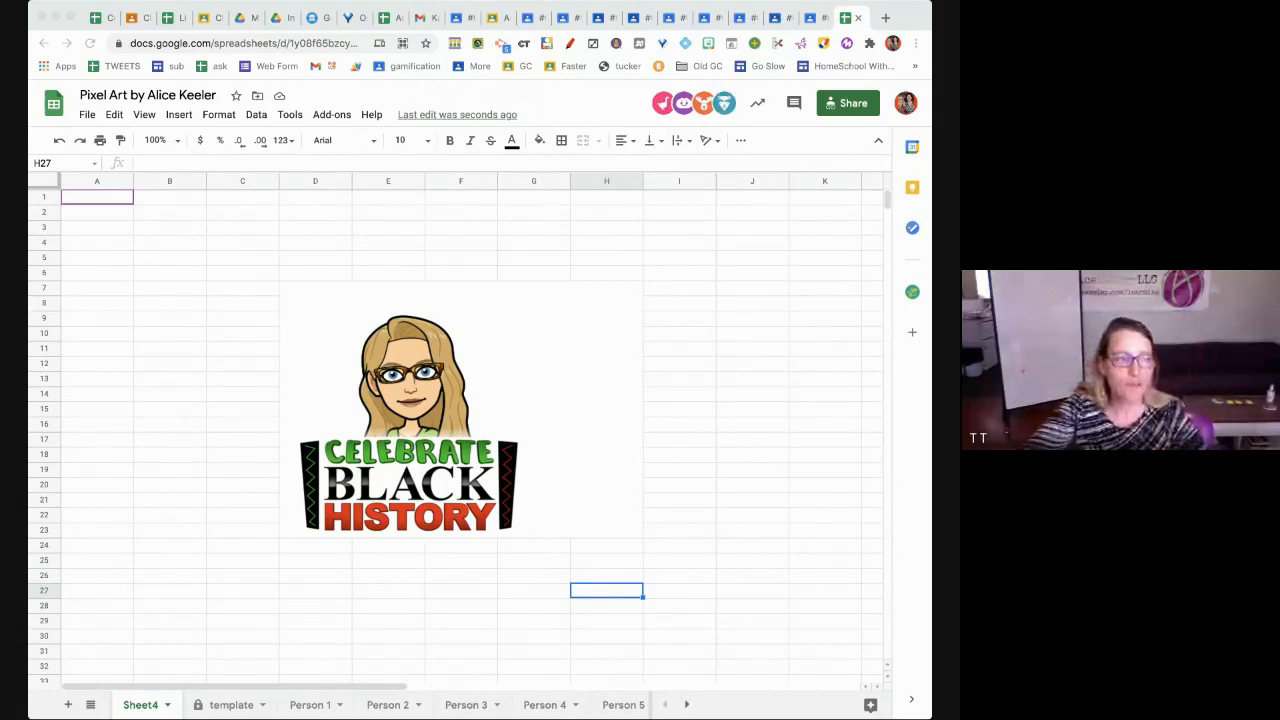
left_click(251, 268)
left_click(328, 224)
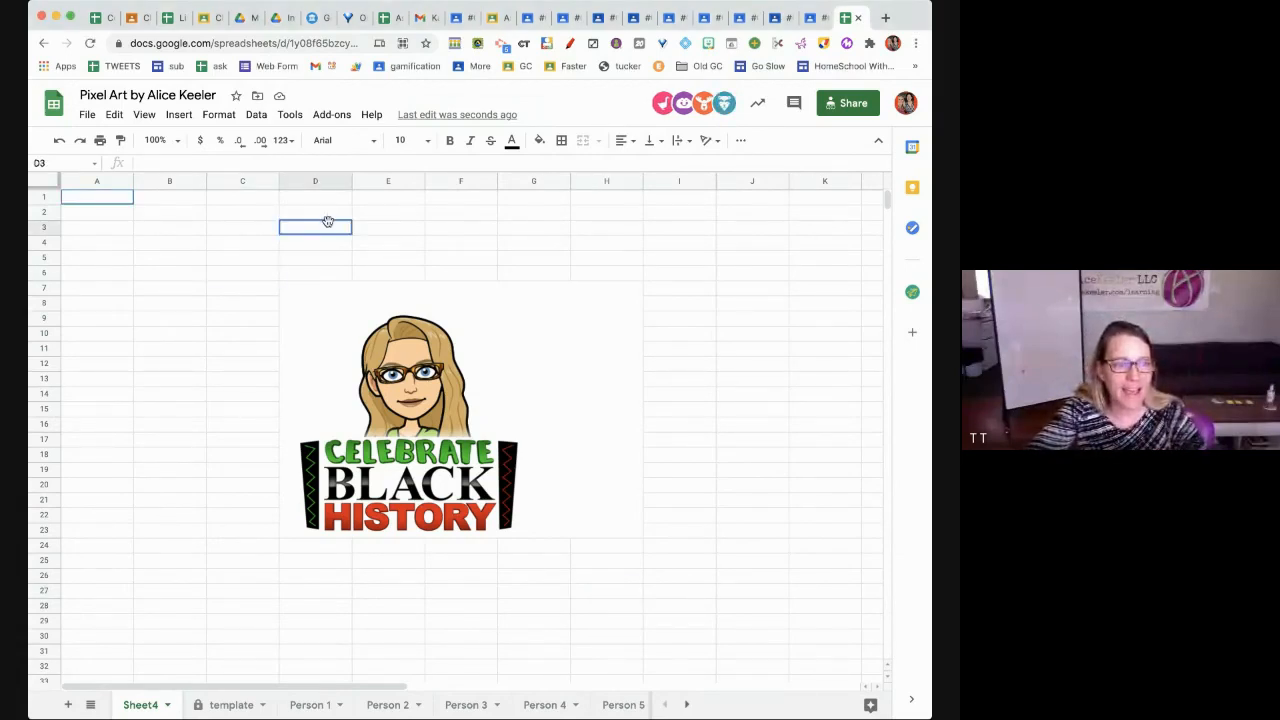
left_click(706, 349)
left_click(147, 351)
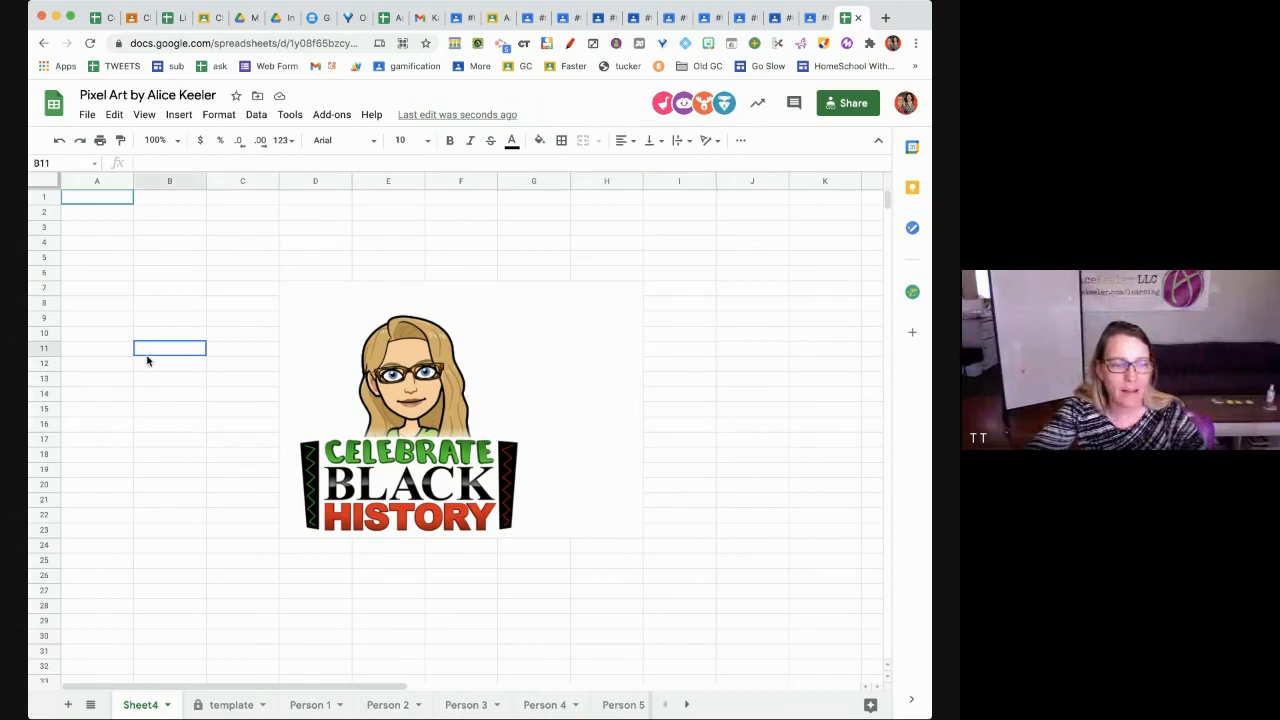
left_click(184, 469)
Rename the Sheet4 sheet to Welcome
double_click(148, 706)
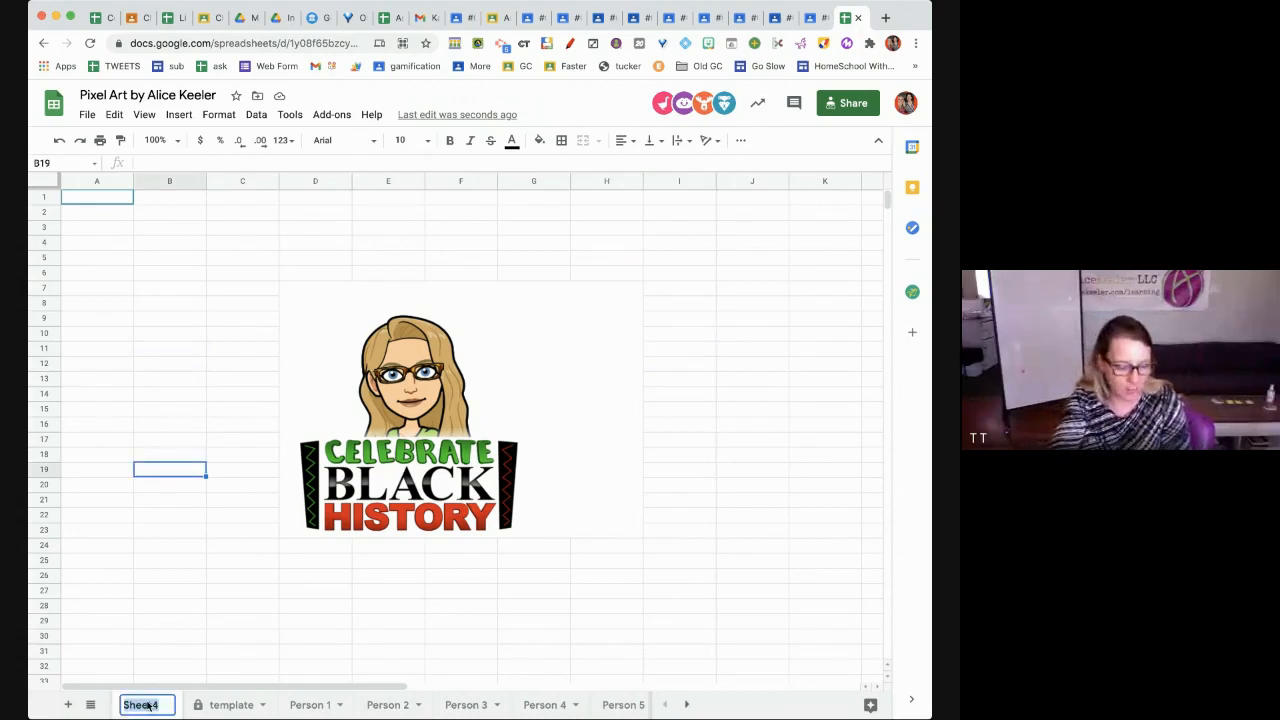
type("Welcome")
key("Return")
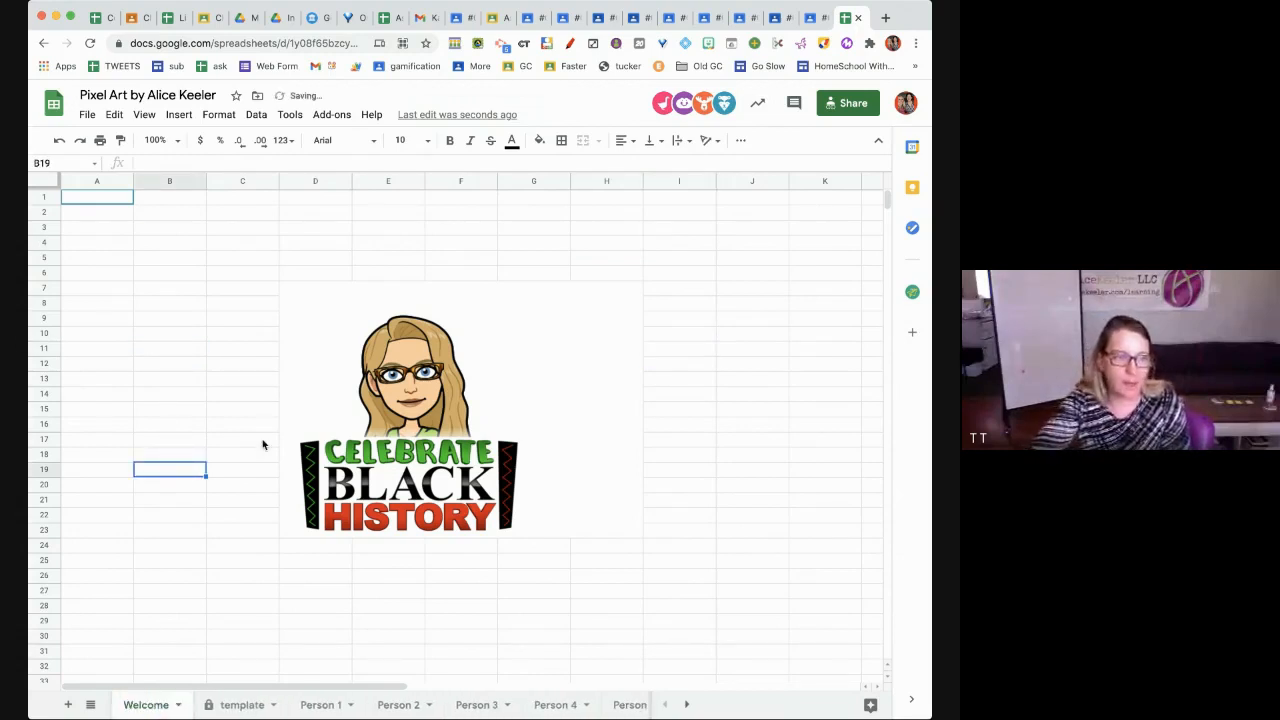
Enter your own first name in cell B16 of the Welcome sheet
left_click(197, 425)
type("Alice")
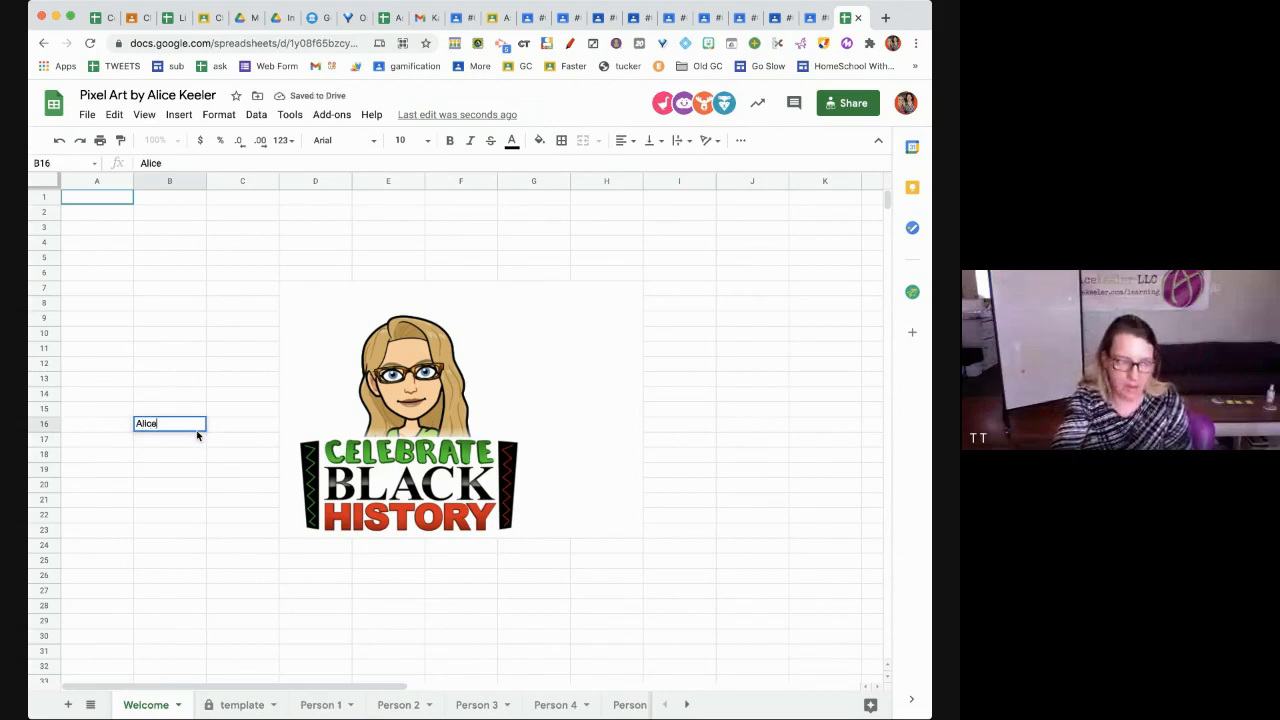
key("Return")
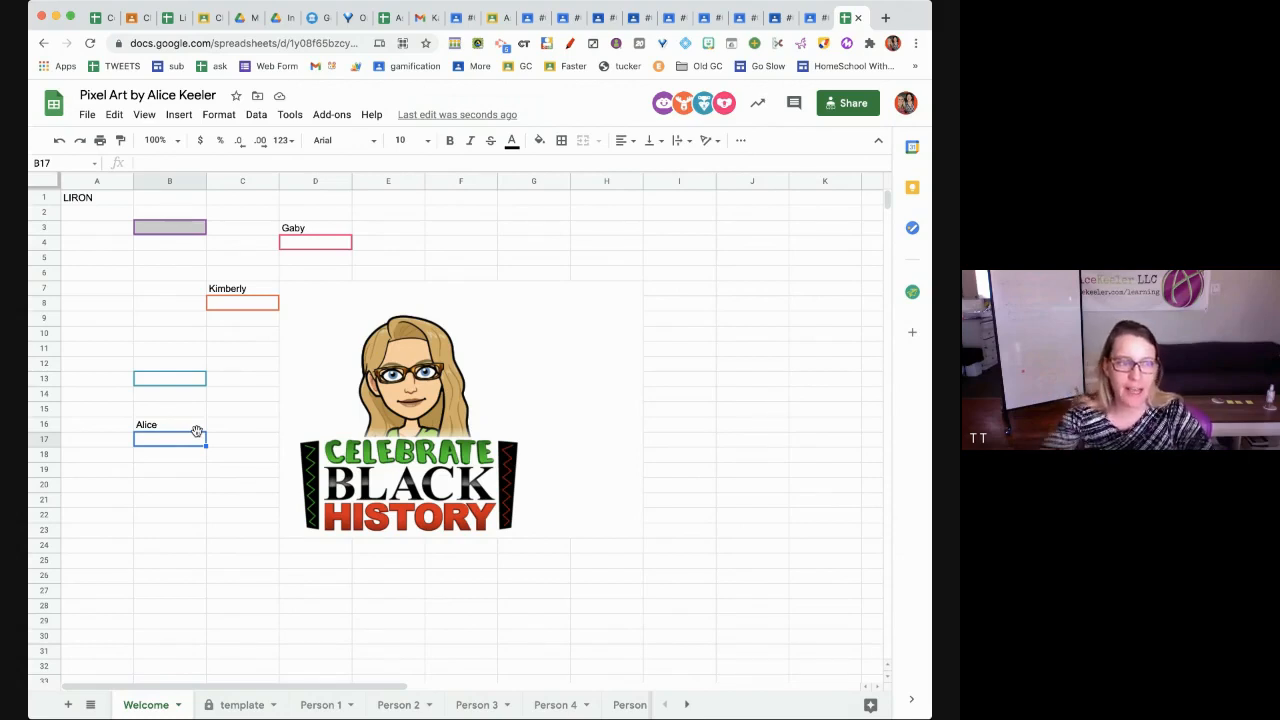
left_click(157, 472)
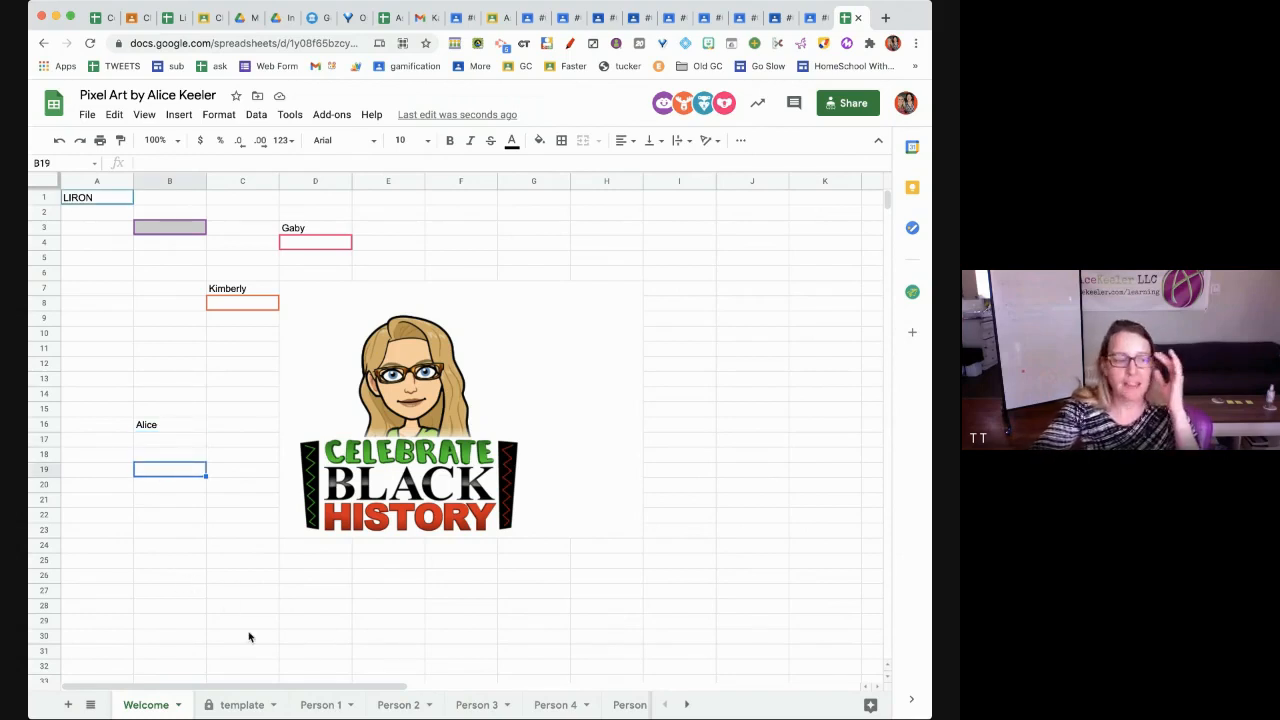
On the template sheet, enter the numbers 1 to 9 down cells A1 to A9 and 0 in cell A10
left_click(245, 706)
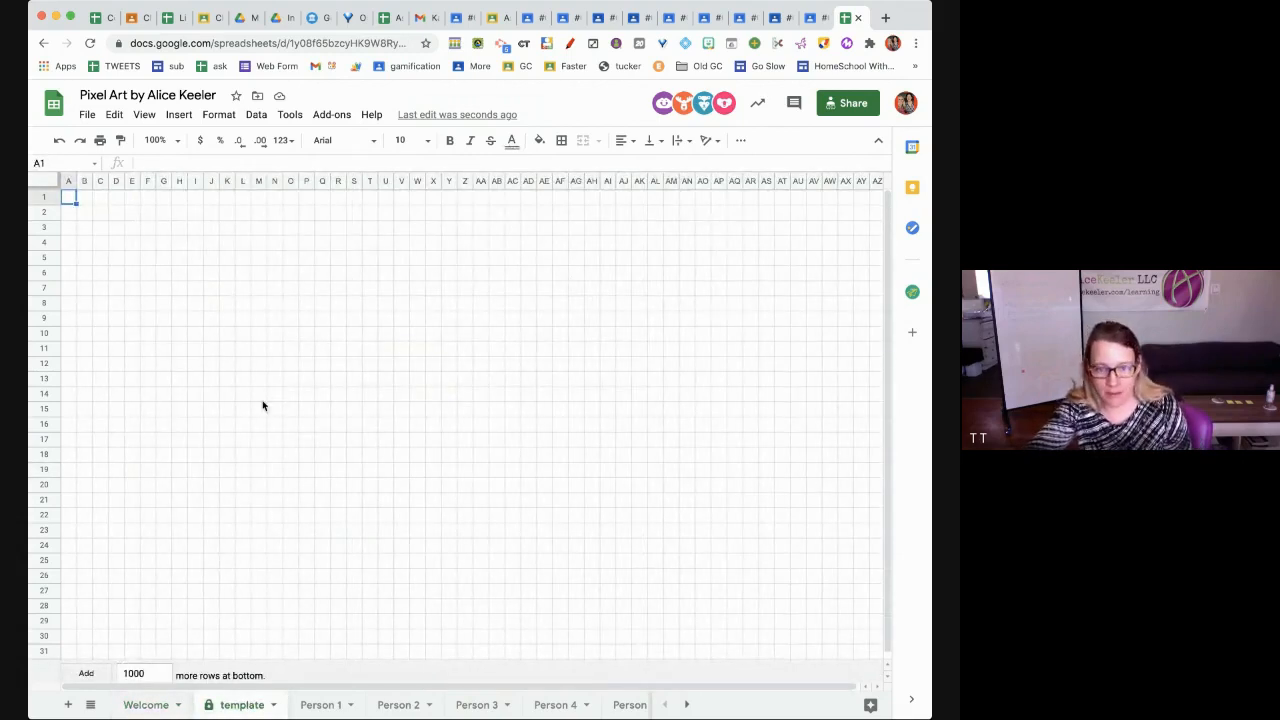
left_click(211, 364)
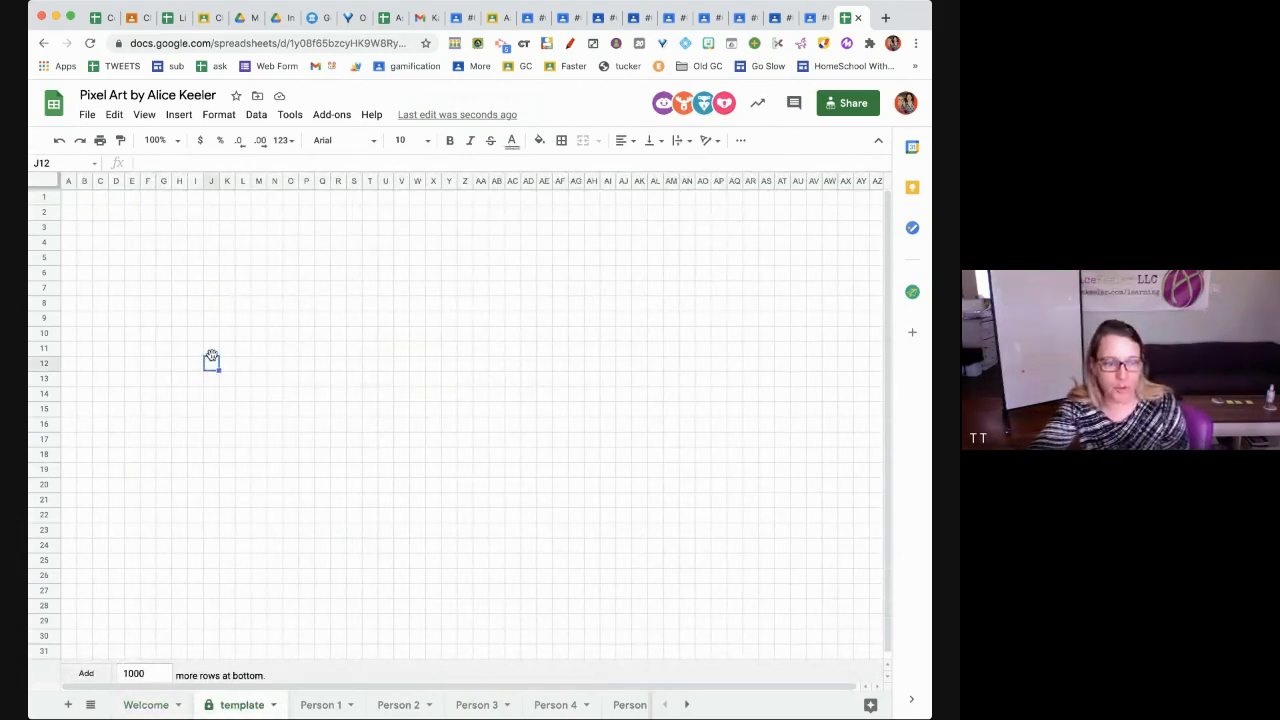
left_click(194, 273)
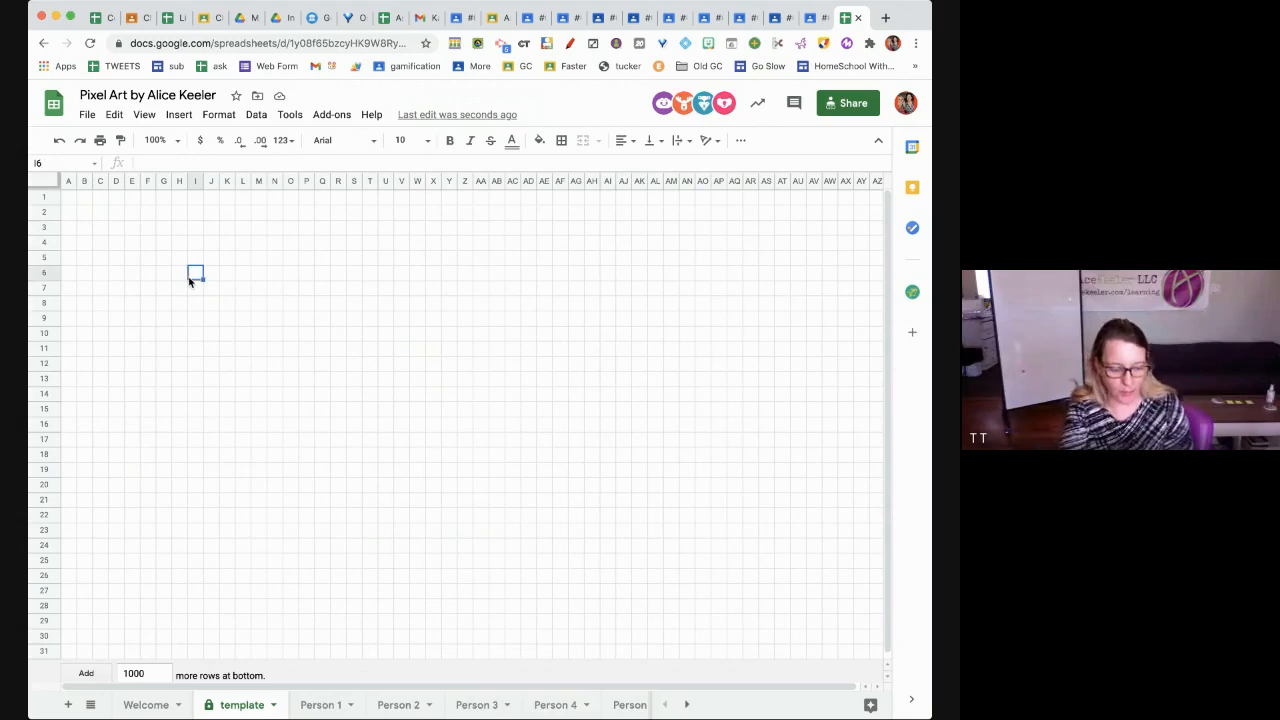
left_click(69, 199)
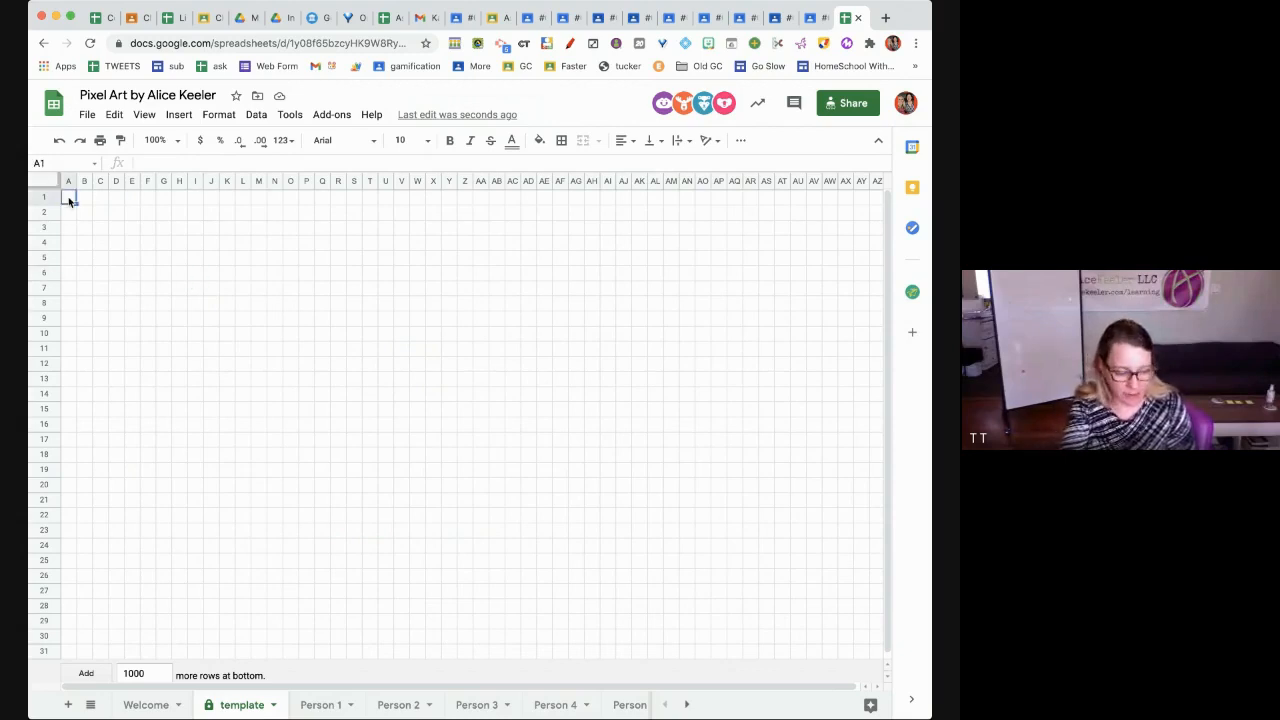
type("1")
key("Return")
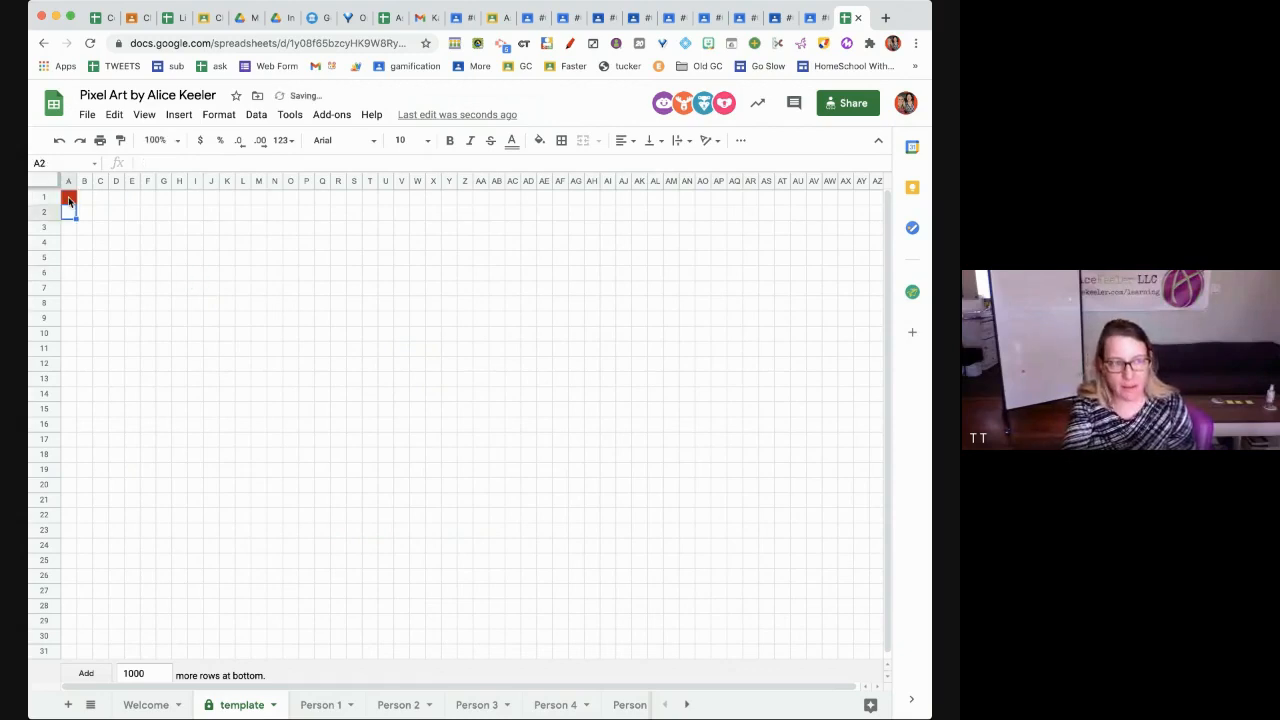
type("2")
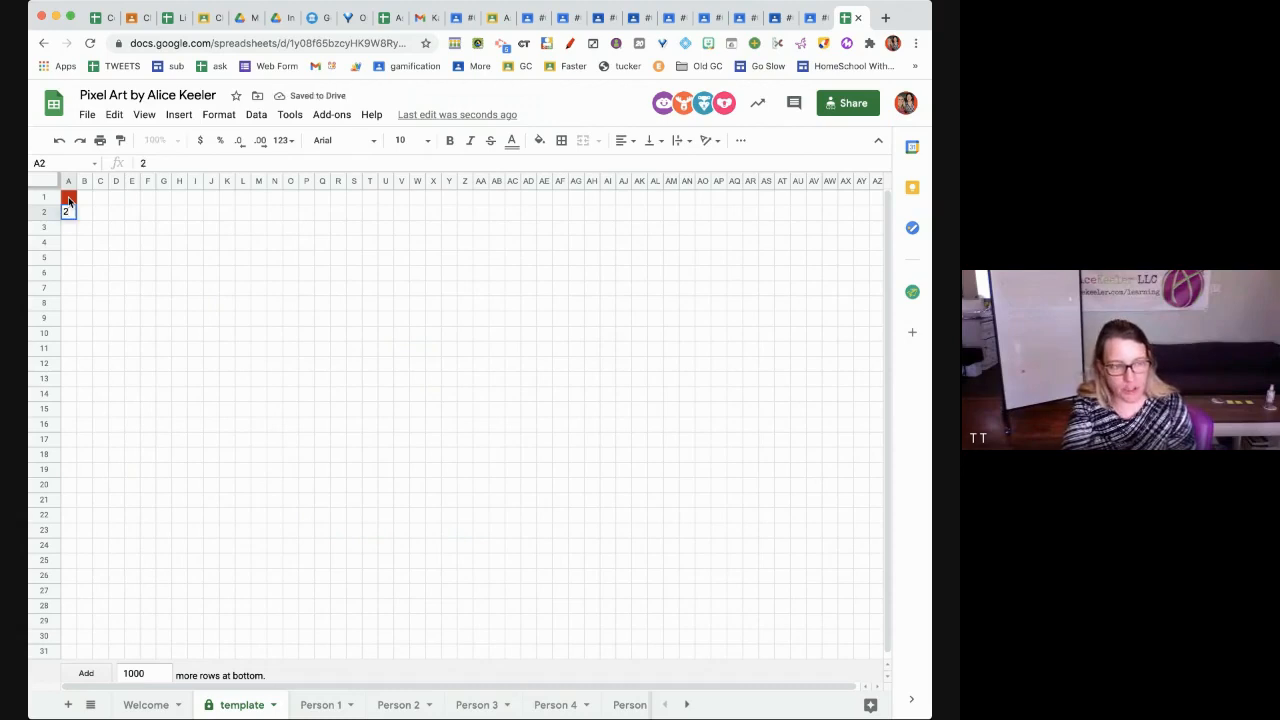
key("Return")
type("3")
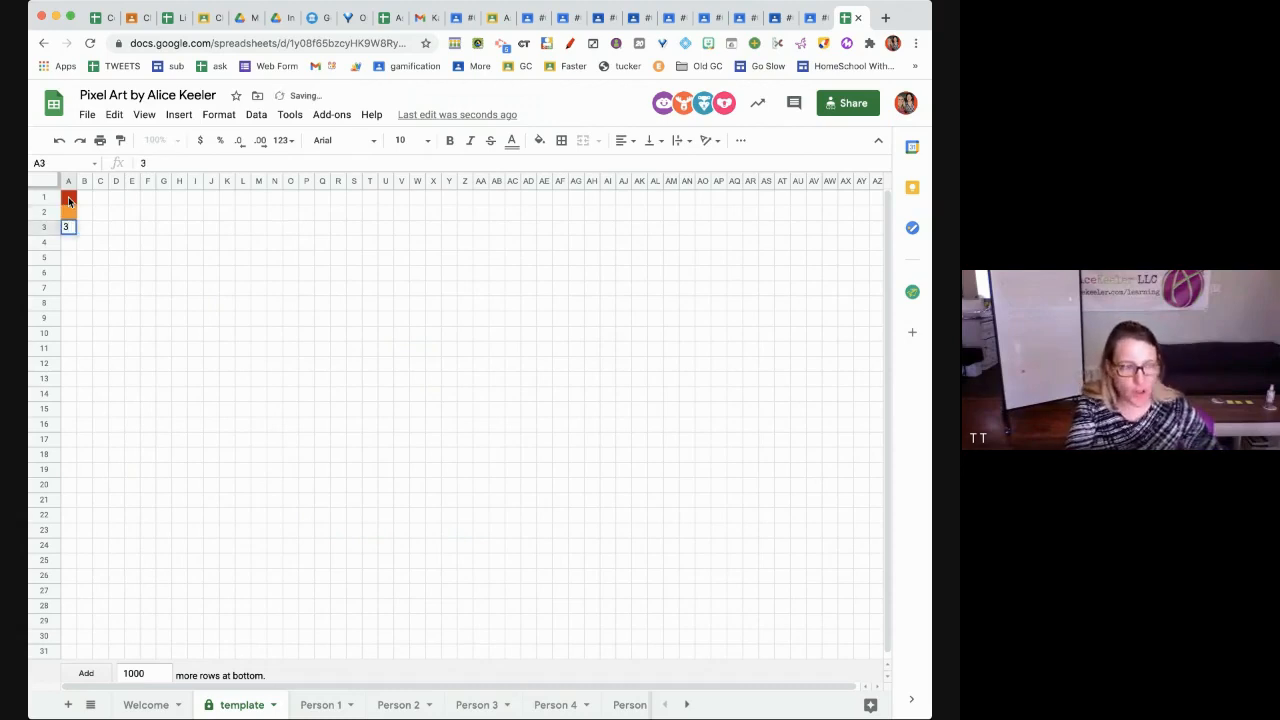
key("Return")
type("4")
key("Return")
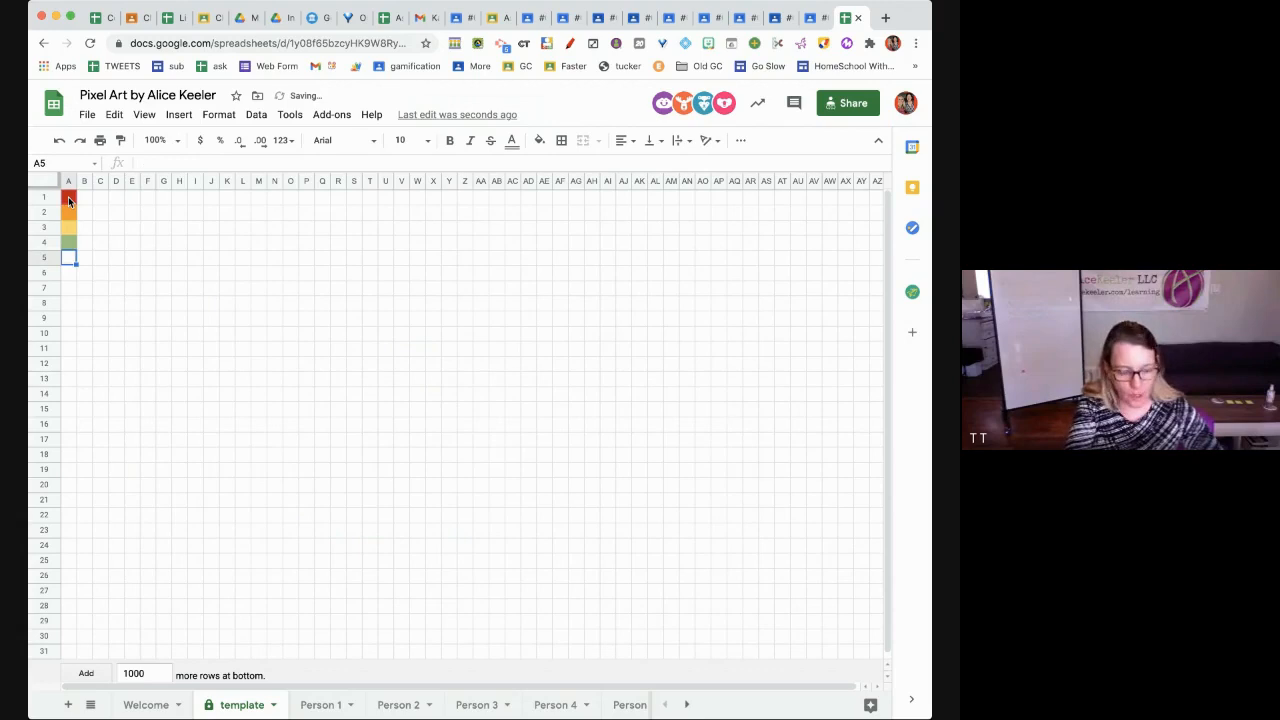
type("5")
key("Return")
type("6")
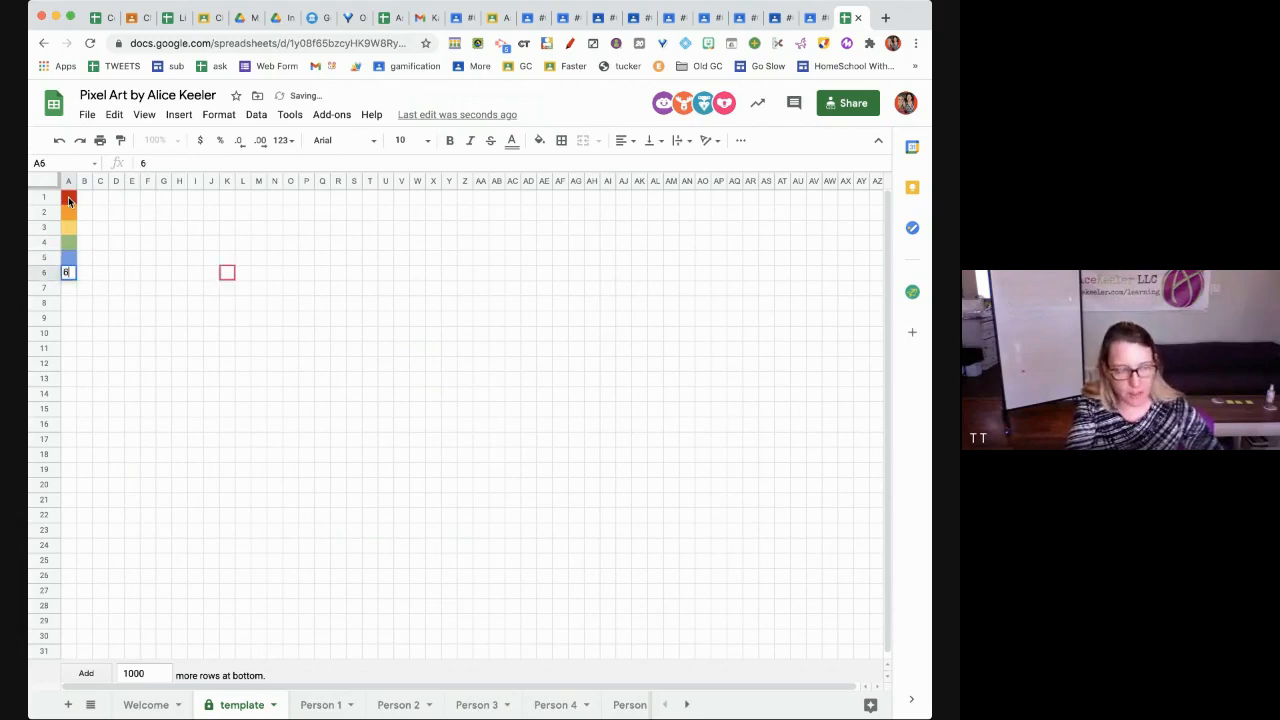
key("Return")
type("7")
key("Return")
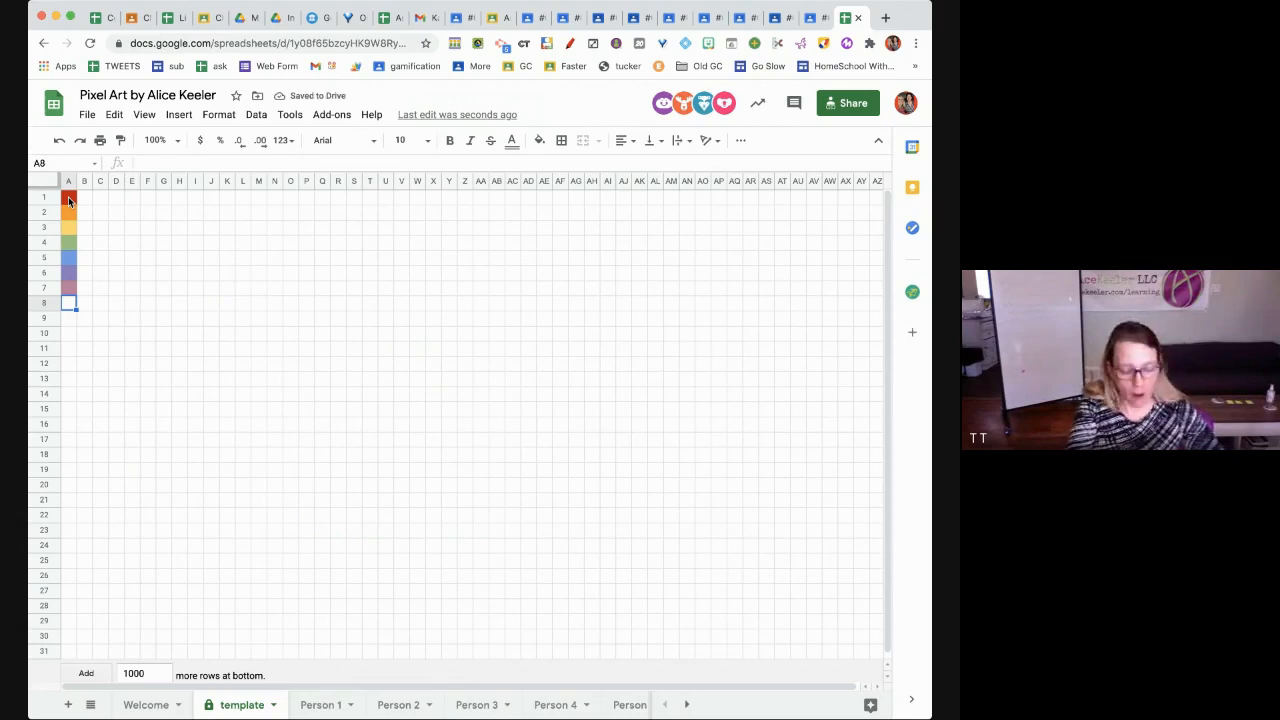
type("8")
key("Return")
type("9")
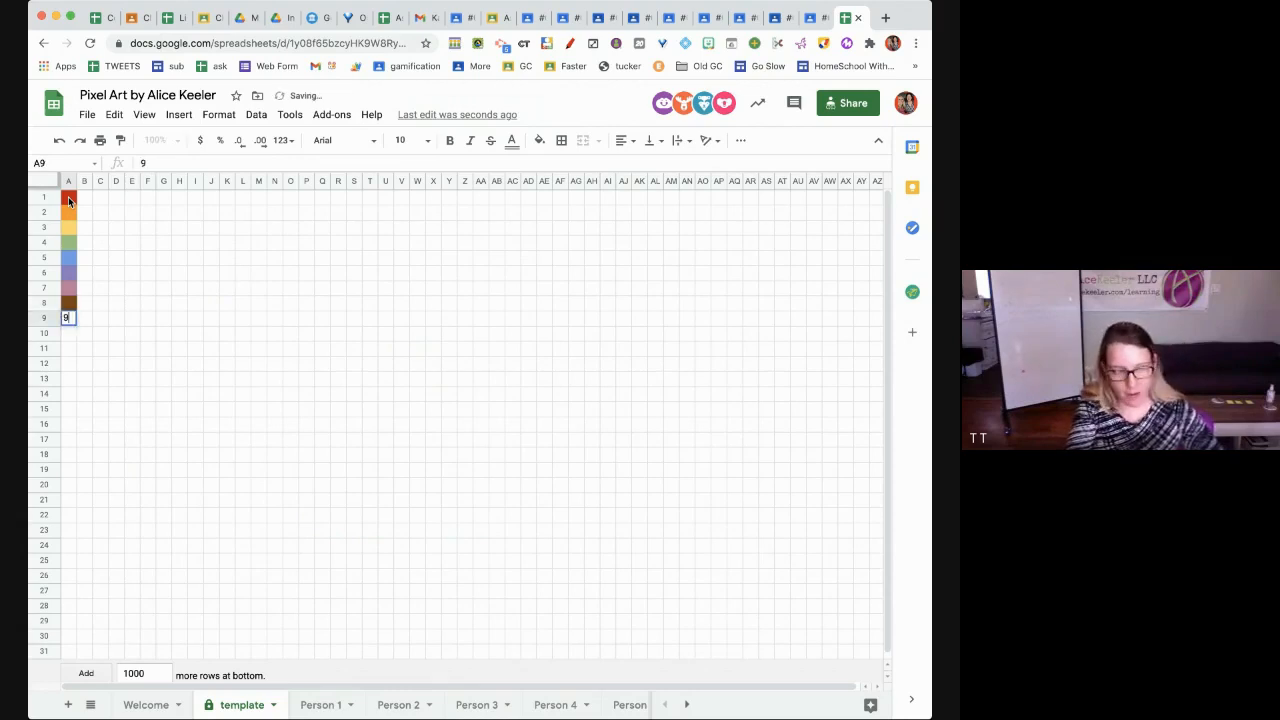
key("Return")
type("10")
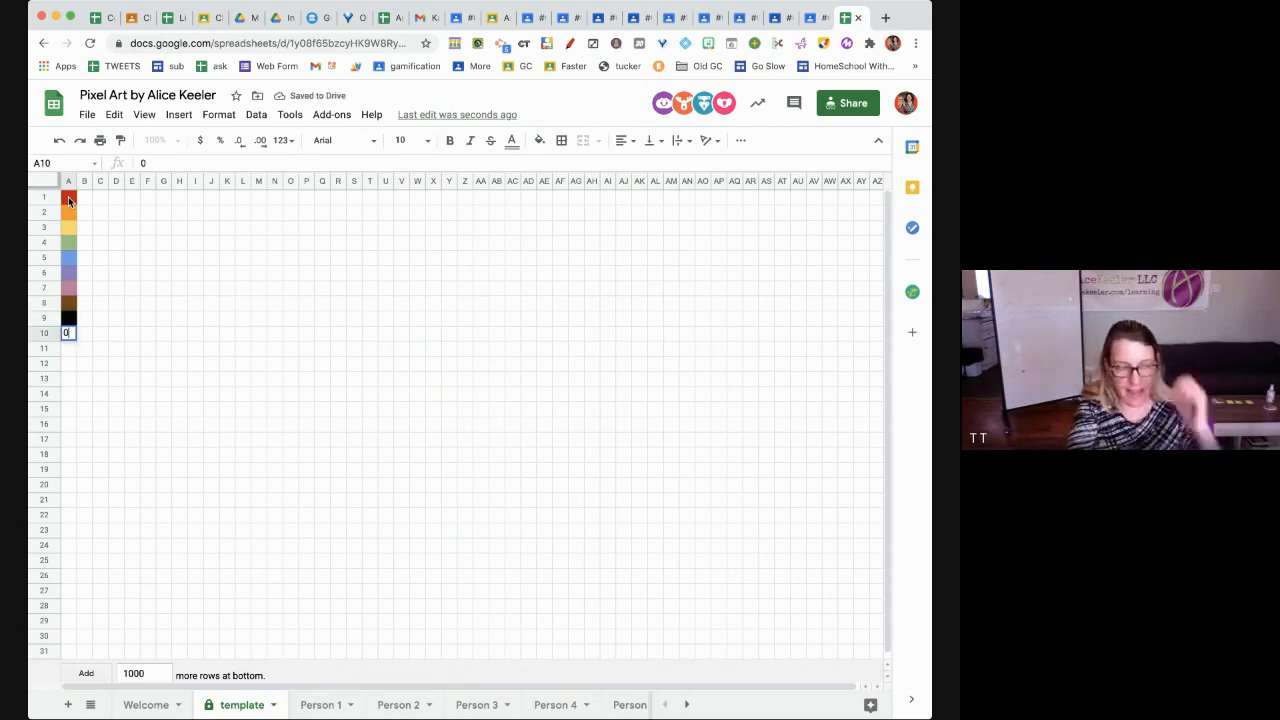
key("Return")
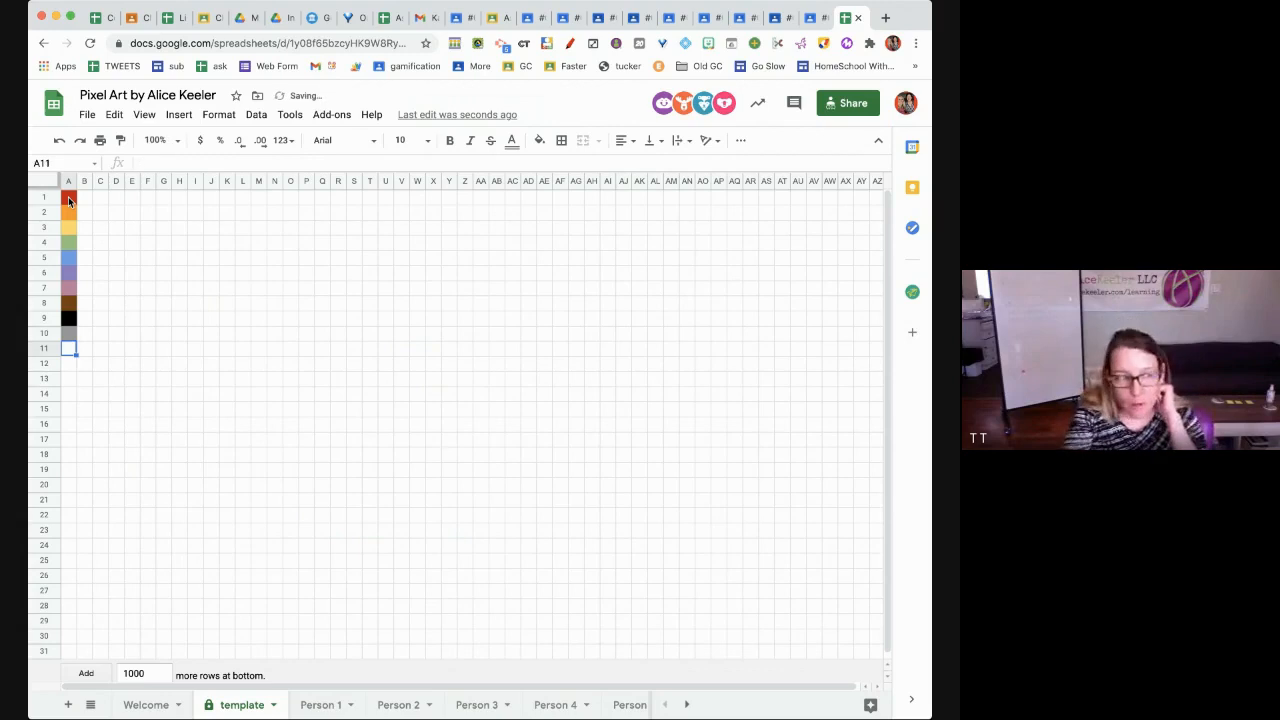
left_click(211, 348)
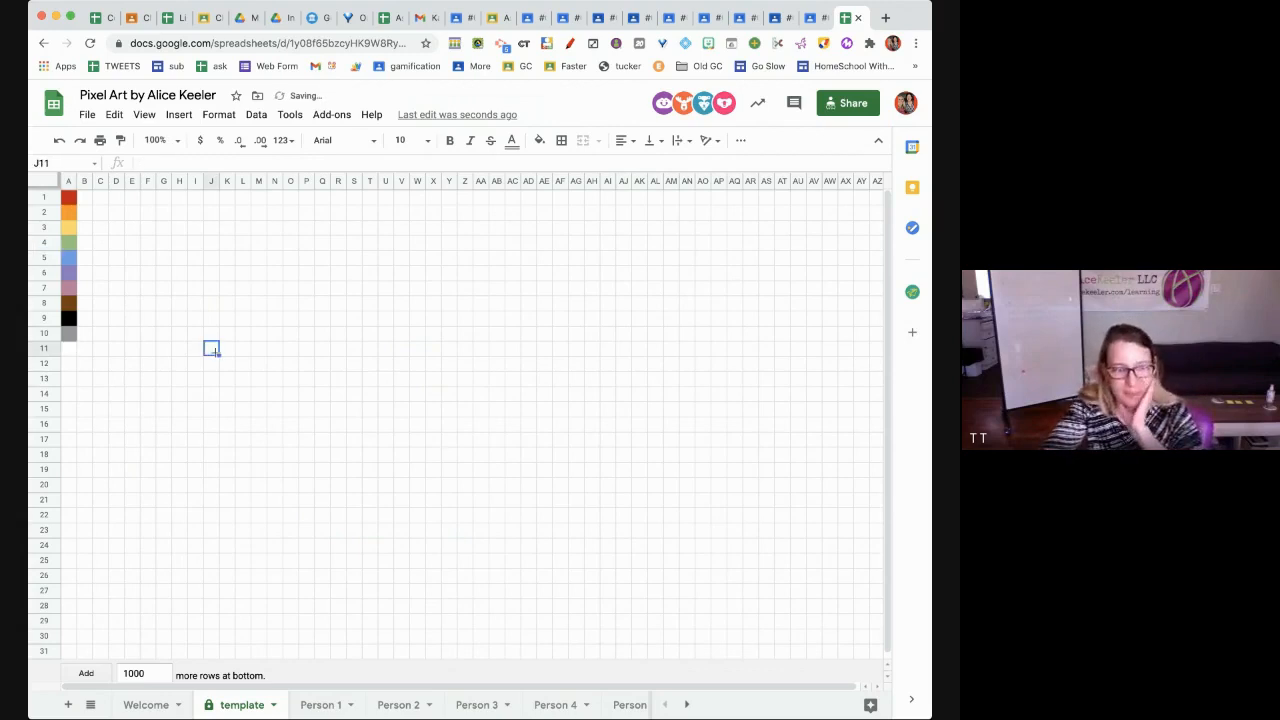
Look through the Person 1, Person 2 and Person 3 sheets
left_click(331, 706)
left_click(400, 710)
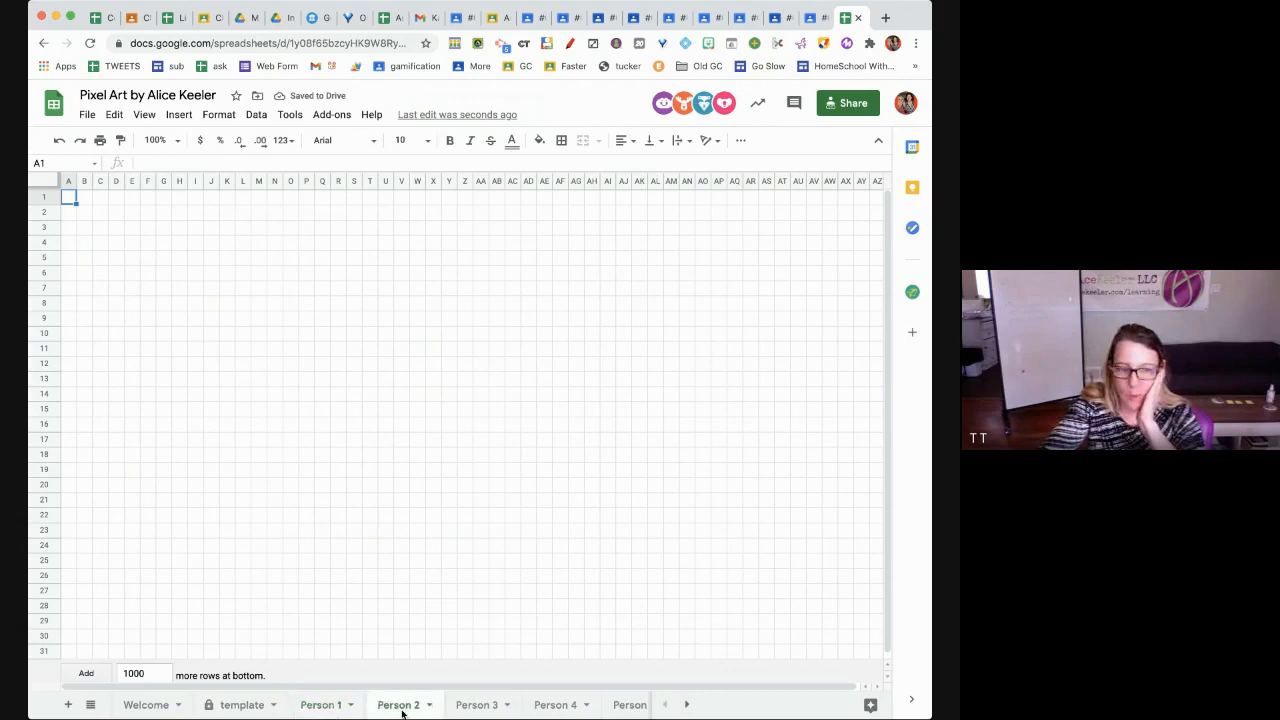
left_click(471, 710)
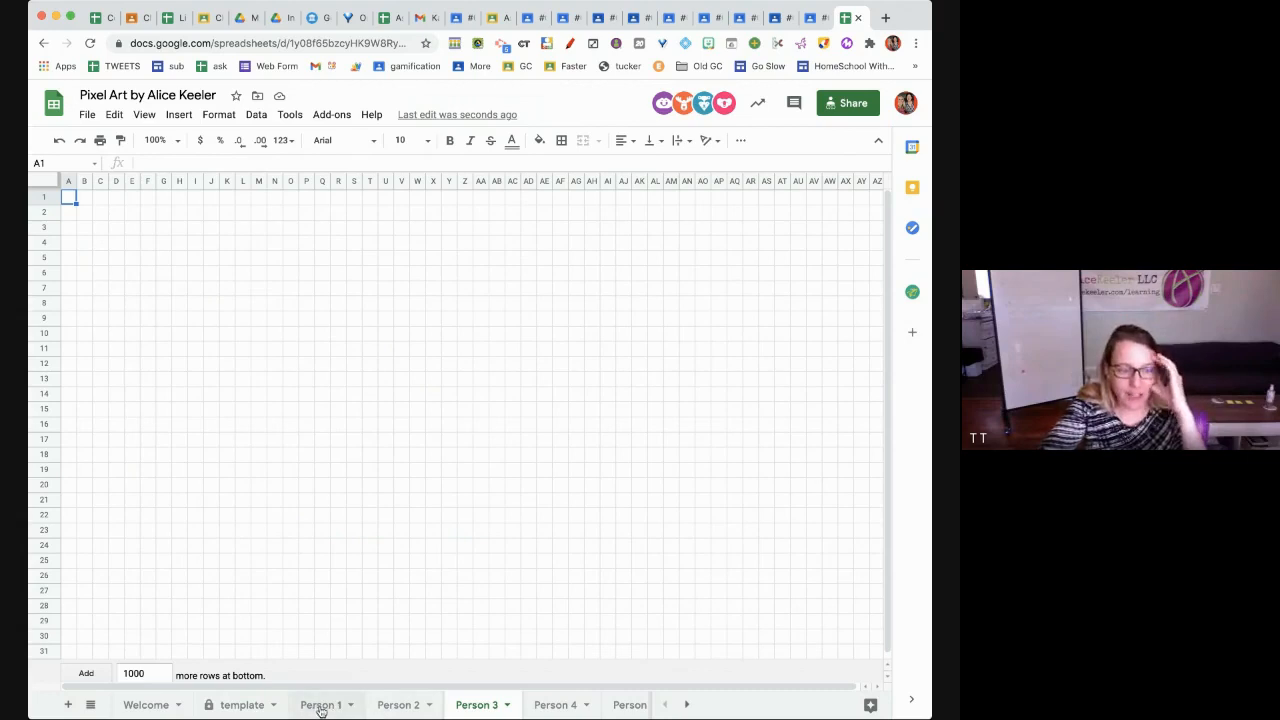
scroll(321, 711, "right", 1)
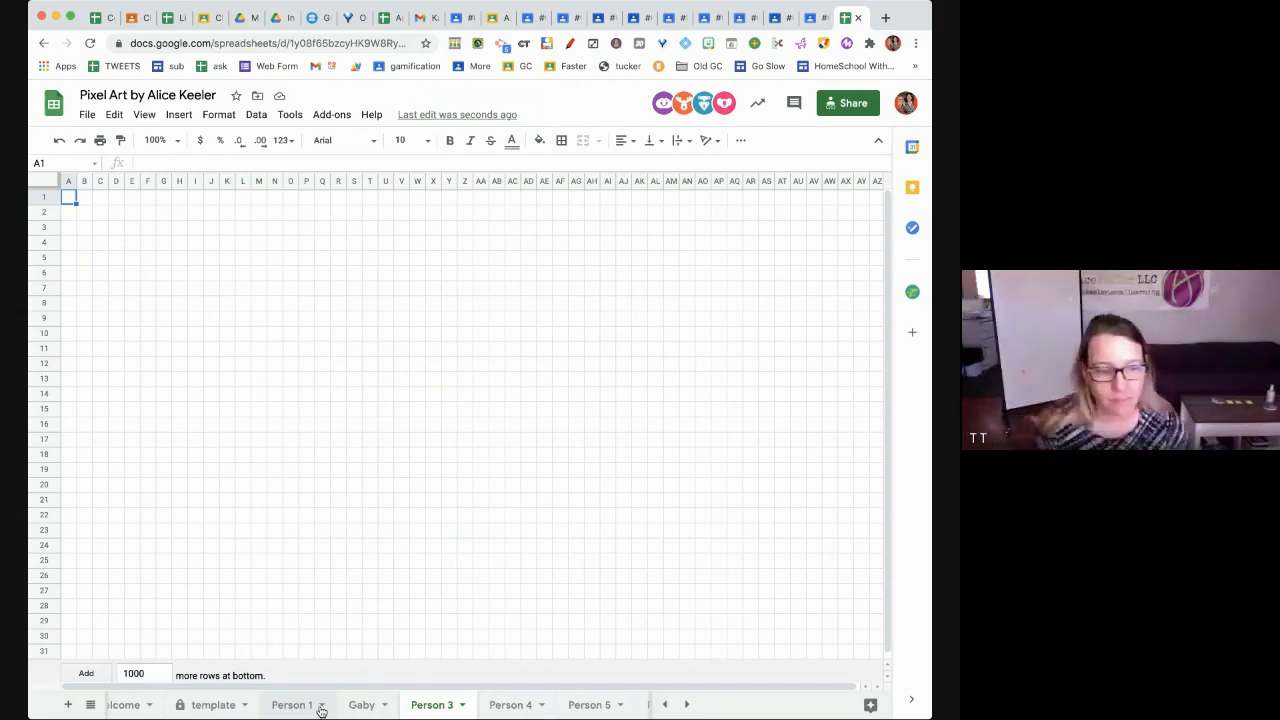
Open the names of the Person 3 and Person 4 sheets for editing
double_click(437, 706)
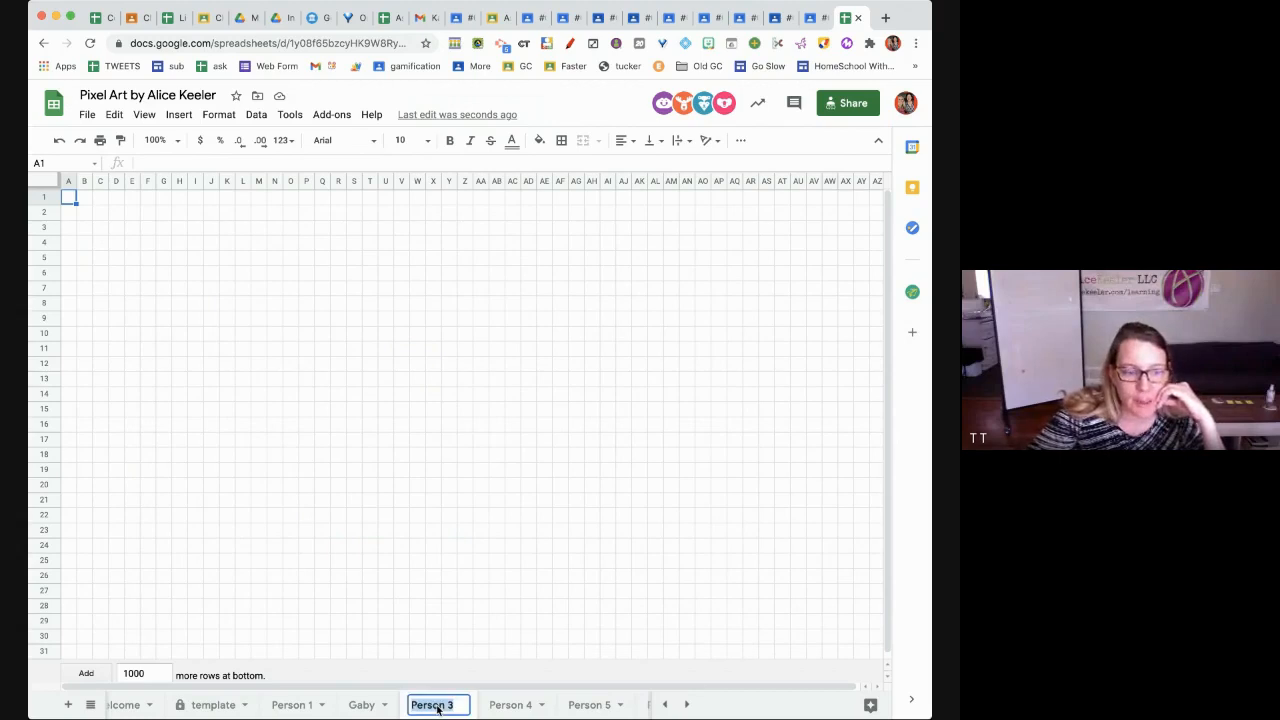
double_click(510, 706)
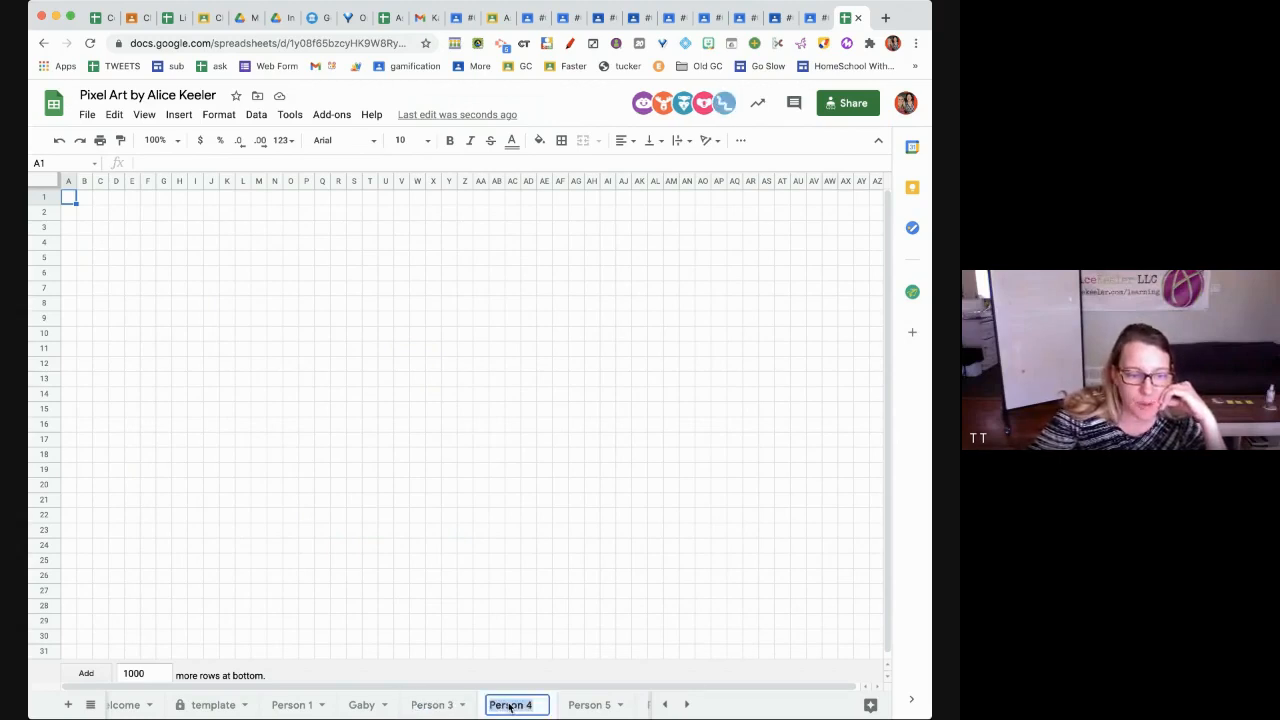
left_click(514, 606)
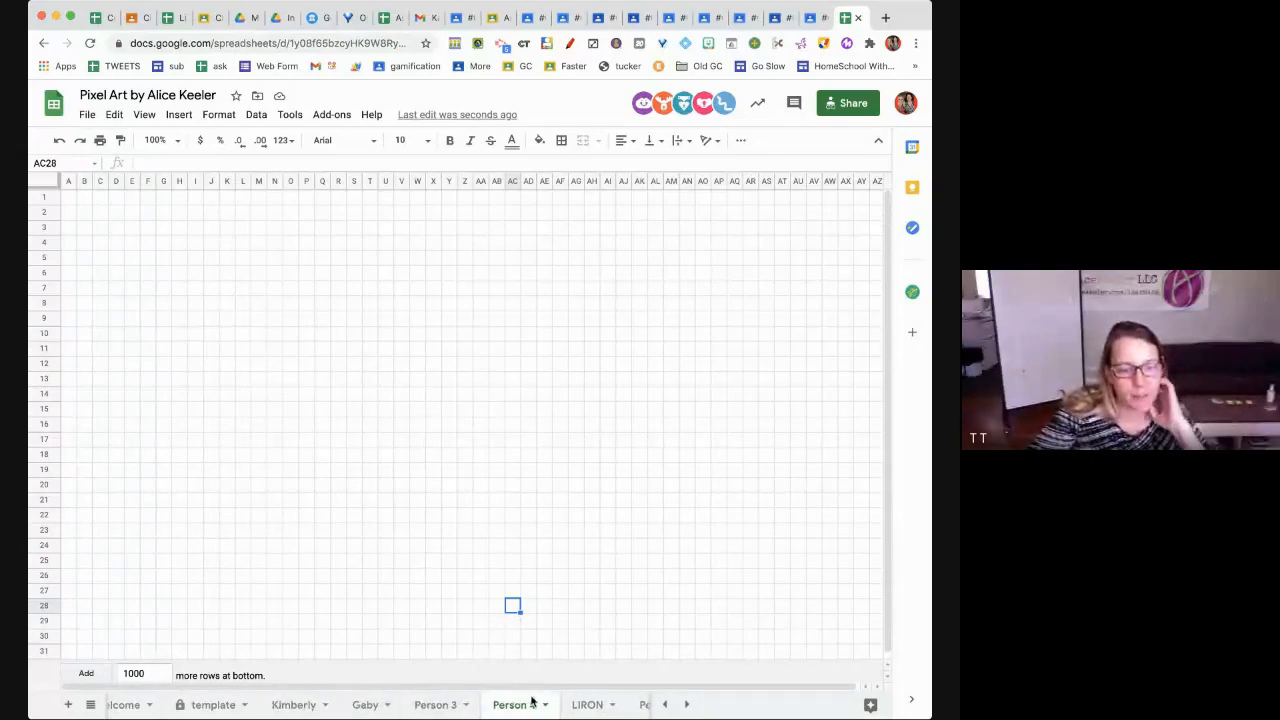
left_click(446, 441)
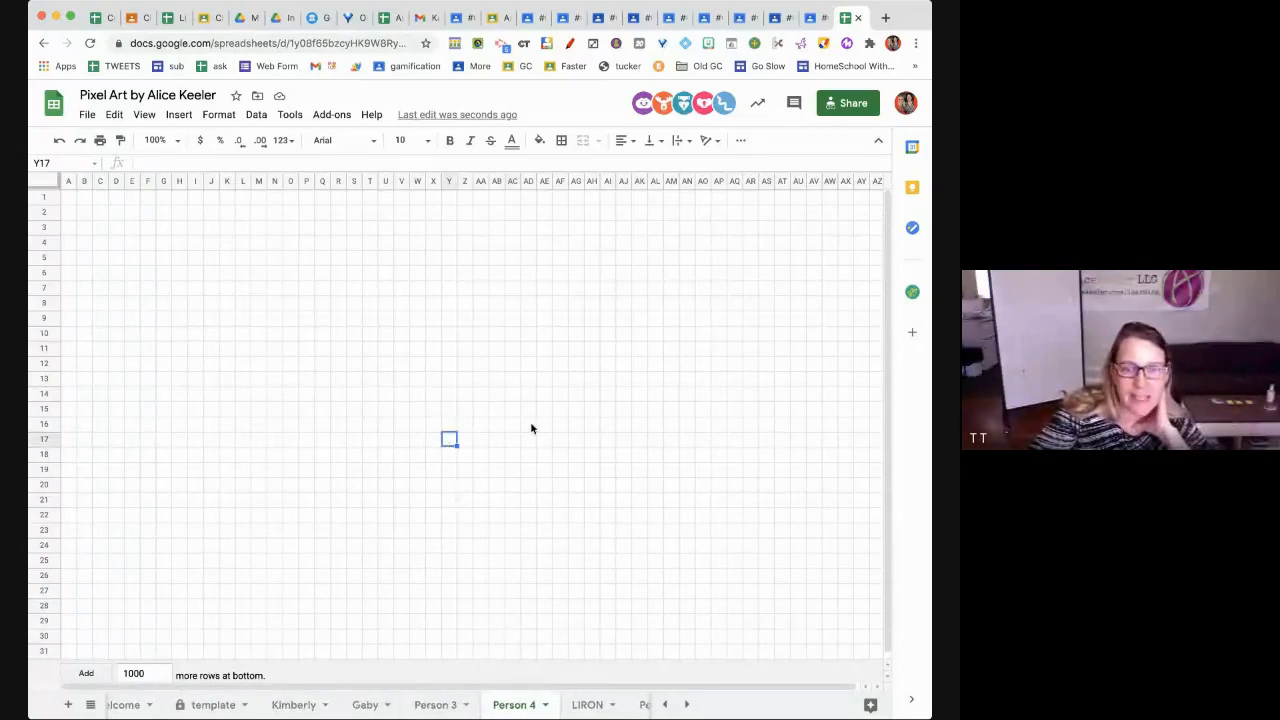
left_click(638, 379)
left_click(482, 319)
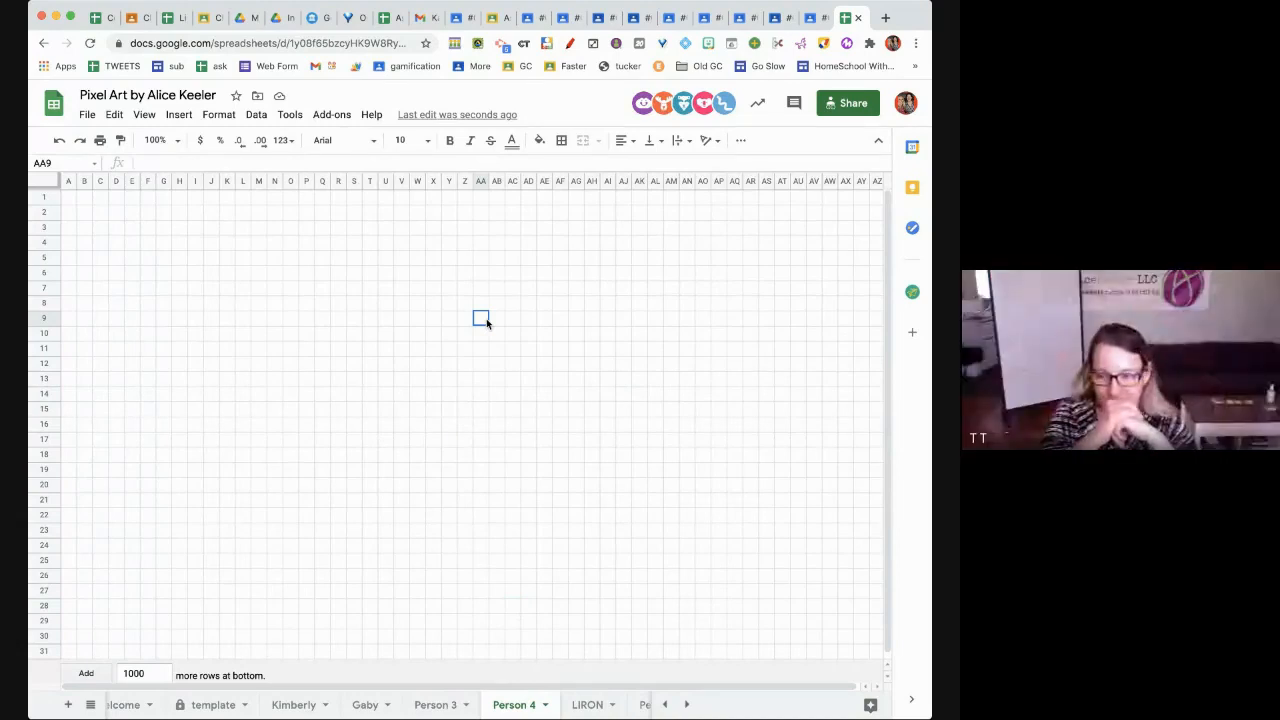
Change the template sheet's tab color to bright green
left_click(309, 708)
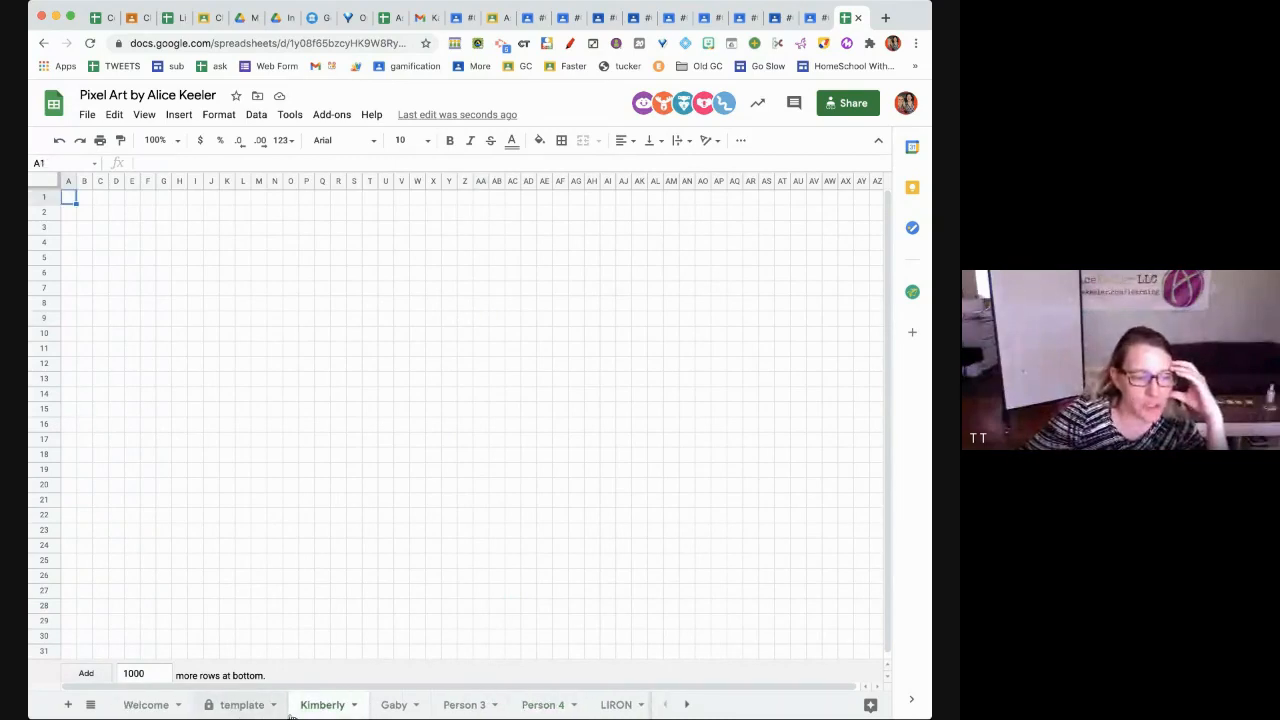
left_click(271, 708)
left_click(274, 706)
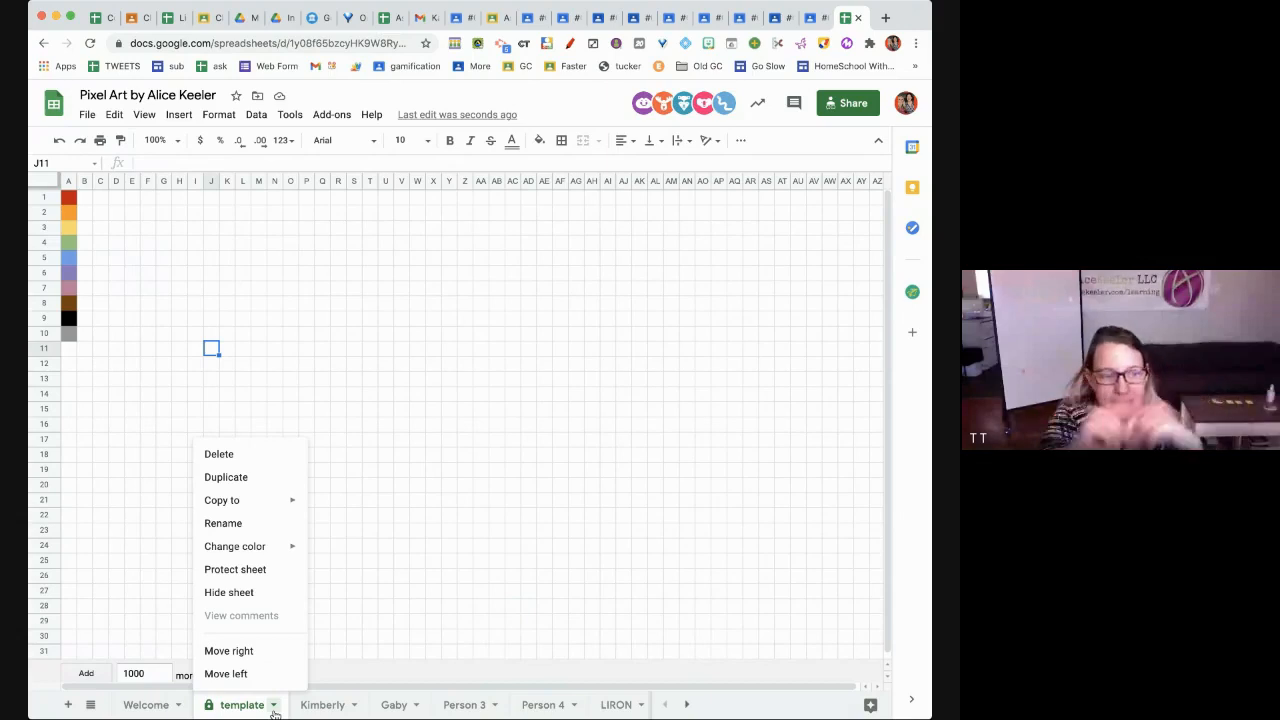
mouse_move(260, 548)
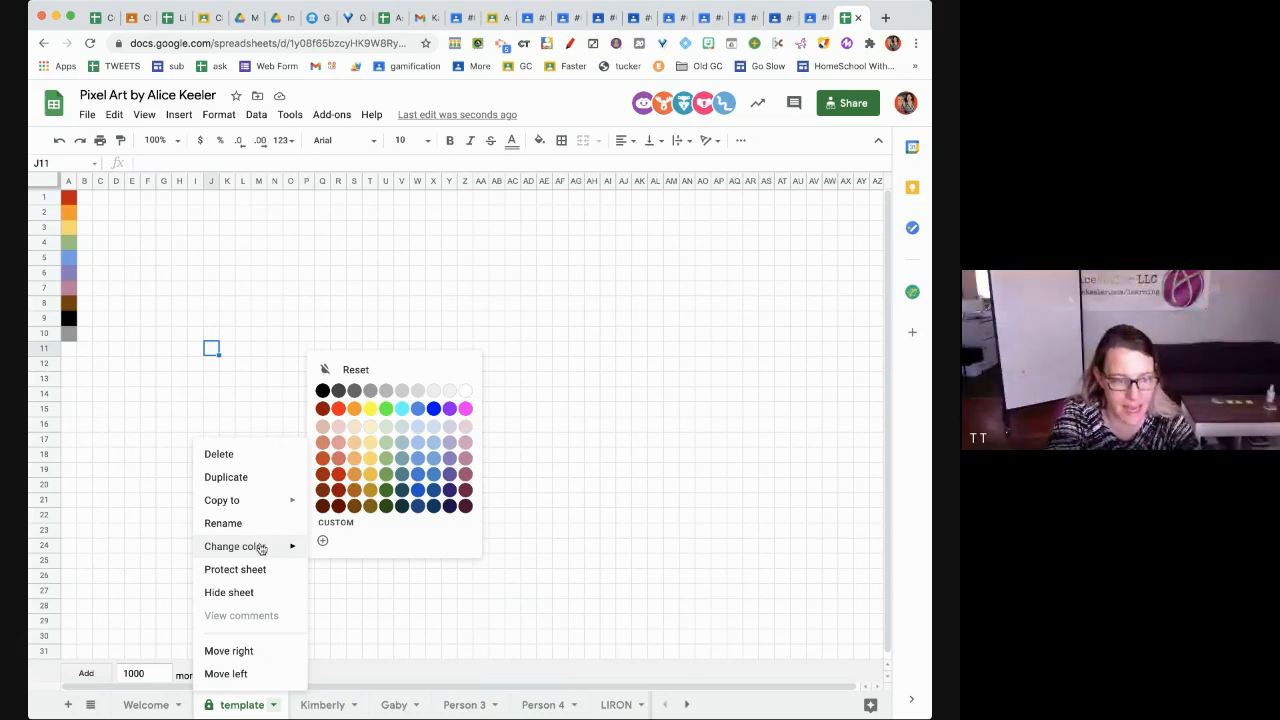
left_click(386, 408)
left_click(364, 626)
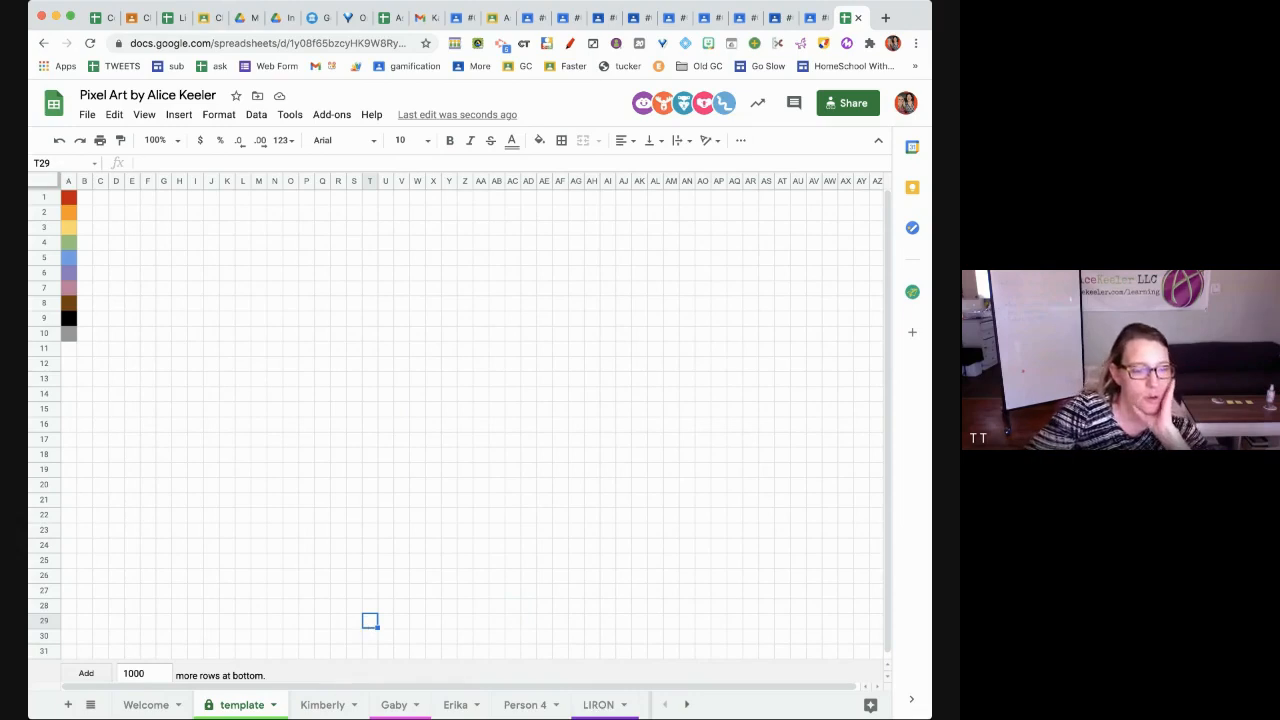
Look along the participants' sheet tabs to review their names and colors
scroll(391, 700, "right", 3)
scroll(391, 700, "right", 5)
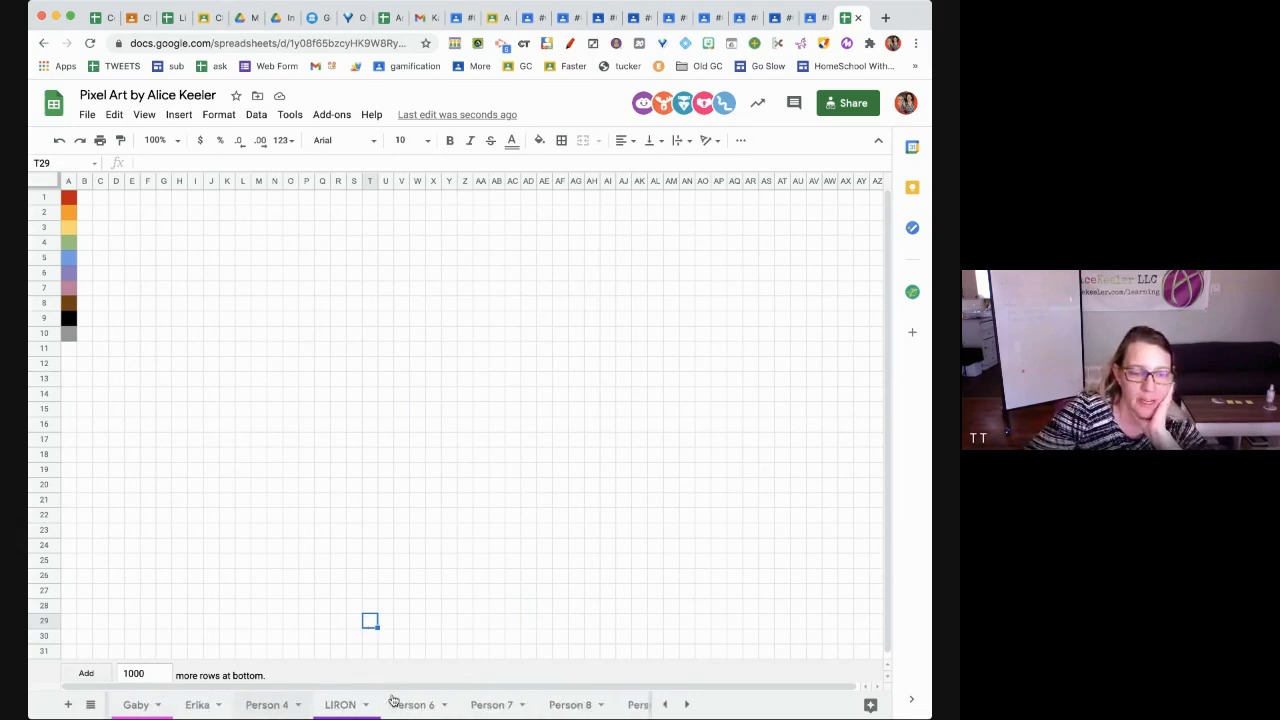
scroll(393, 700, "left", 8)
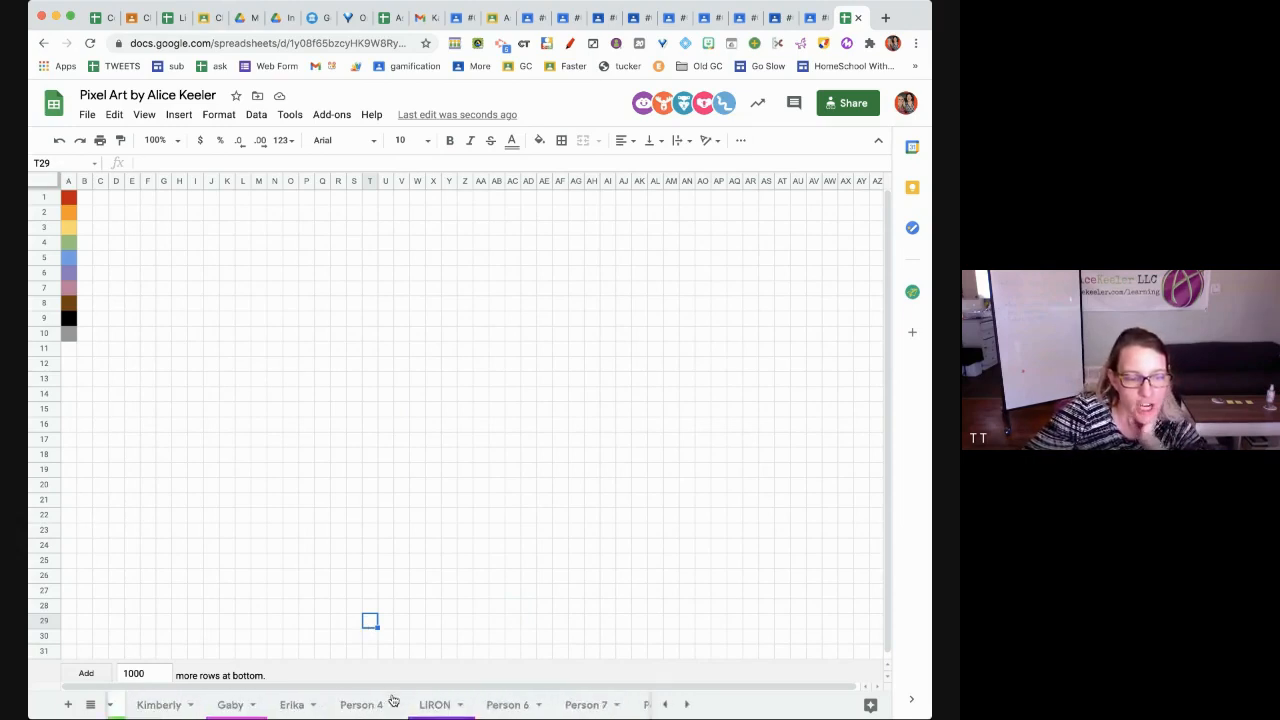
Go to the Welcome sheet and select the spreadsheet's web address
left_click(354, 352)
key("super+l")
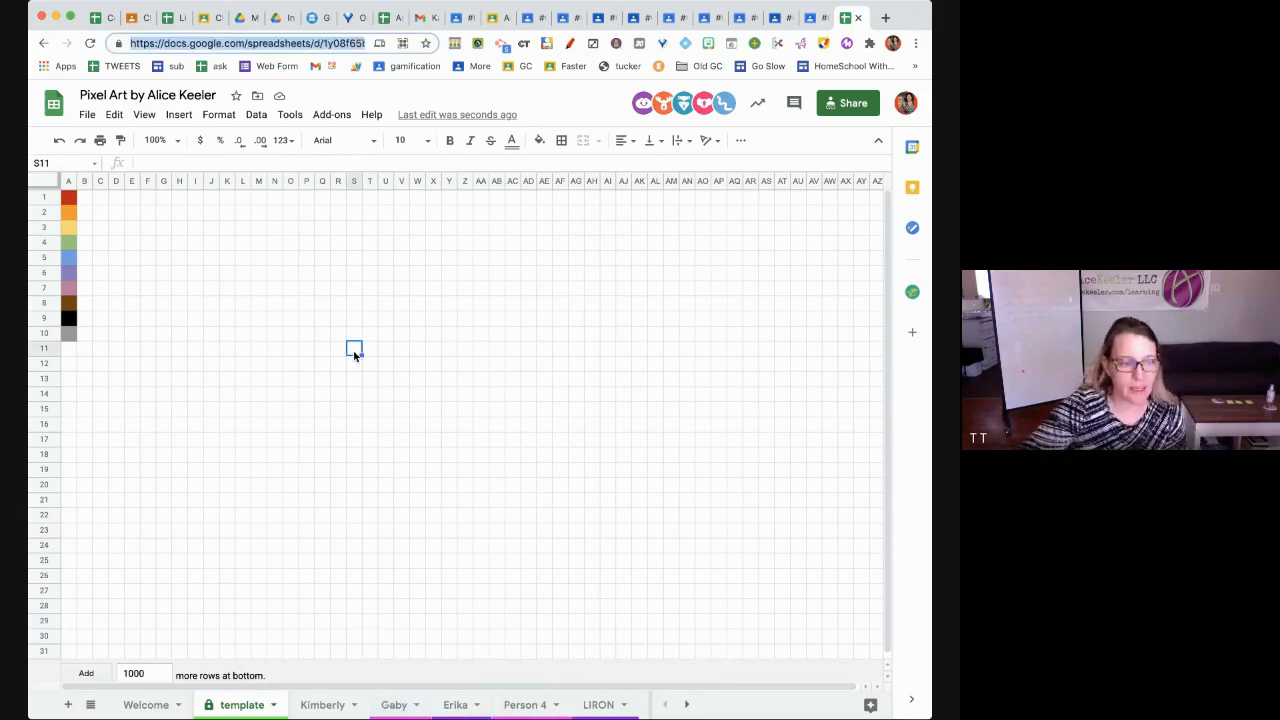
left_click(155, 705)
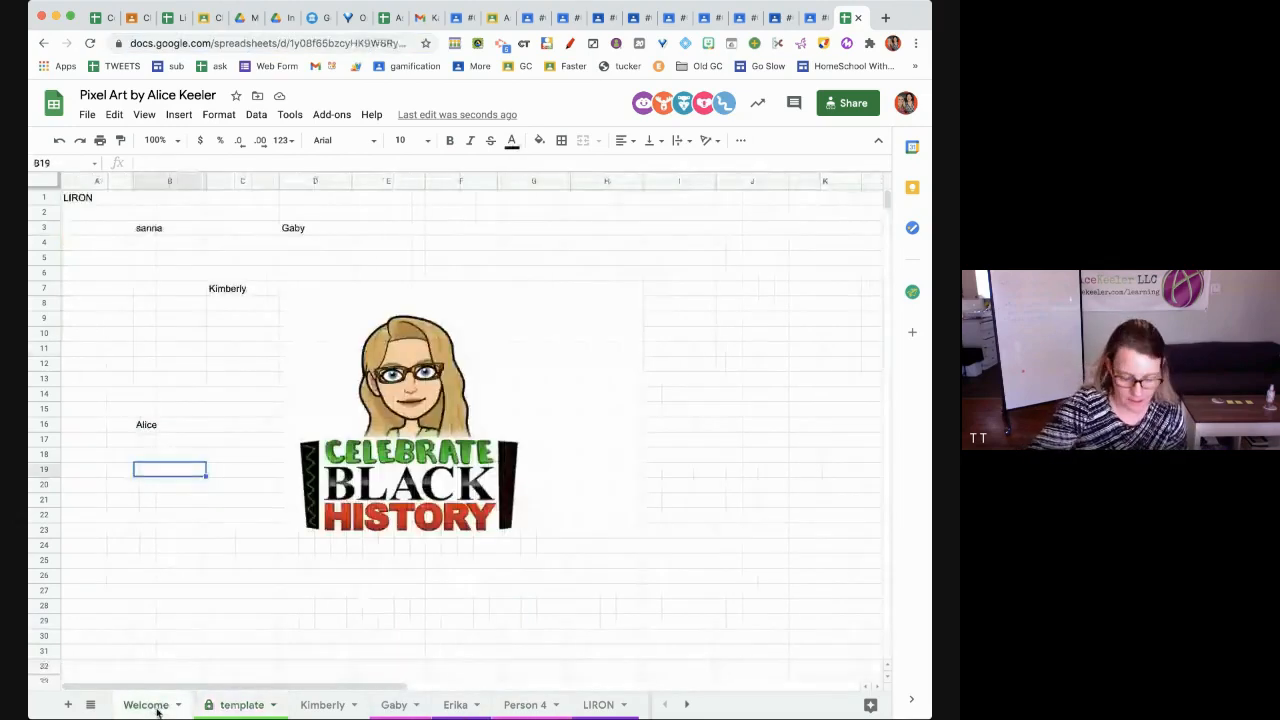
key("super+l")
key("super+Tab")
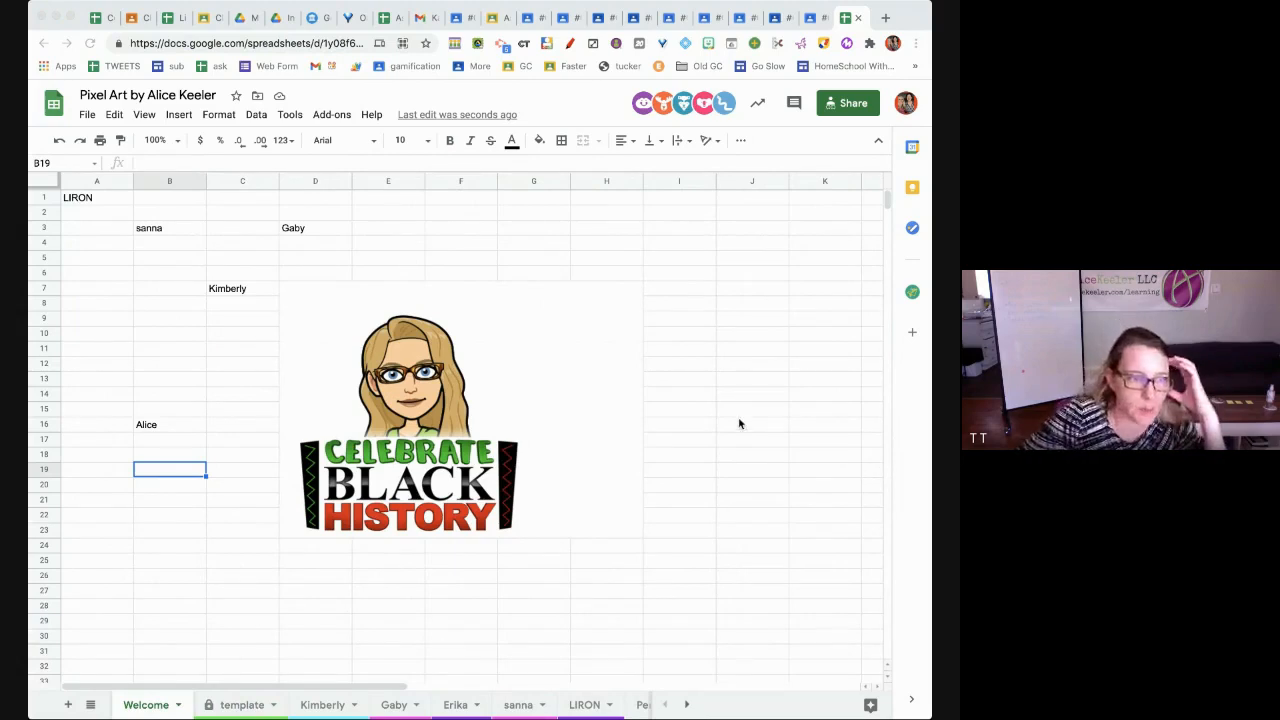
key("super+Tab")
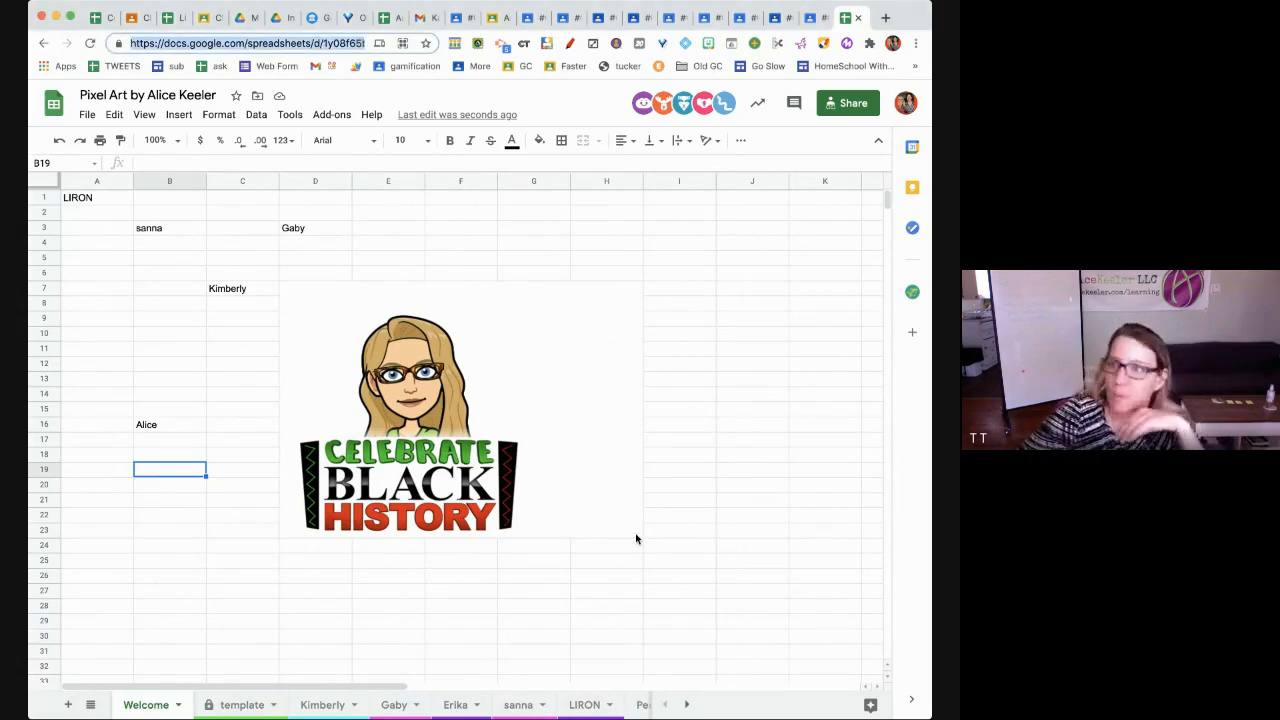
Return to the template sheet
left_click(228, 712)
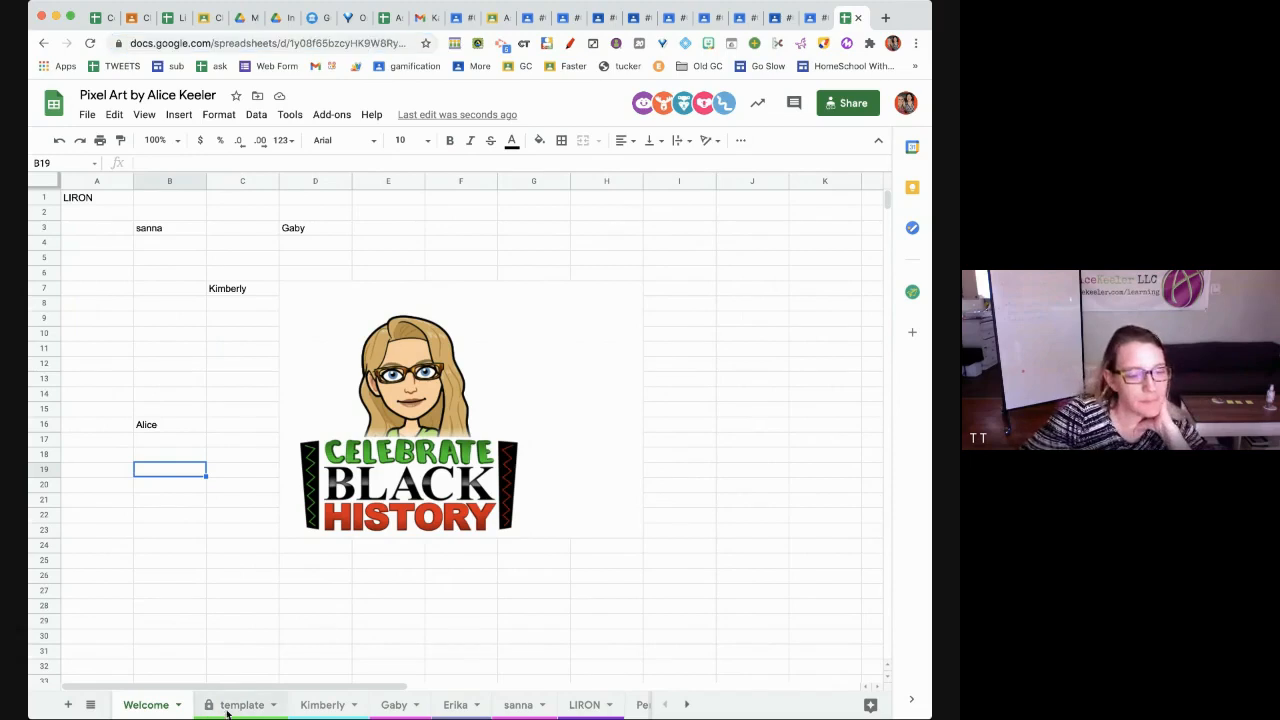
left_click(276, 334)
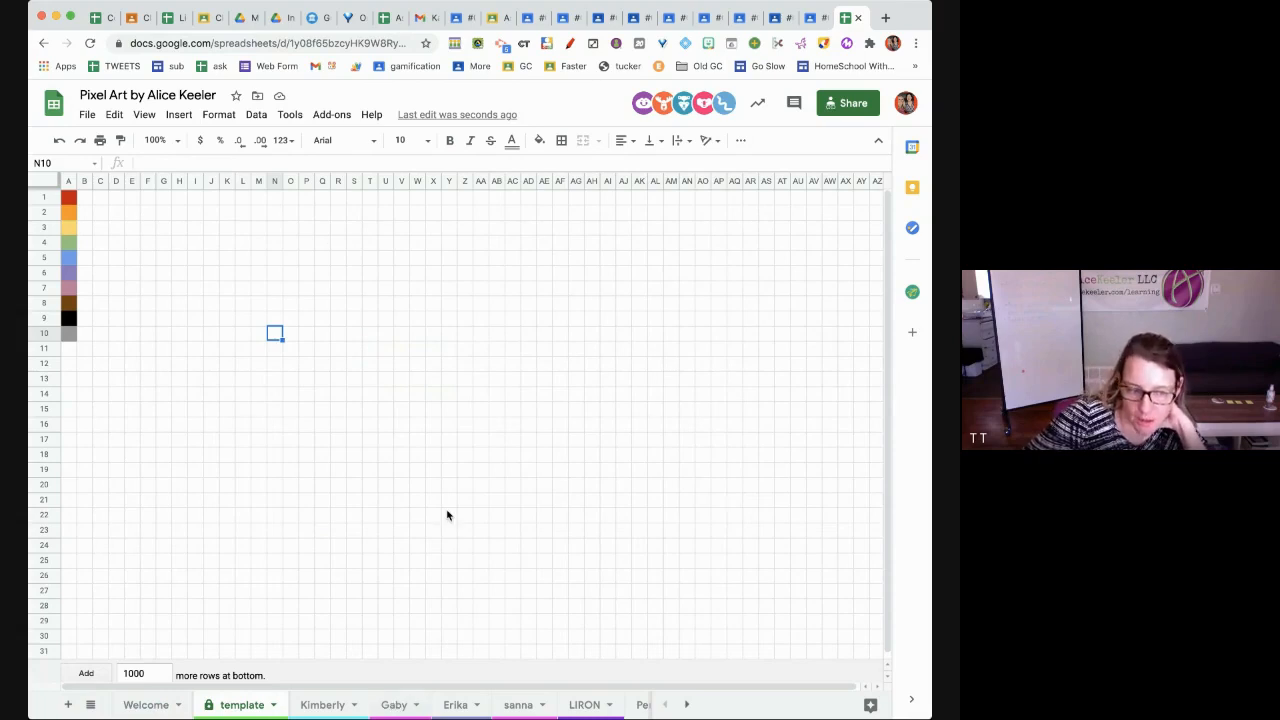
left_click(322, 303)
left_click(401, 272)
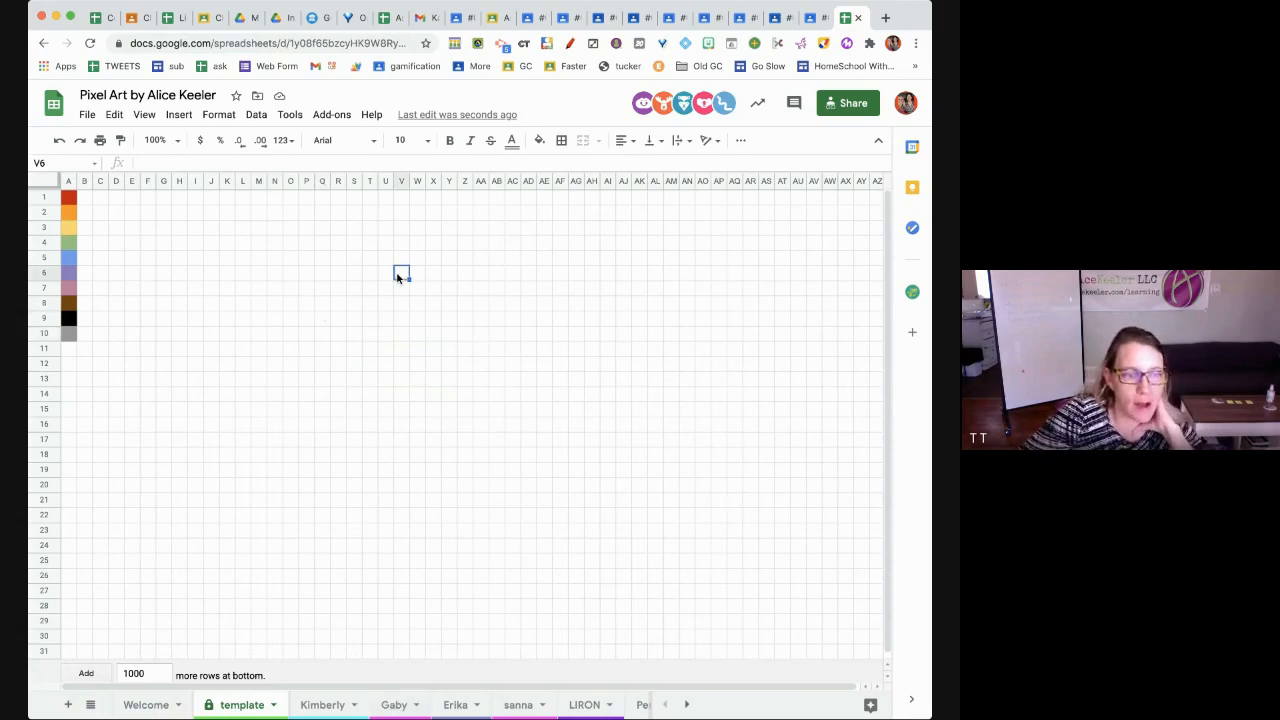
left_click(322, 363)
left_click(465, 378)
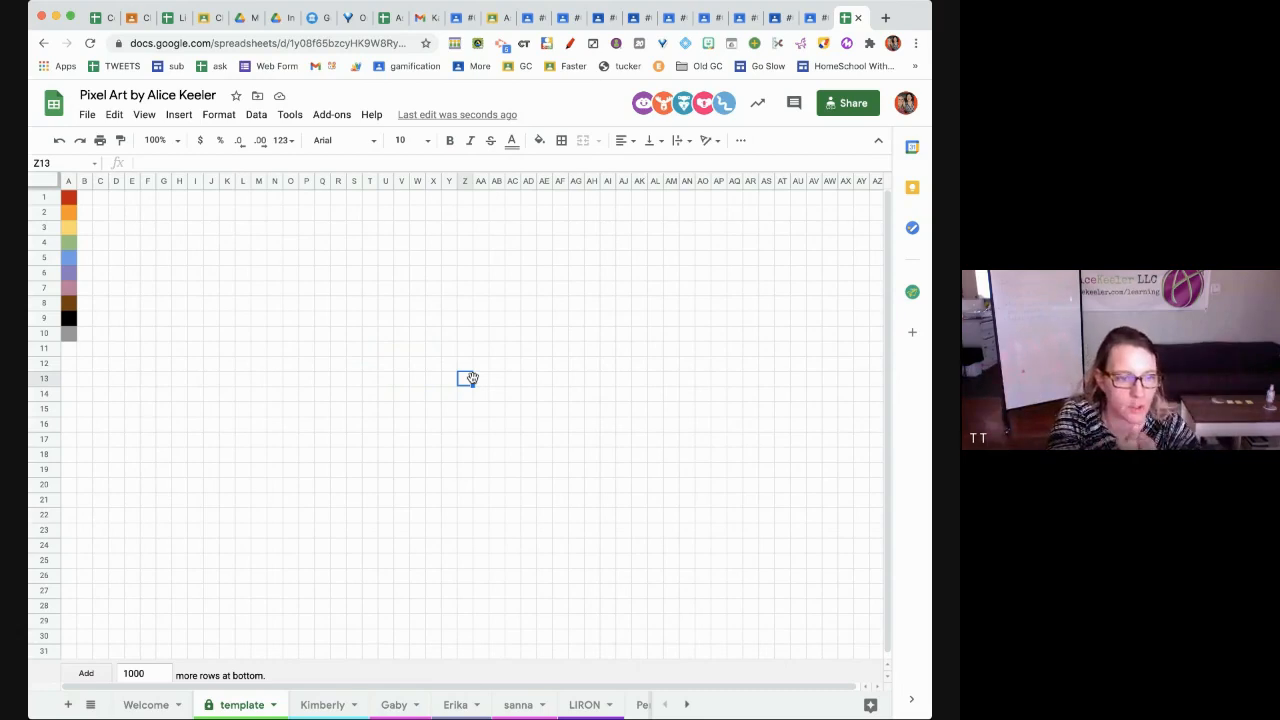
Enter 4 in each cell from P8 to X8 to paint the first green row
left_click(308, 311)
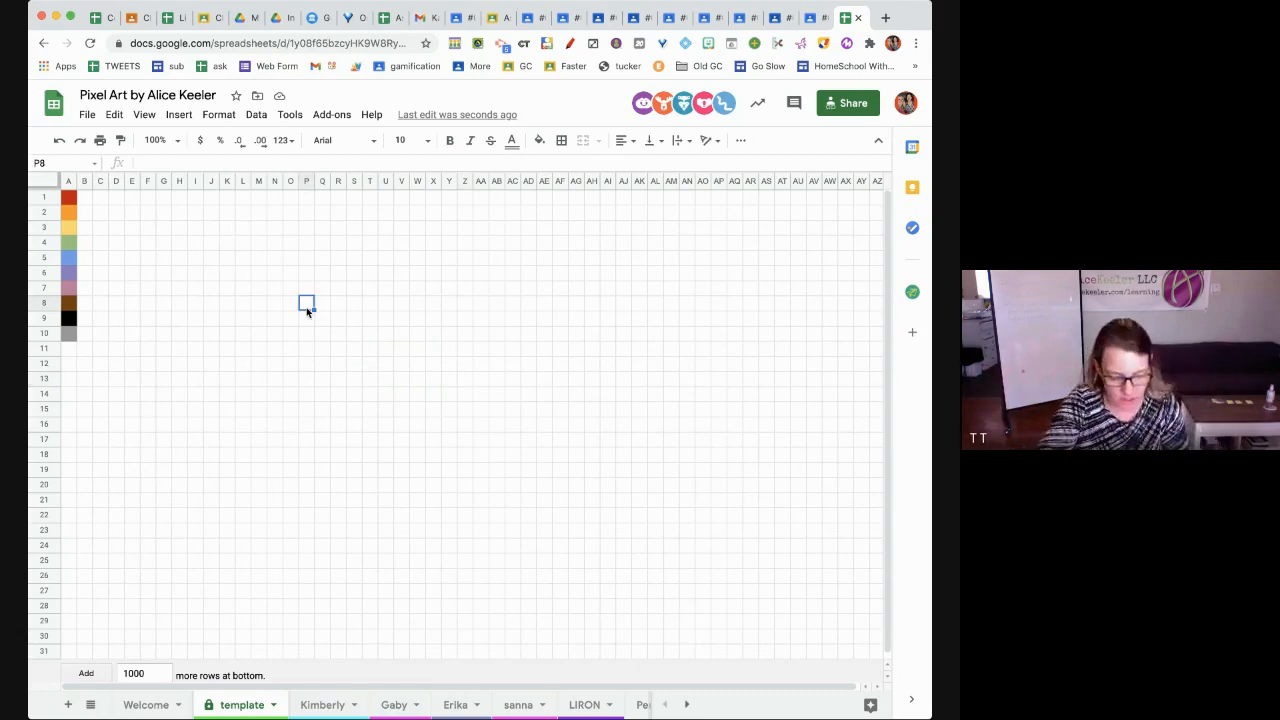
type("4")
key("Tab")
type("4")
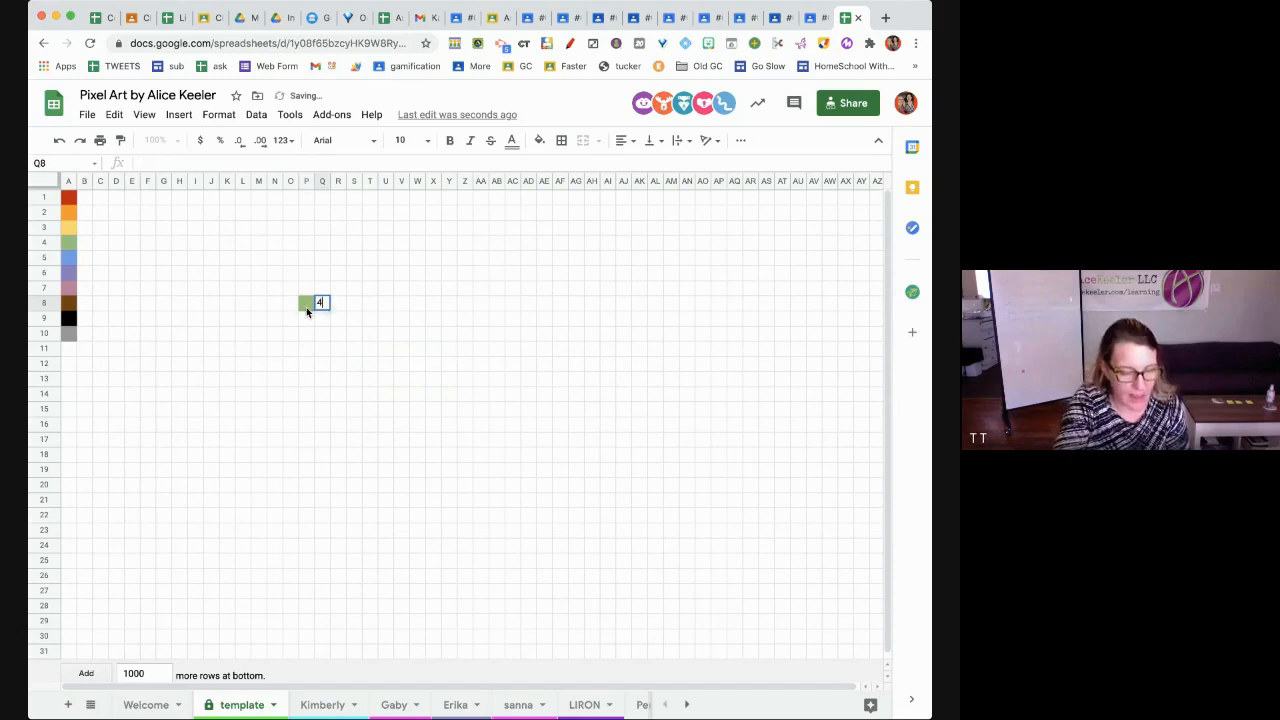
key("Tab")
type("4")
key("Tab")
type("4")
key("Tab")
type("4")
key("Tab")
type("4")
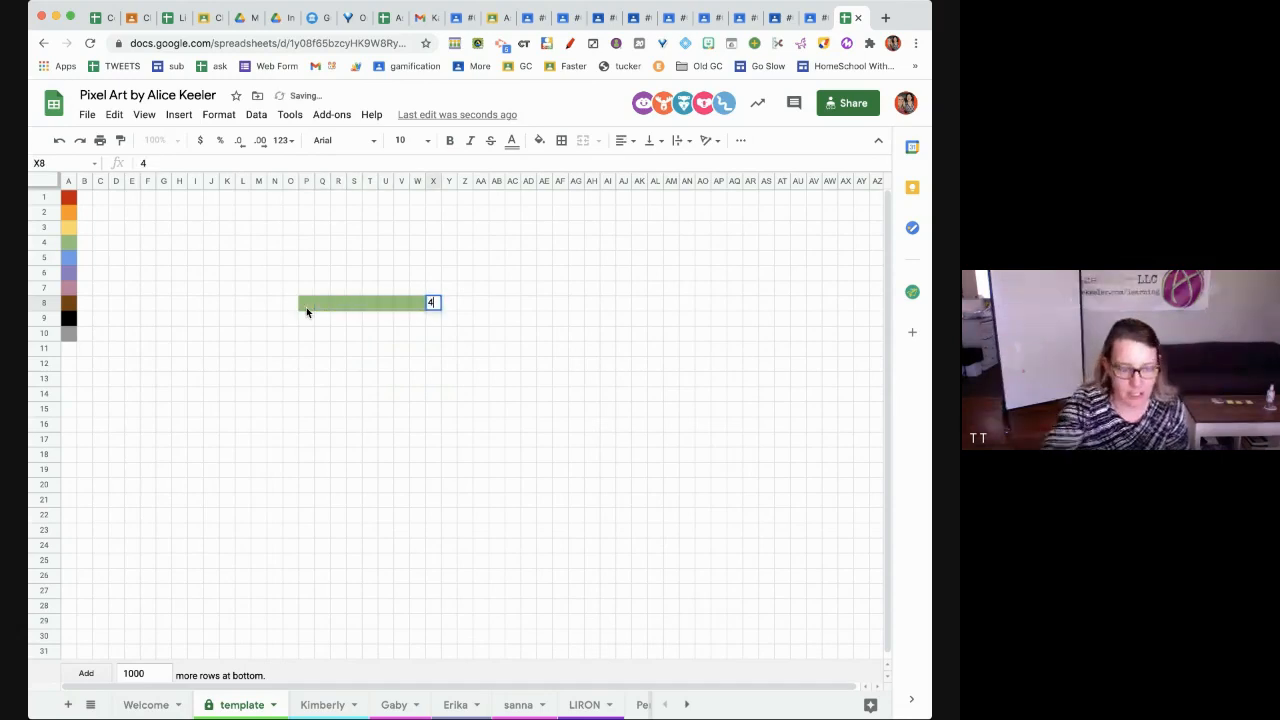
Paint a second green row by entering 4 in each cell from P9 to X9
key("Return")
key("Tab")
type("4")
key("Tab")
type("4")
key("Tab")
type("4")
key("Tab")
key("Tab")
type("4")
key("Tab")
type("4")
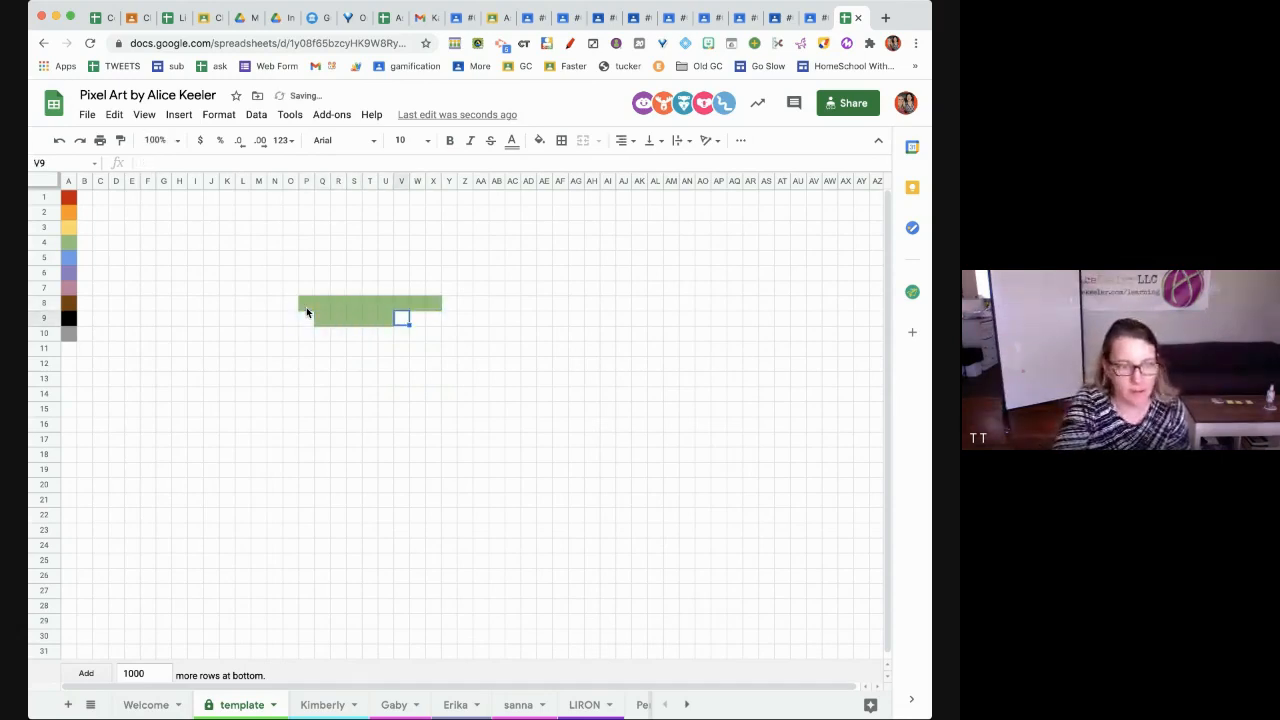
key("Tab")
type("4")
key("Tab")
type("4")
left_click(306, 318)
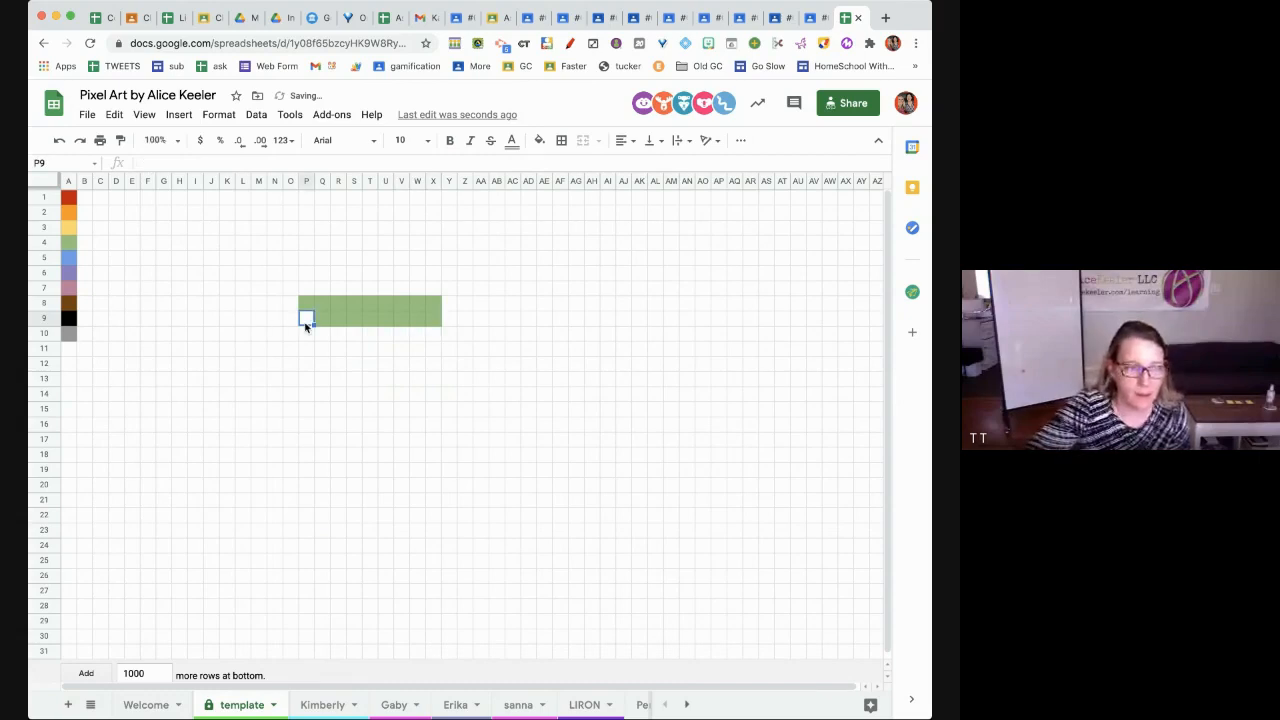
type("4")
Start row 10 with green 4 in P10 and black 9 in Q10 and R10 for the first eye
left_click(308, 336)
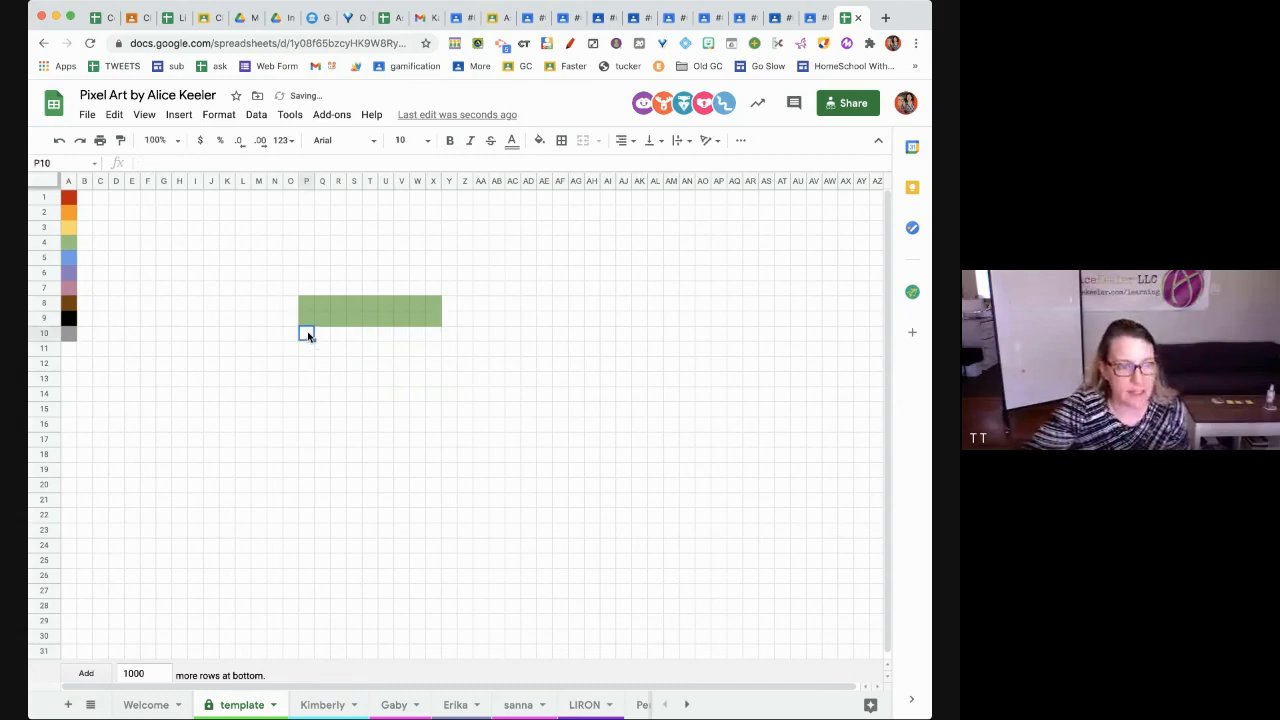
type("9")
key("Tab")
type("9")
key("Tab")
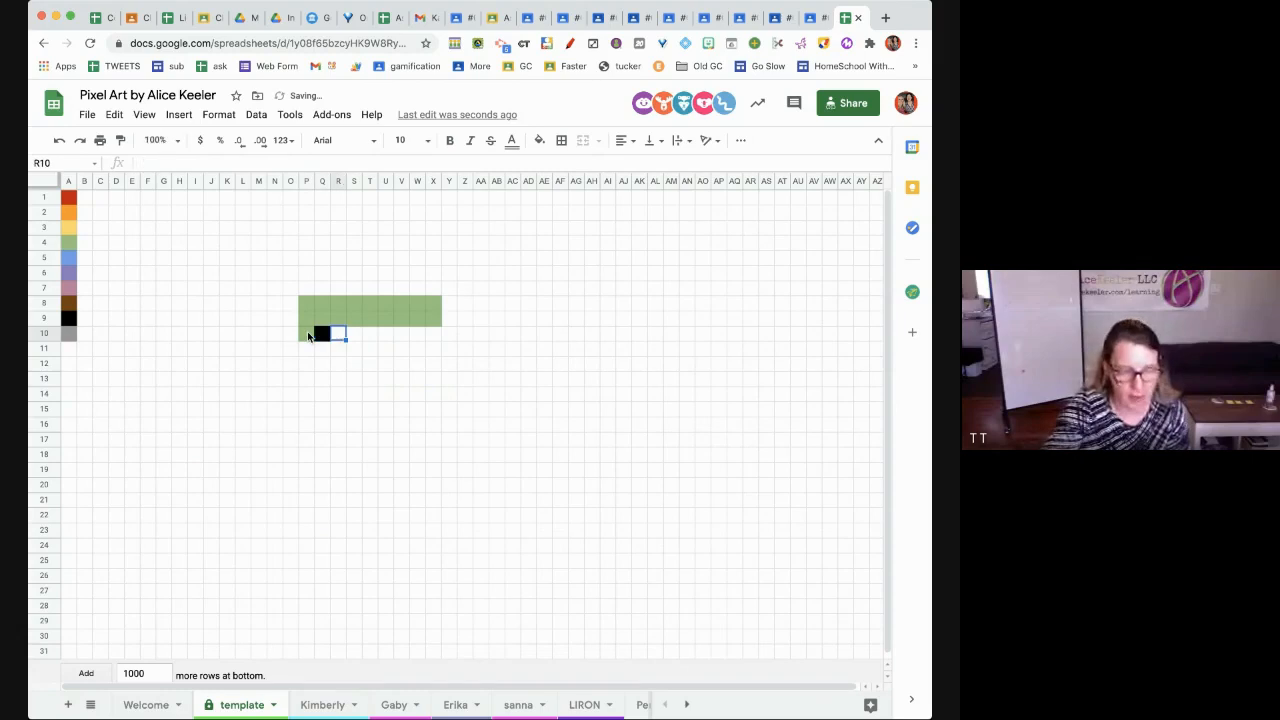
type("9")
key("Tab")
Continue row 10 with 4 in S10:T10, 9 in U10:V10 for the second eye, and 4 in W10:X10
type("4")
key("Tab")
type("4")
key("Tab")
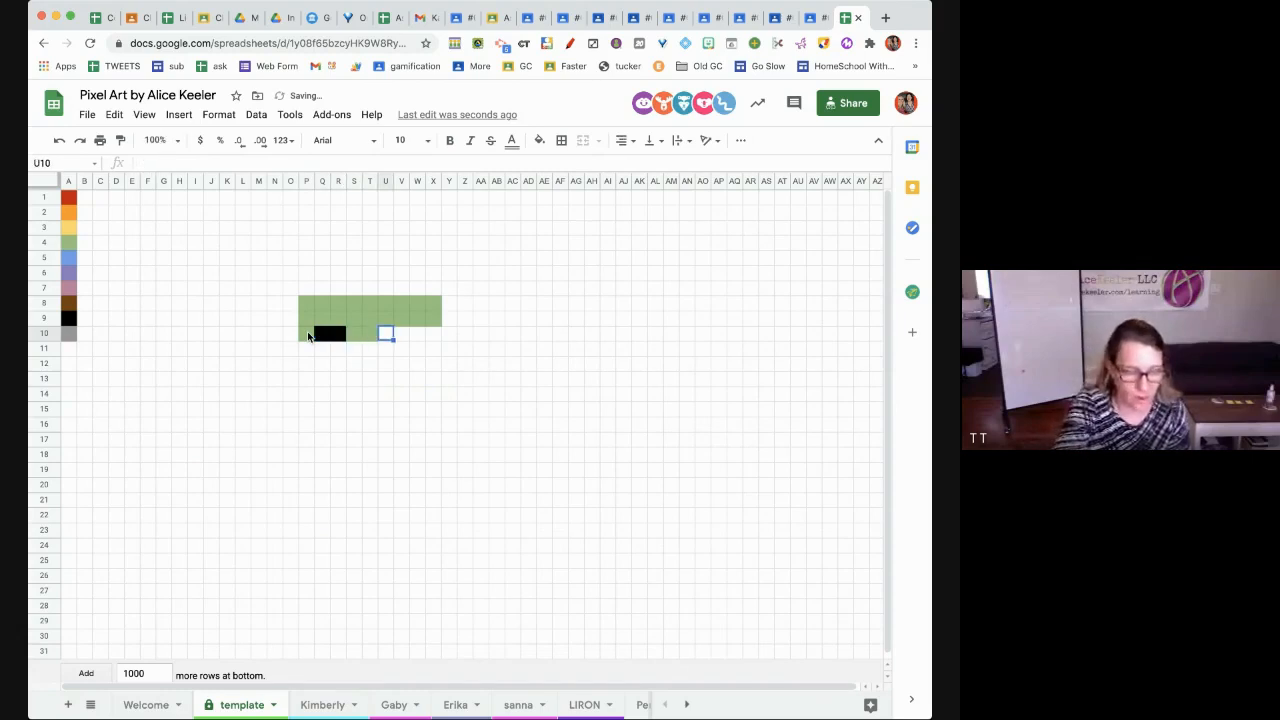
type("9")
key("Tab")
type("9")
key("Tab")
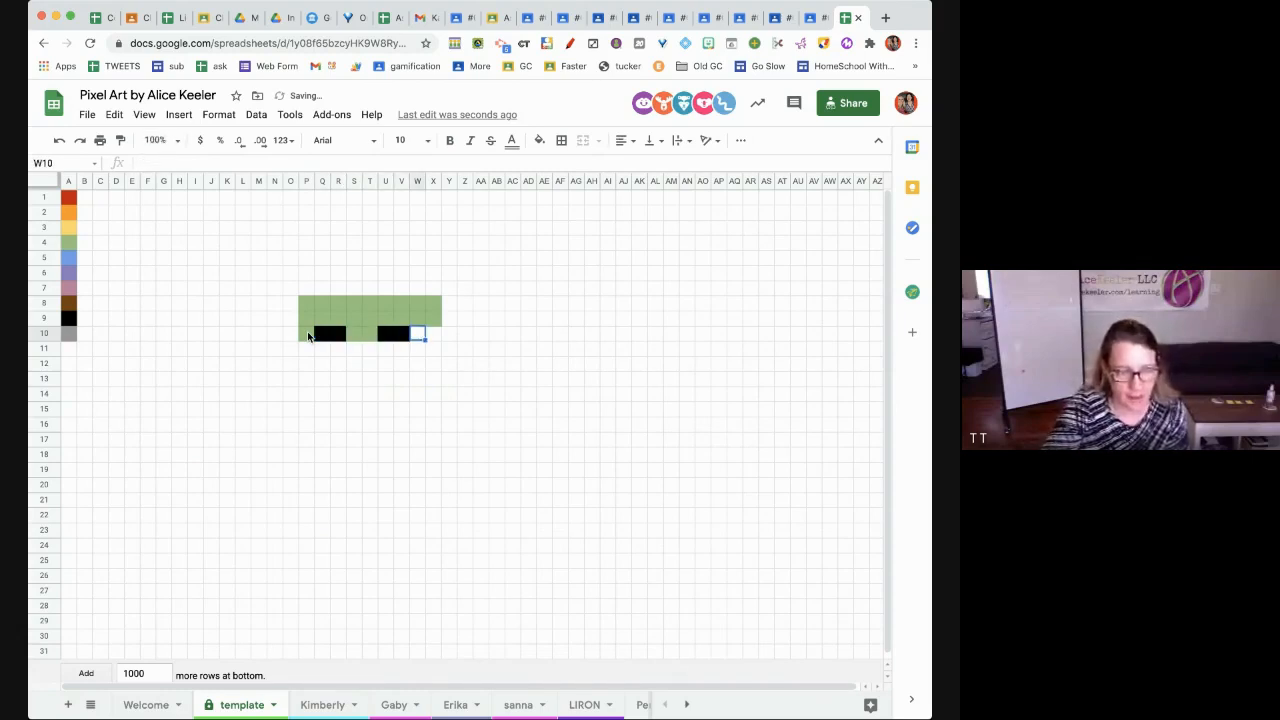
type("4")
key("Tab")
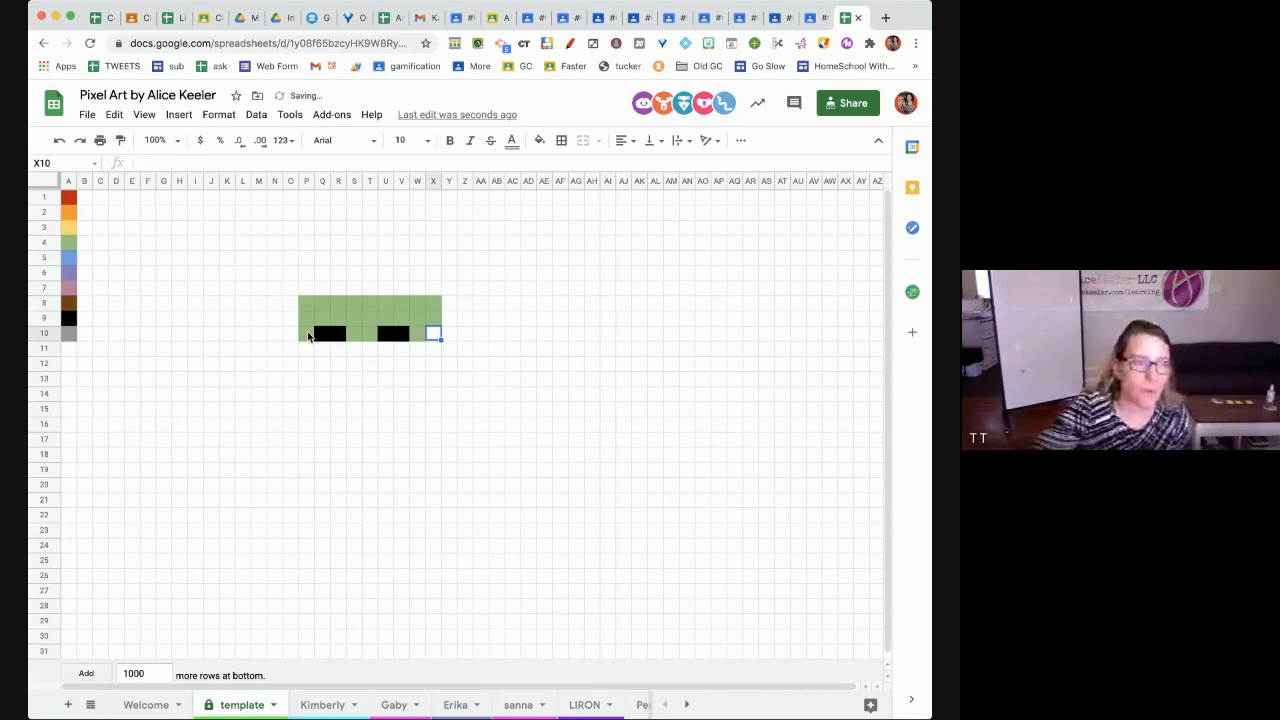
type("4")
key("Tab")
Add a green column at the face's edge by entering 4 in each cell from O8 to O11
left_click(290, 304)
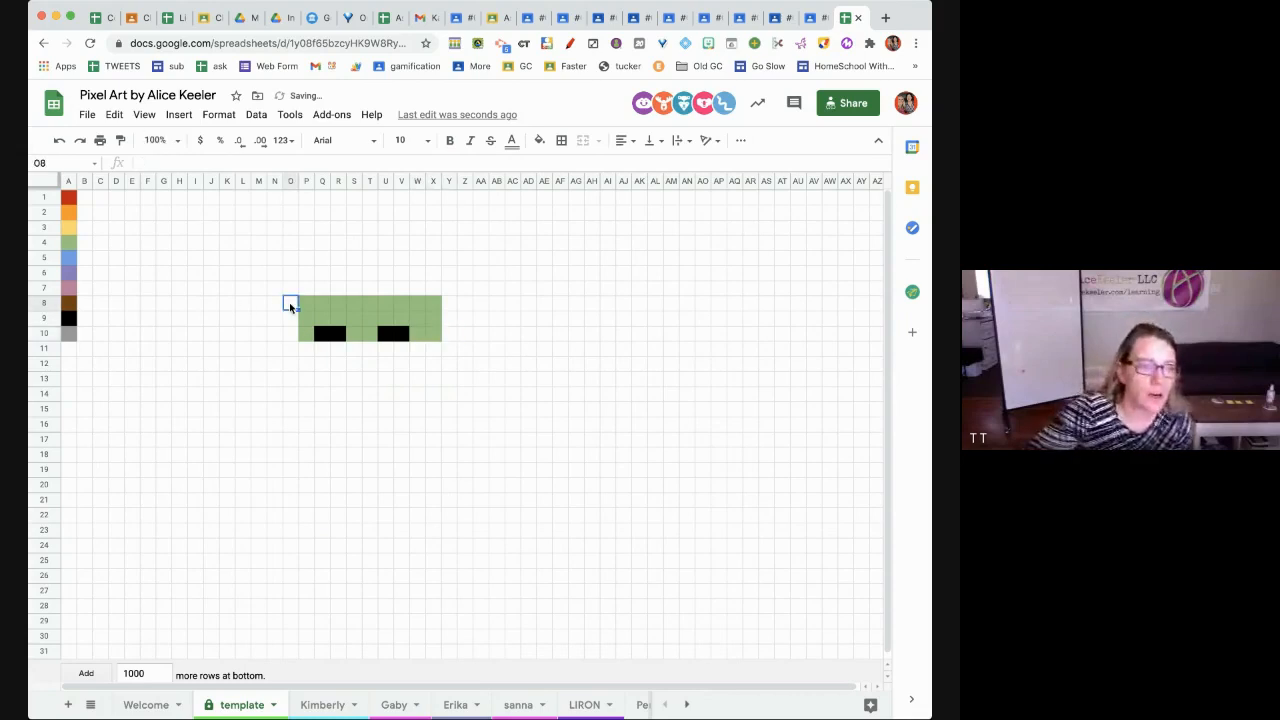
type("4")
key("Tab")
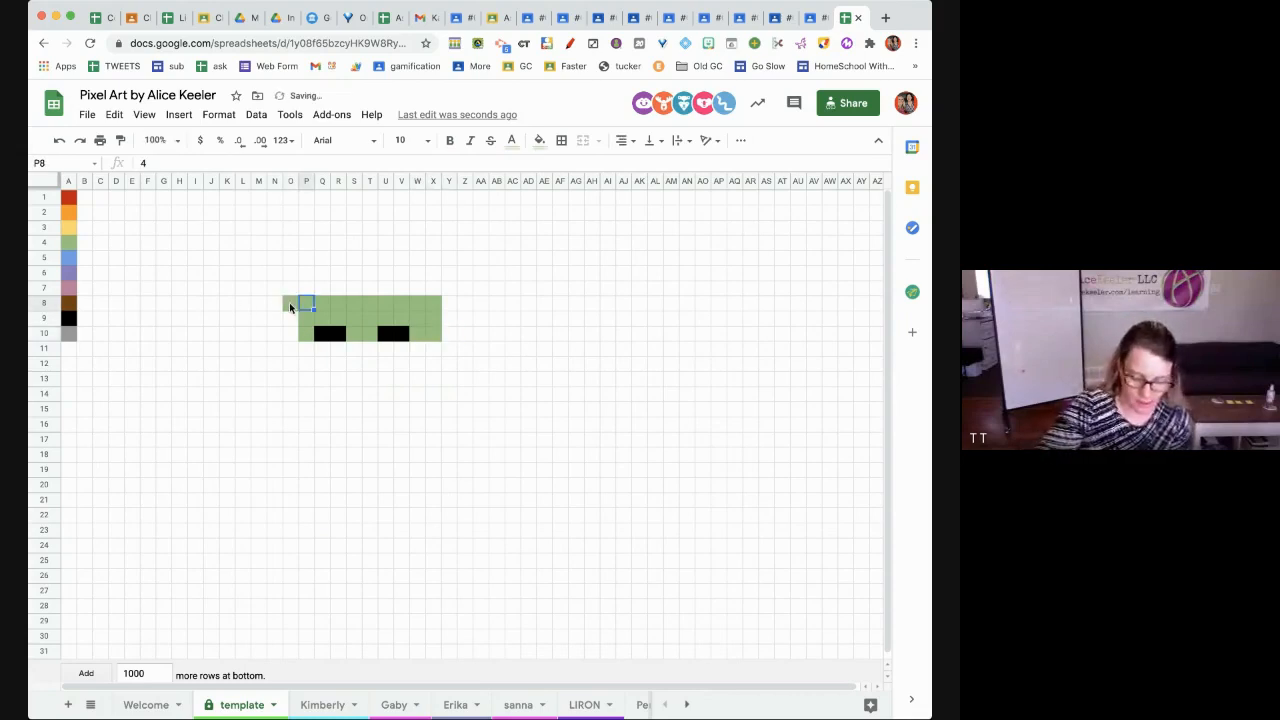
key("Down")
key("Left")
type("4")
key("Return")
type("4")
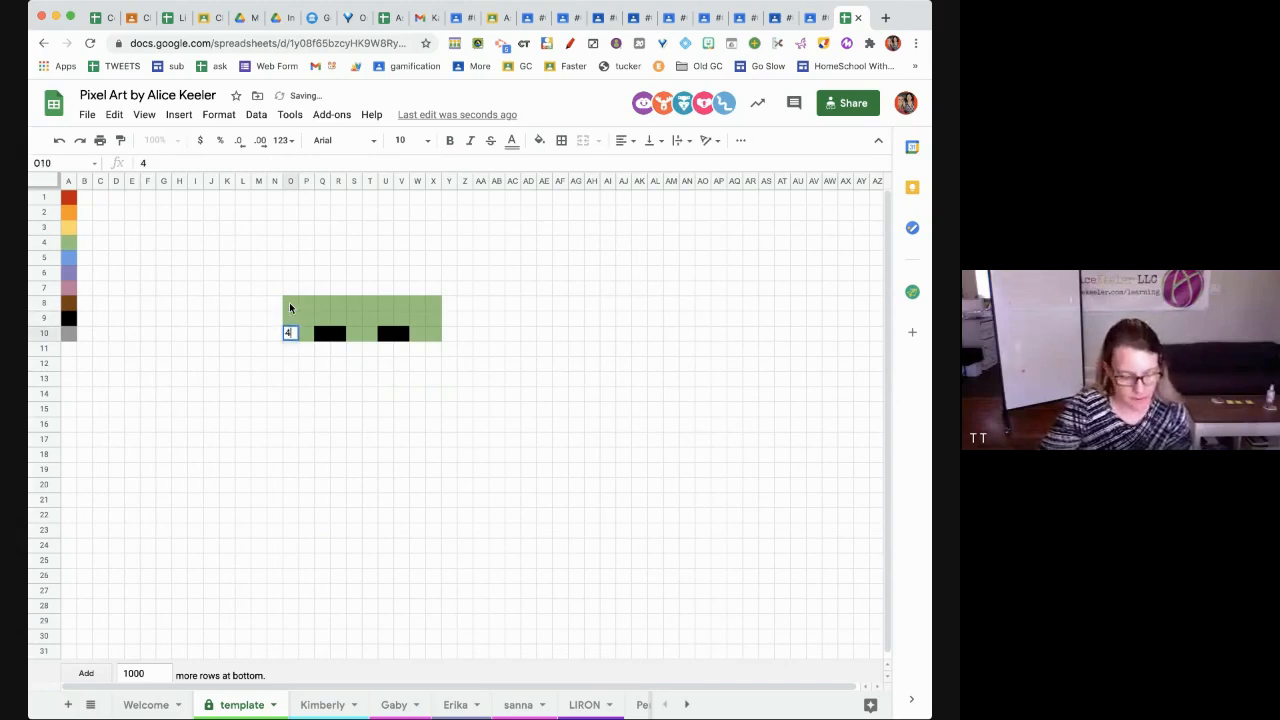
key("Return")
type("4")
key("Tab")
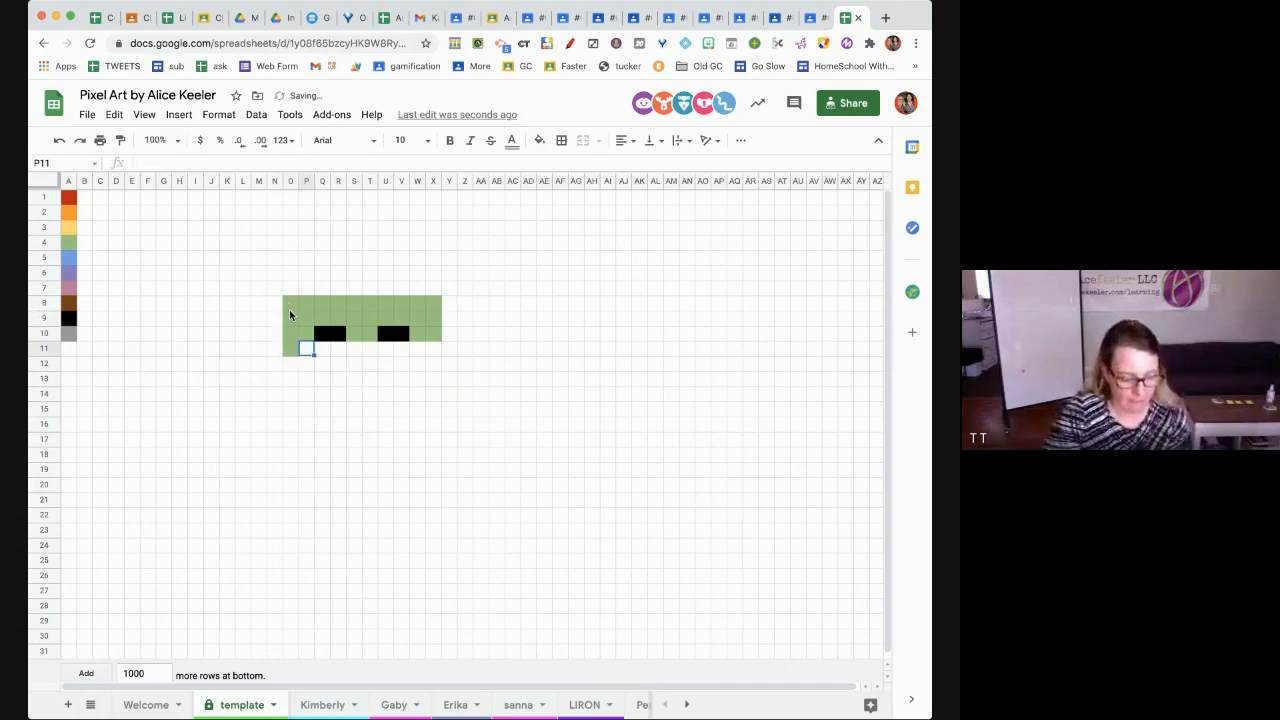
Enter 4 in P11 and 9 in Q11 and R11 to extend the first eye downward
type("4")
key("Tab")
type("9")
key("Tab")
type("9")
key("Tab")
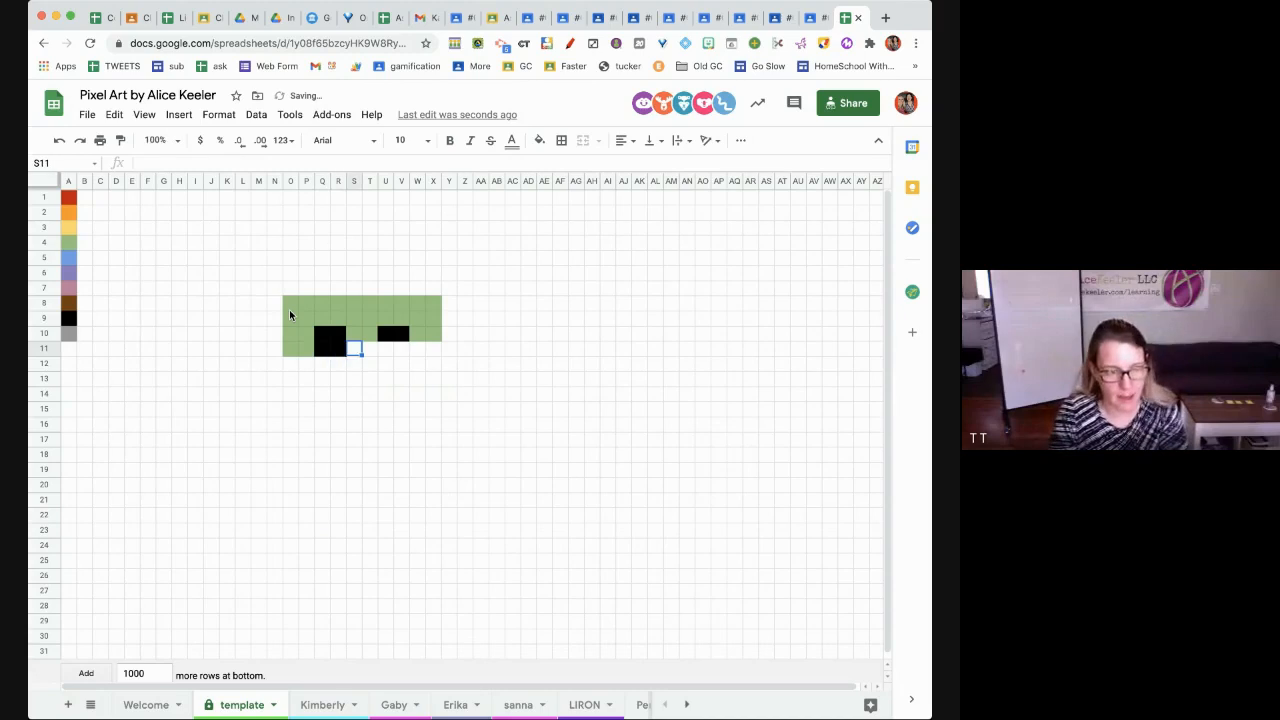
Complete row 11 with 4 in S11:T11, 9 in U11:V11 for the second eye, and 4 in W11:X11
type("4")
key("Tab")
type("4")
key("Tab")
type("9")
key("Tab")
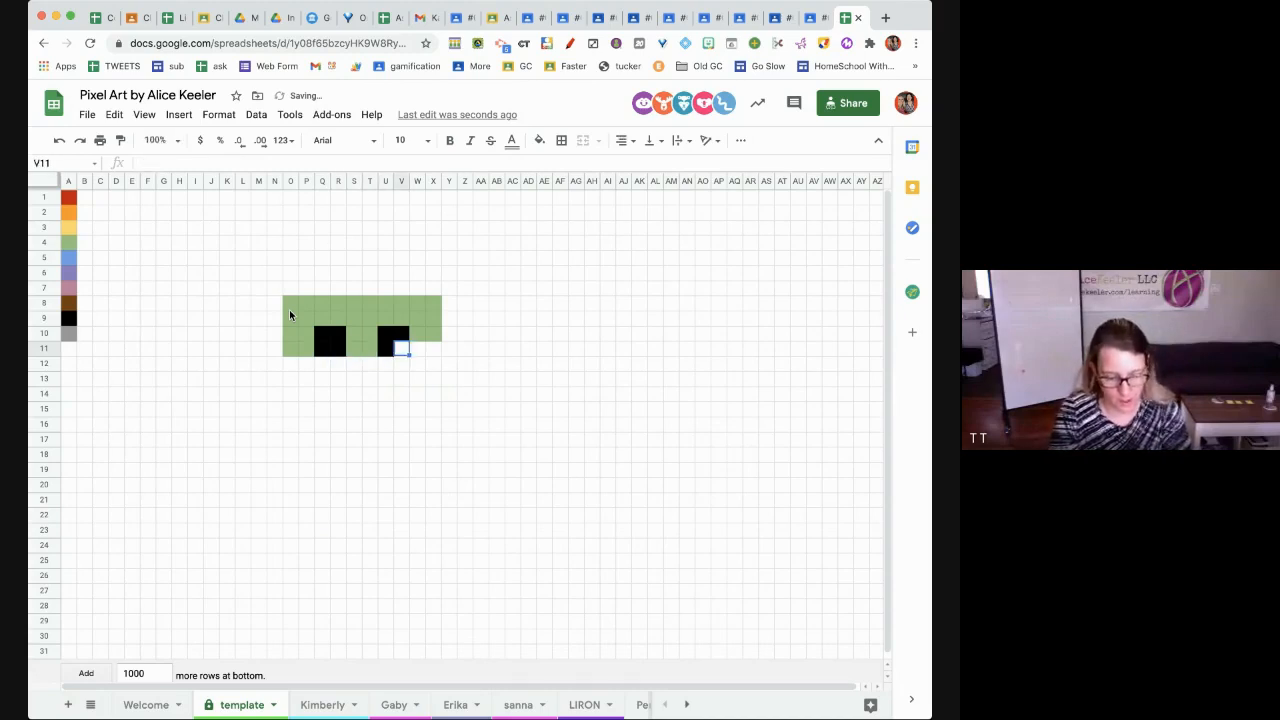
type("9")
key("Tab")
type("4")
key("Tab")
type("4")
key("Tab")
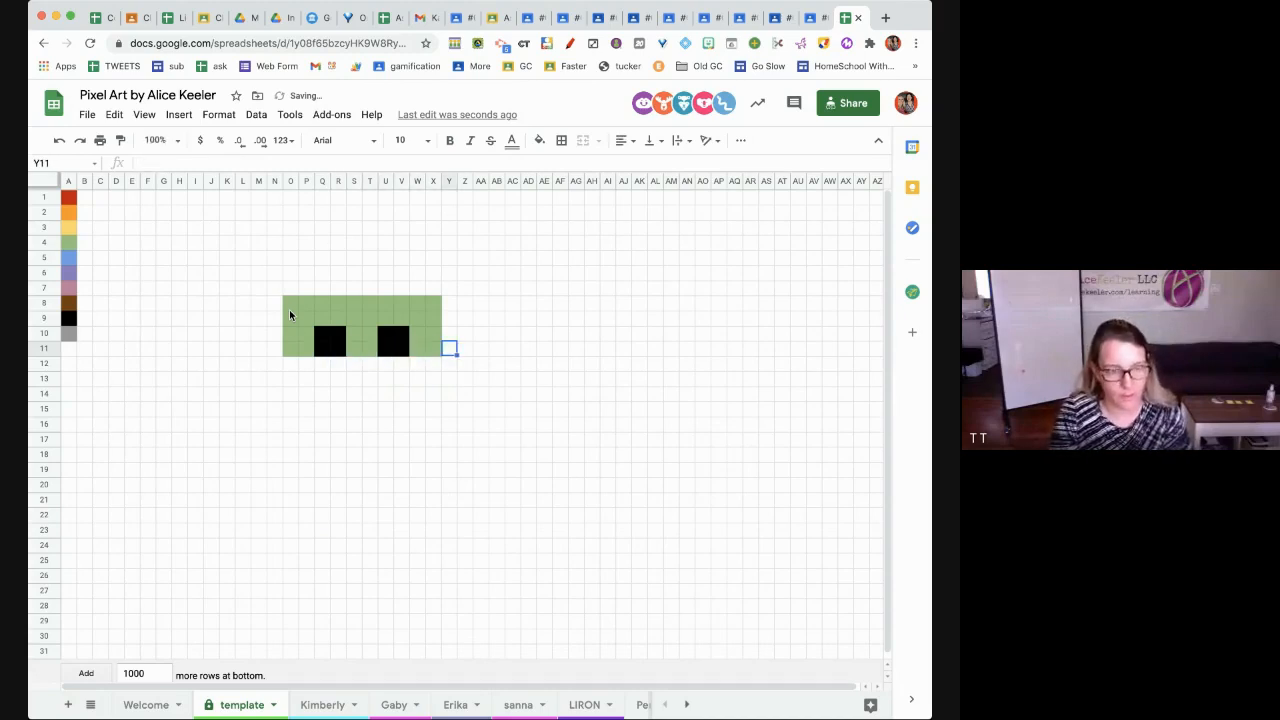
Begin row 12 of the face by entering 4 in each cell from O12 to Q12
left_click(289, 364)
type("4")
key("Tab")
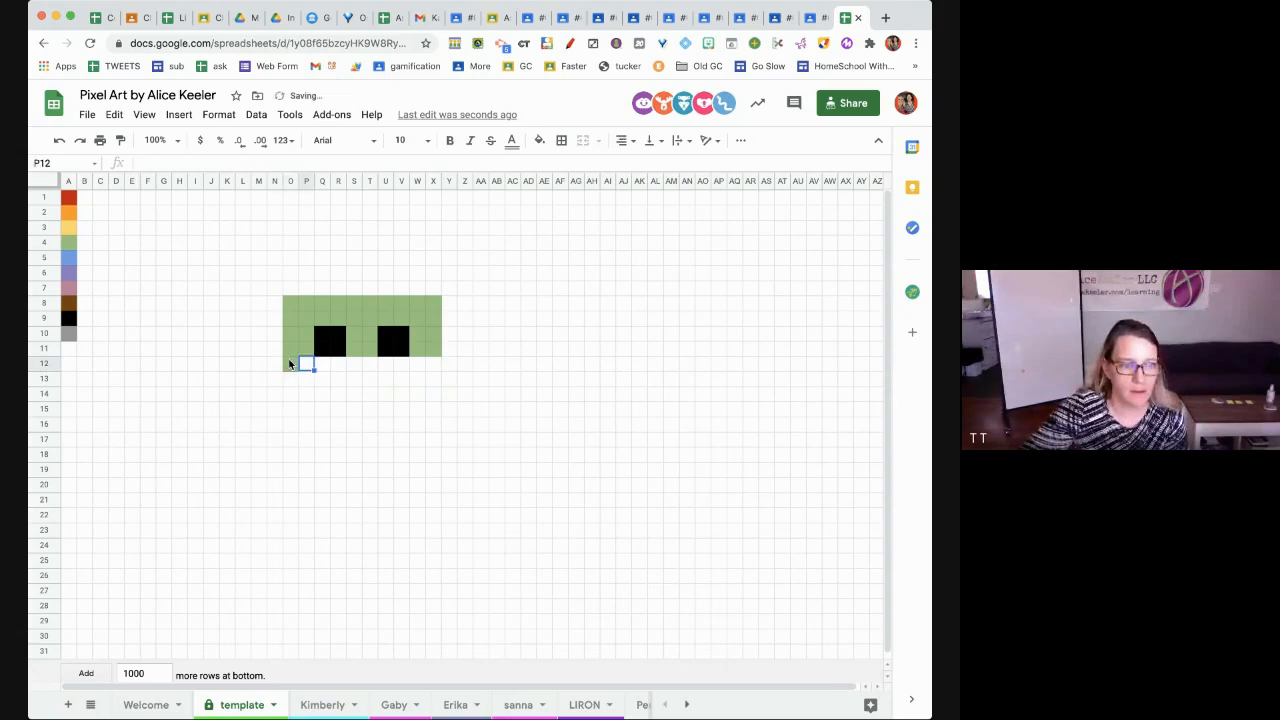
type("4")
key("Tab")
type("4")
key("Tab")
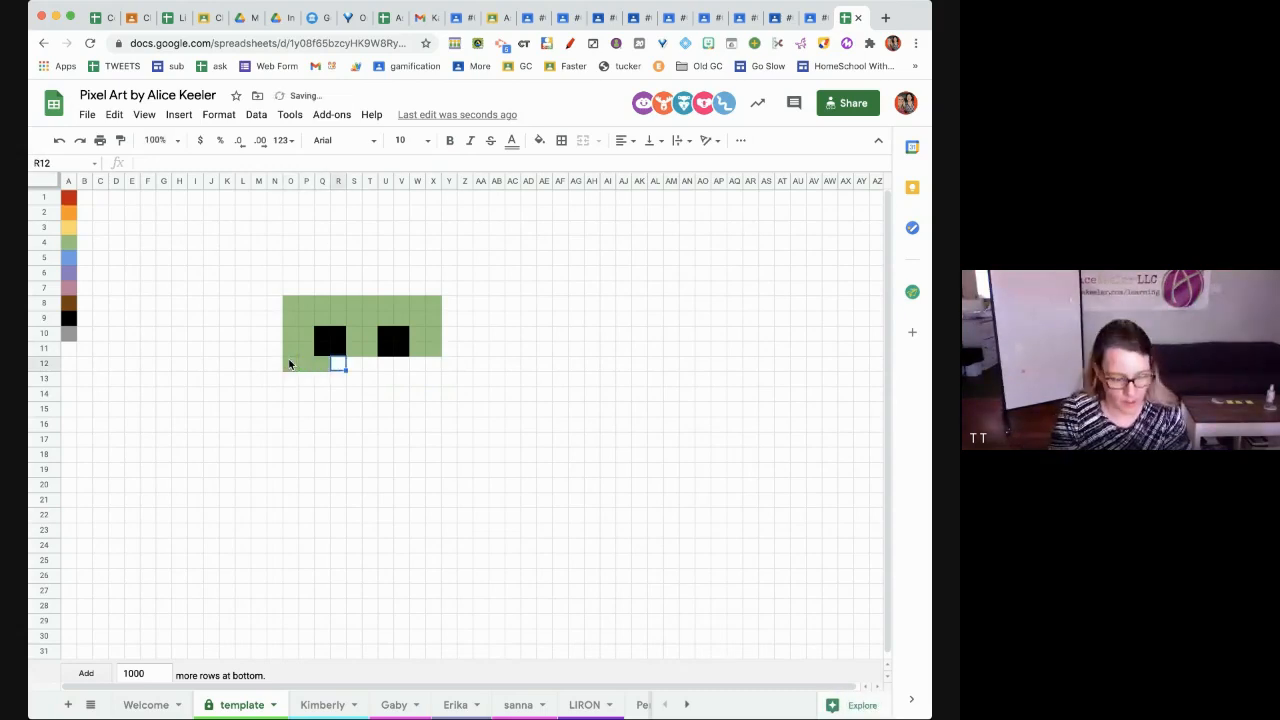
Draw the black mouth by entering 9 in each cell from R12 to U12
type("9")
key("Tab")
type("9")
key("Tab")
type("9")
key("Tab")
type("9")
key("Tab")
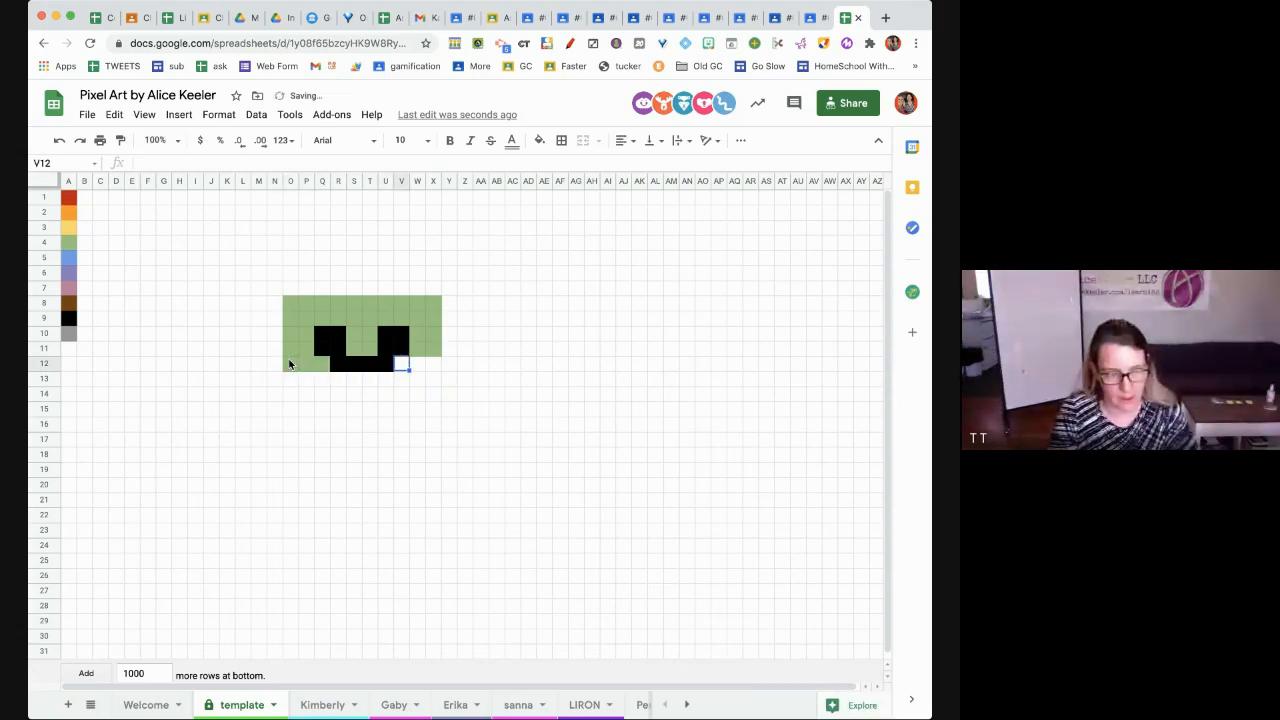
Finish the green edge of row 12 by entering 4 in V12, W12 and X12
type("4")
key("Tab")
type("4")
key("Tab")
type("4")
key("Tab")
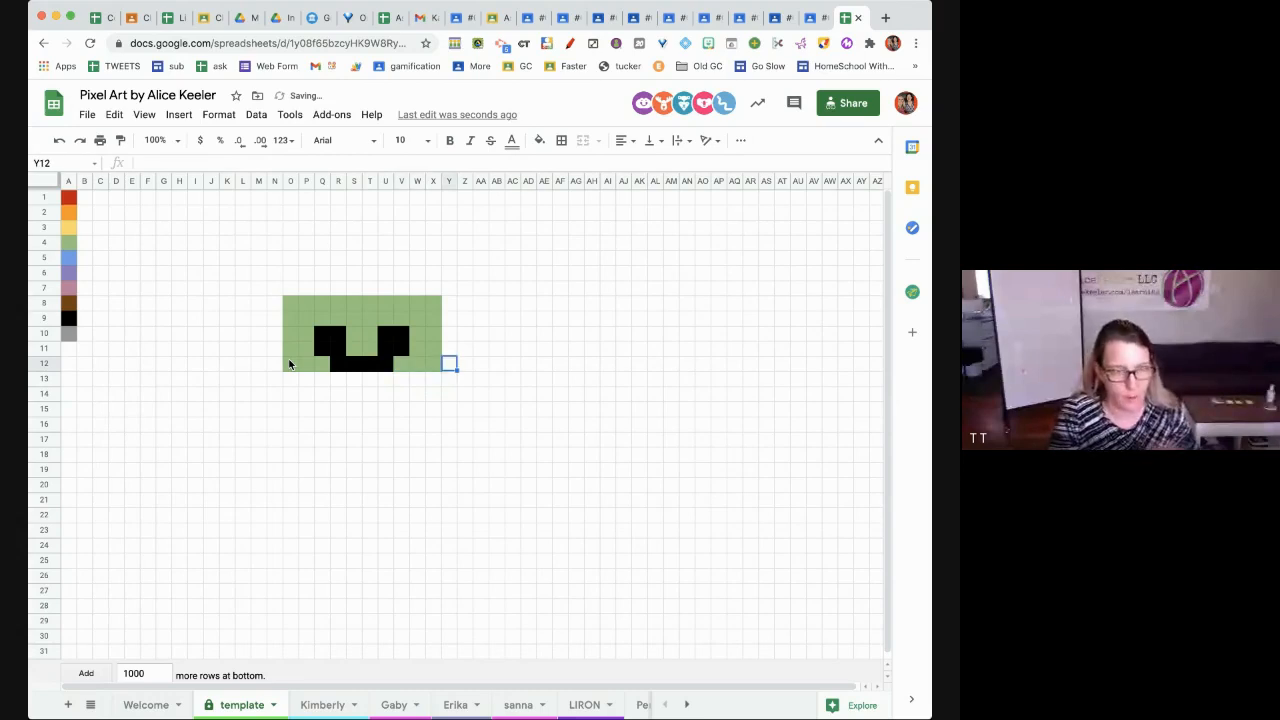
Test additional color codes by entering 11, 12 and 13 down cells AC14 to AC16
left_click(512, 395)
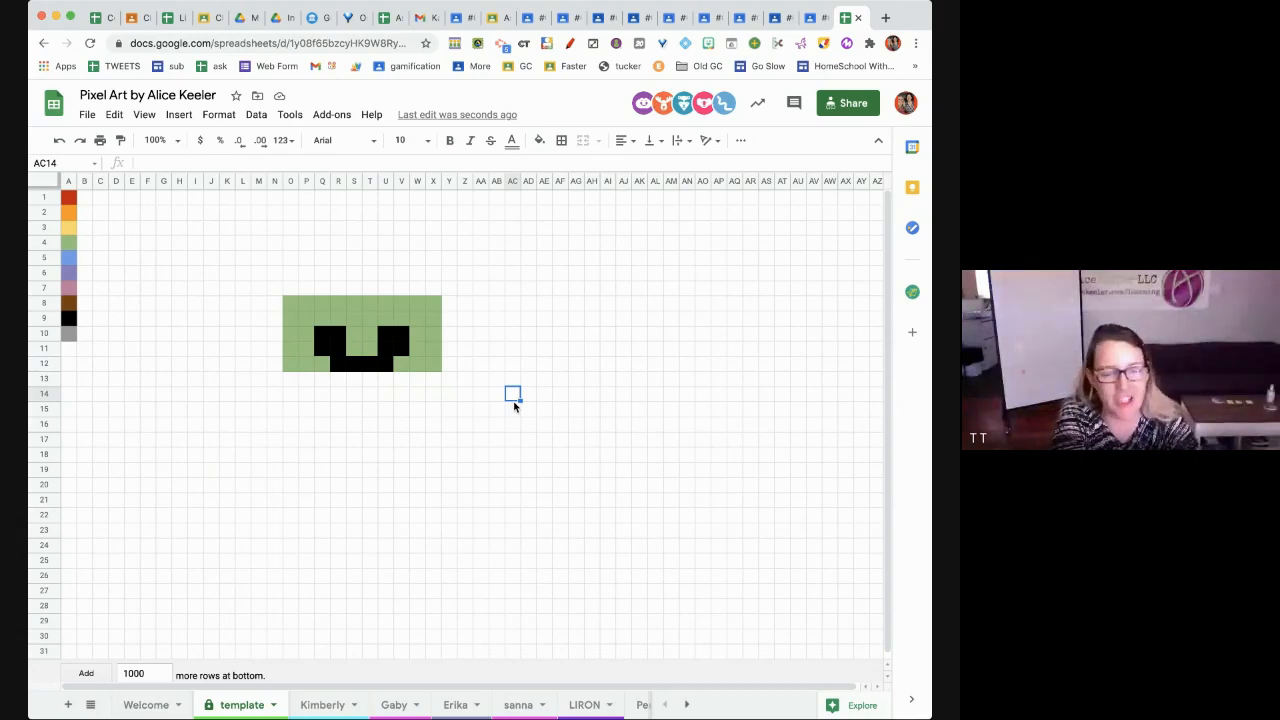
type("11")
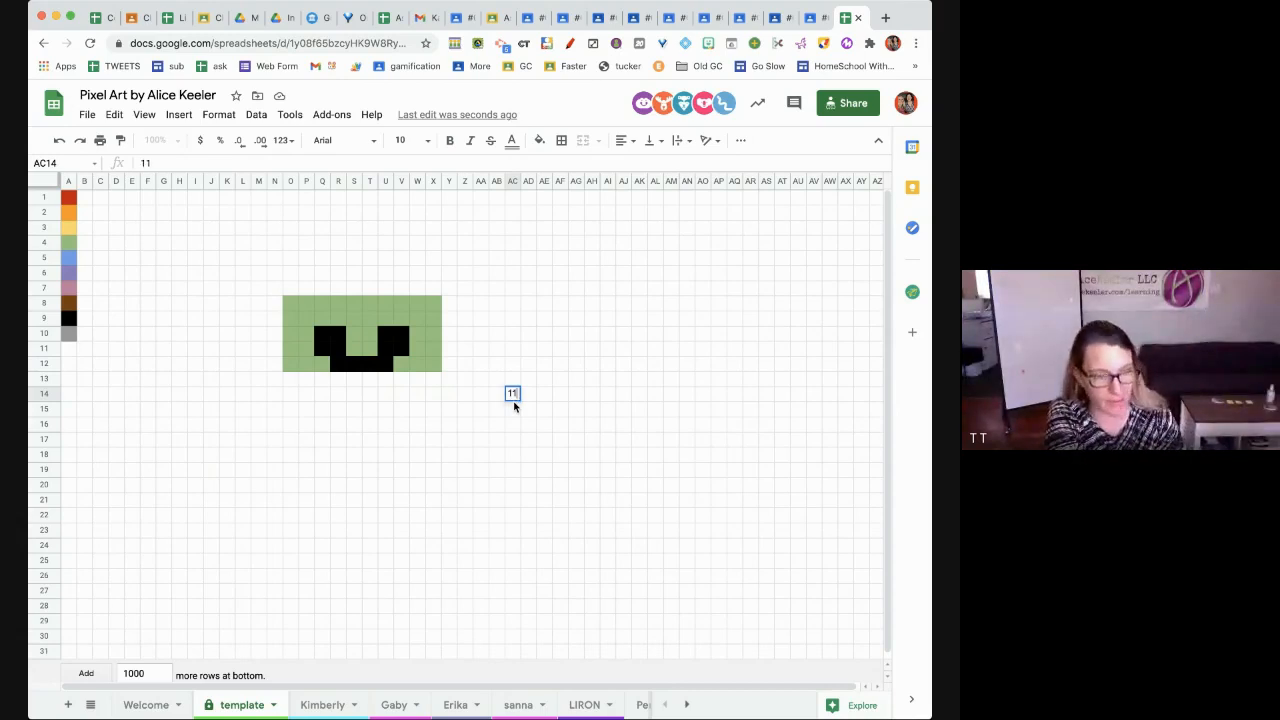
key("Return")
key("Return")
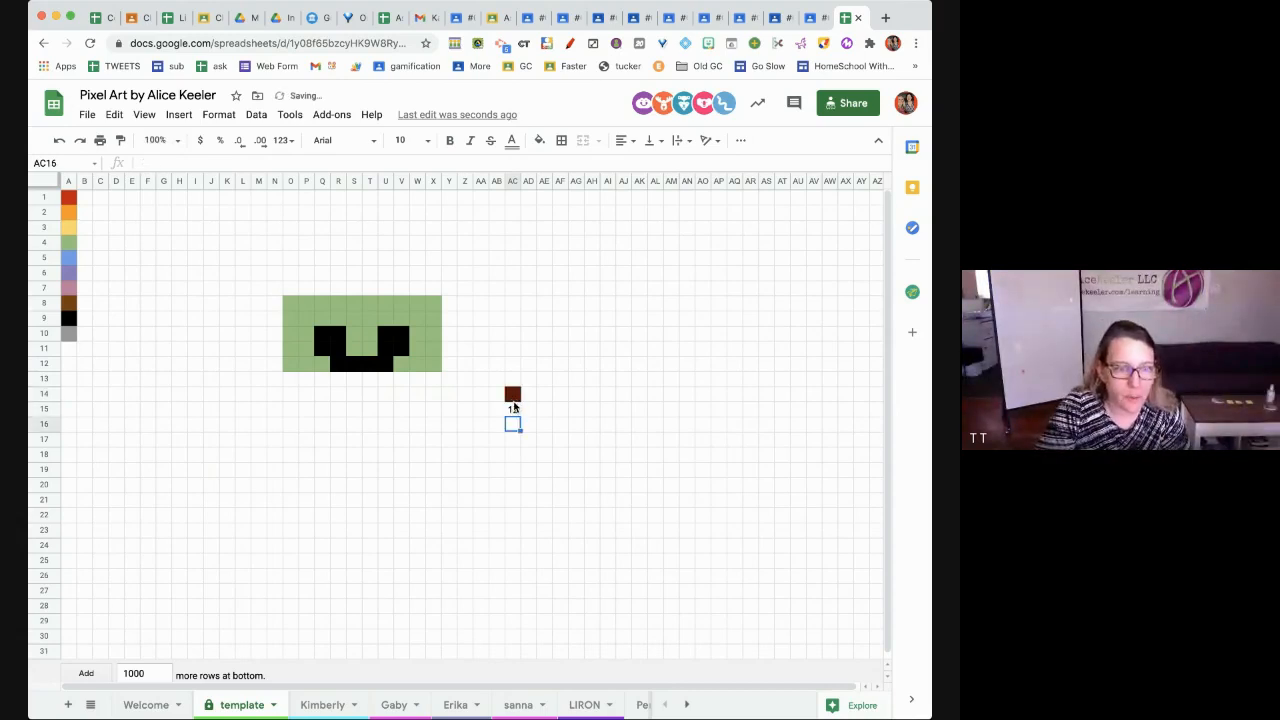
type("13")
key("Return")
Test double-digit color codes by entering 22, 33, 44, 55 and 66 down cells AC17 to AC21
type("33")
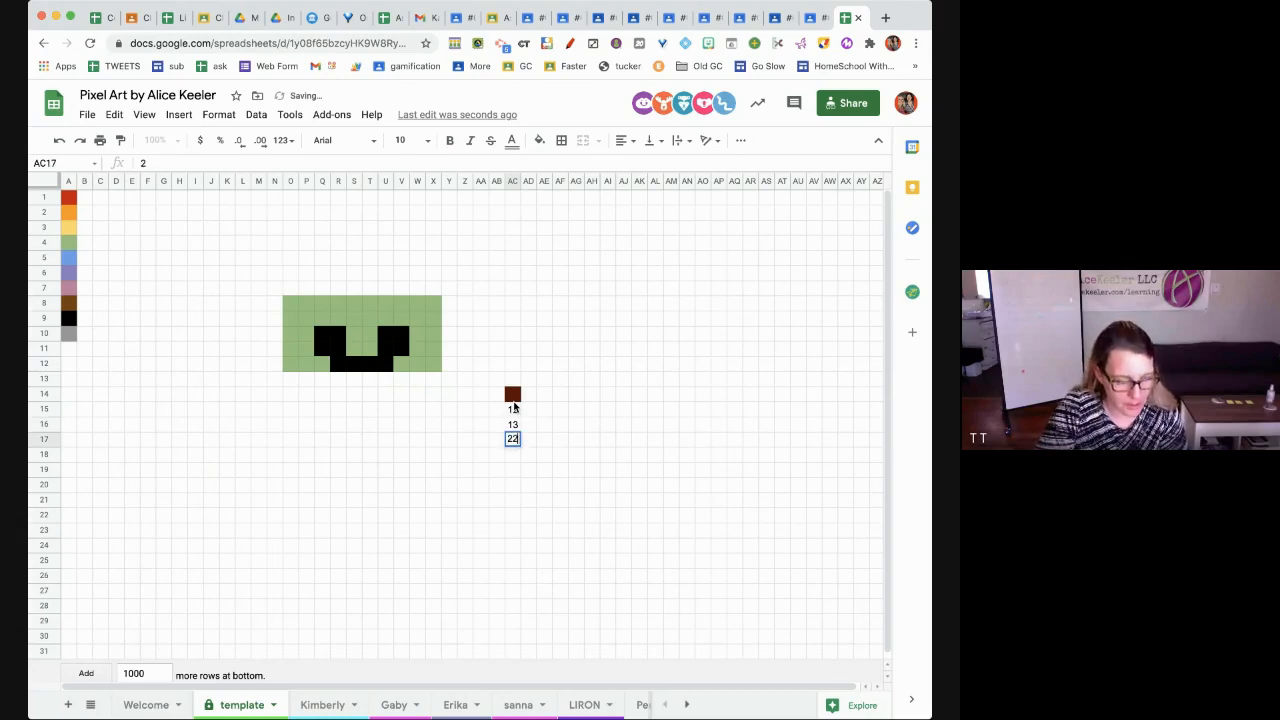
key("Return")
type("33")
key("Return")
type("44")
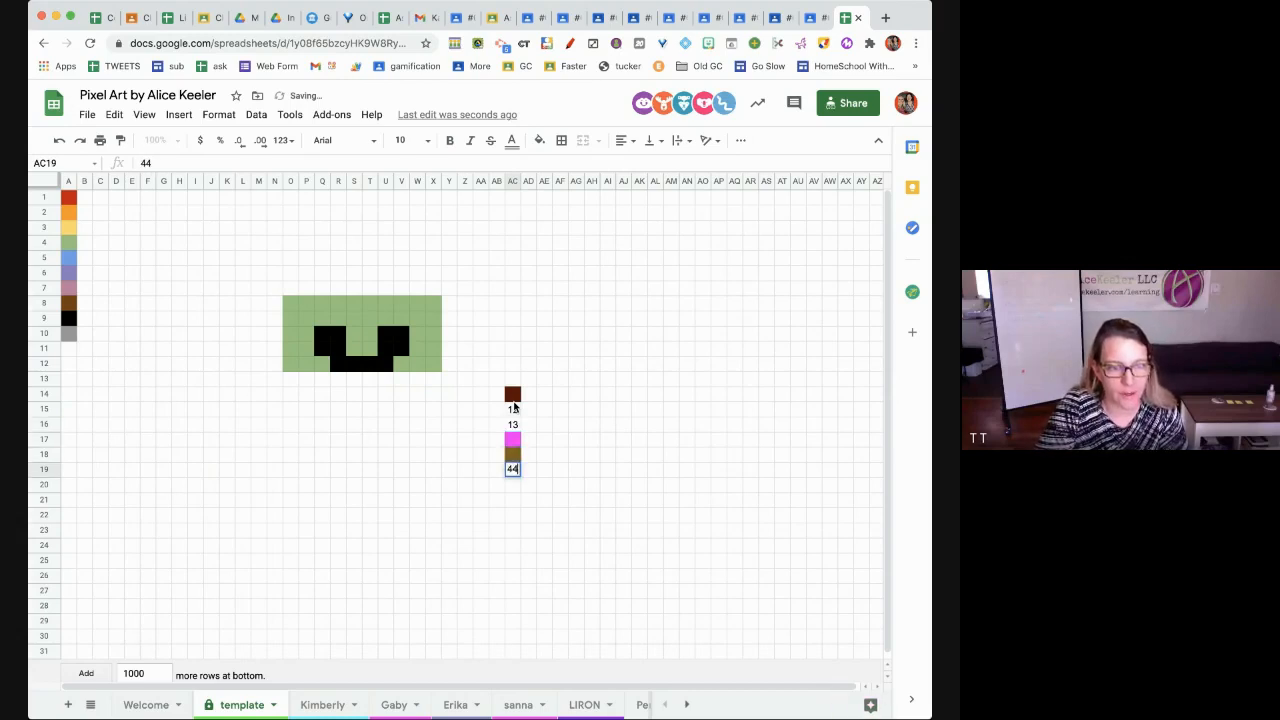
key("Return")
type("55")
key("Return")
type("5")
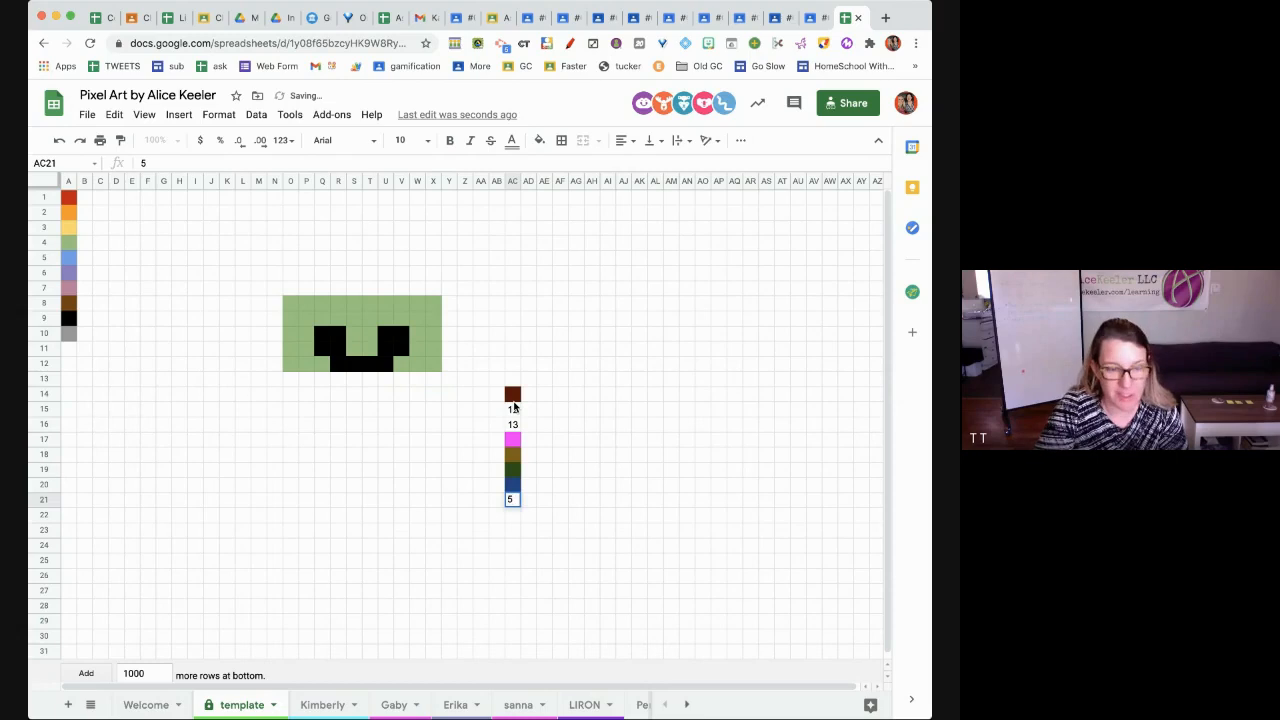
key("BackSpace")
type("66")
key("Return")
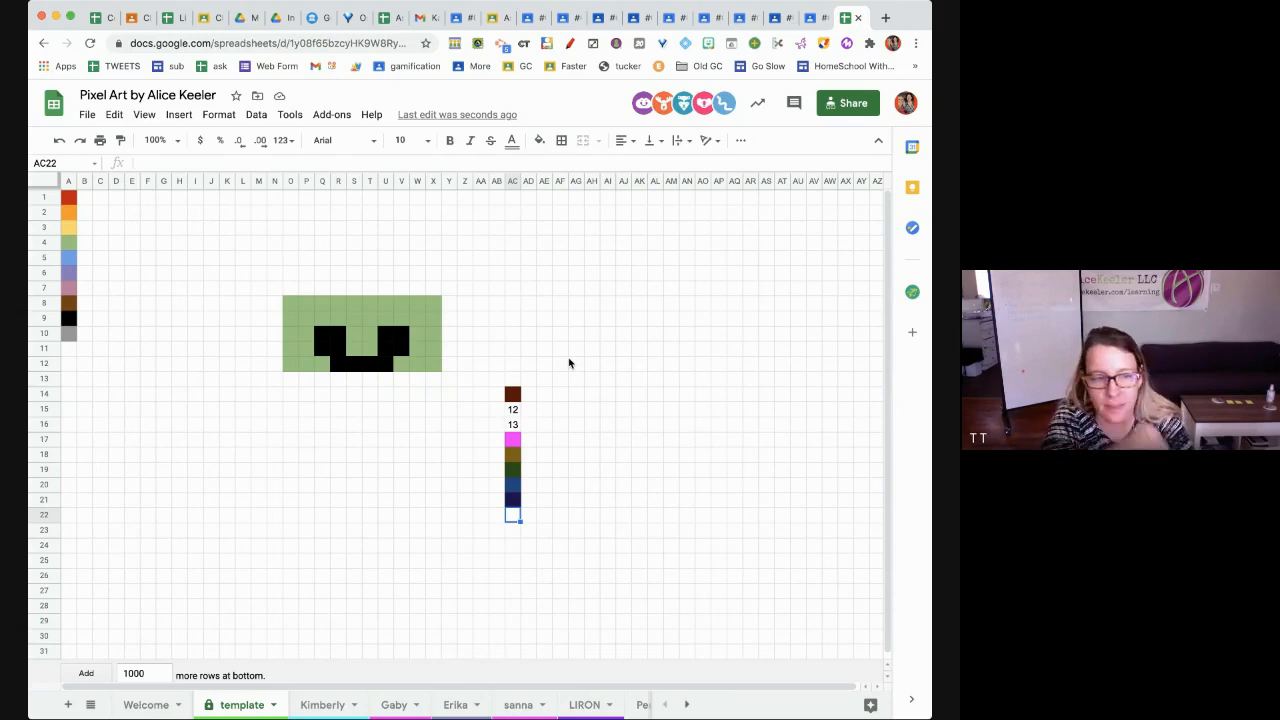
left_click(562, 424)
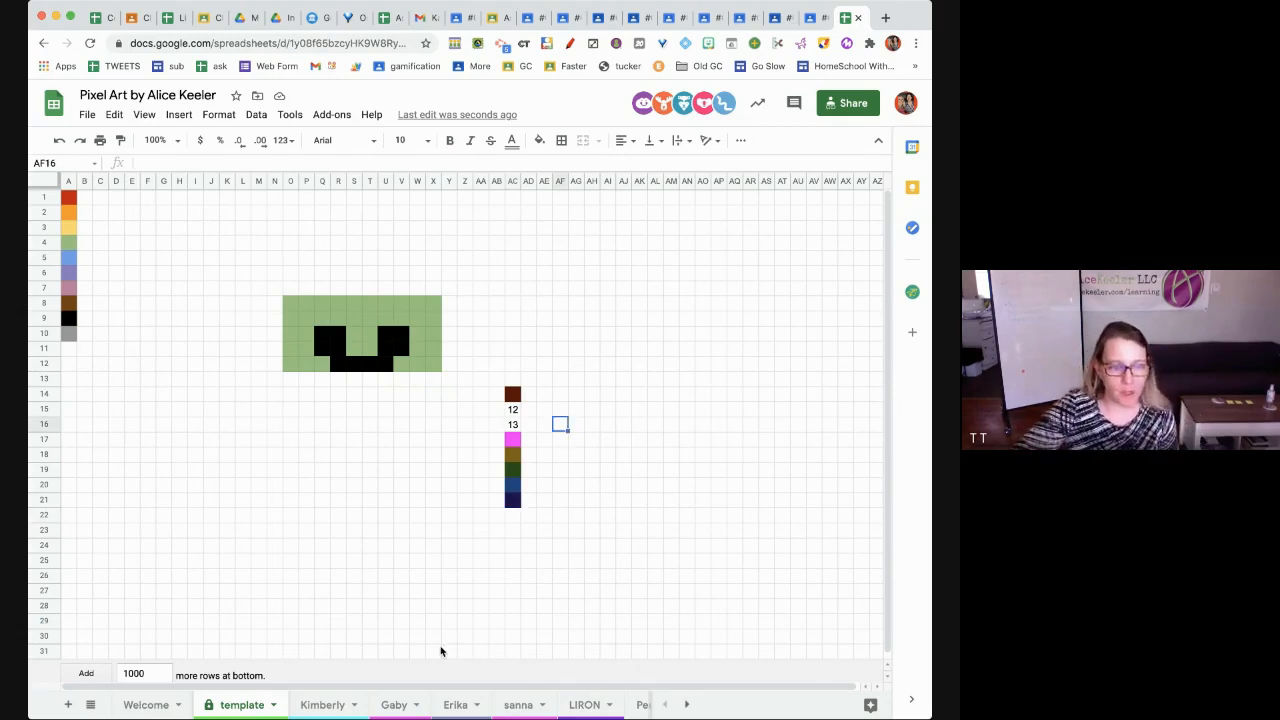
Look through the five named participants' sheets one by one to see what each has drawn
left_click(316, 708)
left_click(394, 706)
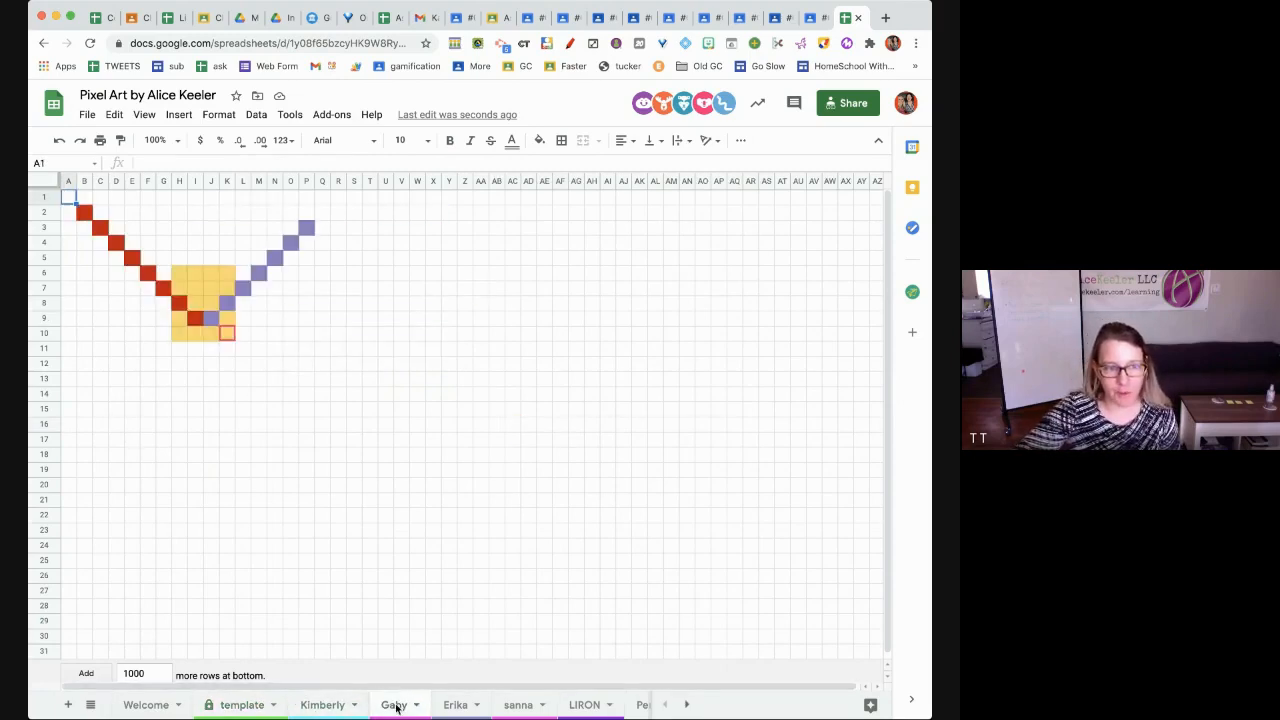
left_click(452, 705)
left_click(522, 706)
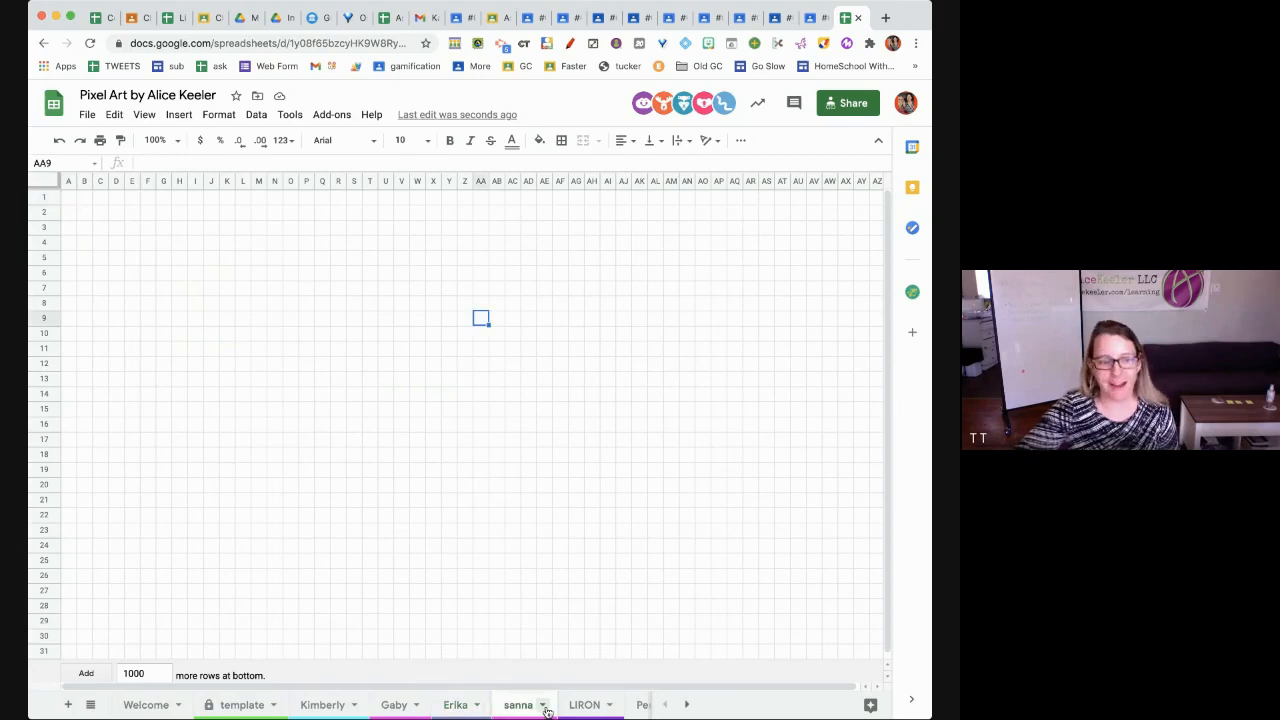
left_click(584, 708)
scroll(584, 714, "right", 3)
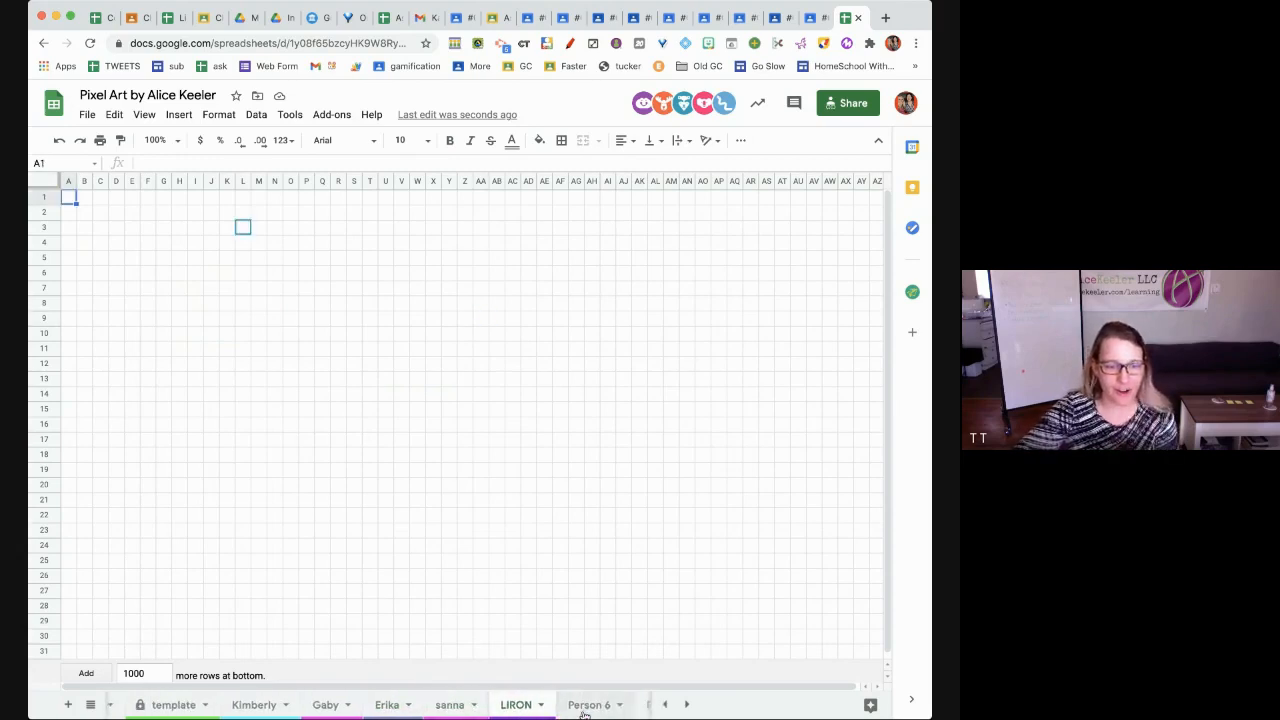
scroll(584, 715, "left", 2)
scroll(585, 712, "left", 3)
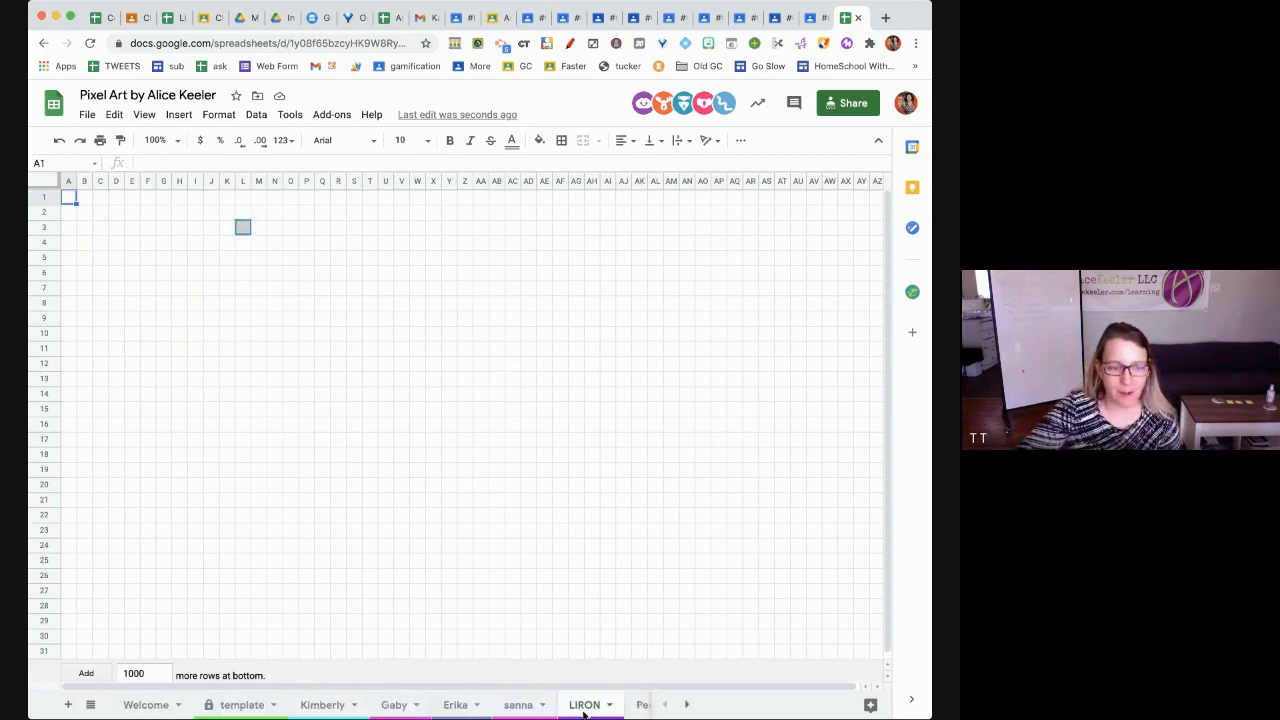
Check the five participants' sheets again for progress on their pixel art
left_click(331, 706)
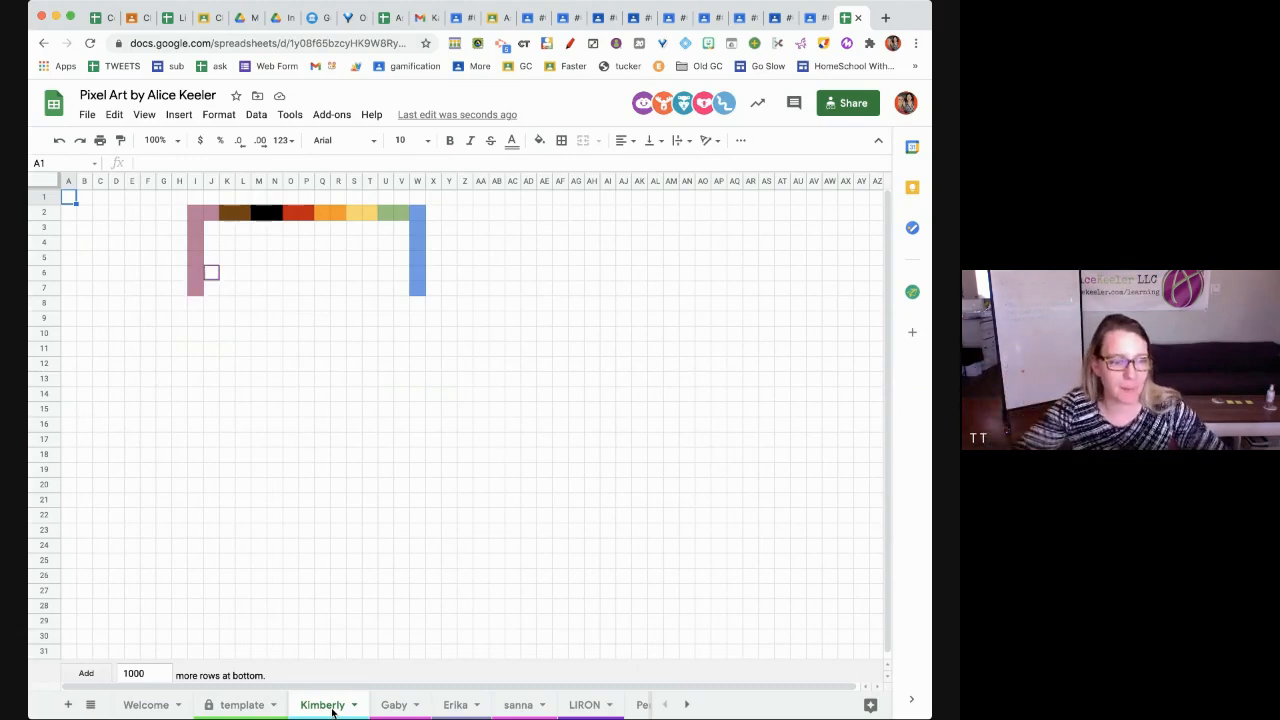
left_click(381, 712)
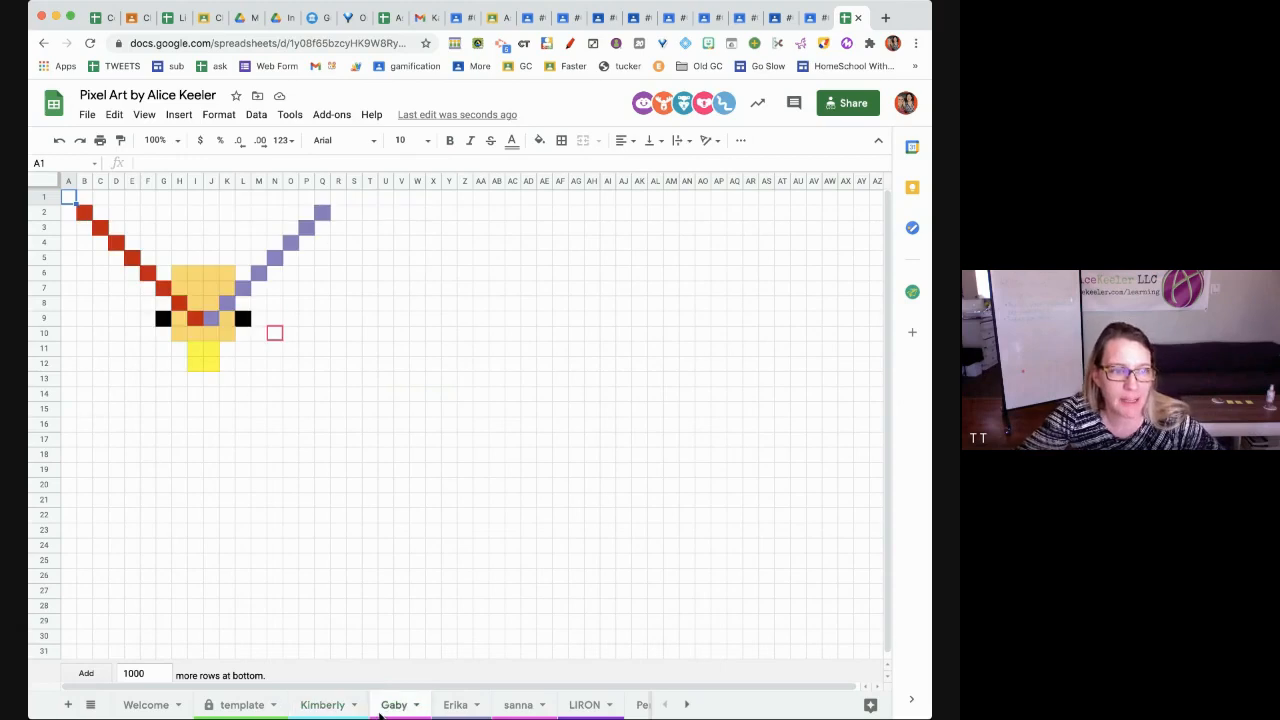
left_click(459, 711)
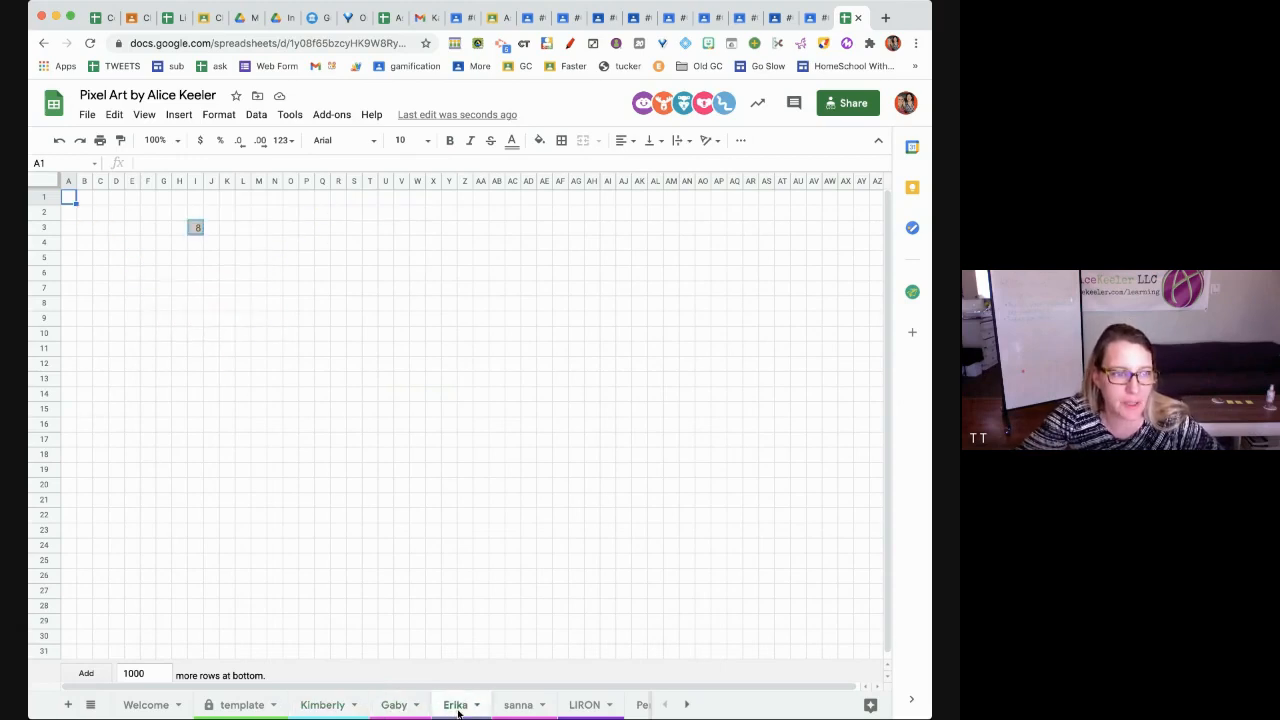
left_click(514, 710)
left_click(587, 710)
scroll(586, 712, "right", 1)
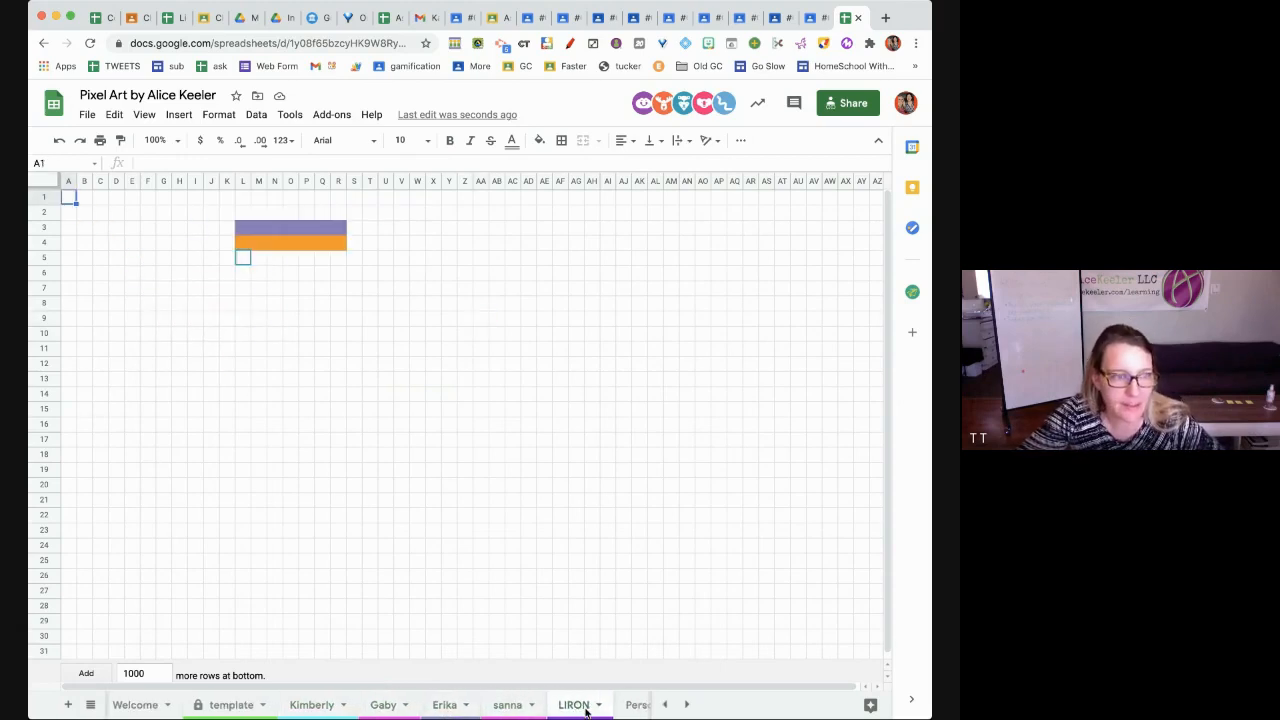
scroll(586, 712, "left", 1)
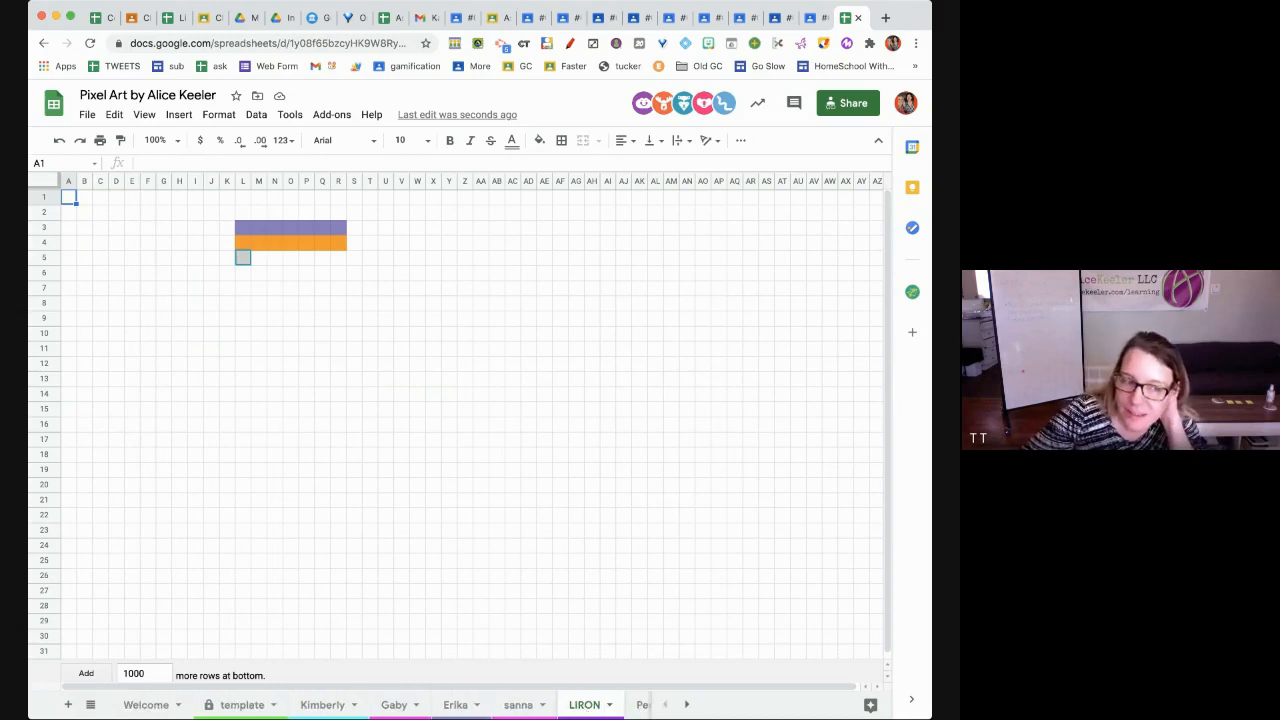
Revisit the participants' drawings in sheet order and browse the remaining sheets as far as Percentages
left_click(391, 708)
left_click(320, 708)
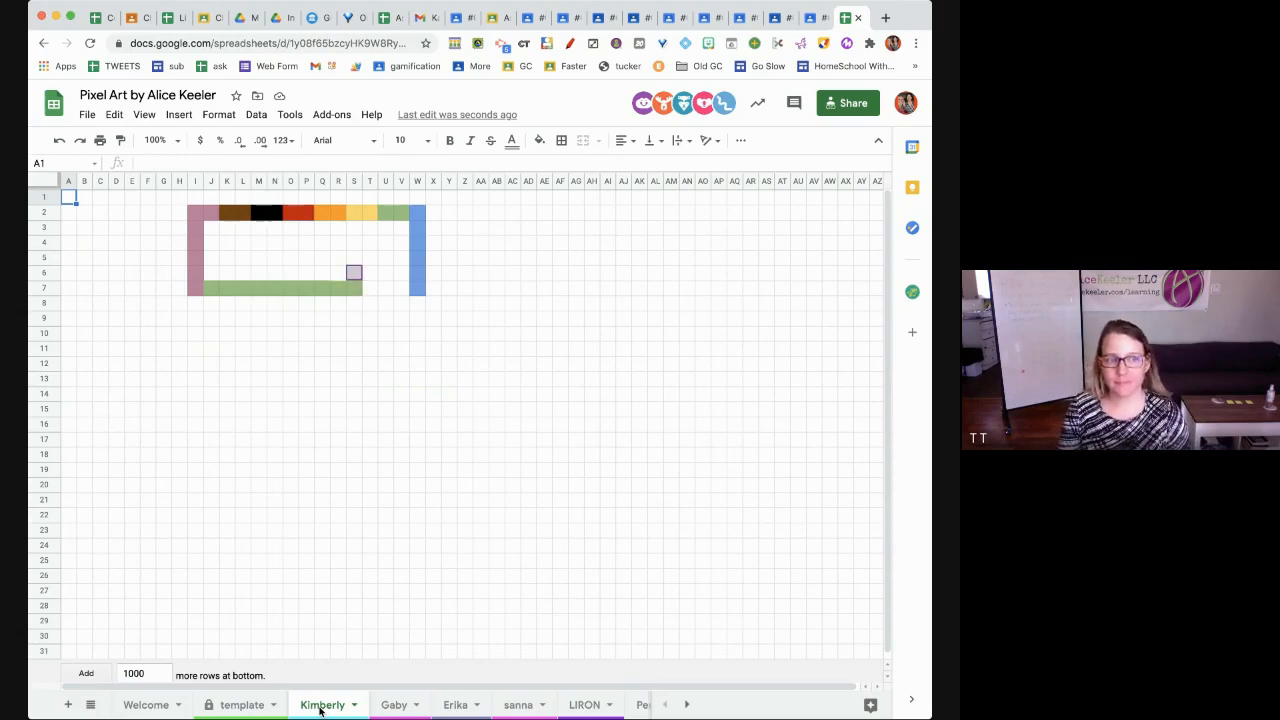
left_click(398, 709)
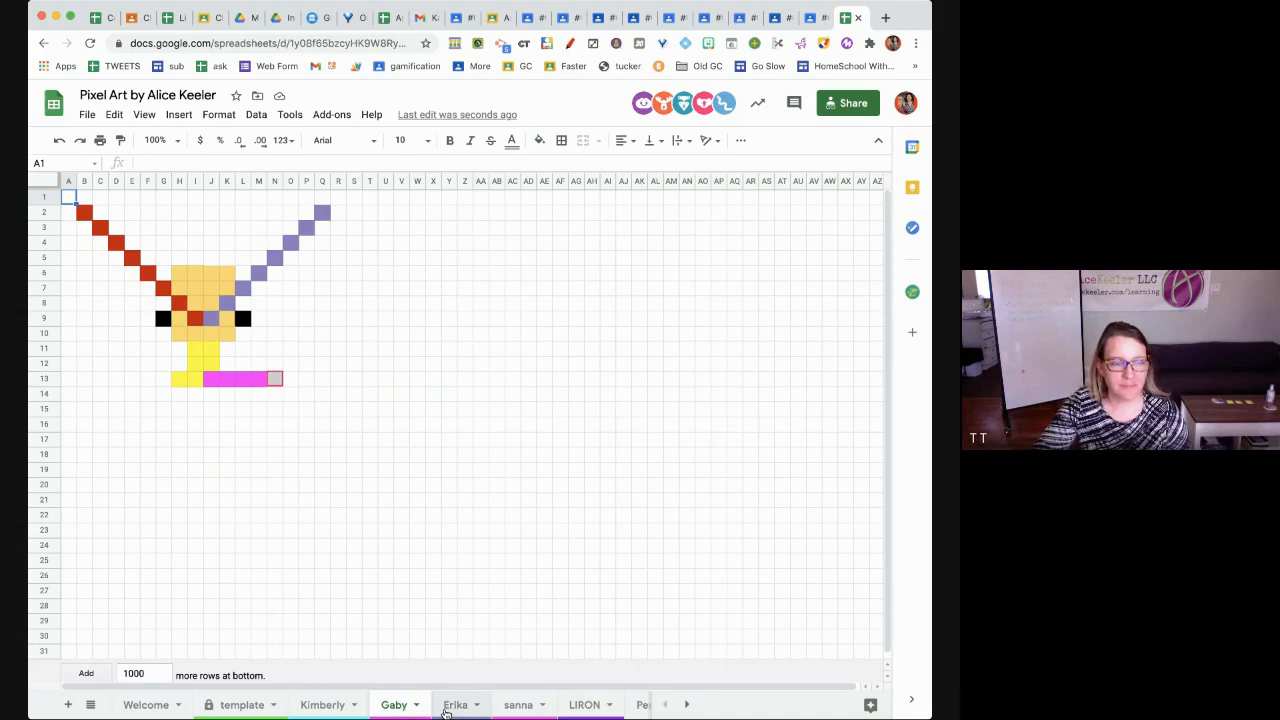
left_click(447, 706)
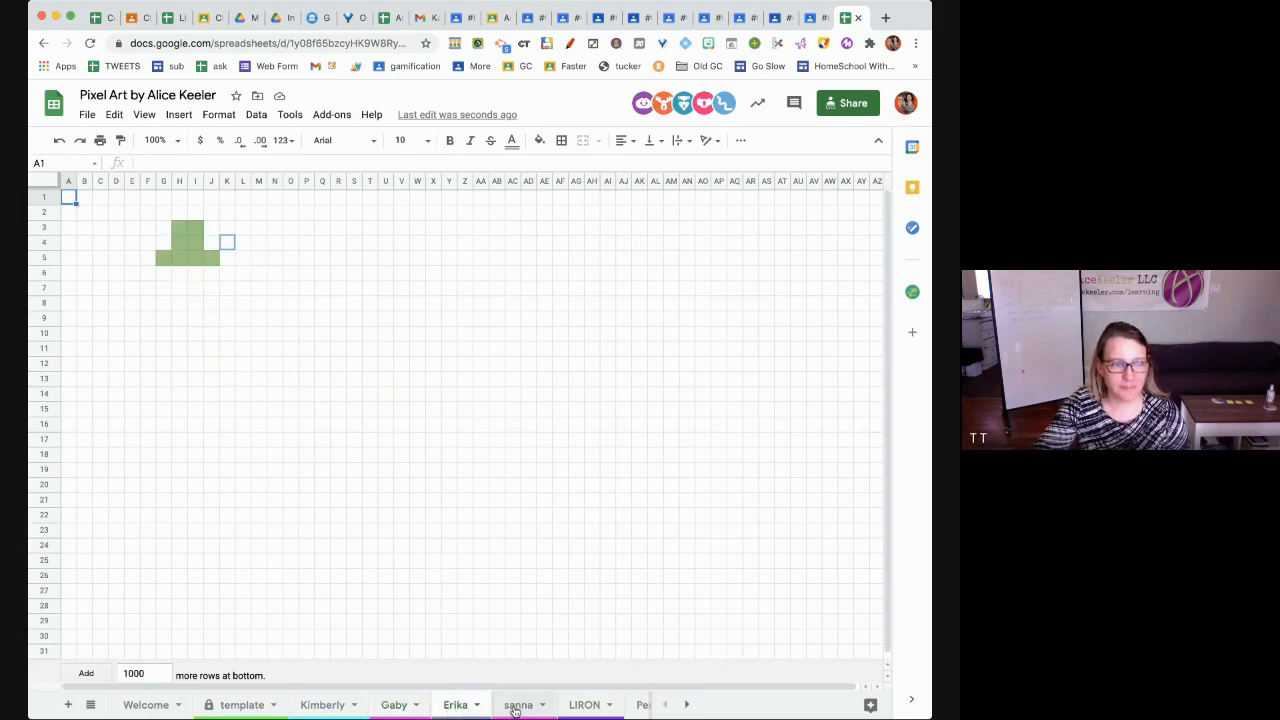
left_click(516, 707)
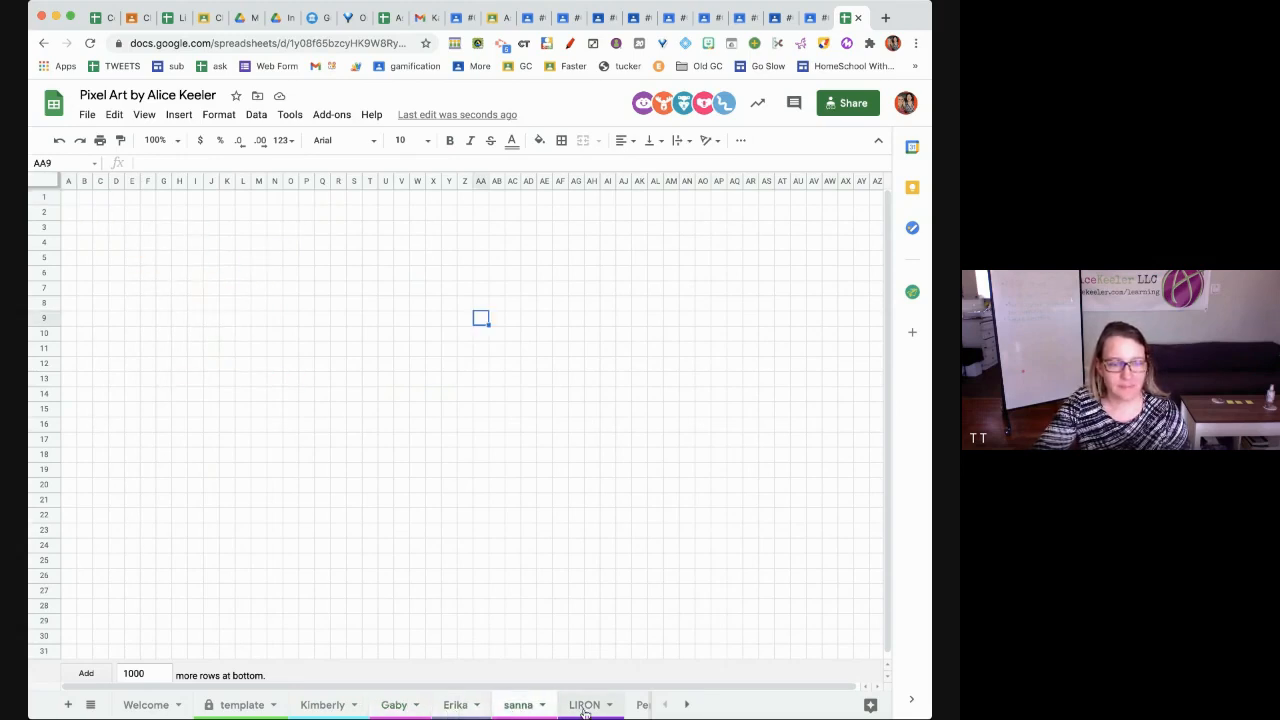
left_click(587, 707)
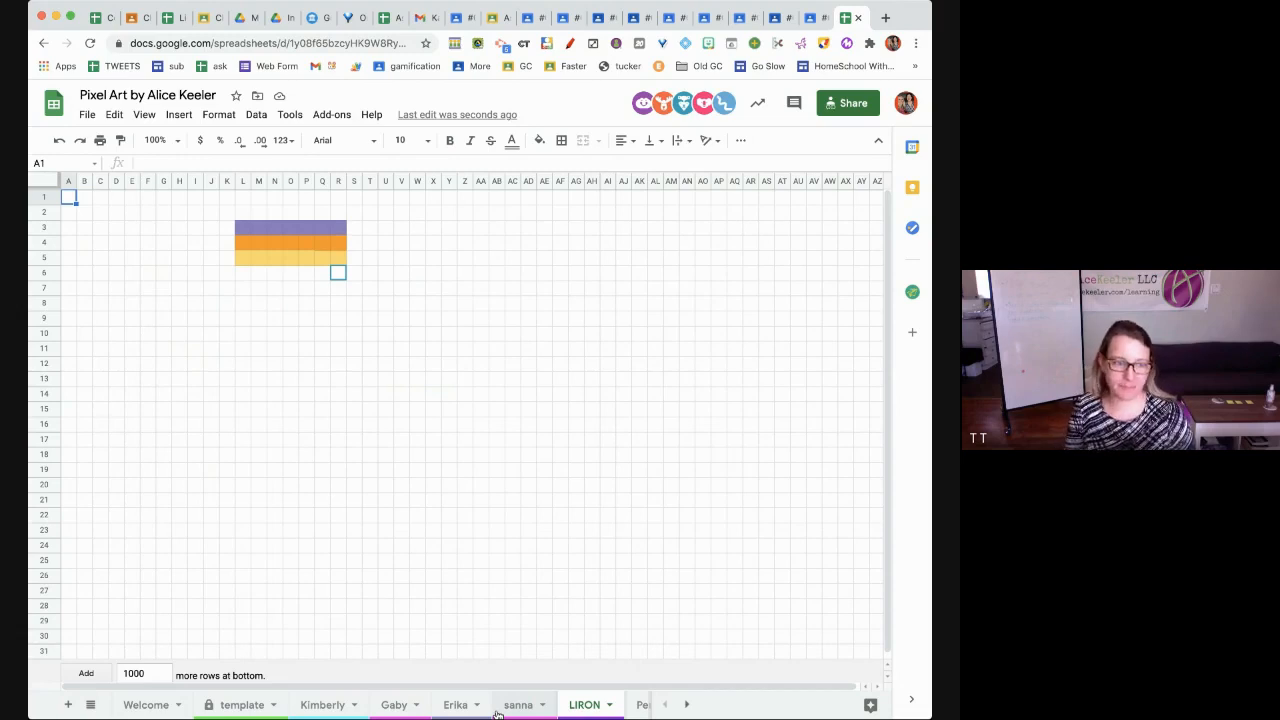
scroll(497, 712, "right", 10)
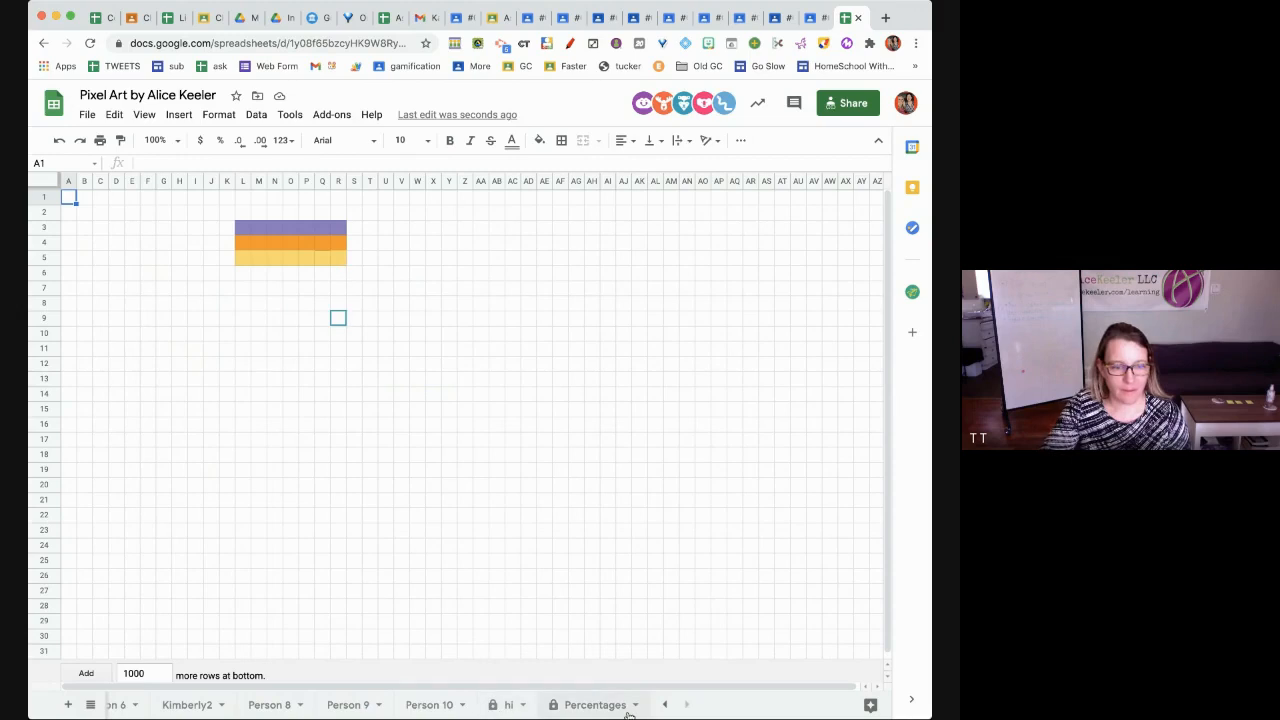
scroll(559, 712, "left", 8)
scroll(559, 712, "left", 2)
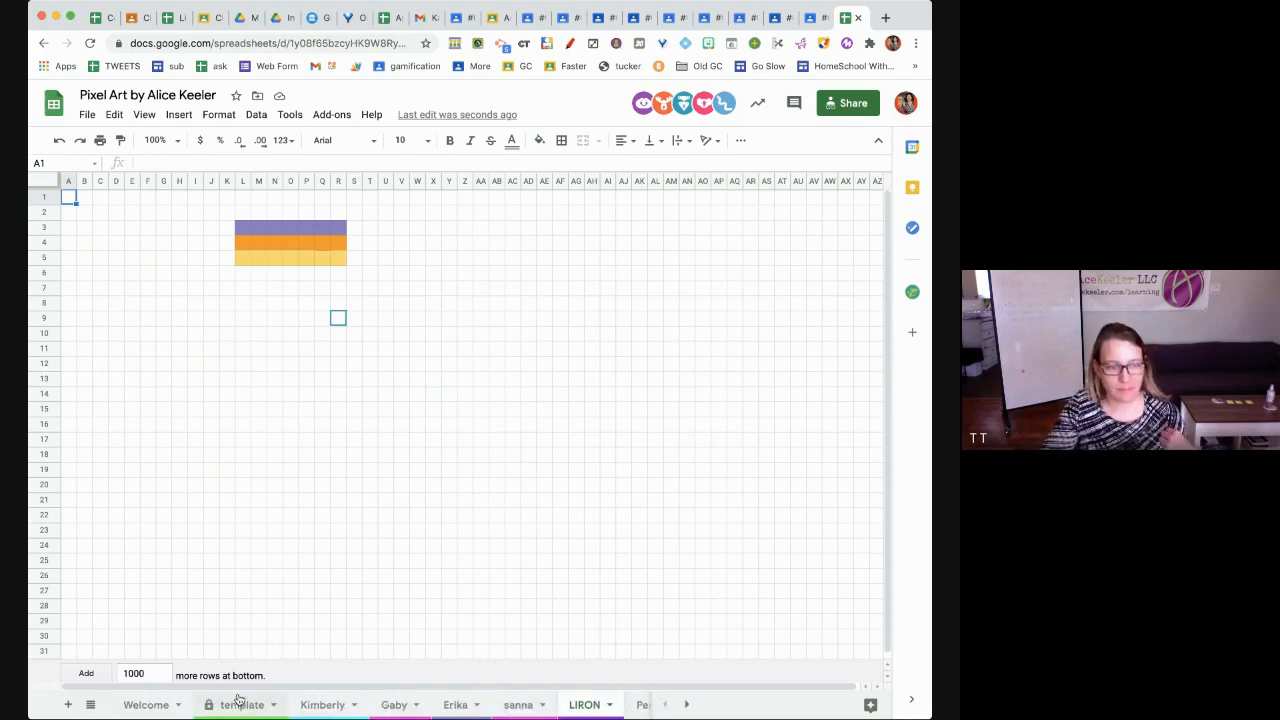
View the Welcome and template sheets and the latest drawings on the first two participants' sheets
left_click(150, 706)
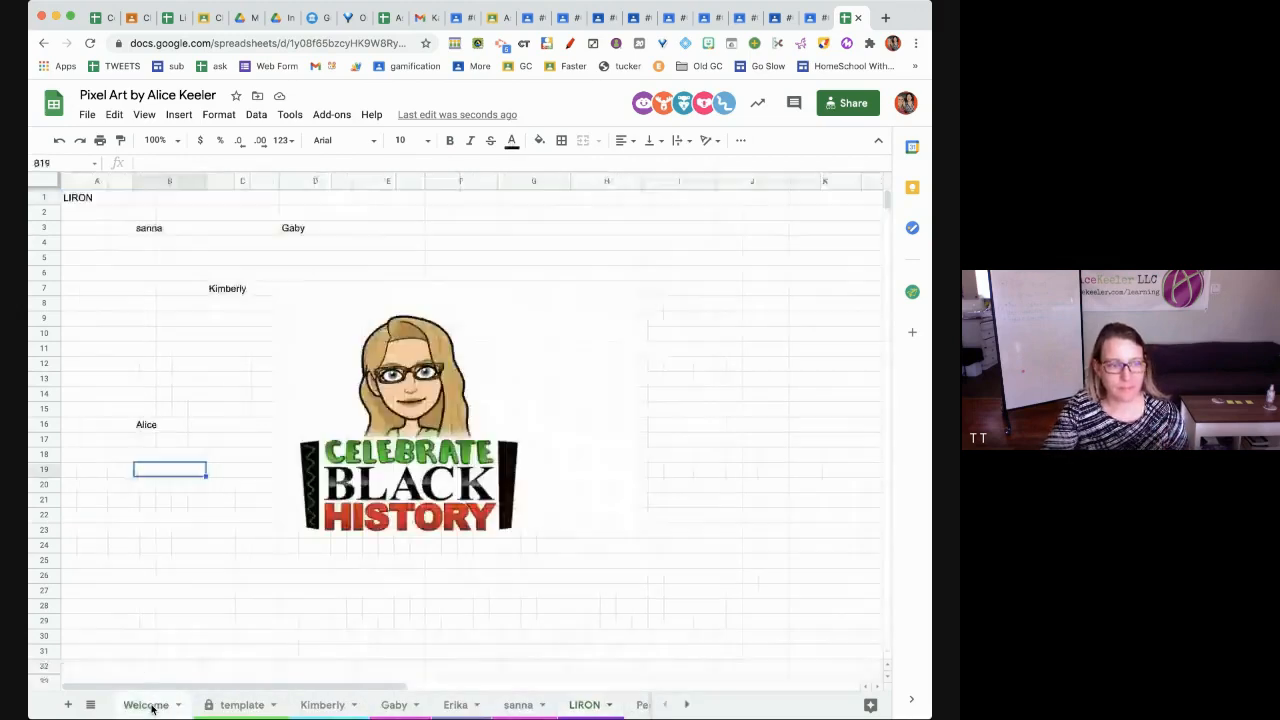
left_click(209, 707)
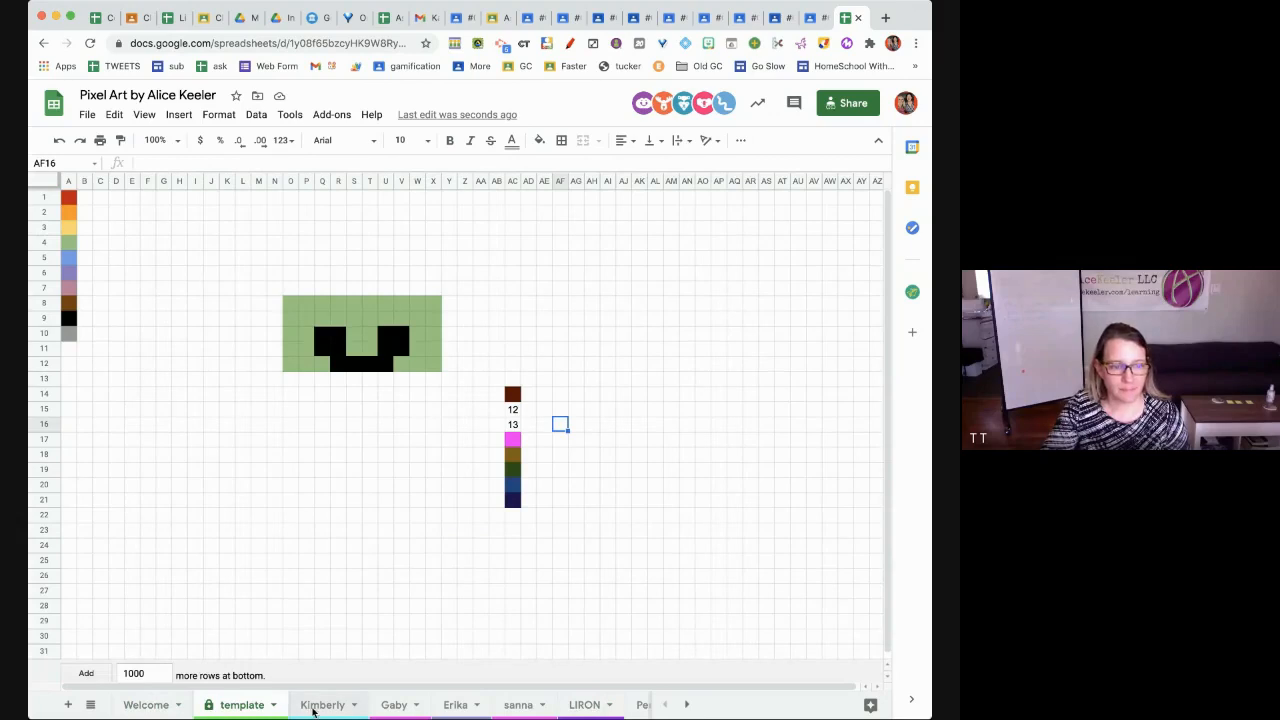
left_click(313, 709)
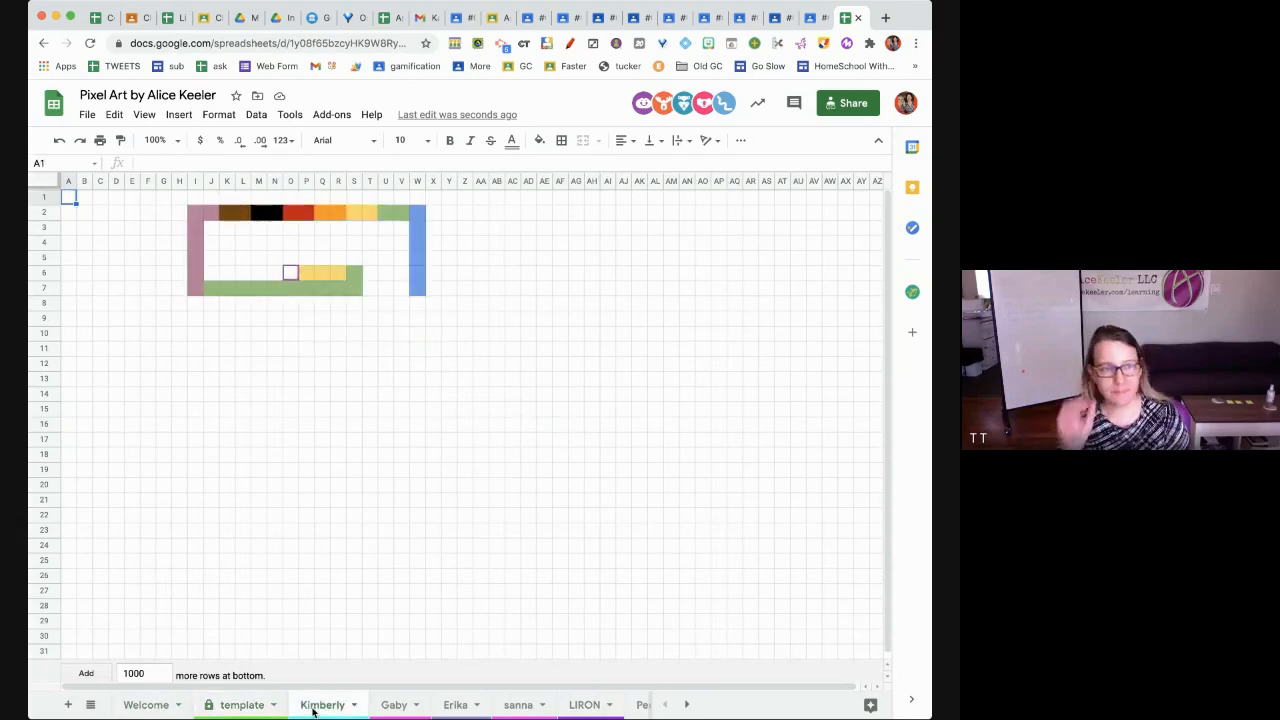
left_click(387, 710)
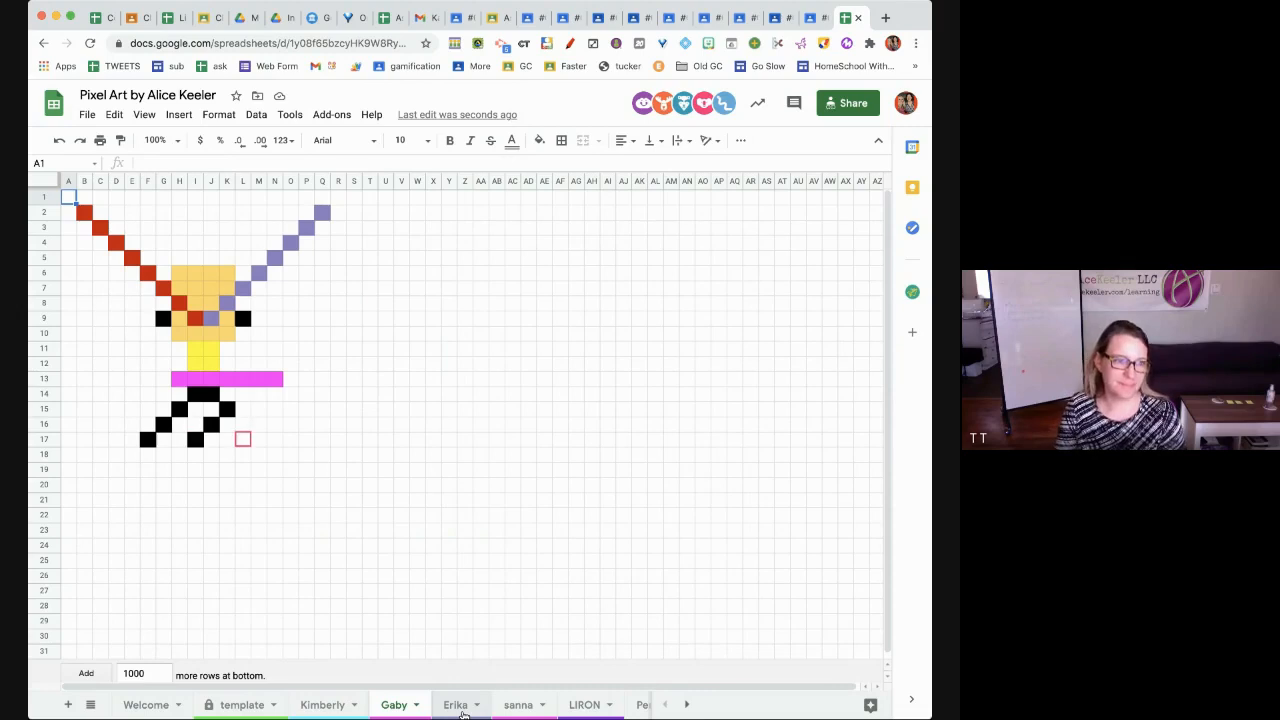
On the template sheet, enter 4 in O16 and fill the range O16:X22 with it to make a green block
left_click(252, 710)
left_click(288, 430)
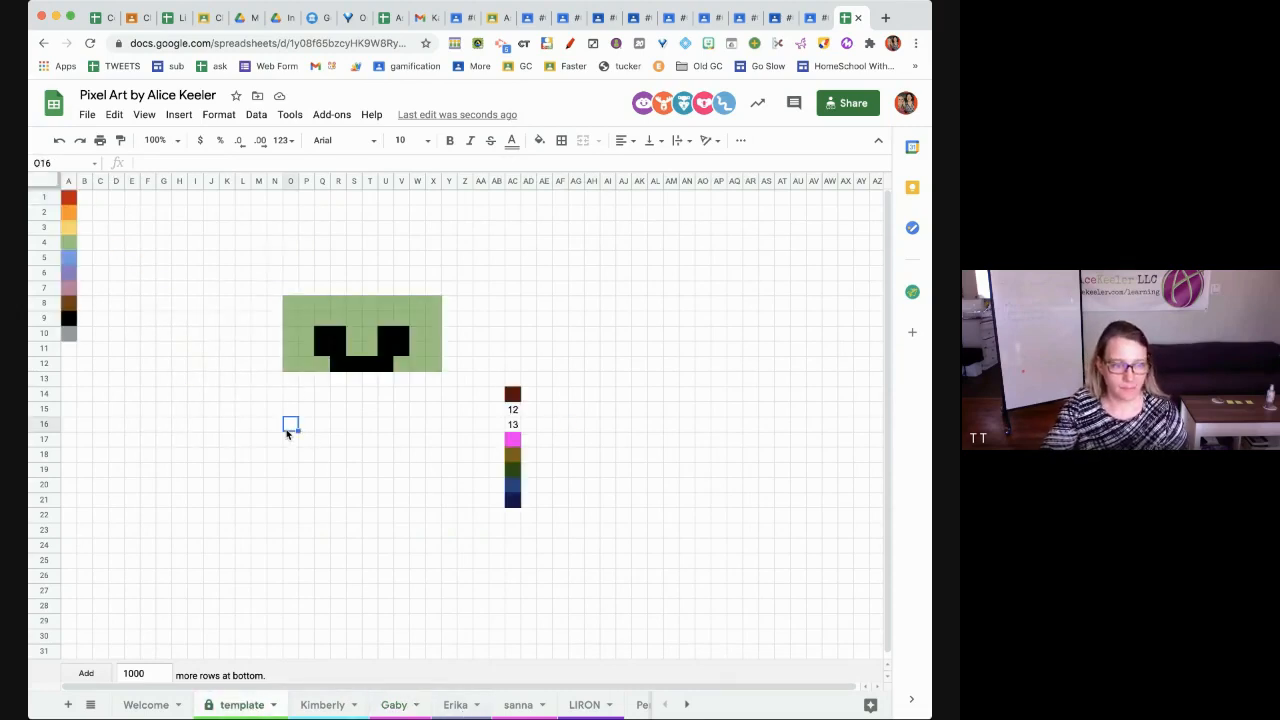
type("4")
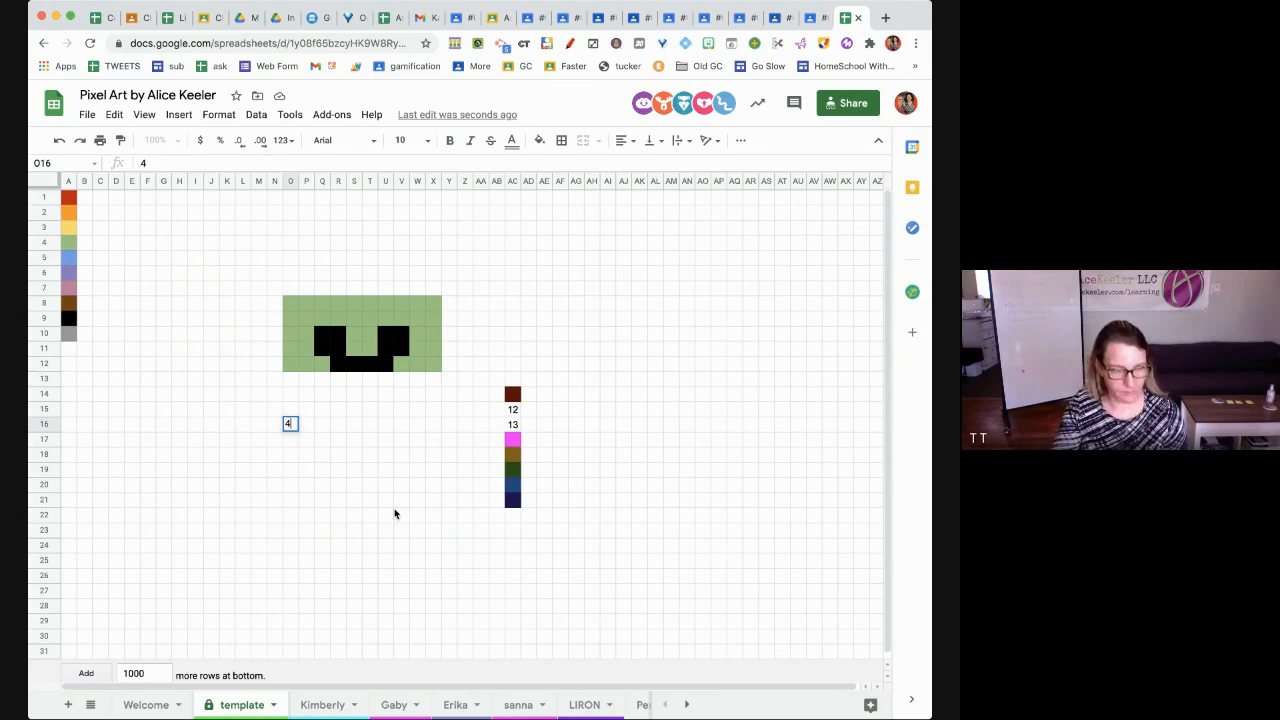
left_click(441, 517, "shift")
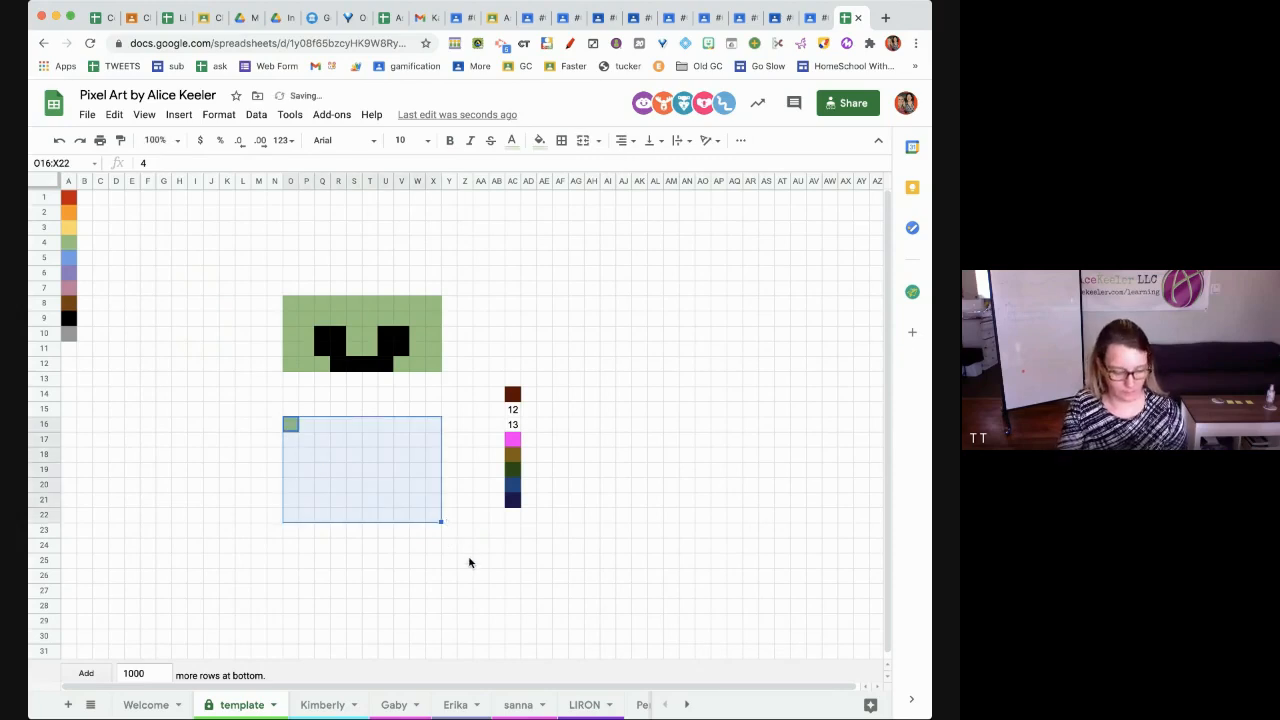
key("ctrl+Return")
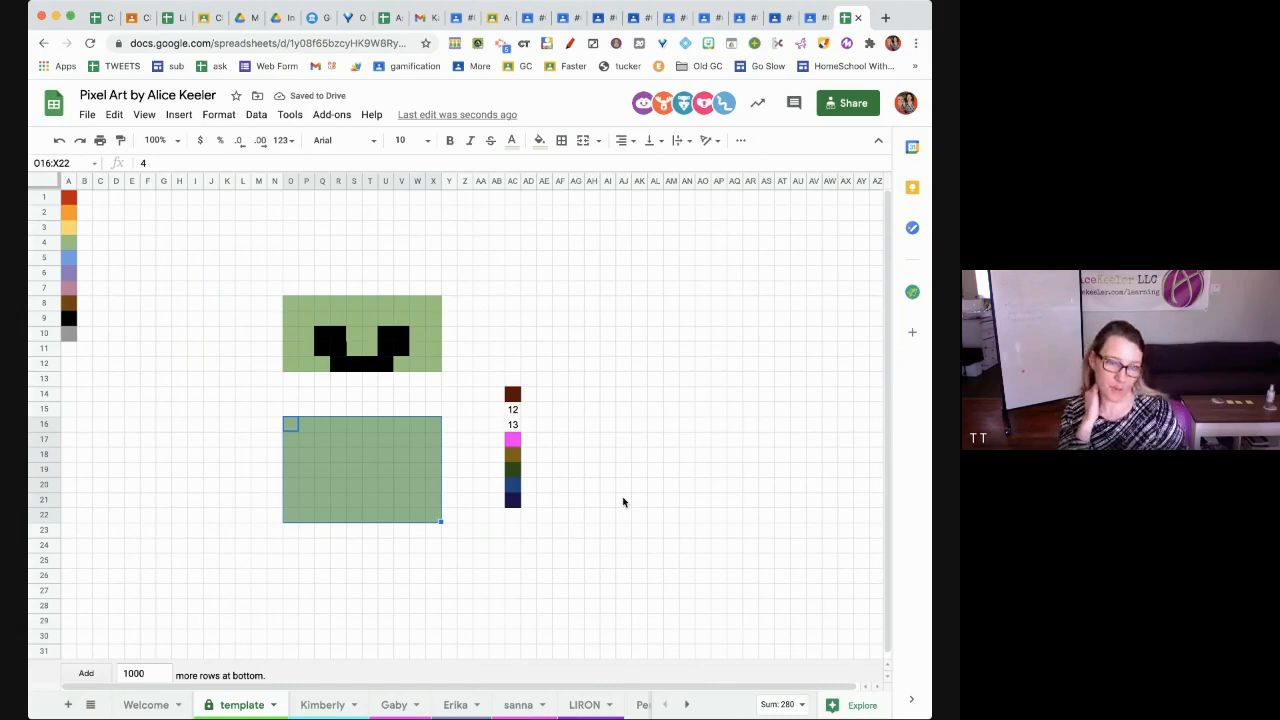
Enter 3 in AK8 and fill the range AK8:AV18 with it to make a yellow block
left_click(638, 302)
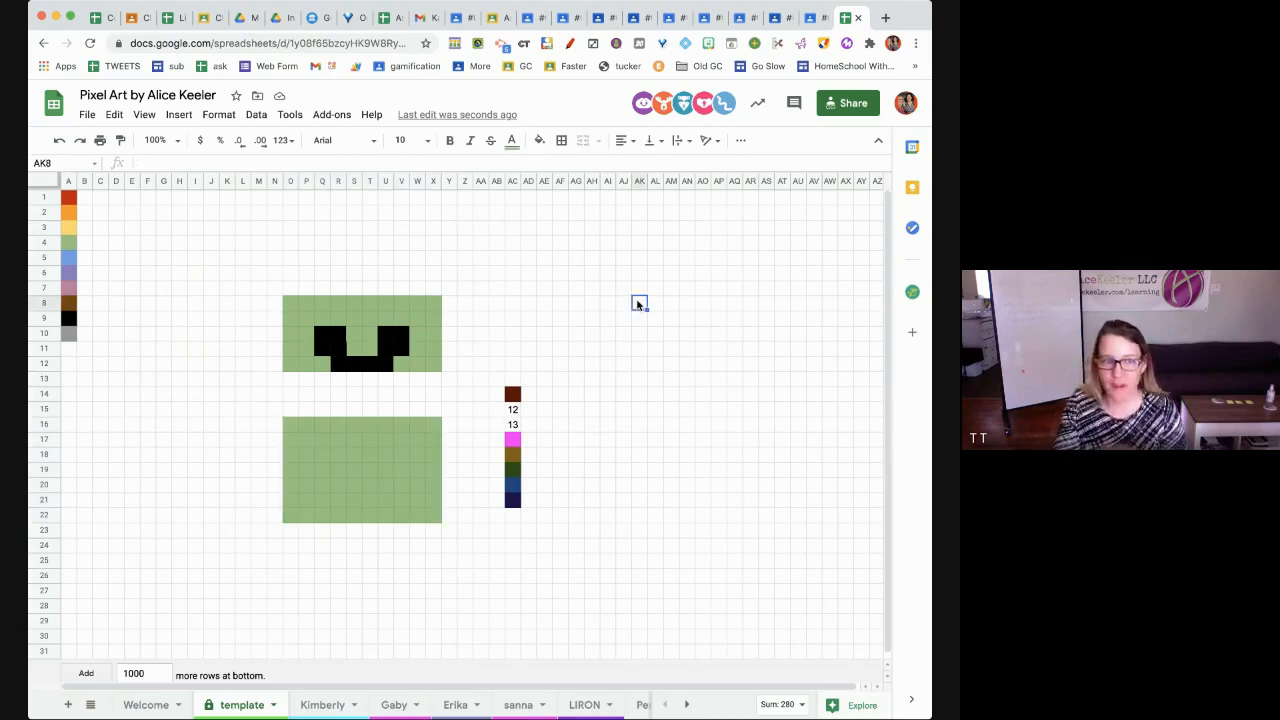
type("3")
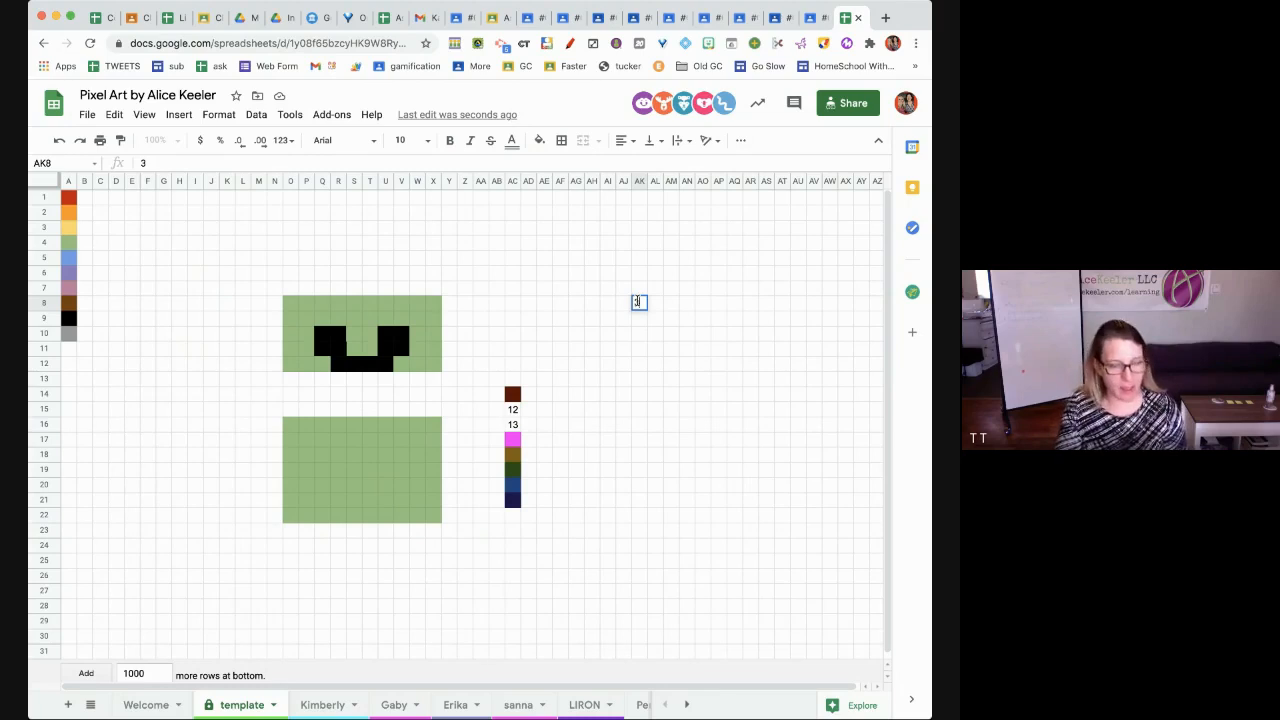
left_click(812, 462, "shift")
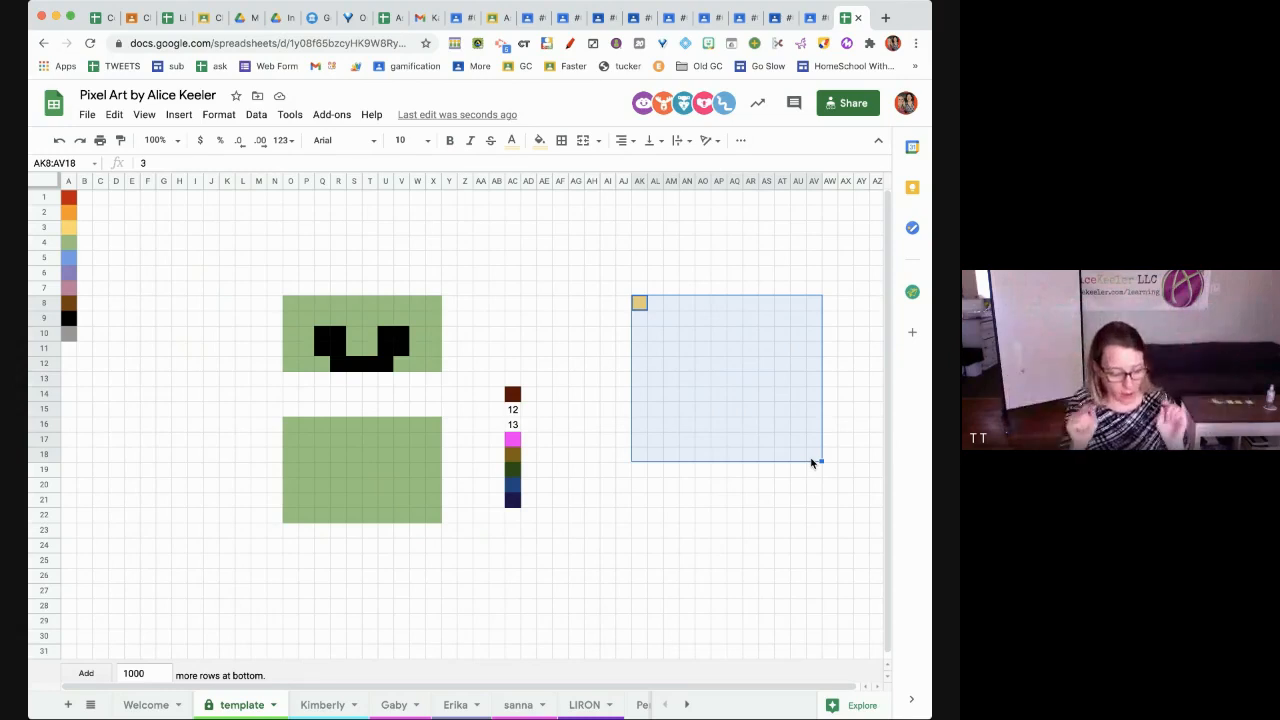
key("super+v")
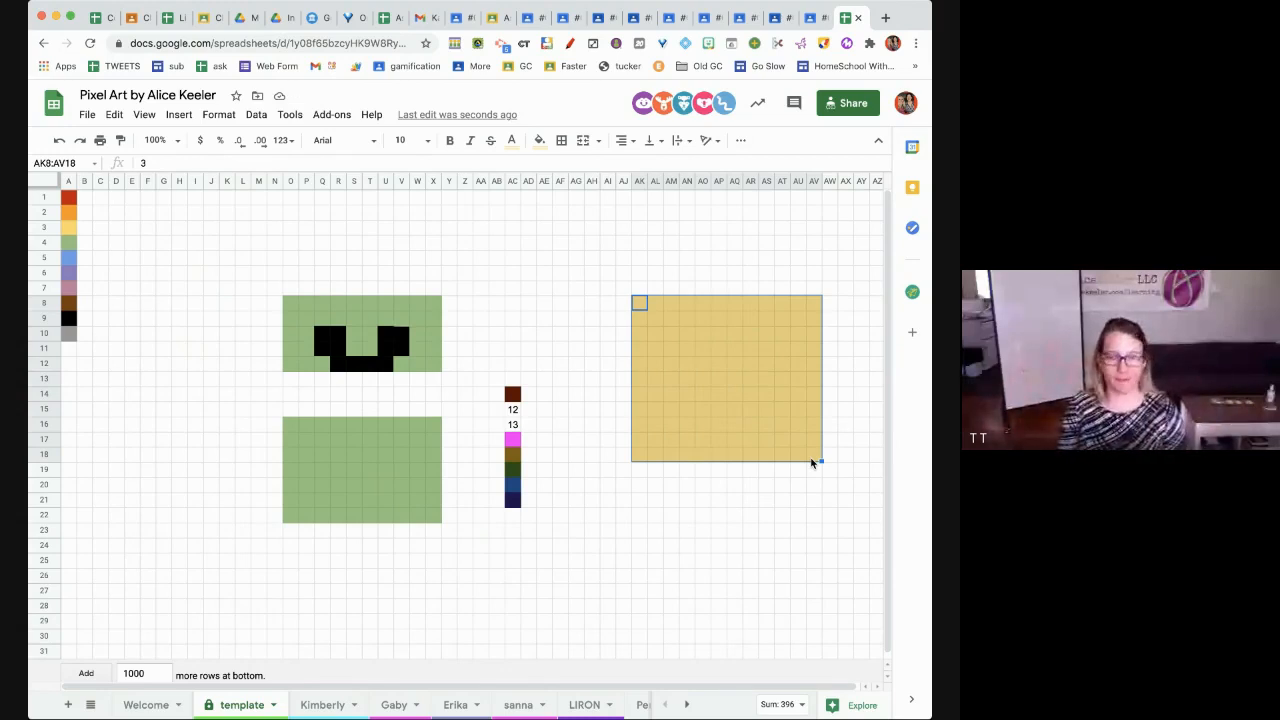
Enter 6 in AL22, fill AL22:AX25 with it to make a purple block, and clear AS23:AS26 to cut a gap in it
left_click(651, 520)
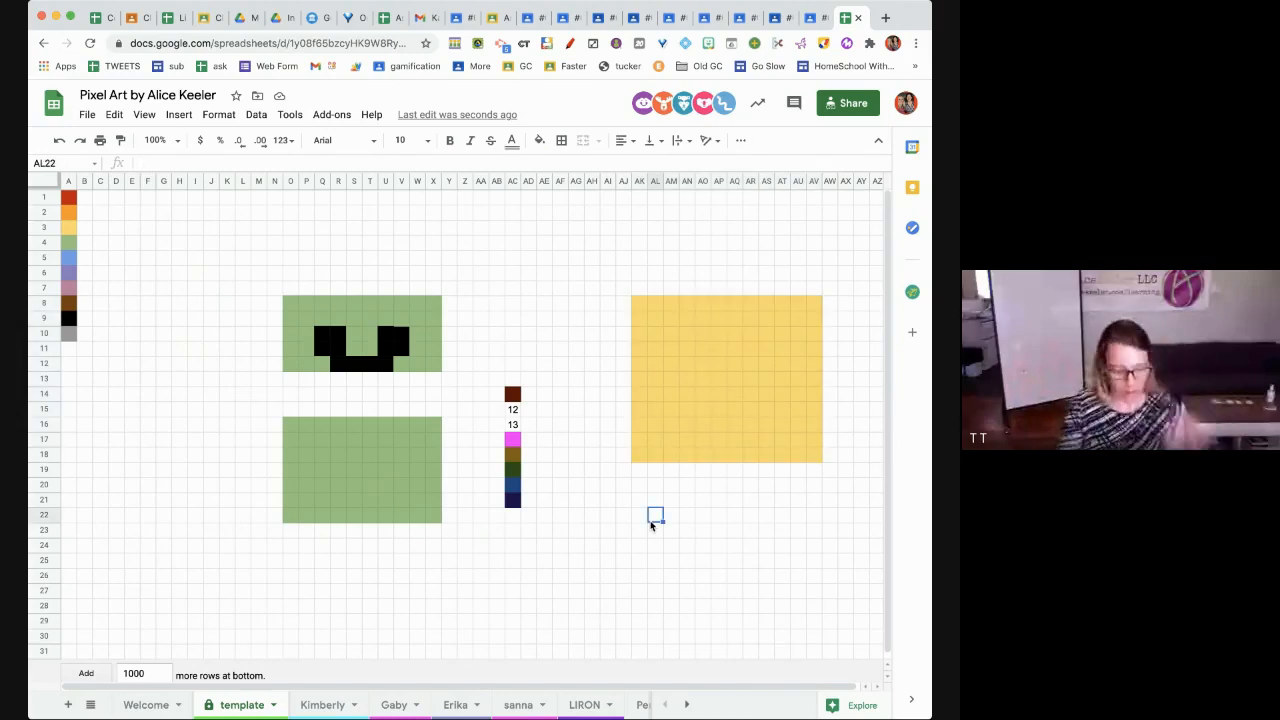
type("6")
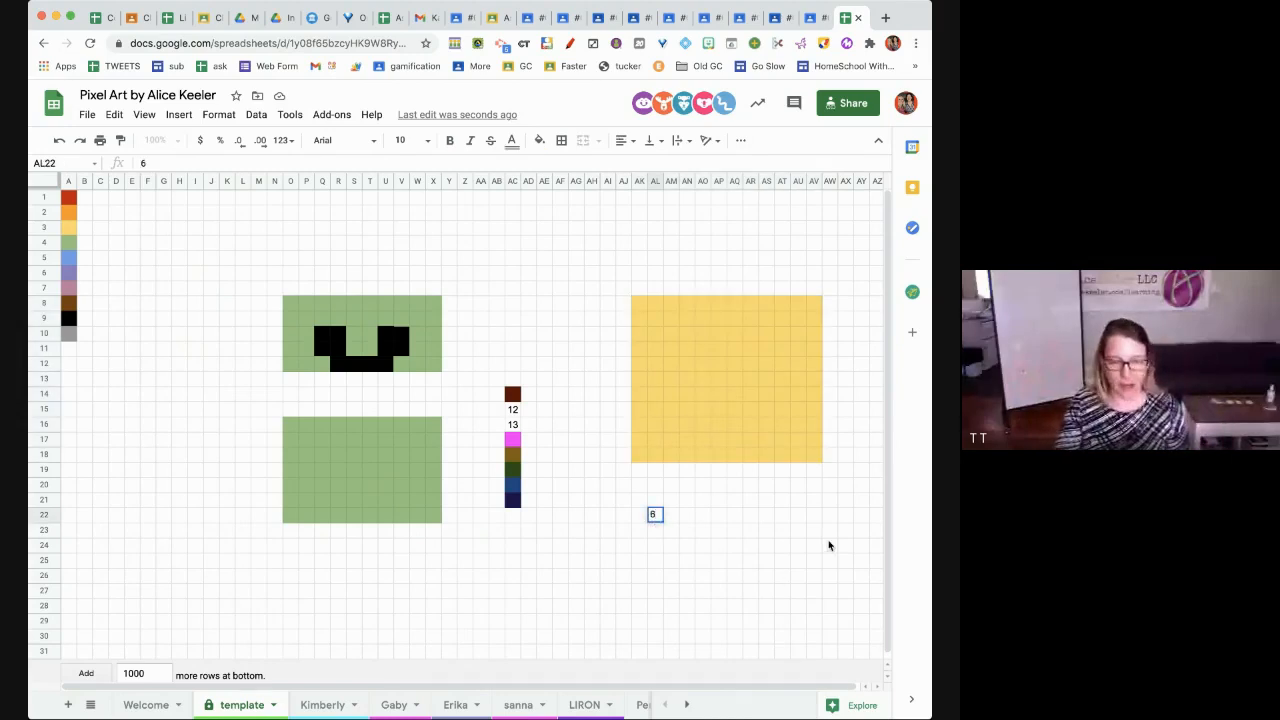
left_click(851, 568, "shift")
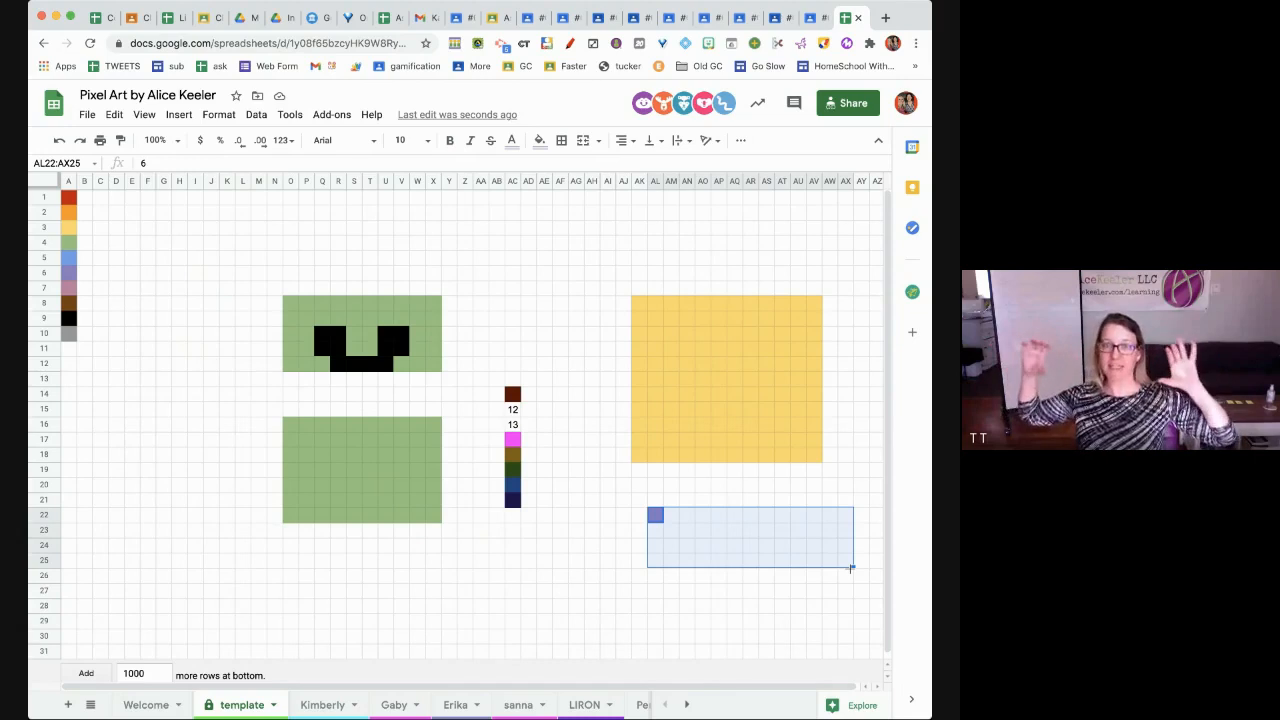
key("ctrl+Return")
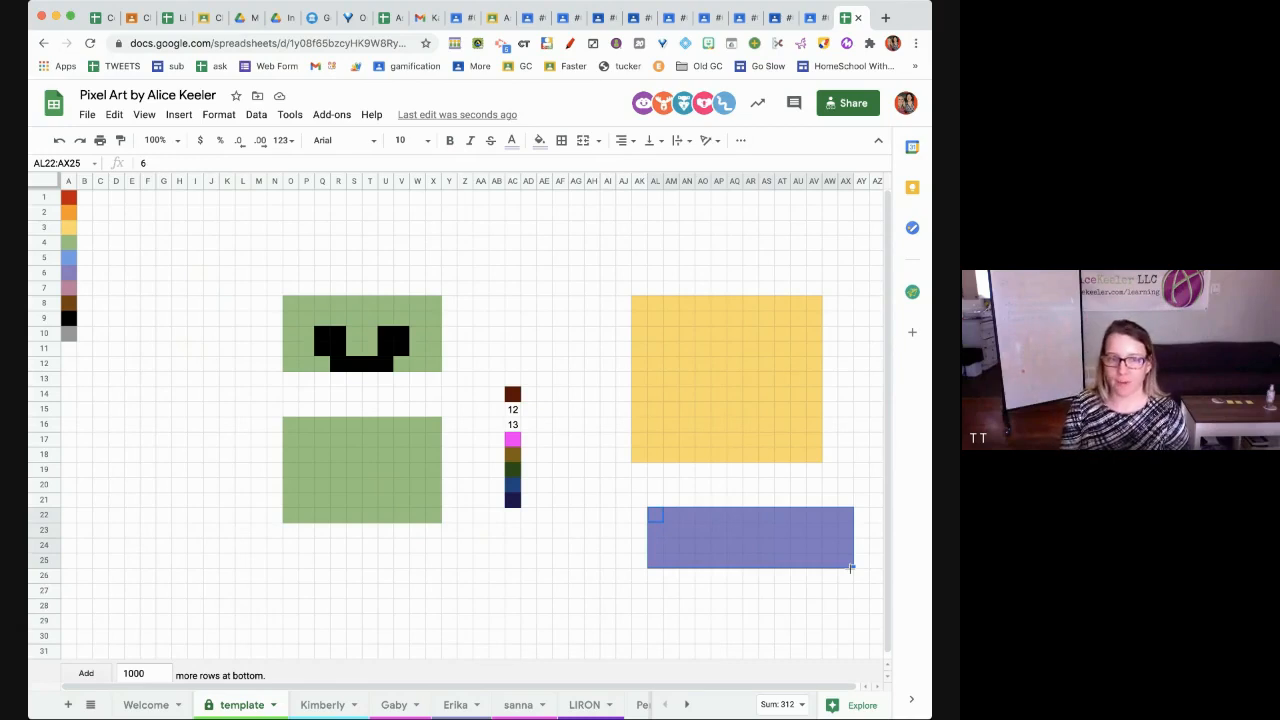
left_click_drag(766, 530, 765, 584)
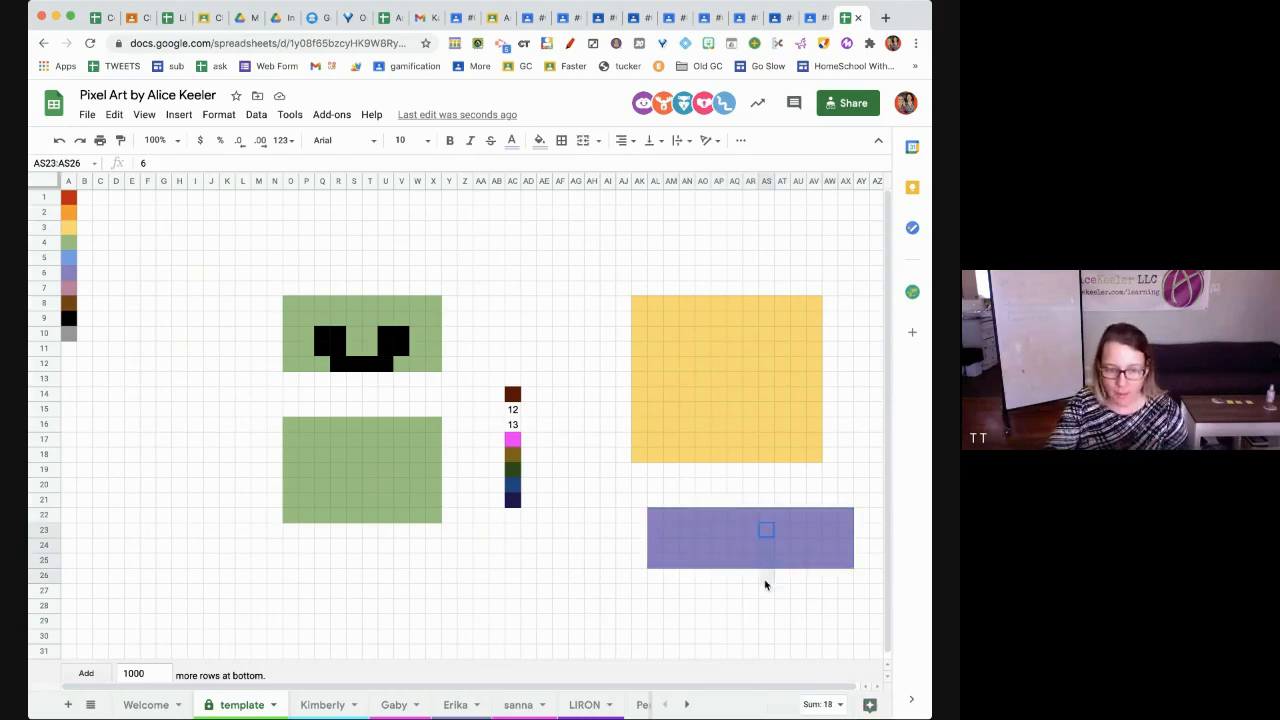
key("Delete")
Clear cells AS15, AO13, AS10, AO16, AL11, AP9, AL17 and AR18 to leave scattered holes in the yellow block
left_click(765, 408)
key("Delete")
left_click(697, 378)
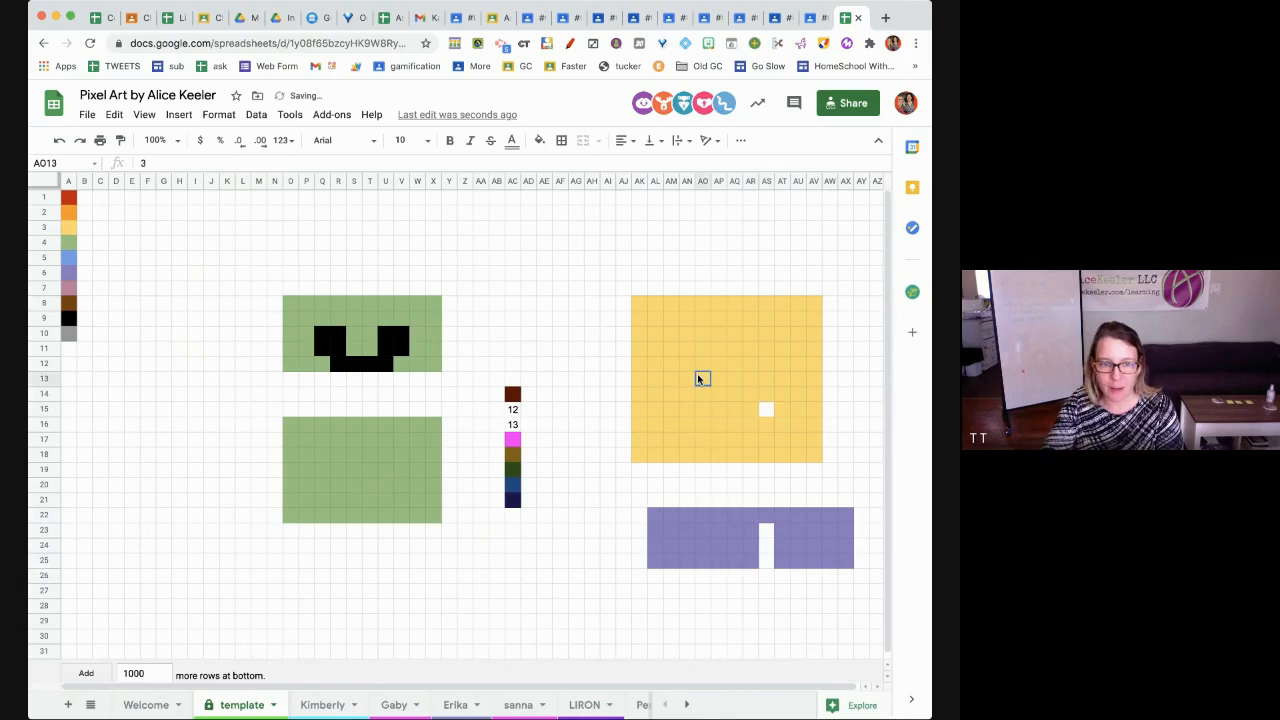
key("Delete")
left_click(765, 335)
key("Delete")
left_click(697, 420)
key("Delete")
left_click(658, 350)
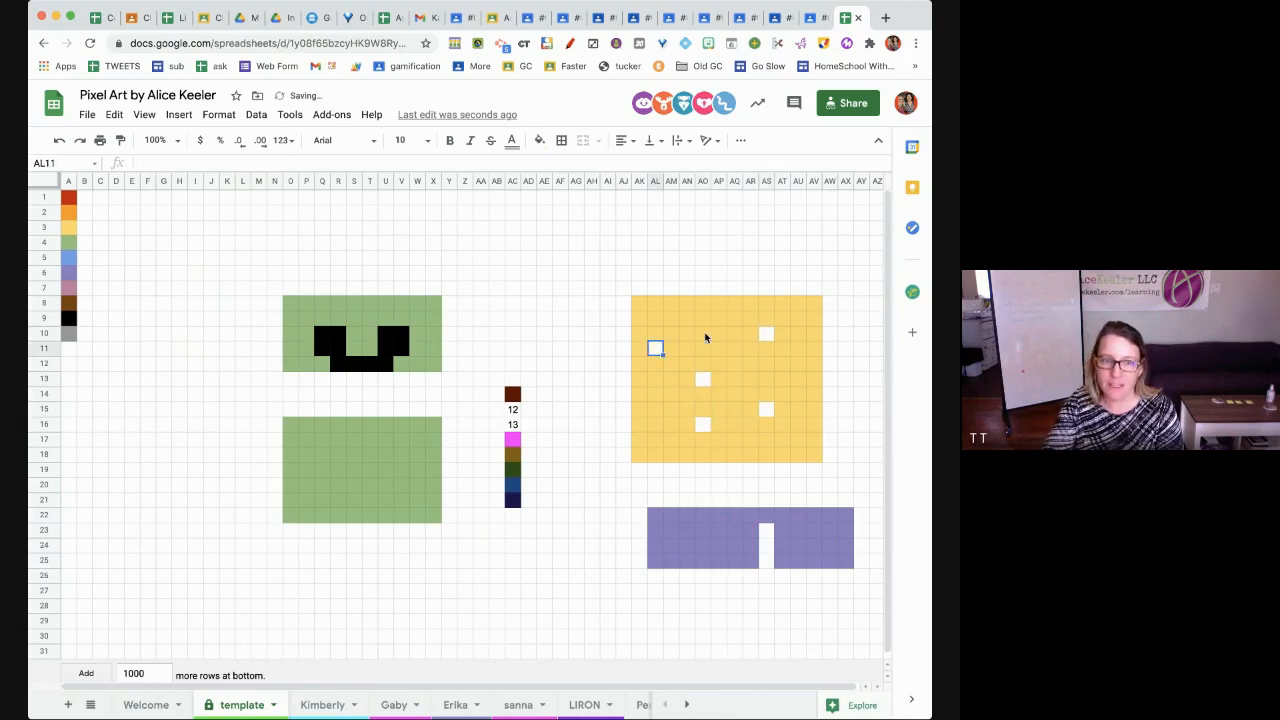
key("Delete")
left_click(718, 318)
key("Delete")
left_click(655, 439)
key("Delete")
left_click(750, 454)
key("Delete")
left_click(799, 442)
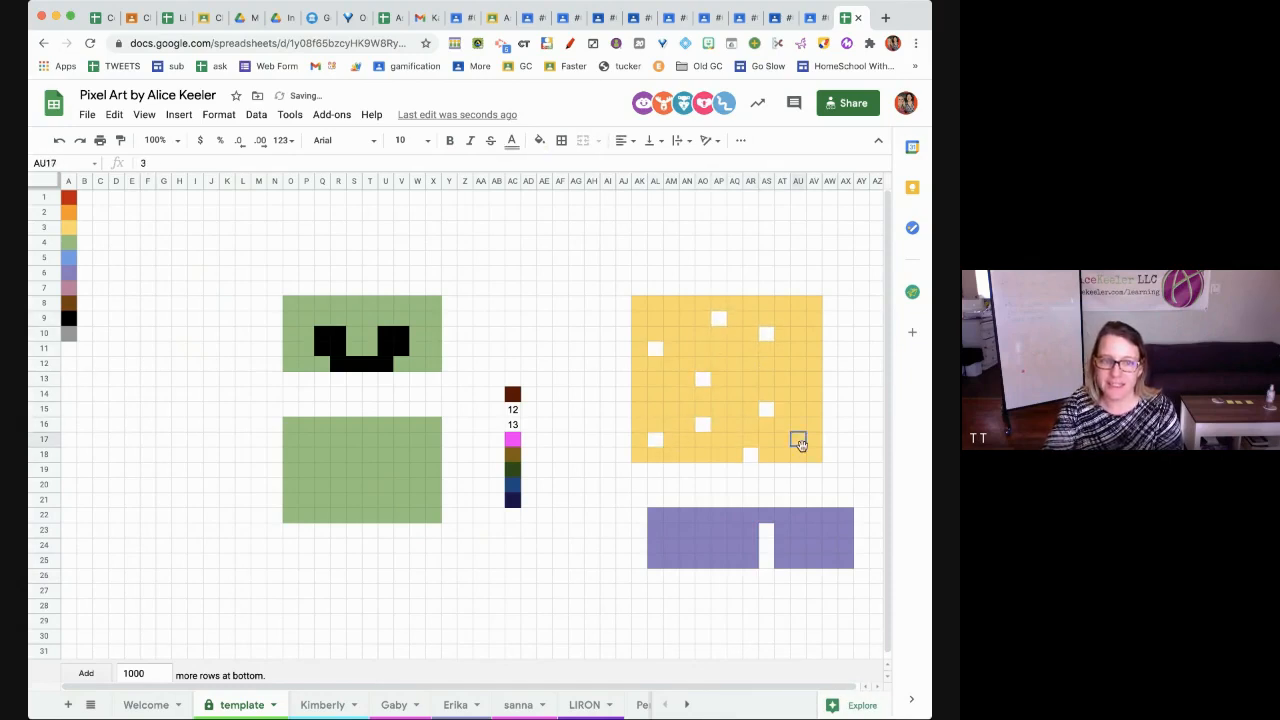
left_click(830, 364)
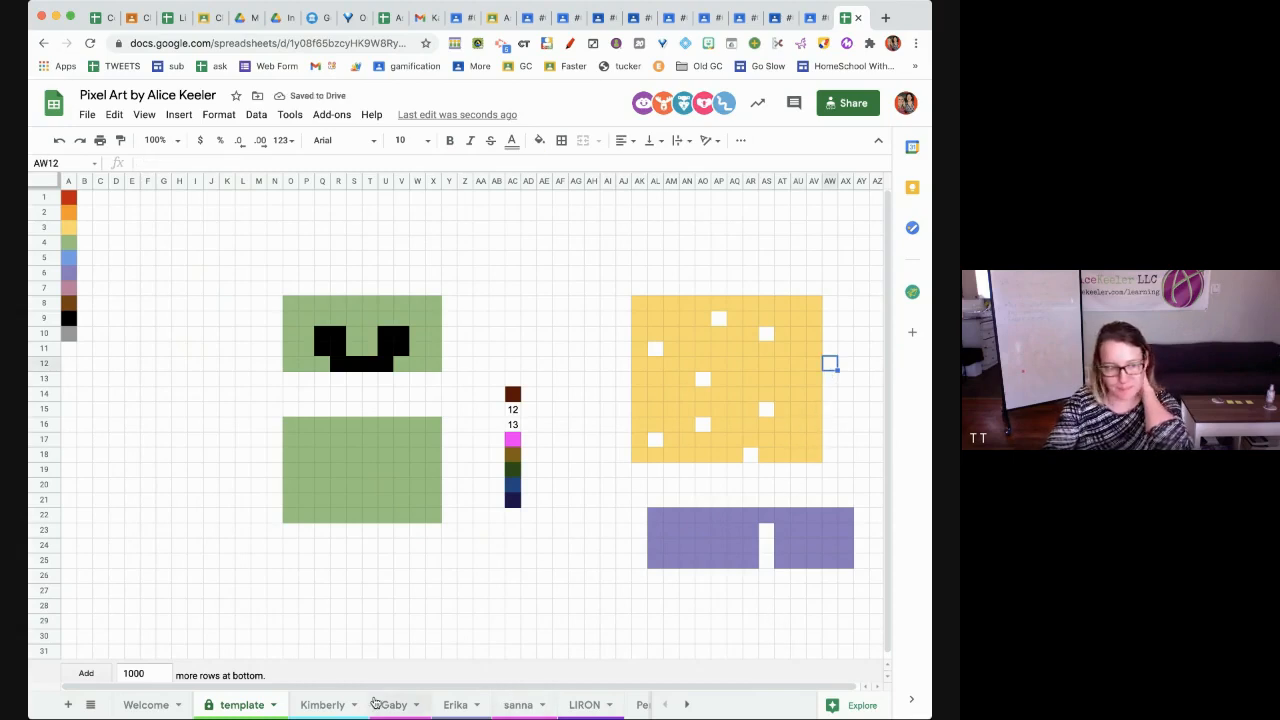
View the drawings on the first five participants' sheets in order and return to the first participant's sheet
left_click(321, 706)
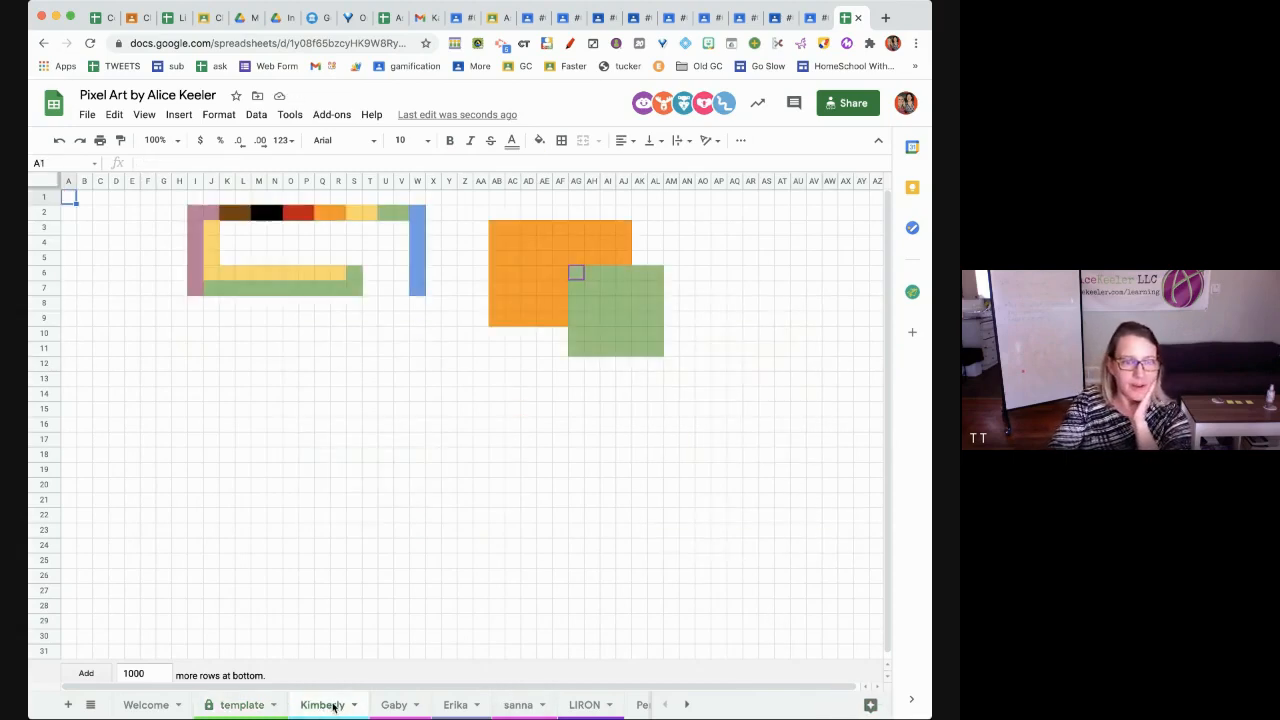
left_click(395, 705)
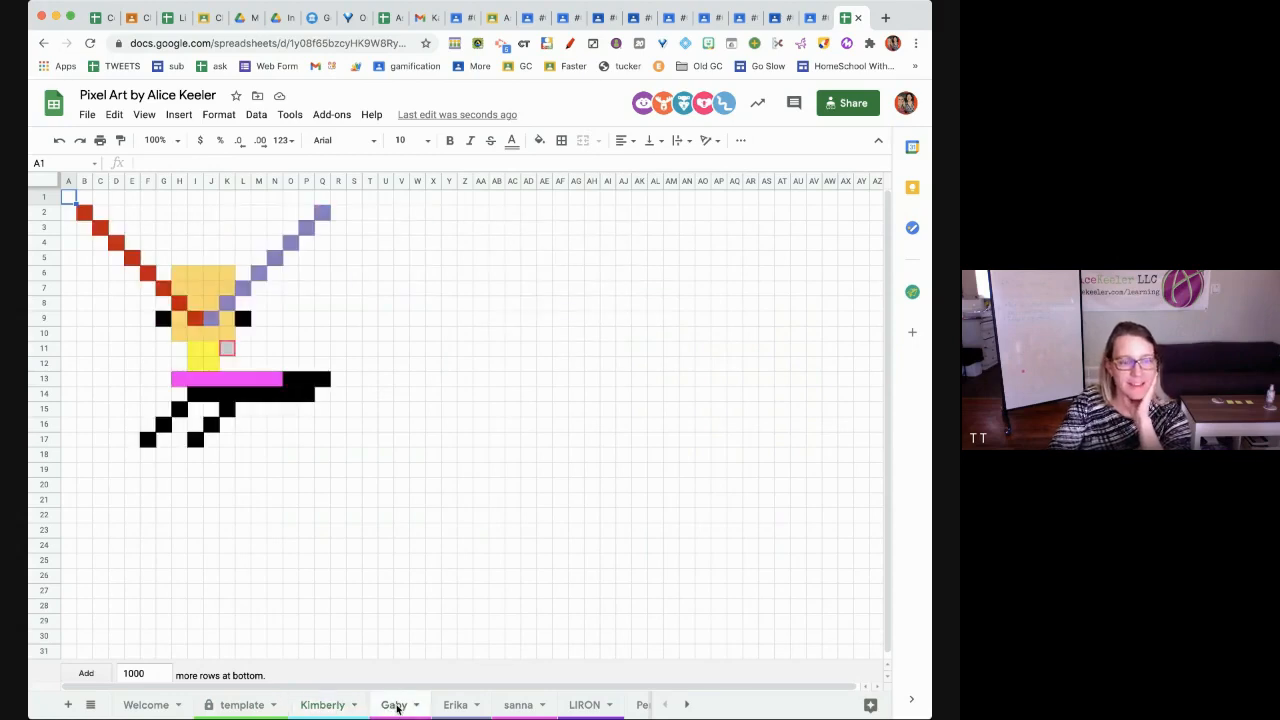
left_click(458, 706)
left_click(515, 710)
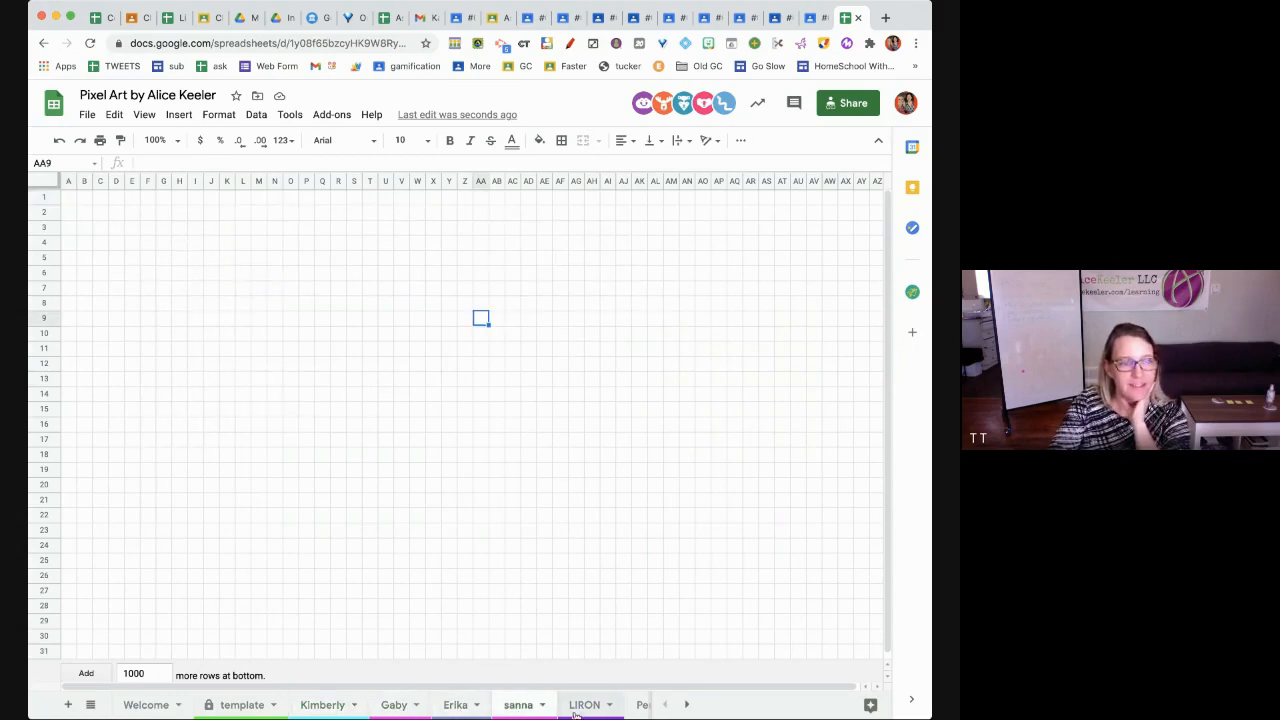
left_click(577, 710)
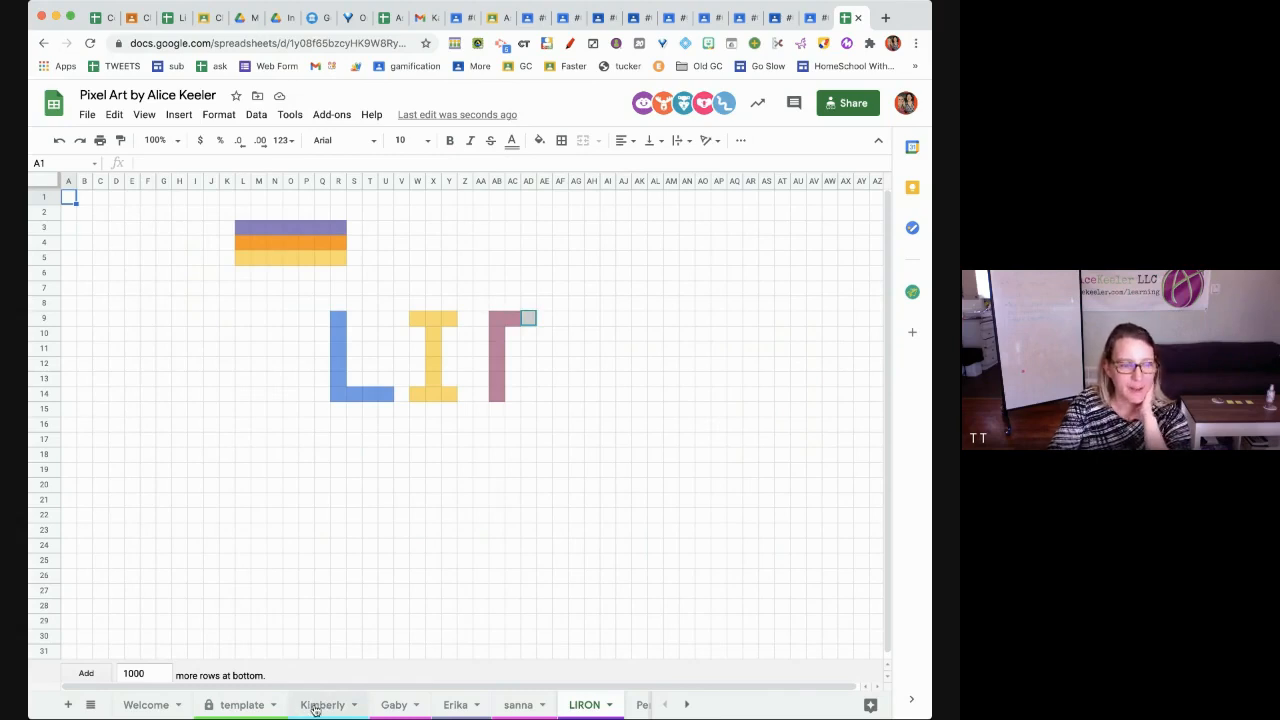
left_click(315, 708)
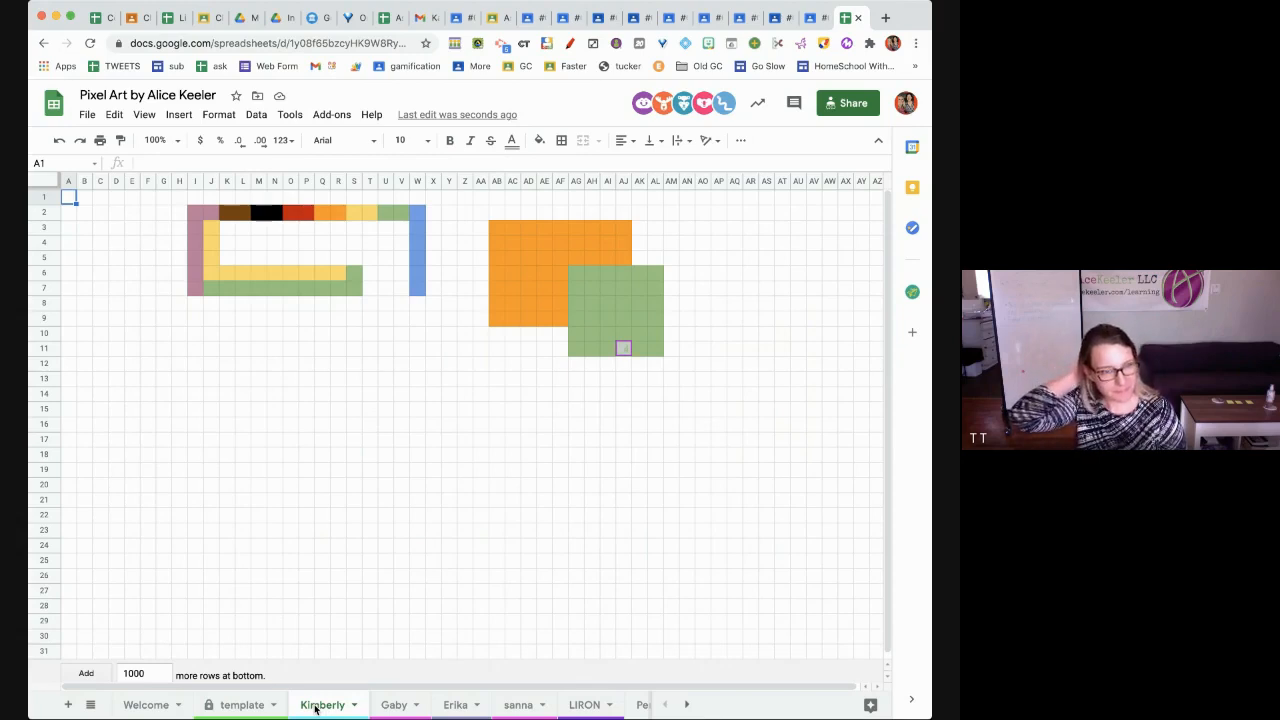
On the template sheet, enter 4 in I5 and fill it down to I26 and across to AH26 as a green L-shaped border
left_click(236, 707)
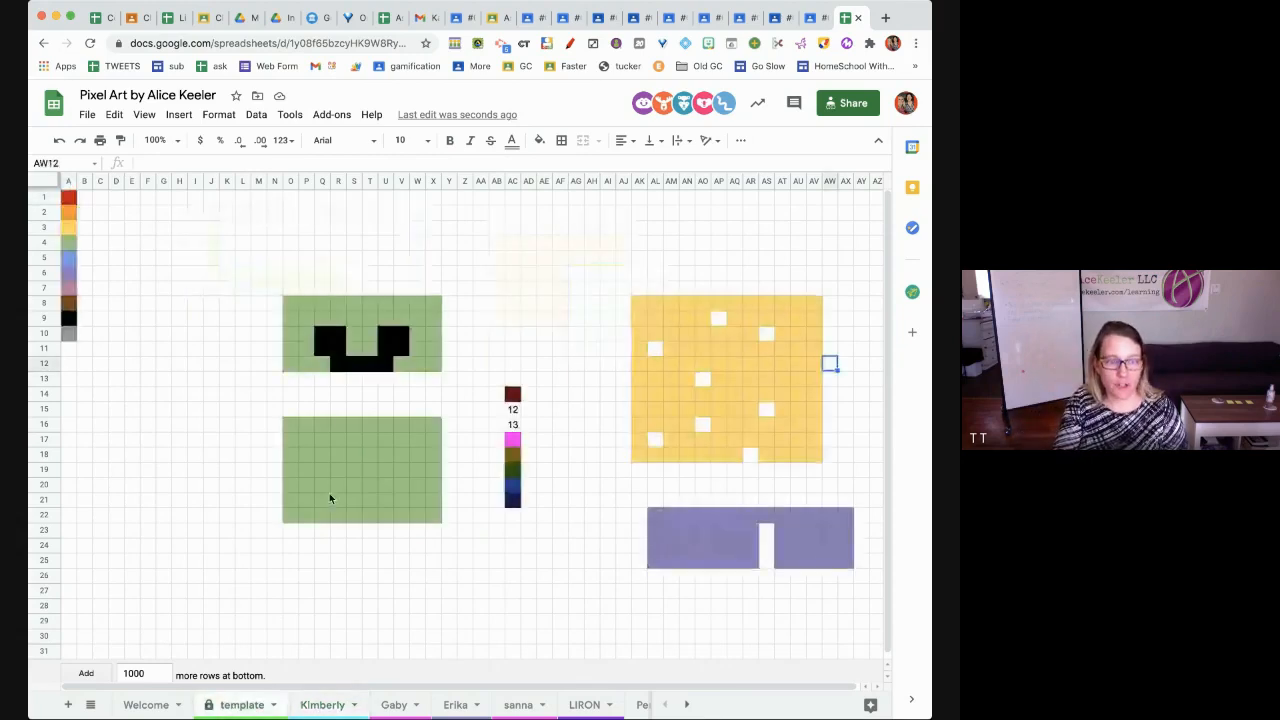
left_click(195, 257)
type("4")
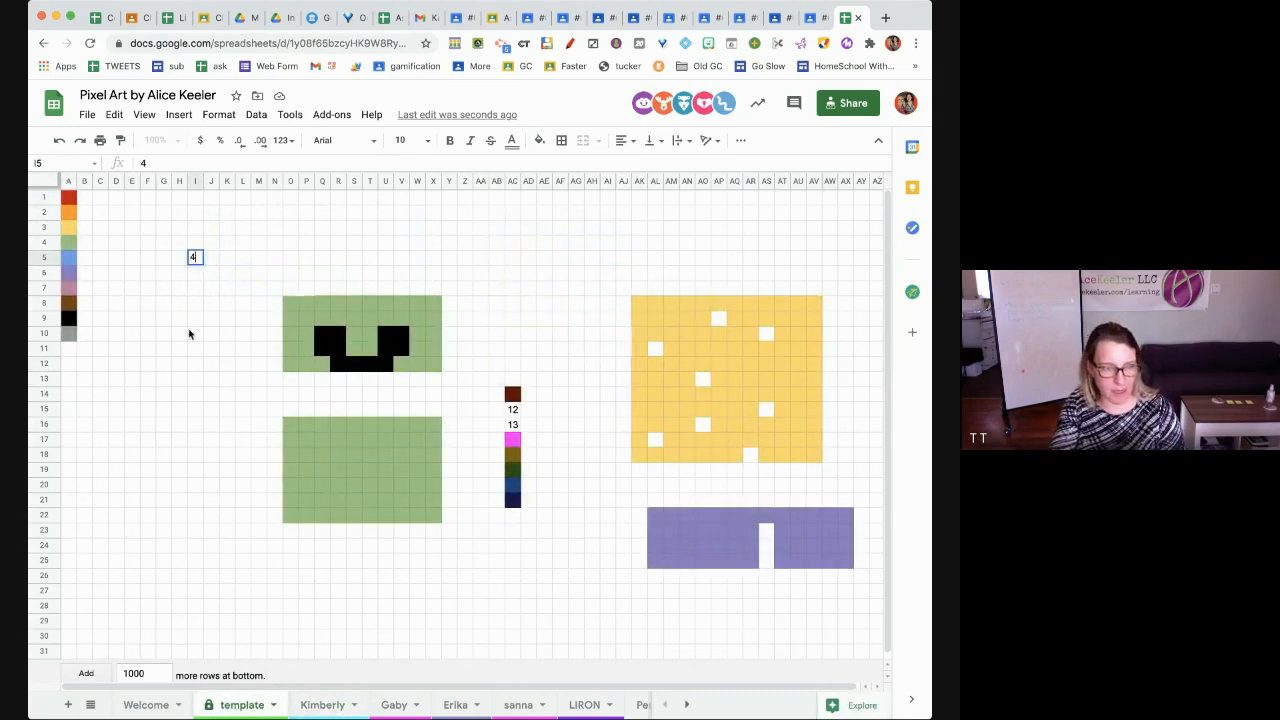
left_click(189, 334)
left_click(195, 257)
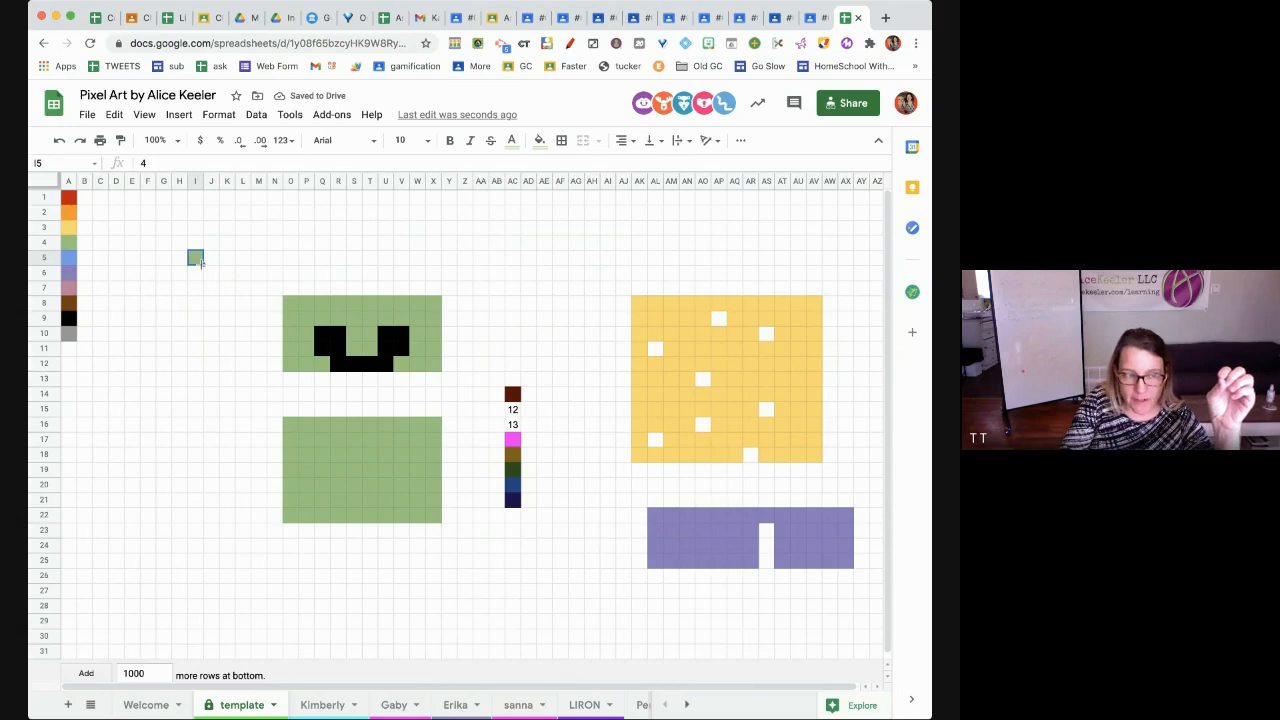
left_click_drag(198, 259, 195, 578)
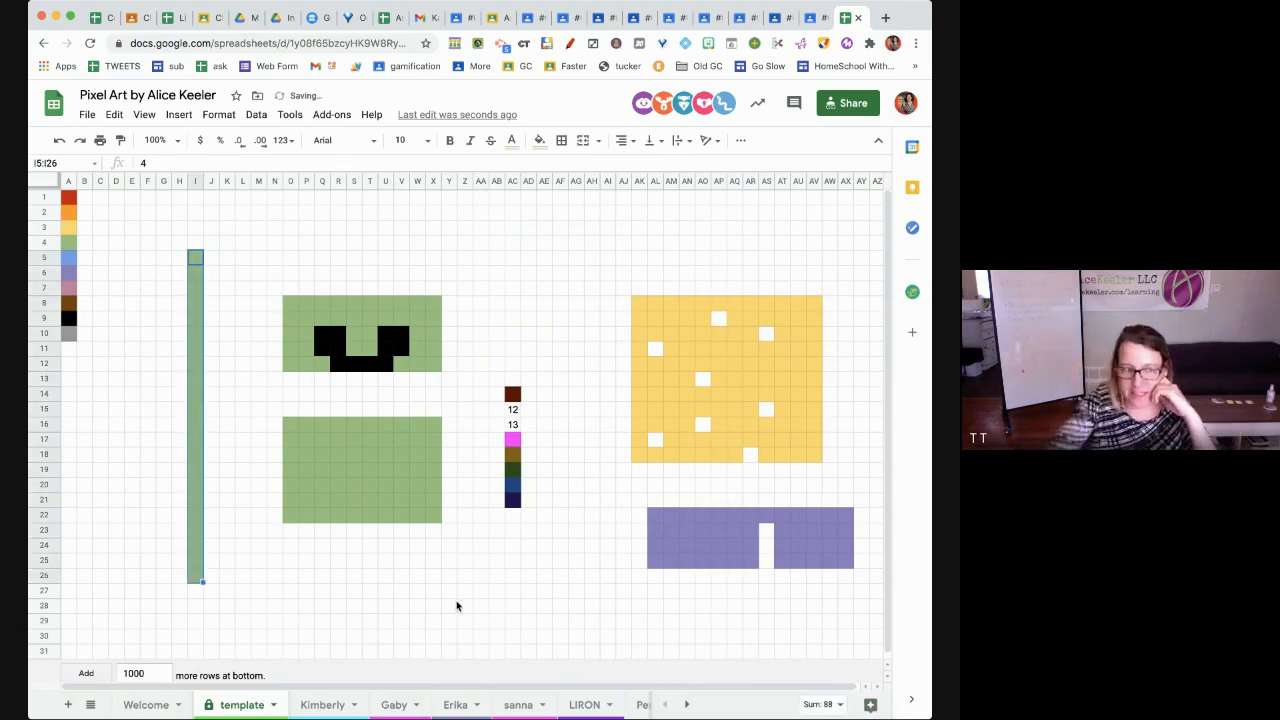
left_click(199, 577)
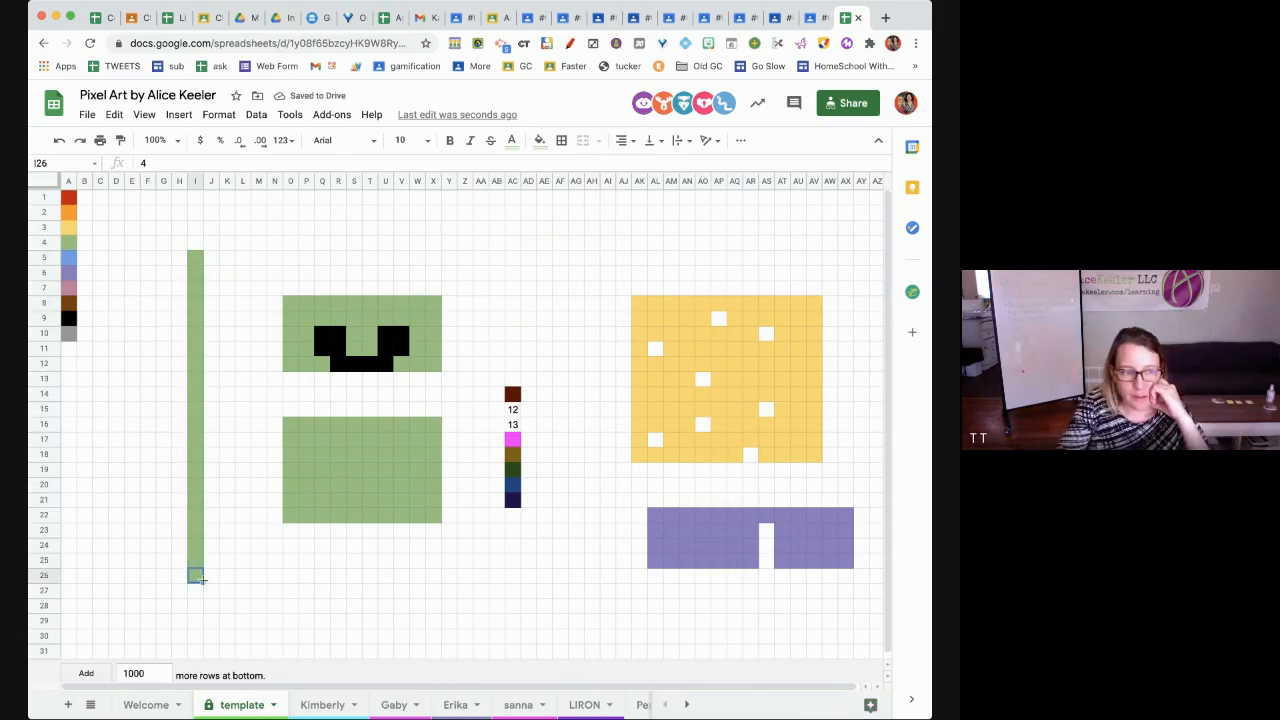
left_click_drag(199, 578, 599, 580)
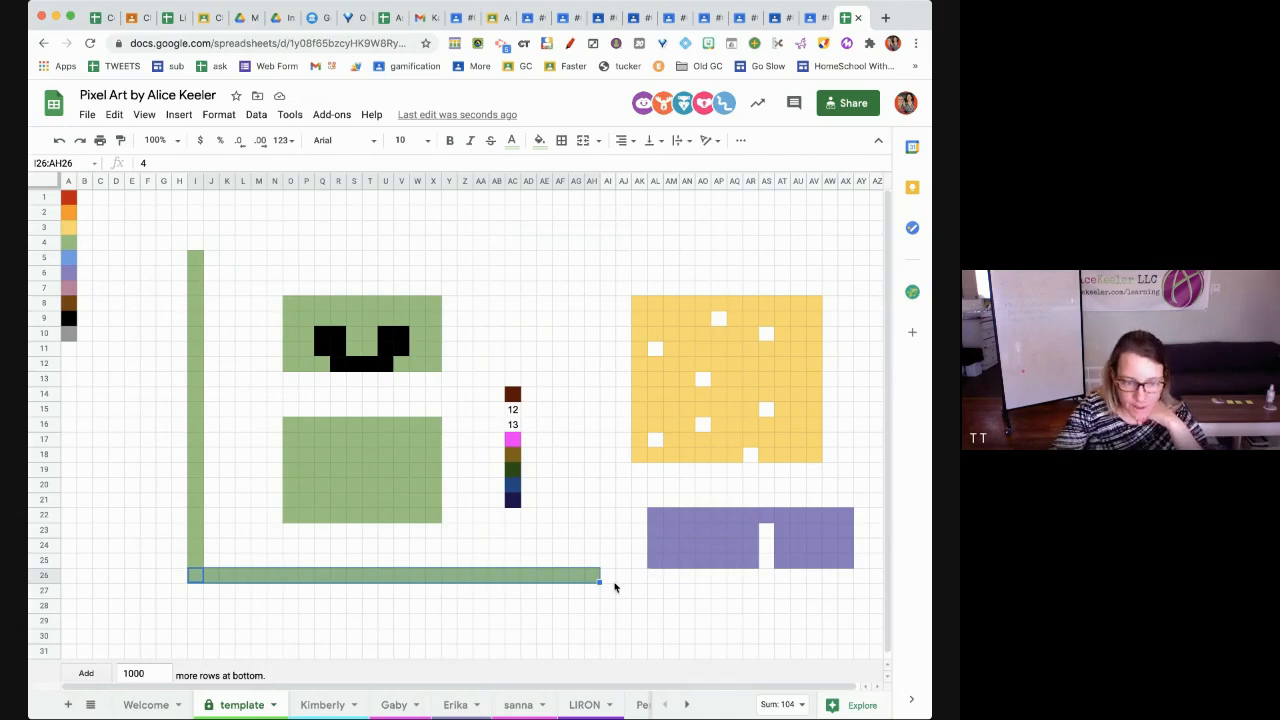
Enter 2 in AH6 and fill it down to AH25 to add an orange vertical border line
left_click(592, 272)
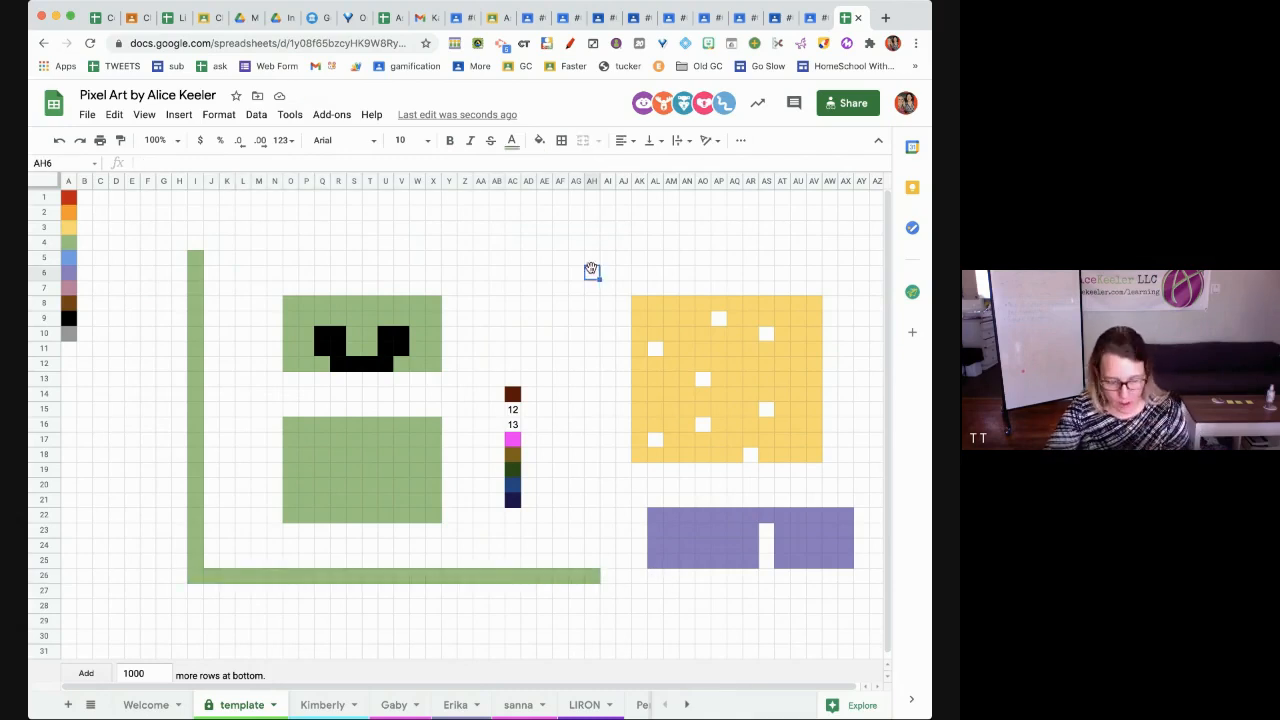
type("9")
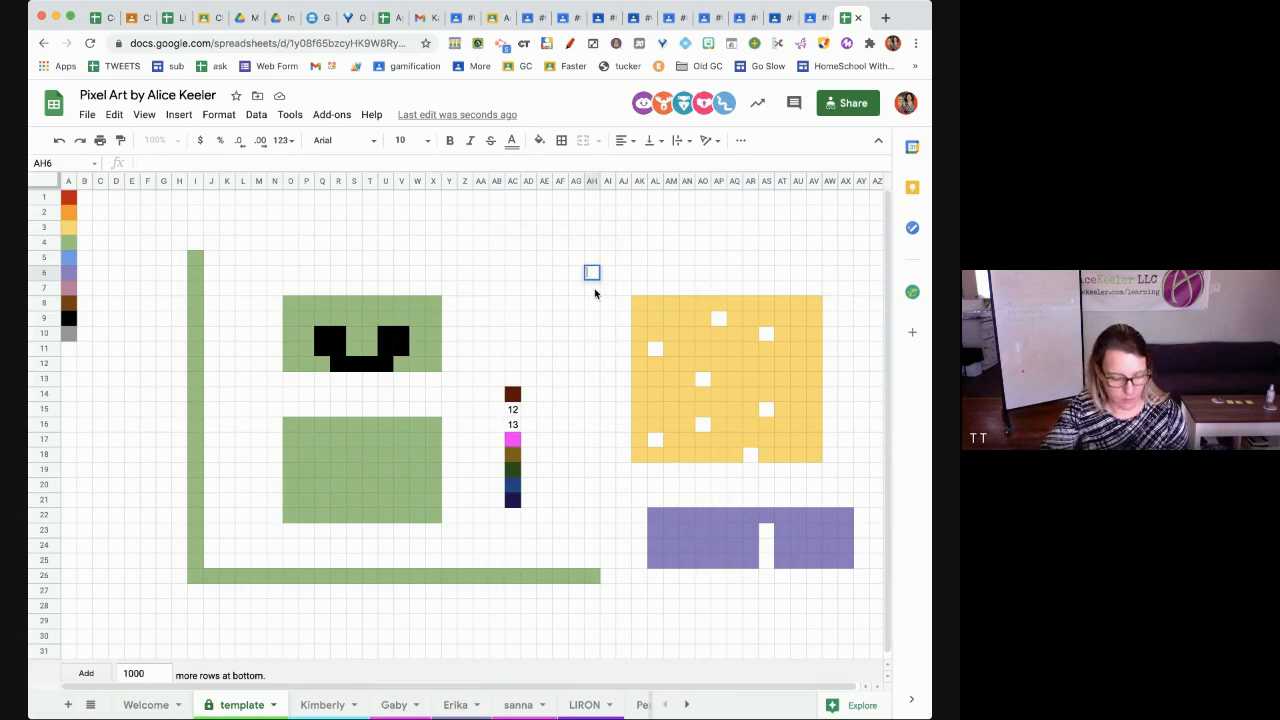
type("2")
key("Return")
left_click(590, 273)
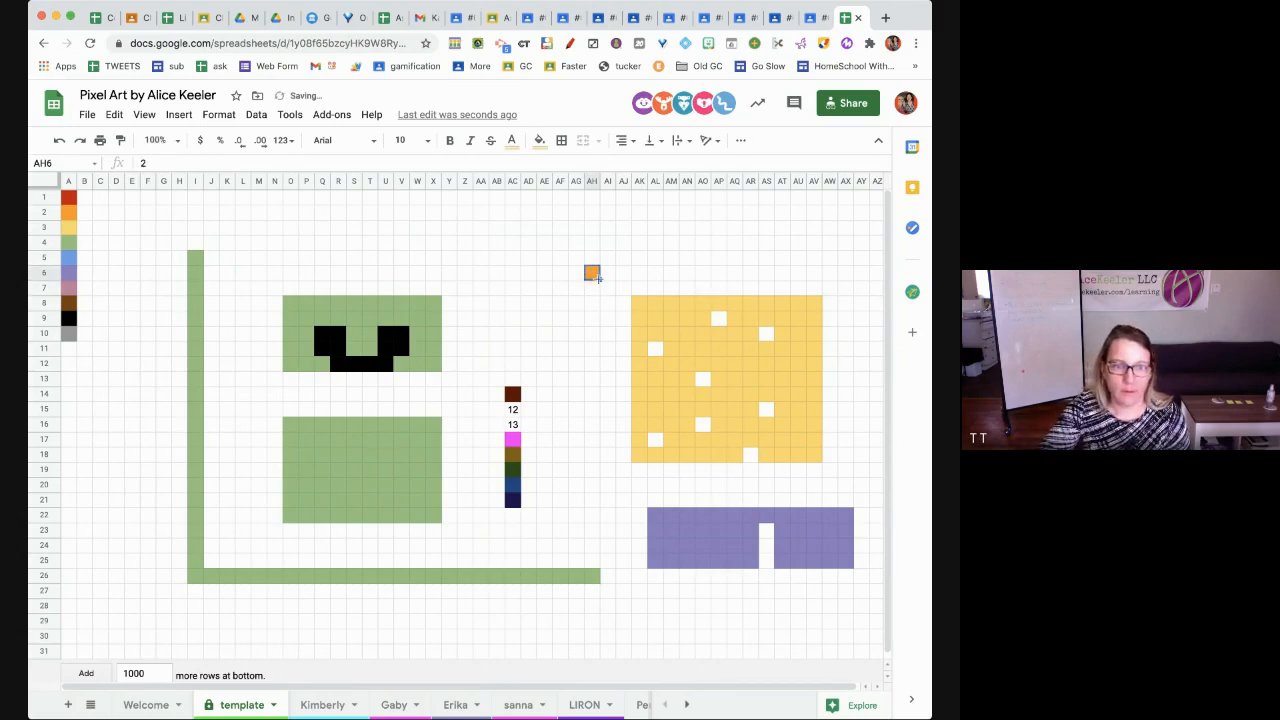
left_click_drag(597, 278, 594, 561)
left_click(612, 582)
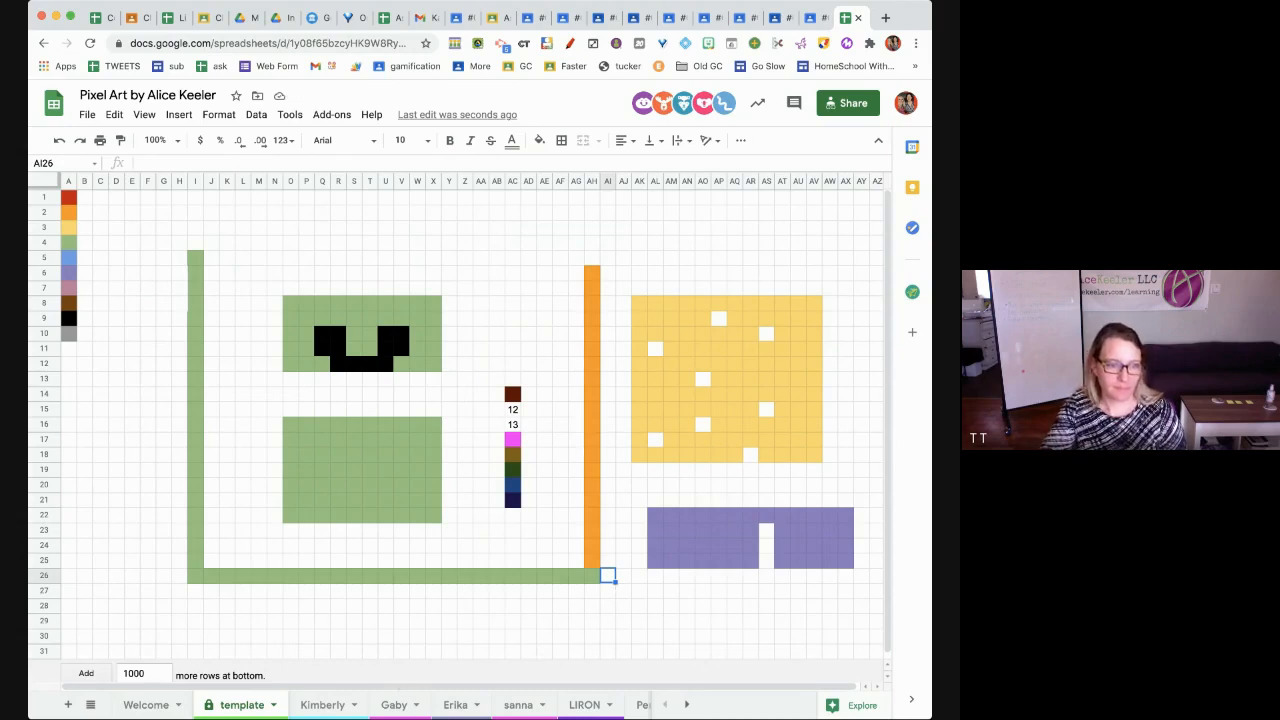
Check the progress of the drawings on the first five participants' sheets once more
left_click(335, 705)
left_click(393, 706)
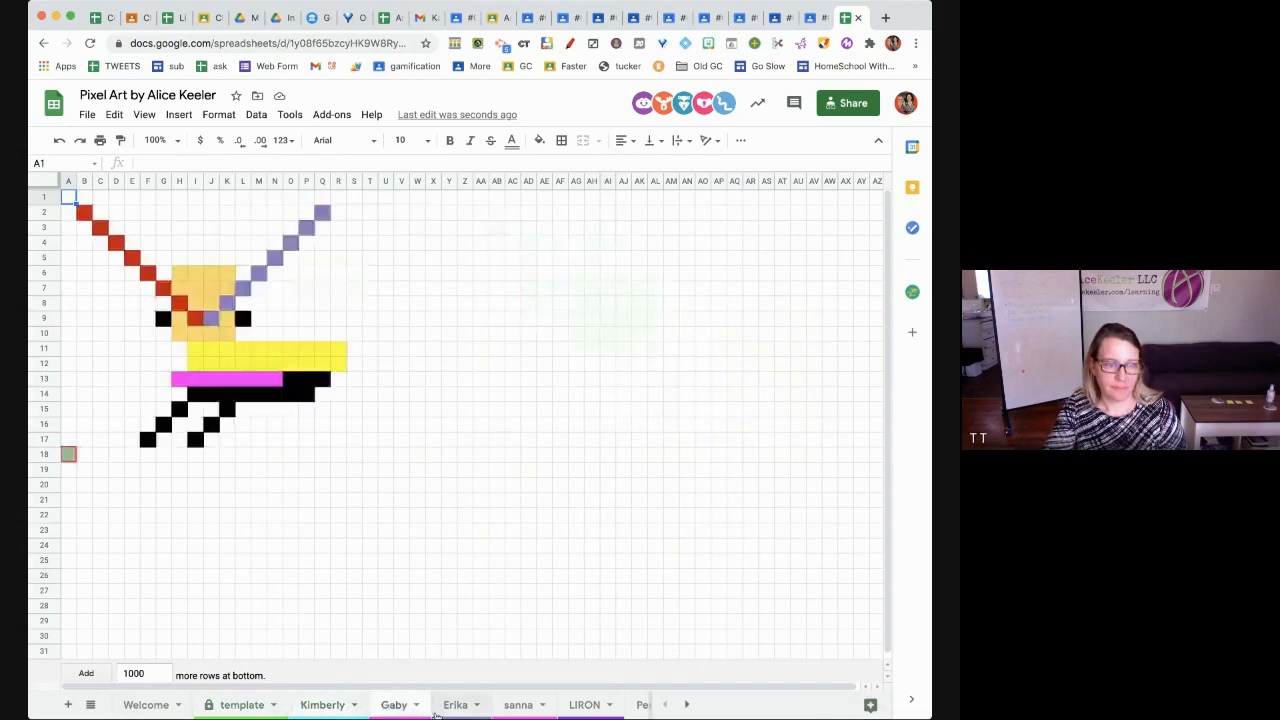
left_click(461, 712)
left_click(505, 708)
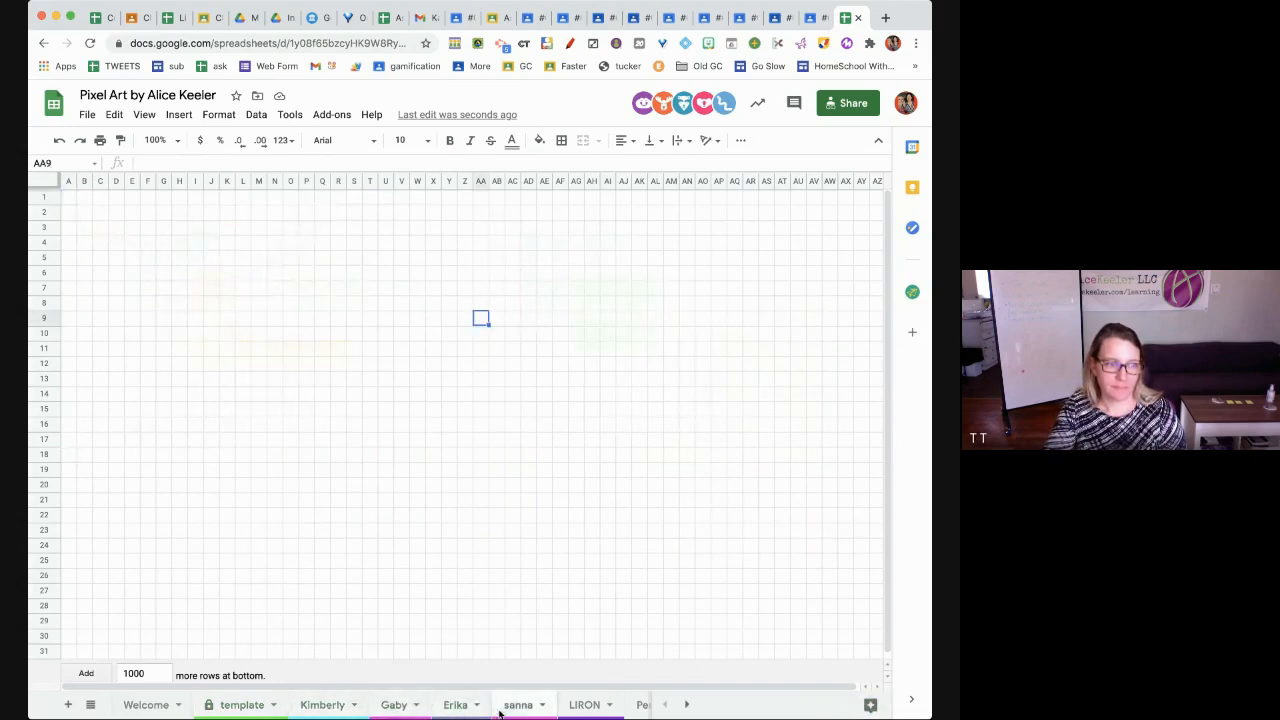
left_click(582, 708)
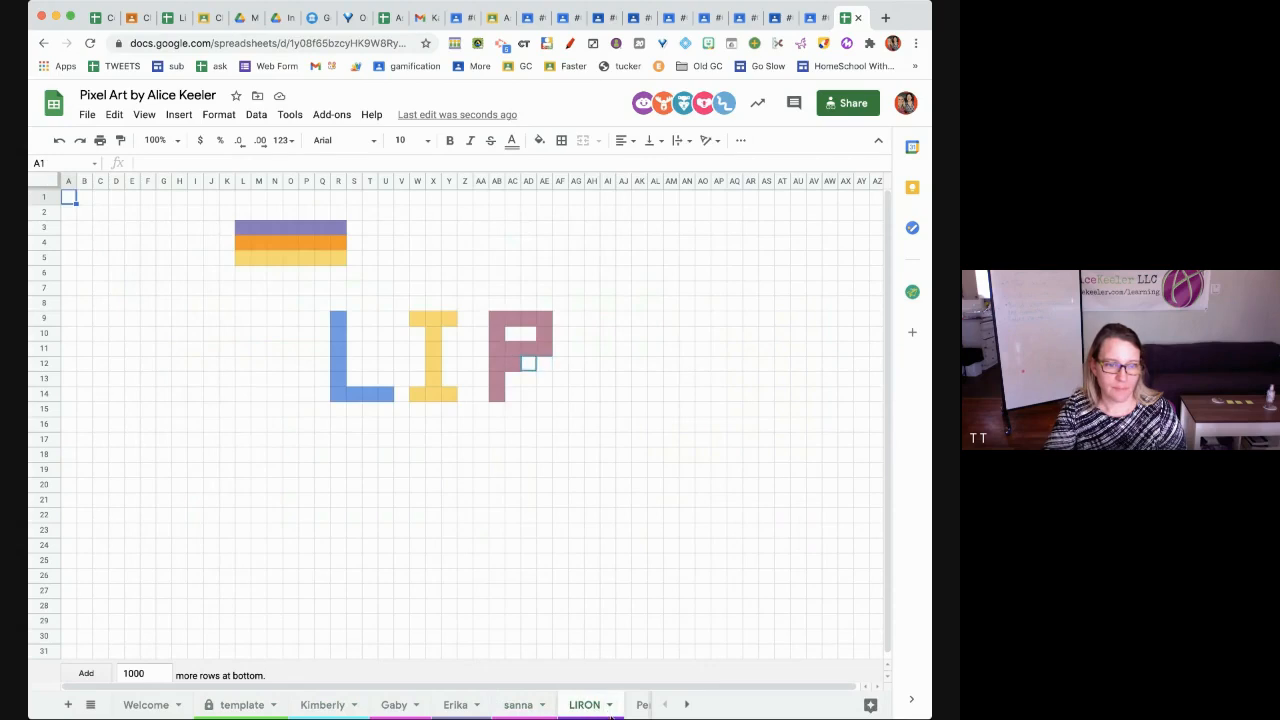
On the first participant's sheet, enter 5 in H17, fill H17:AA28 with it as a blue block, and clear that range
left_click(336, 706)
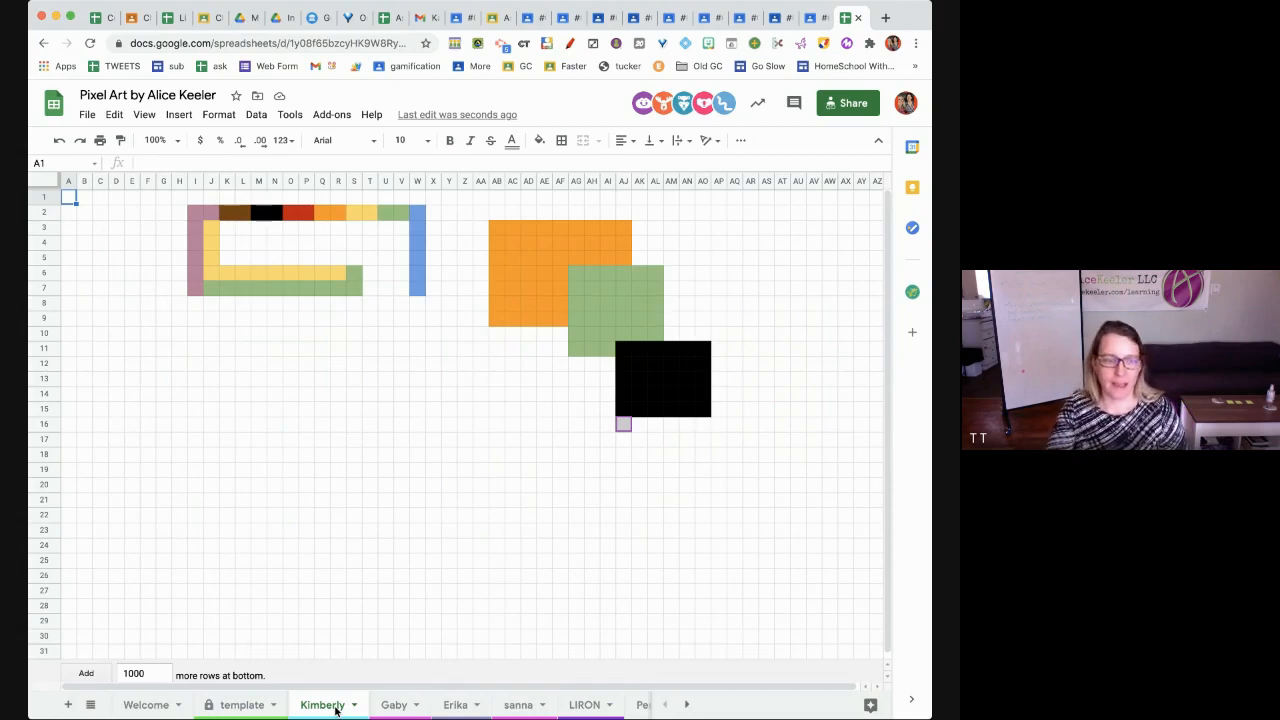
left_click(180, 443)
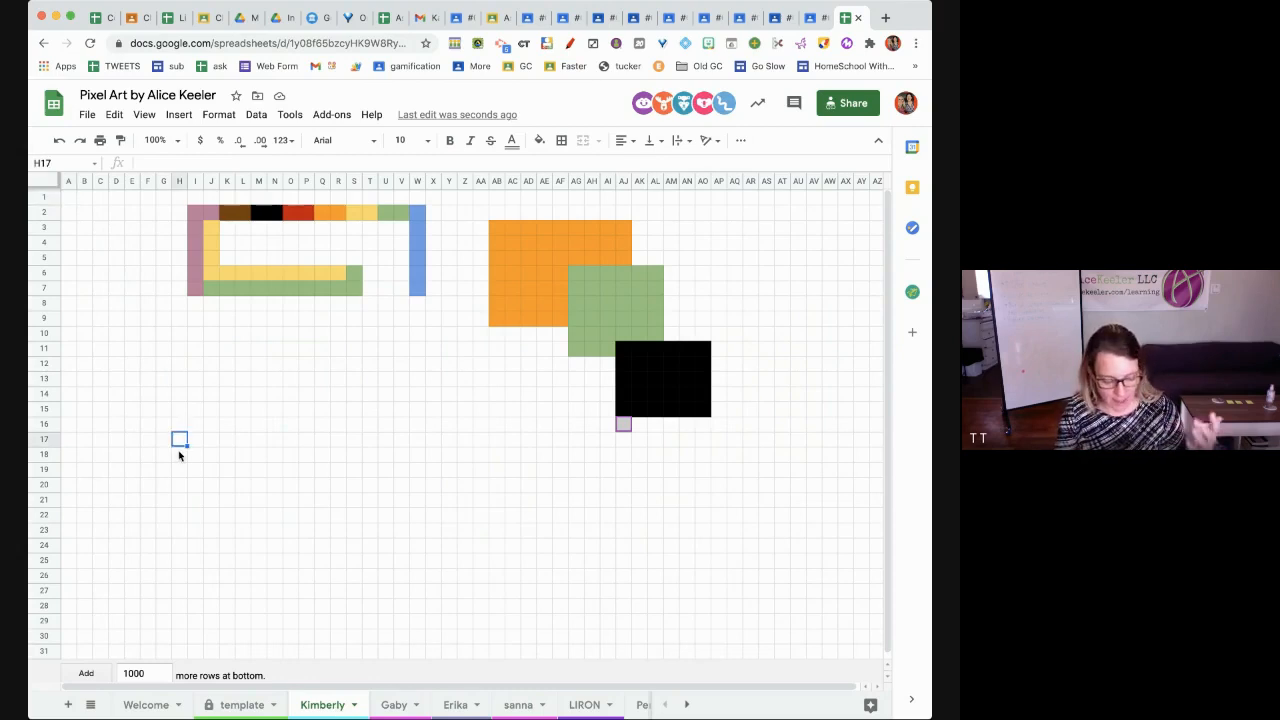
type("5")
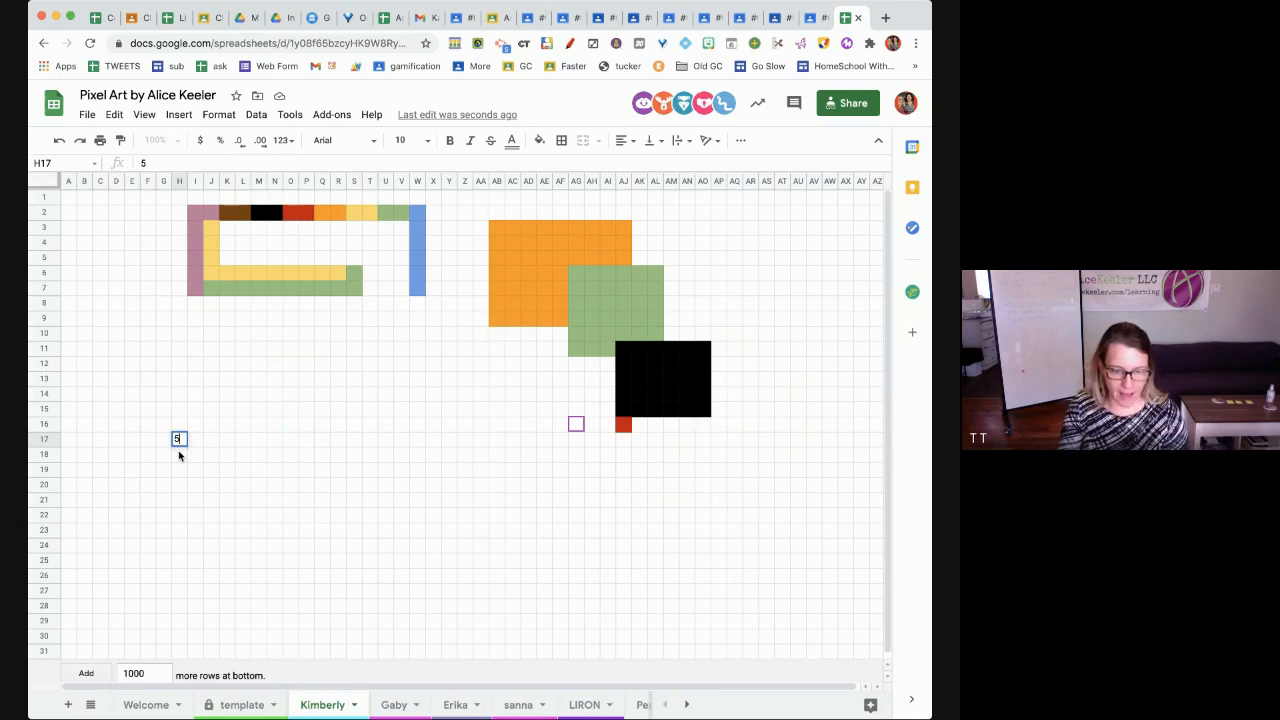
key("Return")
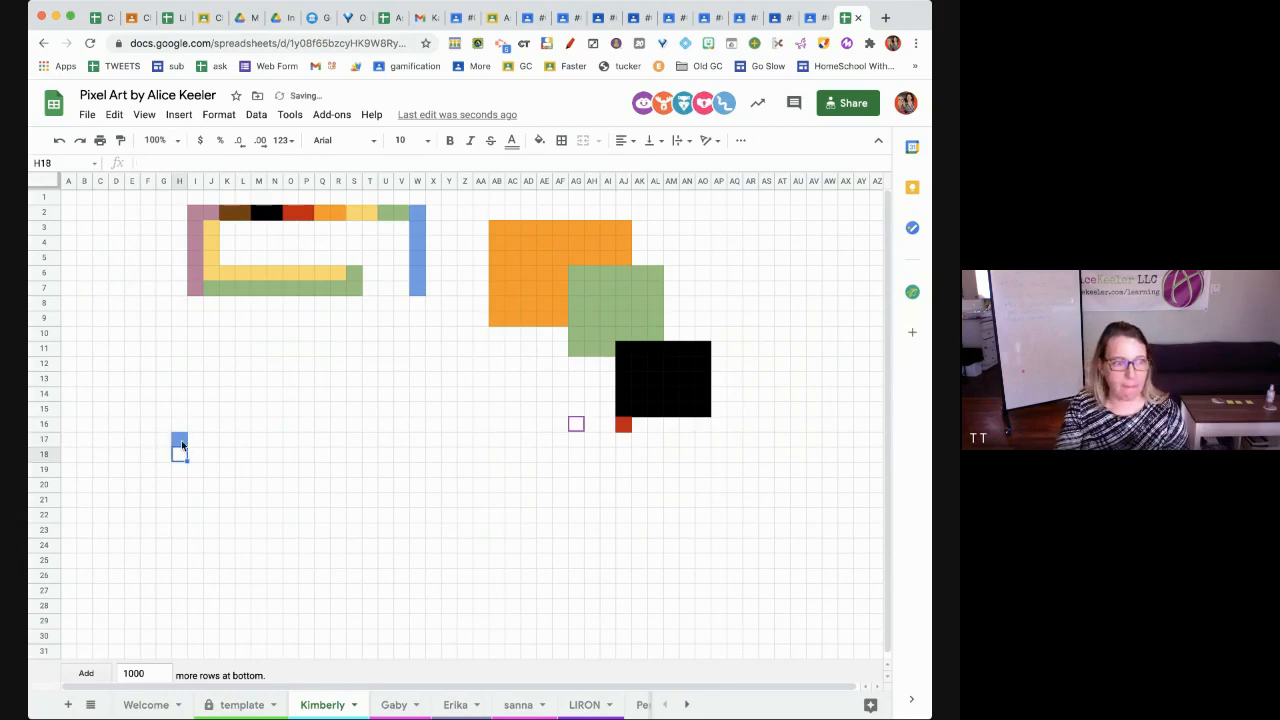
left_click(182, 442)
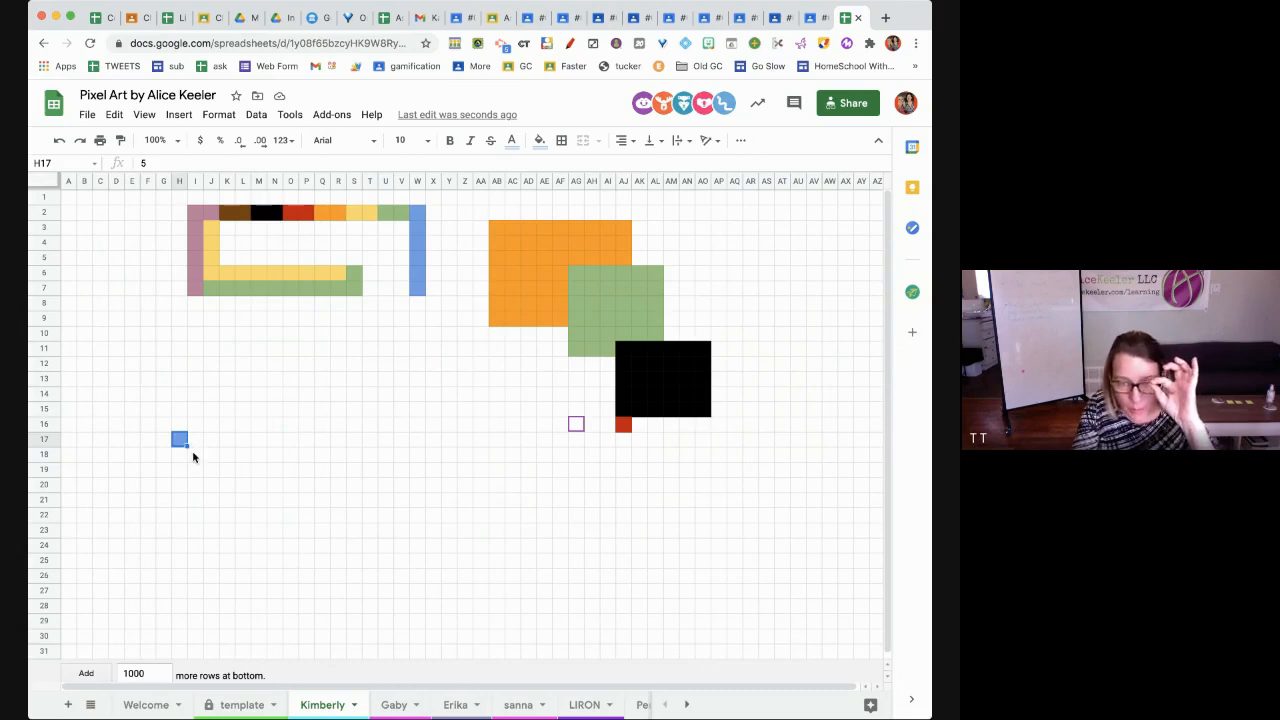
left_click_drag(186, 446, 474, 599)
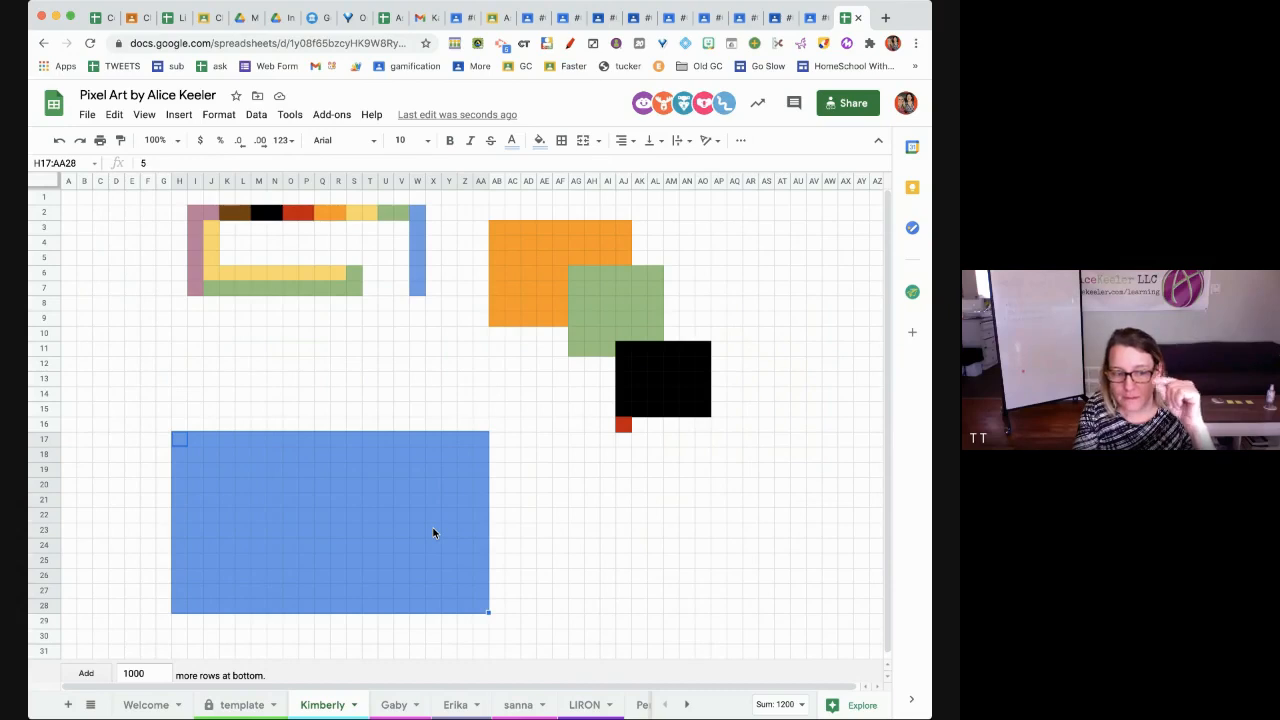
key("Delete")
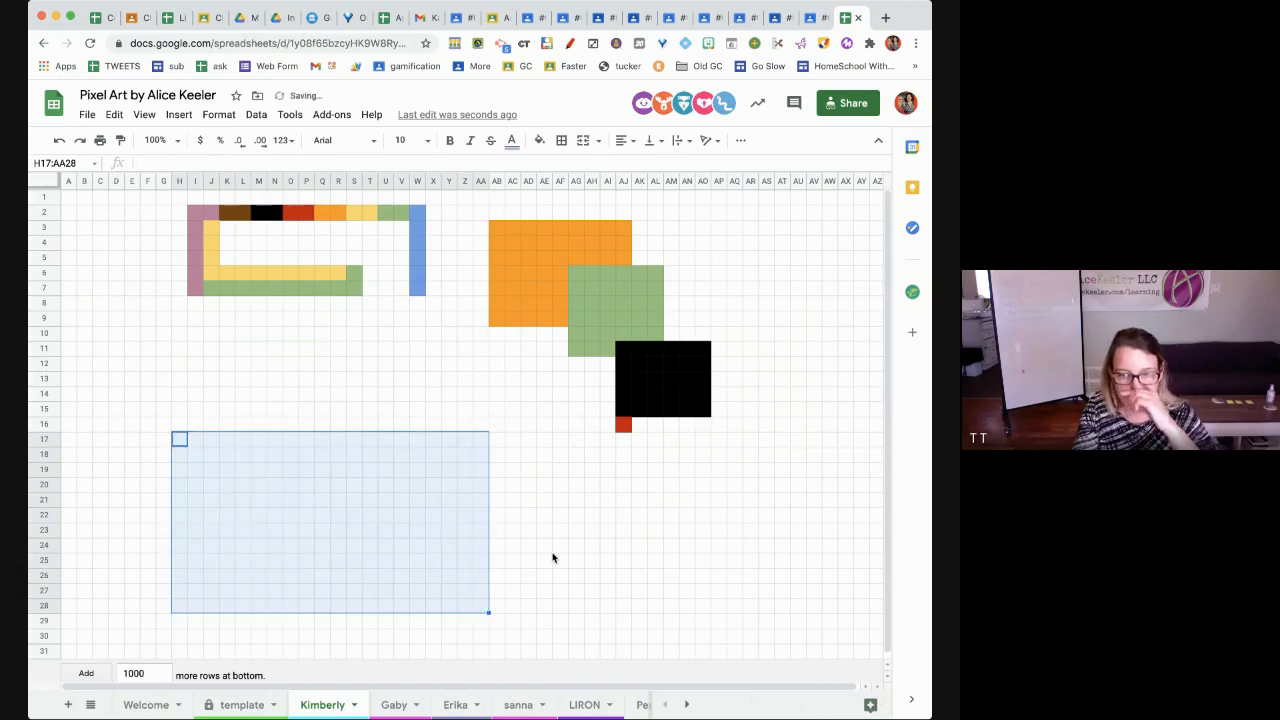
left_click(548, 550)
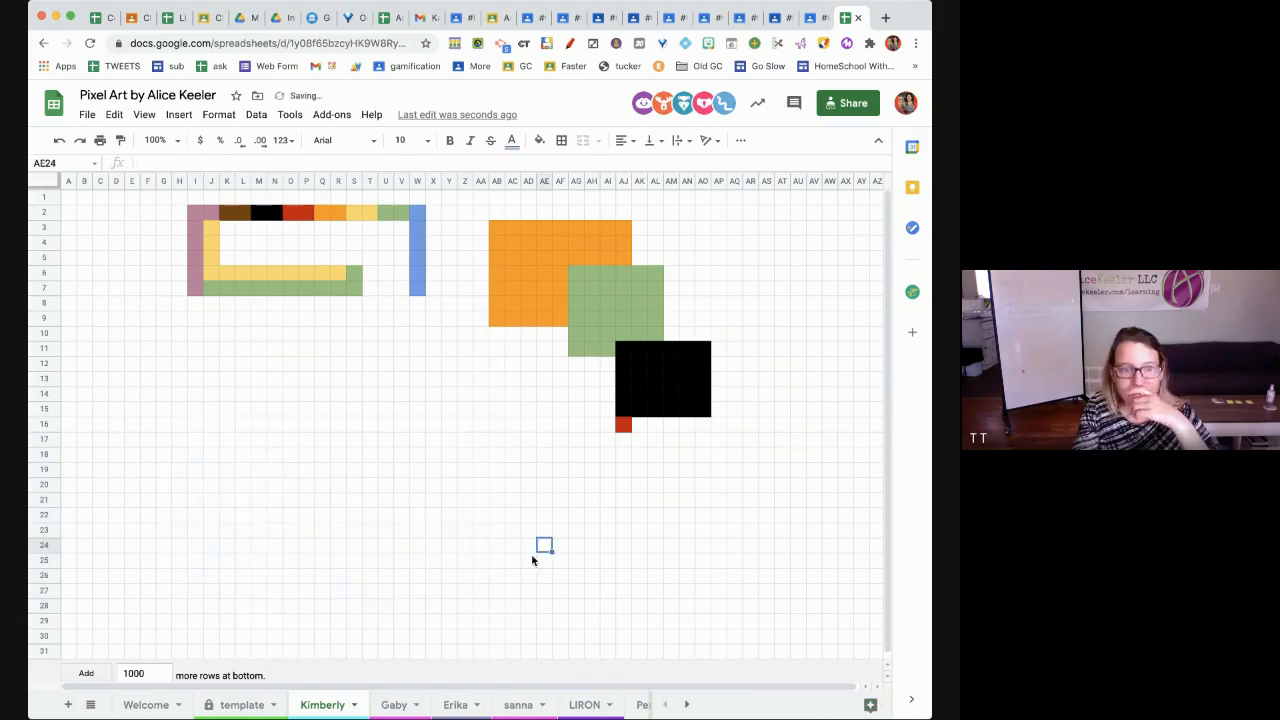
On the first participant's sheet, fill the value in AJ16 down to AJ26 as a red vertical line, and undo the fill
left_click(623, 425)
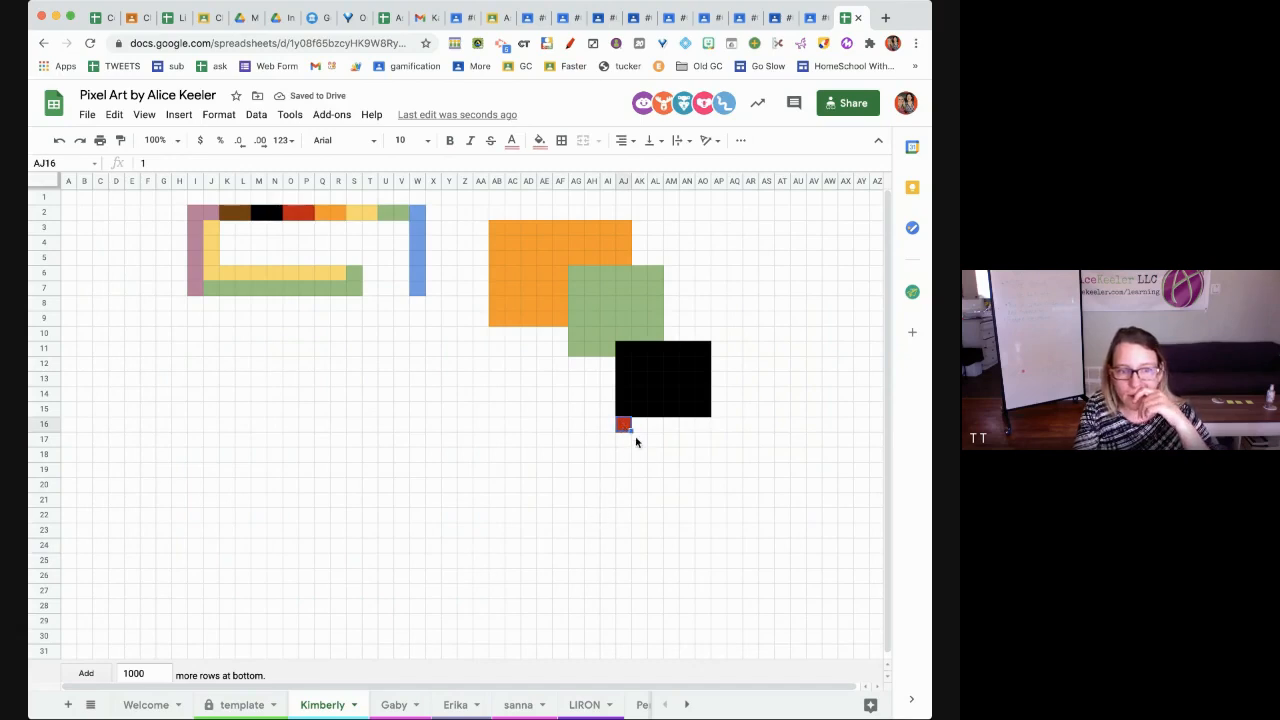
left_click_drag(631, 431, 624, 583)
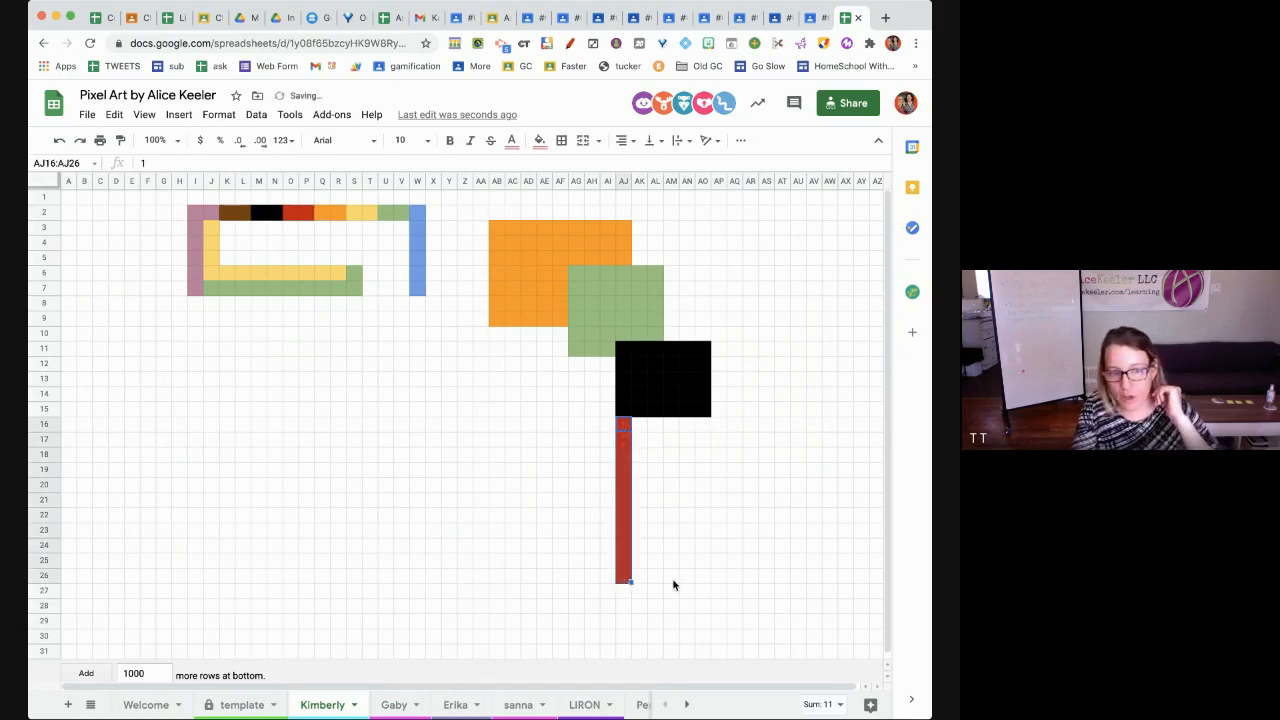
key("super+z")
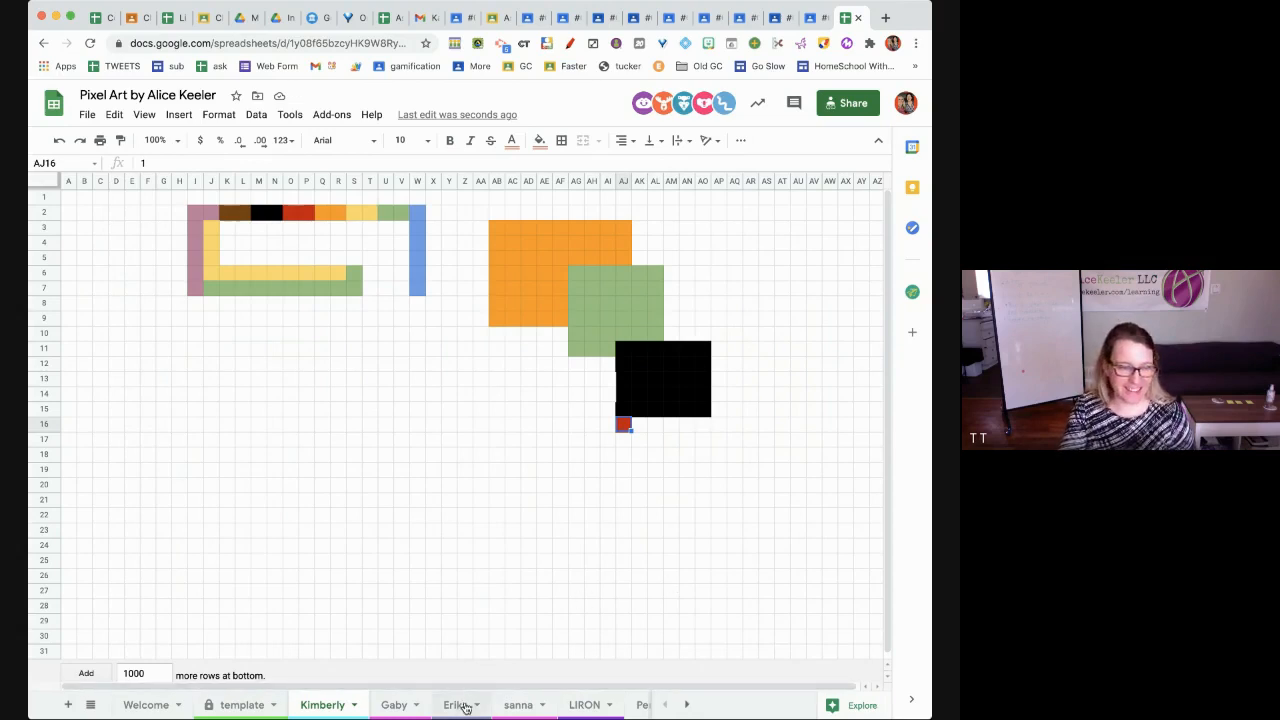
Check the drawings on the seventh and fifth participants' sheets
scroll(465, 708, "right", 3)
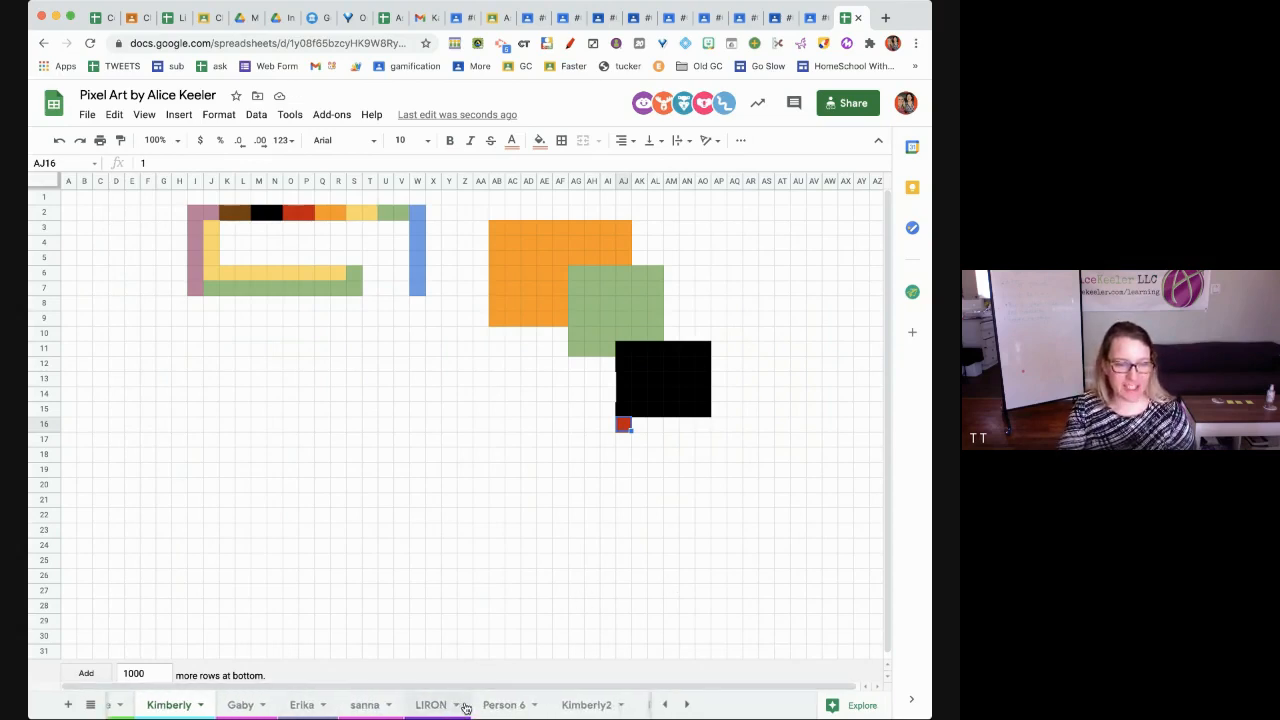
left_click(579, 705)
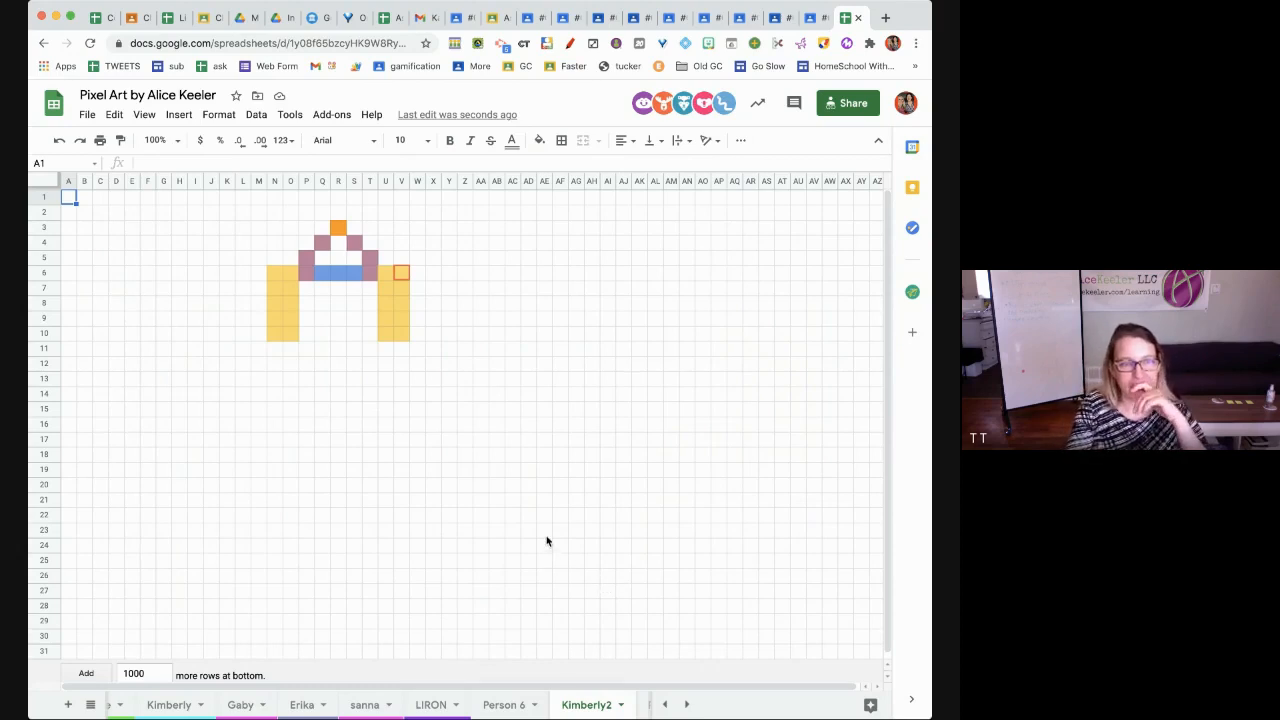
left_click(428, 706)
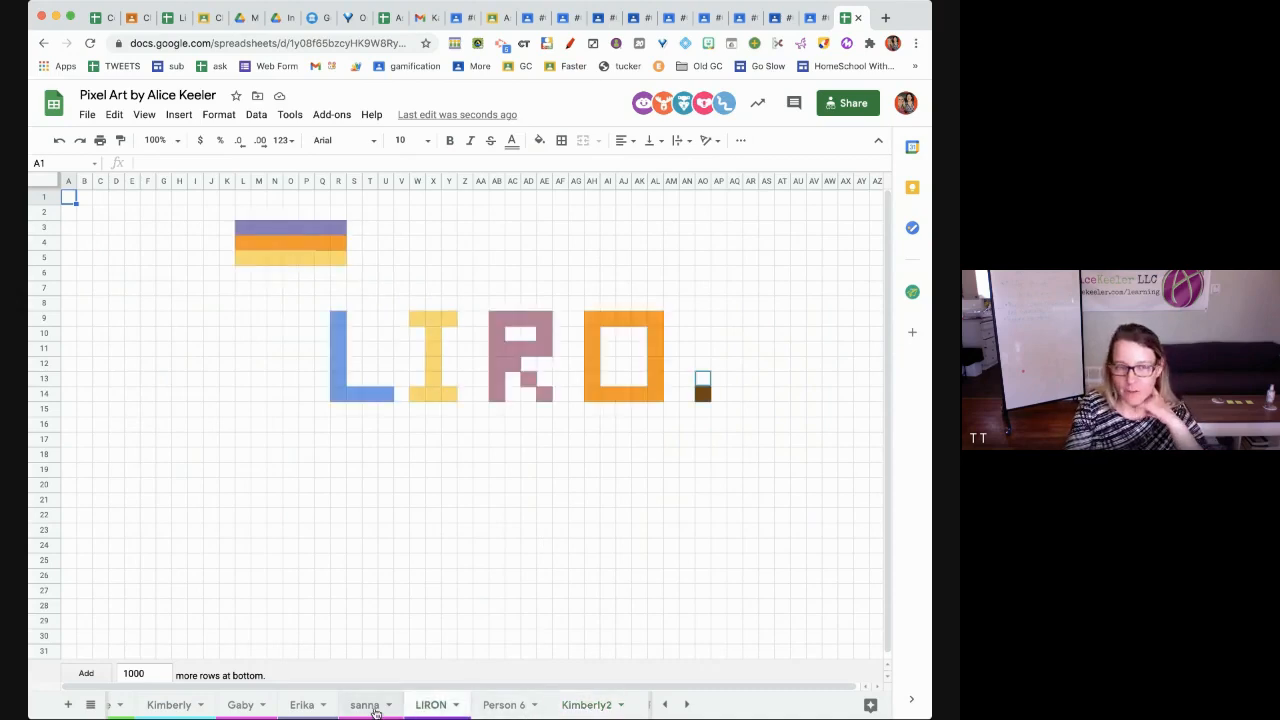
On the fifth participant's sheet, try to extend the brown letter stroke from AO14 by filling, and undo the change
left_click(705, 395)
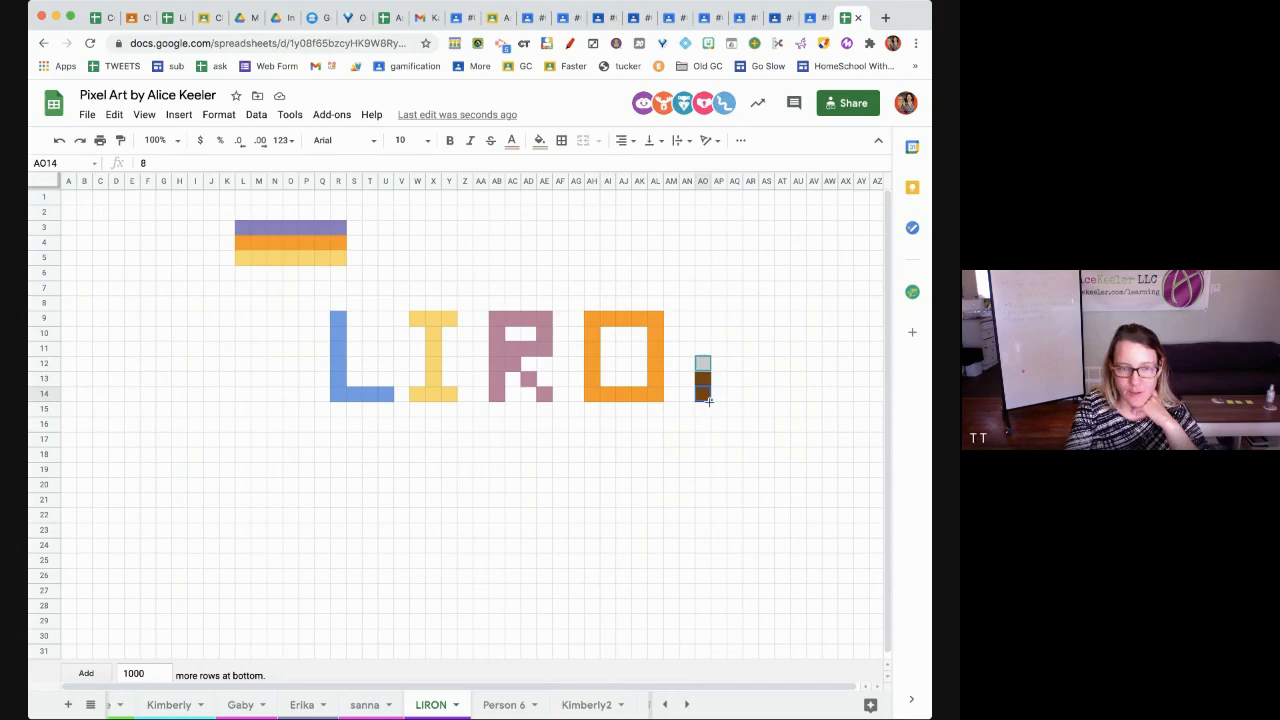
left_click_drag(708, 400, 834, 337)
left_click(705, 319)
key("super+z")
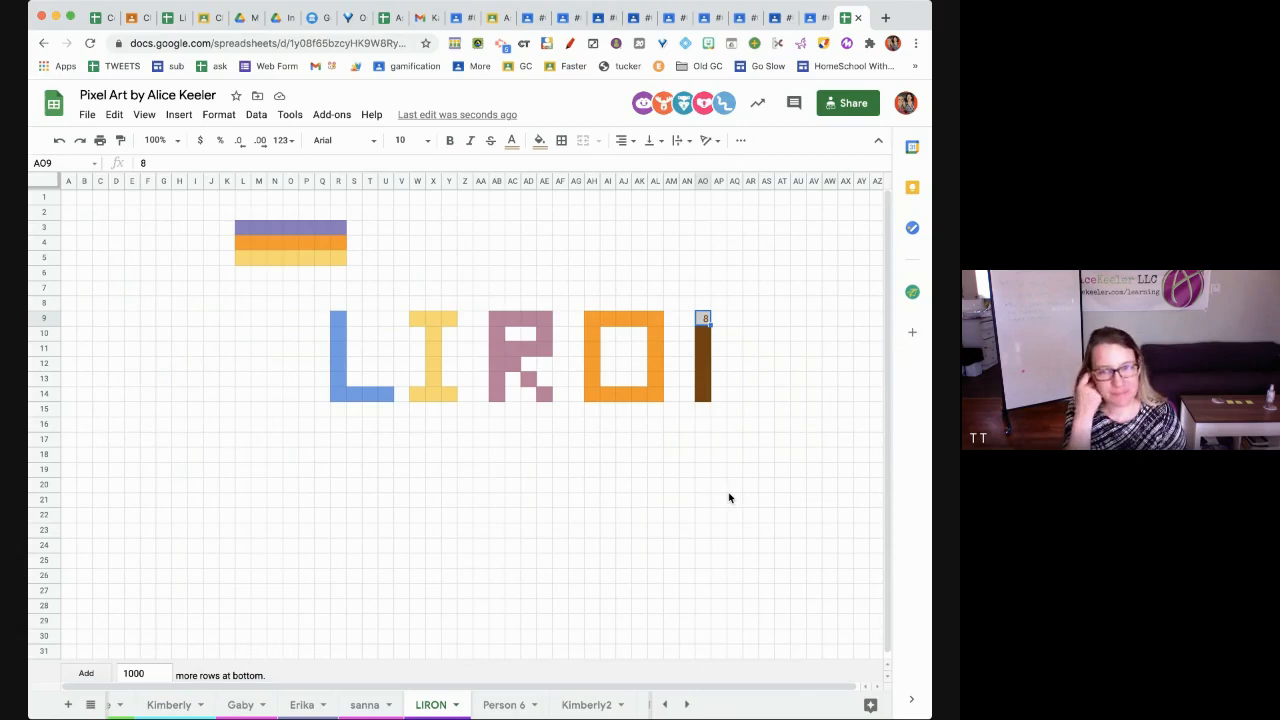
Point out the N's diagonal by selecting AP10, AQ11, AR12, AS13 and AT14 together, and release the selection
left_click(720, 335)
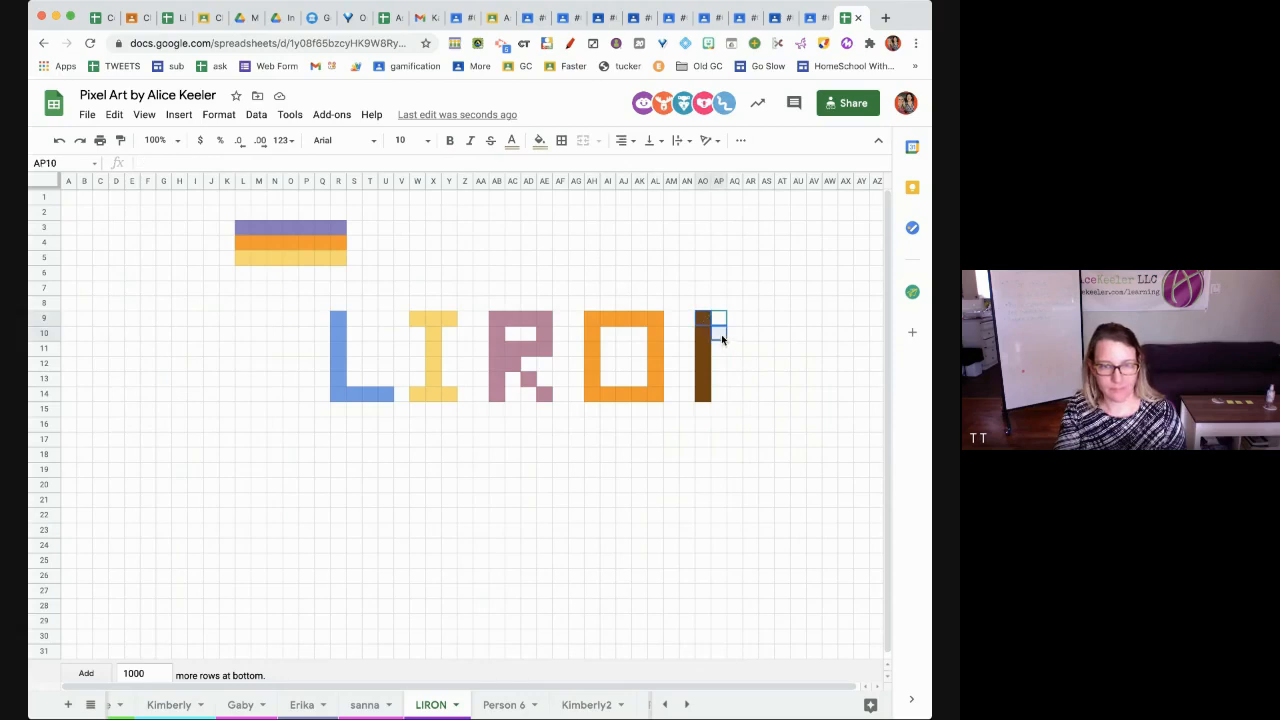
left_click(735, 348)
left_click(750, 363, "super")
left_click(766, 378, "super")
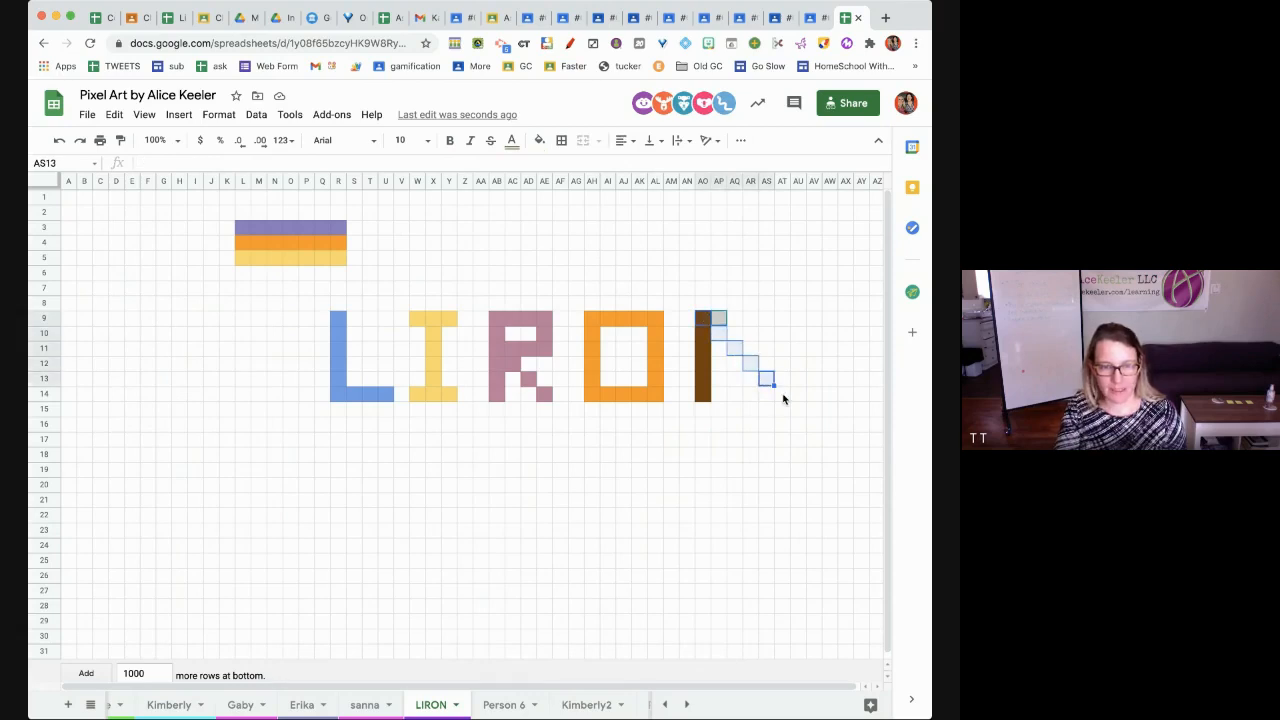
left_click(782, 393, "super")
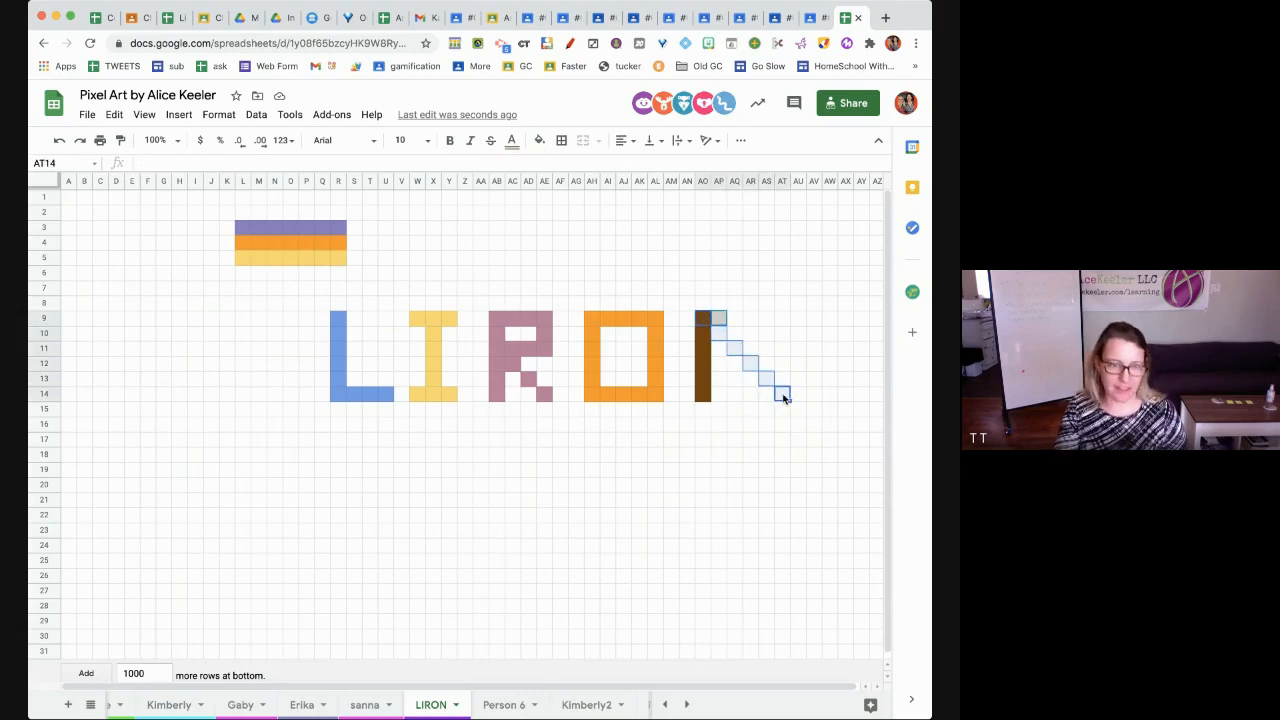
left_click(756, 471)
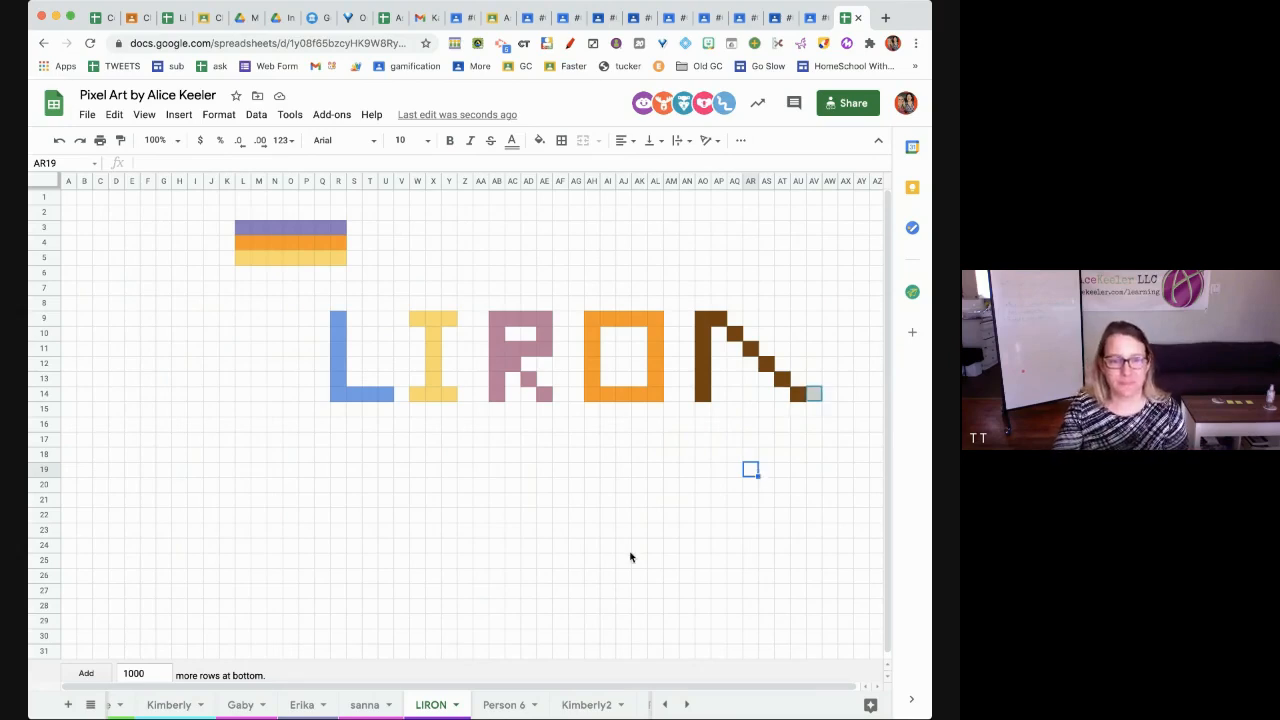
Enter 8 in AJ22 and fill it down to AJ28 as the brown first stem of a sample letter N
left_click(630, 515)
type("8")
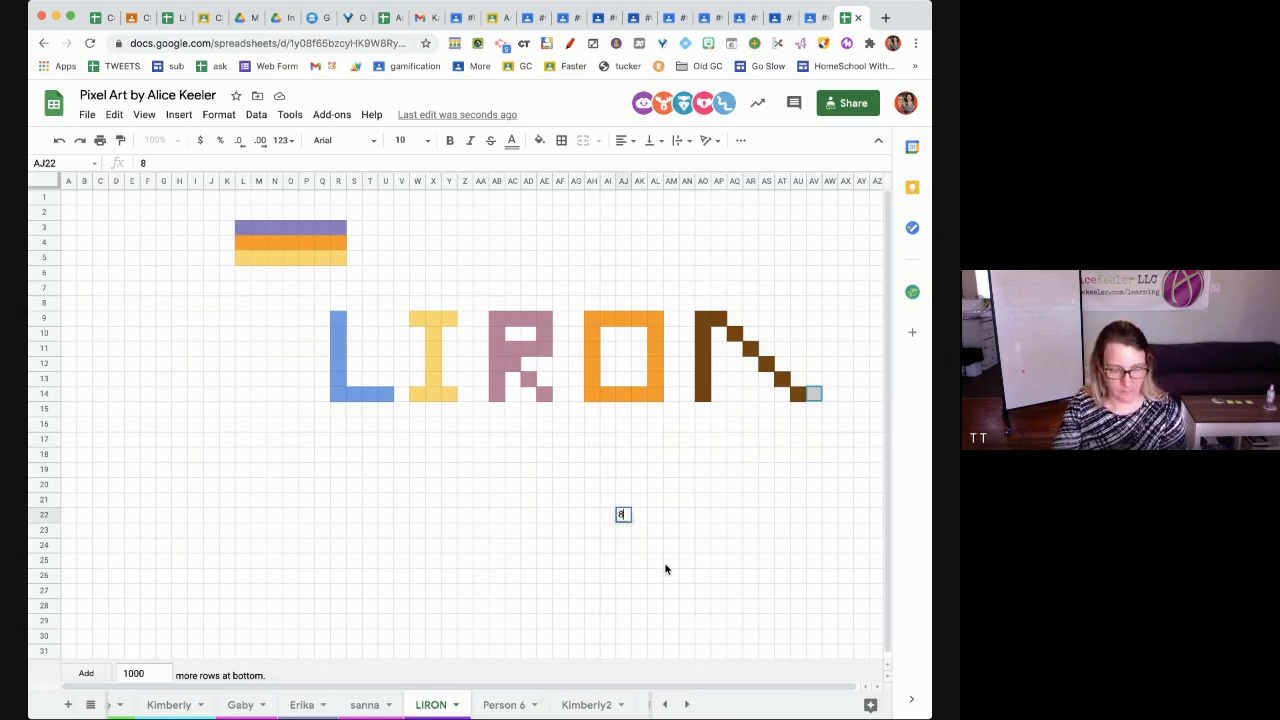
key("Return")
left_click(625, 516)
left_click_drag(630, 521, 628, 612)
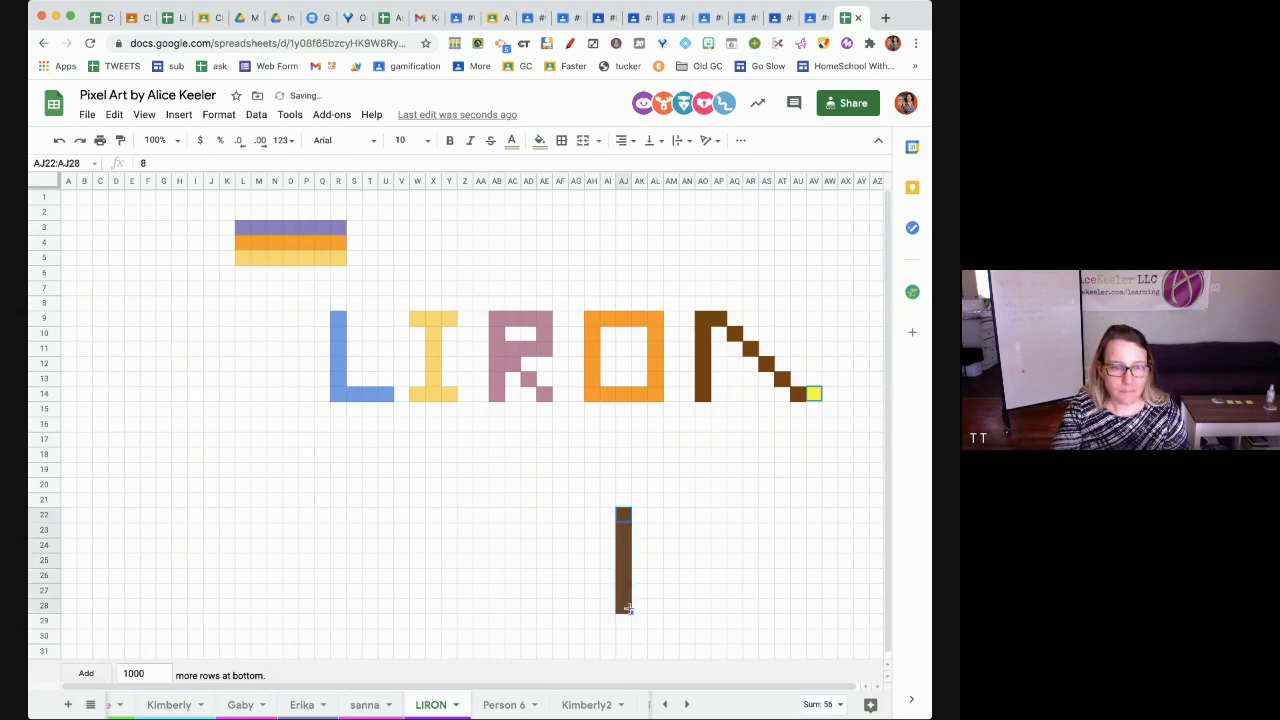
Enter 8 in AK22, AK23, AL24 and AL25 to start the sample N's stepped diagonal
left_click(638, 517)
type("8")
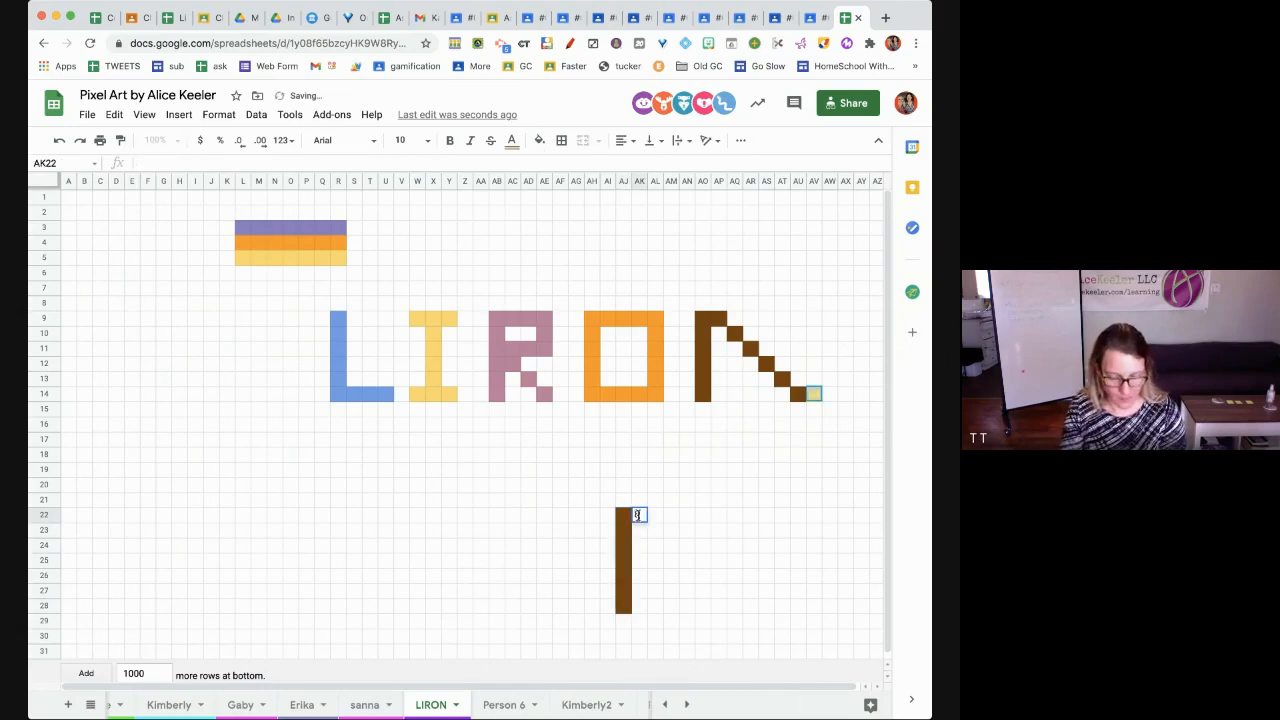
key("Return")
type("8")
key("Return")
key("Right")
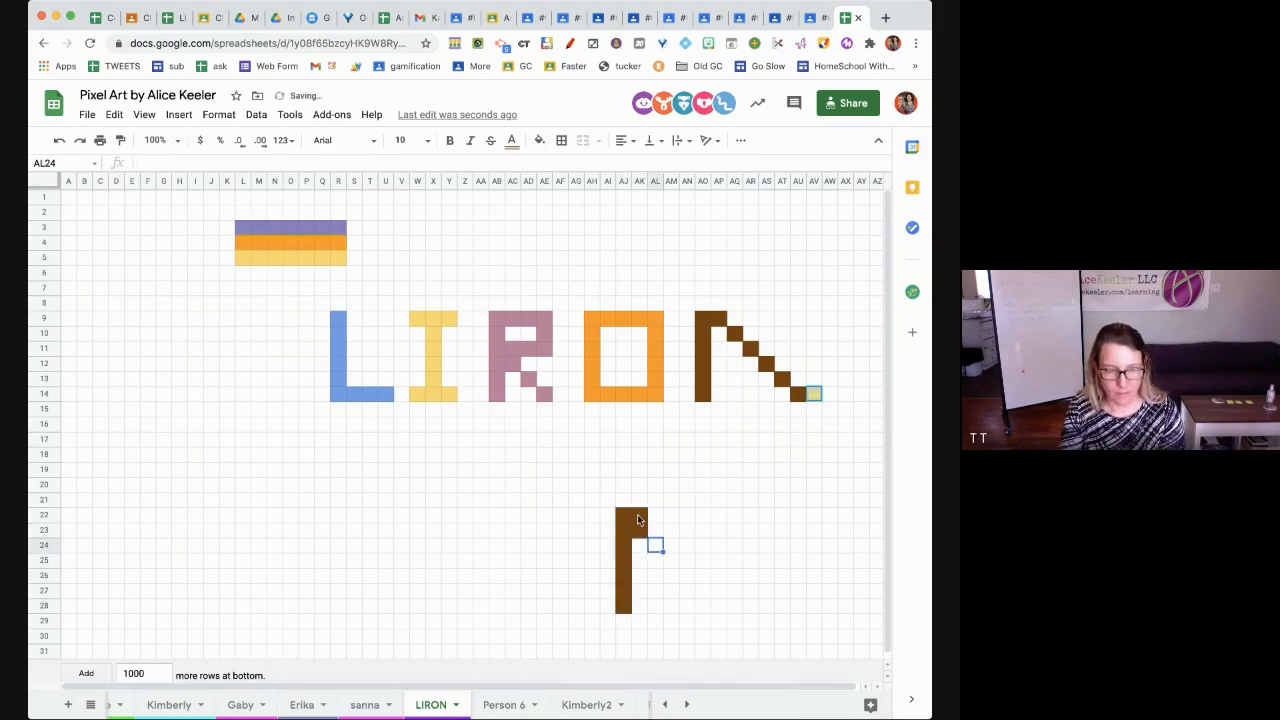
type("8")
key("Return")
type("8")
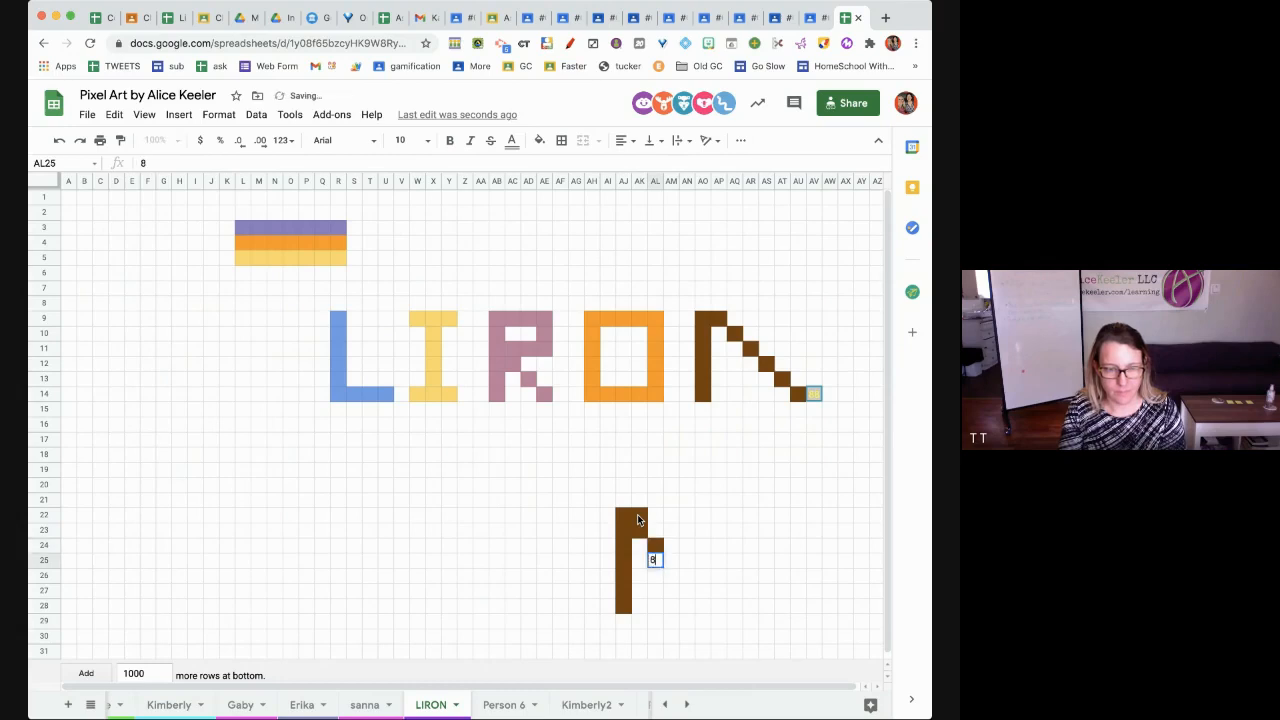
key("Right")
key("Down")
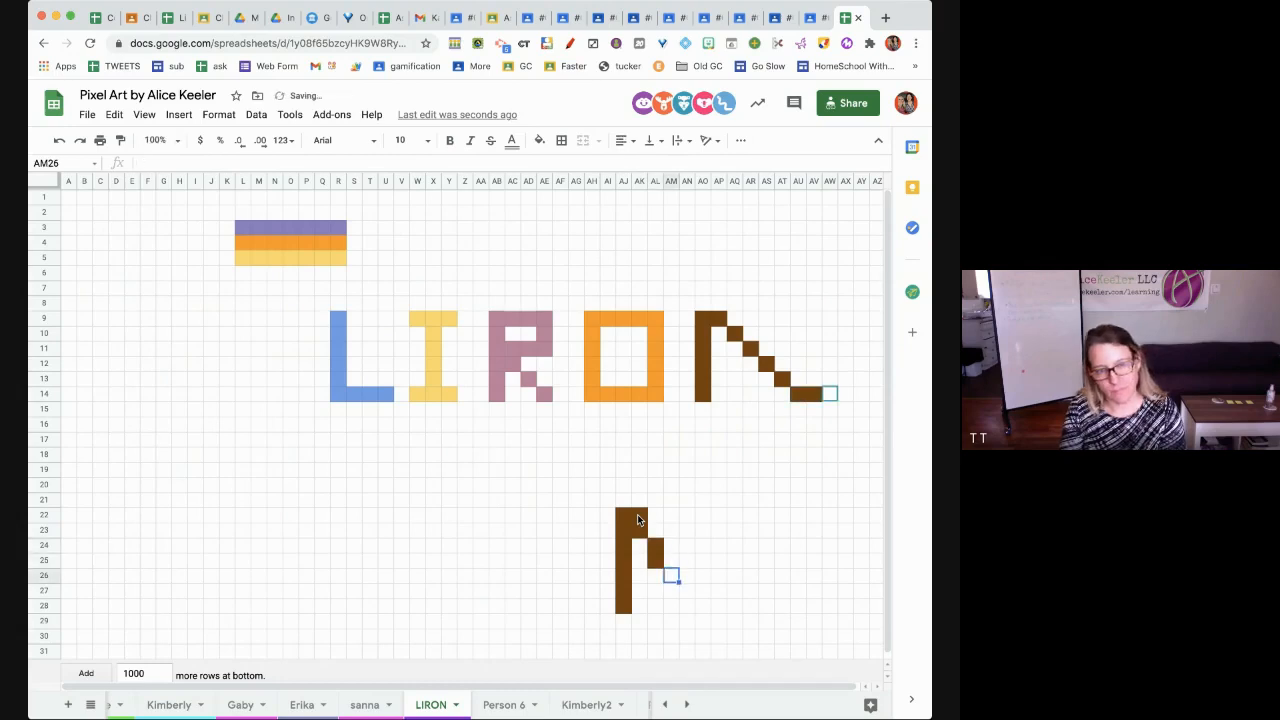
Enter 8 in AM26, AM27 and AN28 to finish the sample N's stepped diagonal
type("8")
key("Return")
type("8")
key("Right")
key("Down")
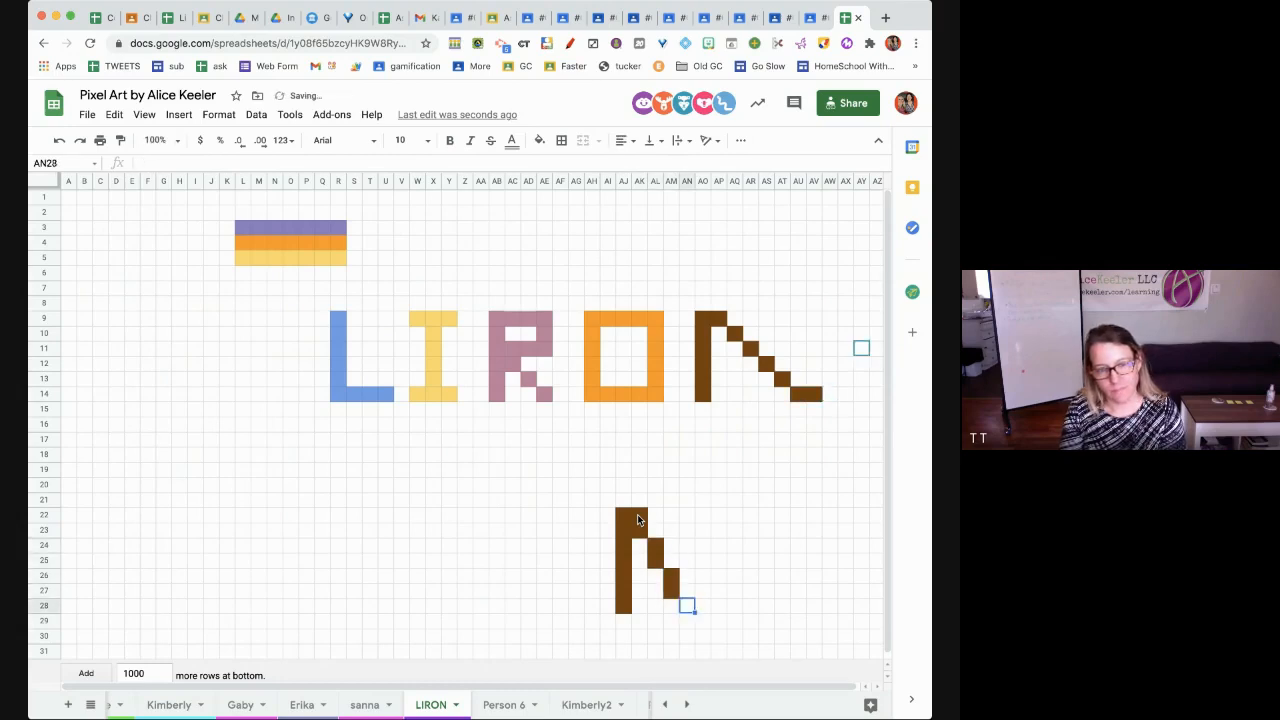
type("8")
key("Right")
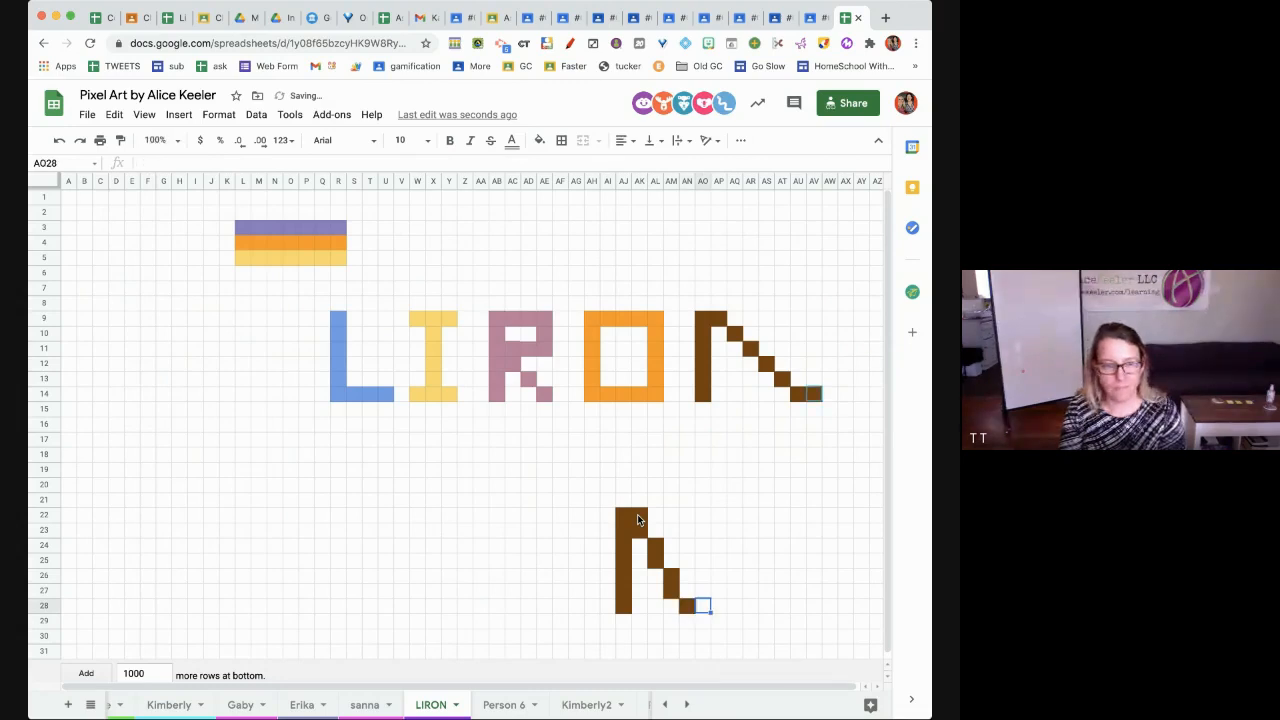
Enter 8 in AO27 and fill it up to AO22 as the sample N's second stem
key("Up")
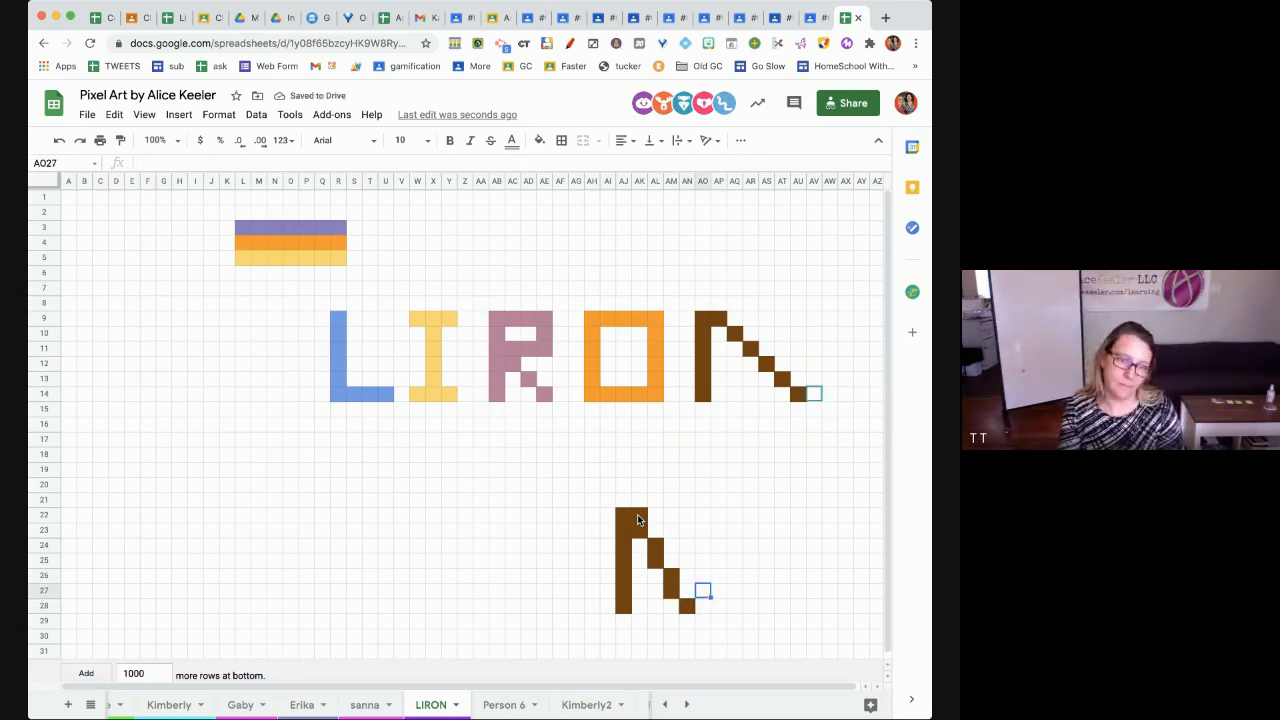
type("8")
key("Up")
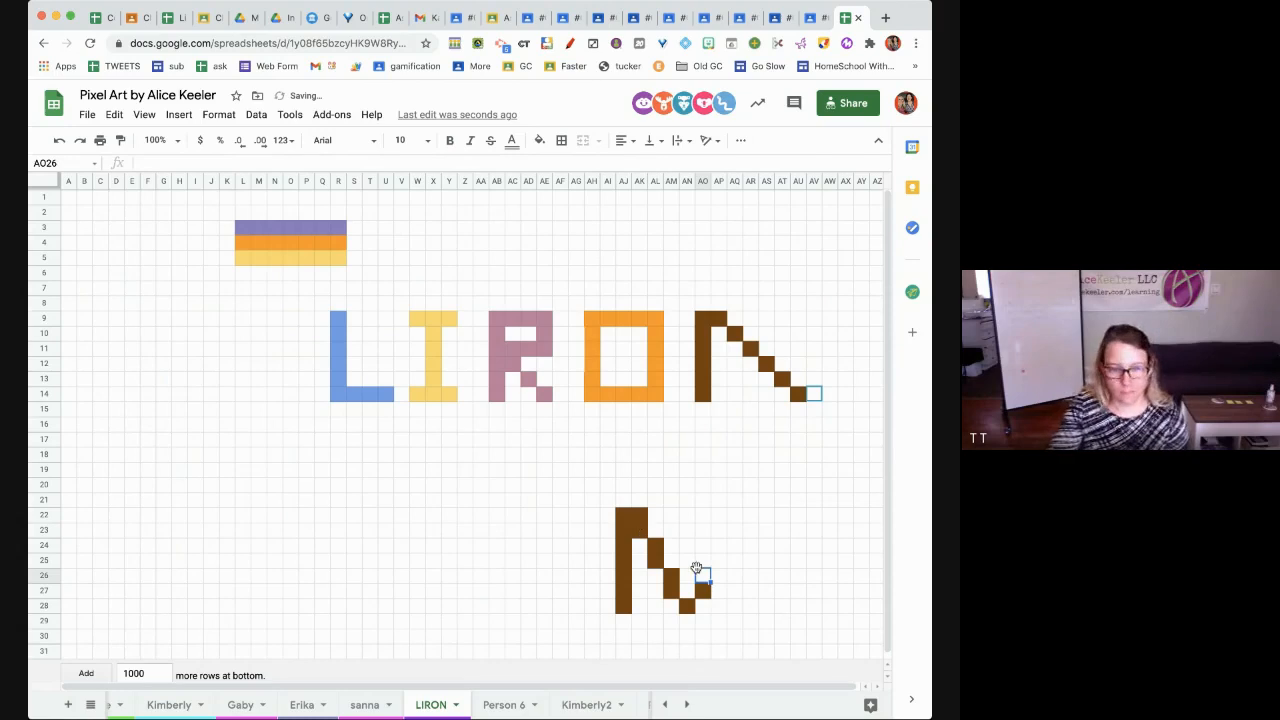
left_click_drag(703, 592, 706, 512)
left_click(703, 591)
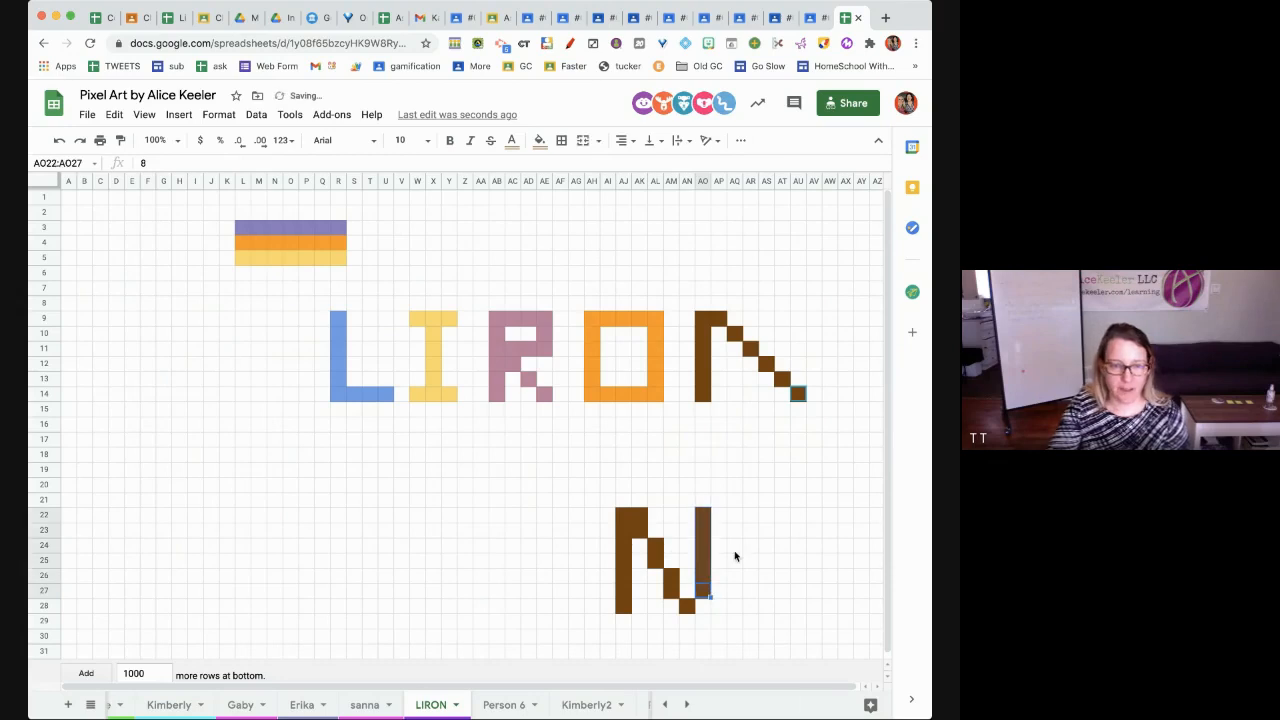
Clear the sample letter N by deleting the contents of AI20:AQ30
left_click(750, 591)
mouse_move(607, 484)
left_mouse_down()
mouse_move(712, 598)
mouse_move(733, 643)
left_mouse_up()
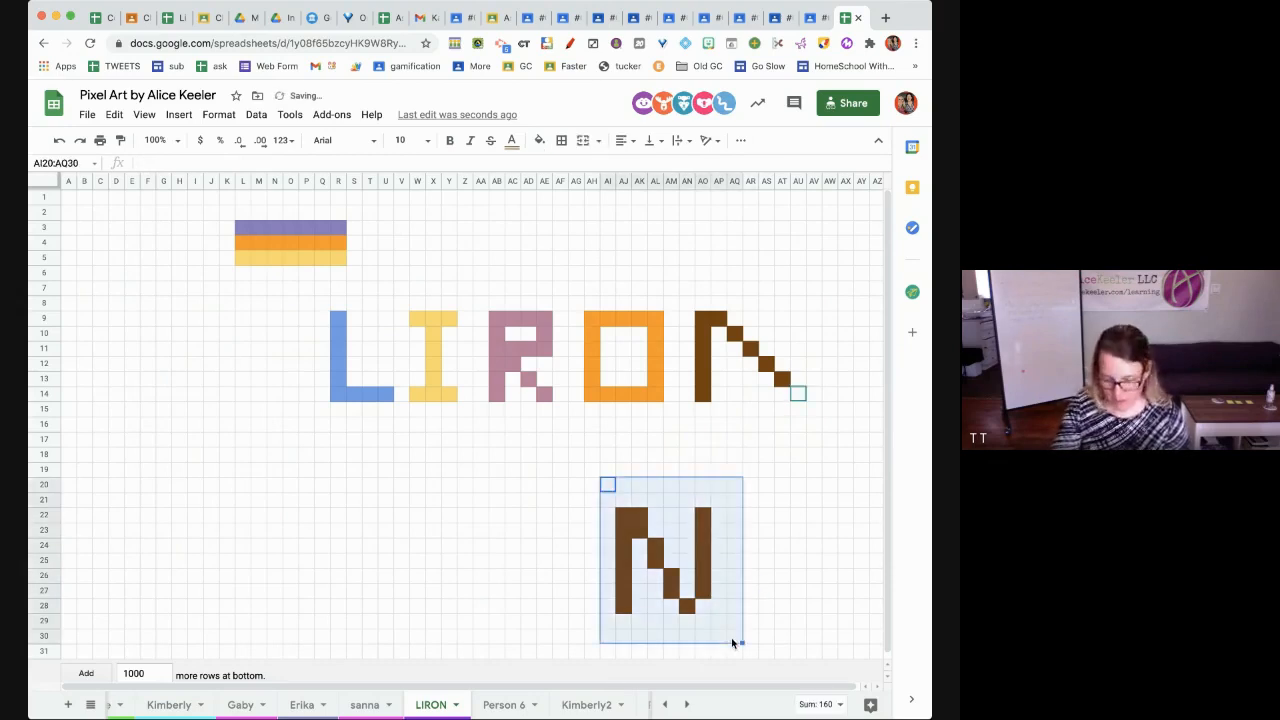
key("Delete")
left_click(722, 514)
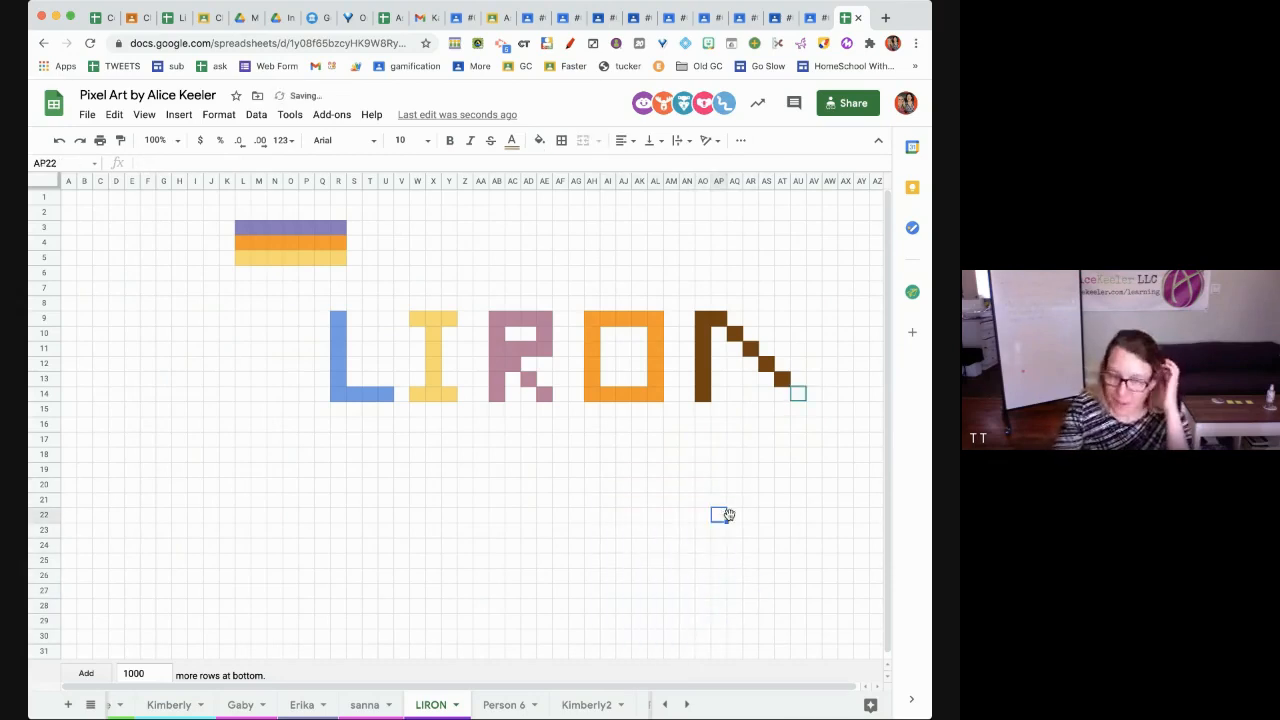
Open the hi sheet with the pixel art link and select the spreadsheet's web address
scroll(520, 702, "right", 5)
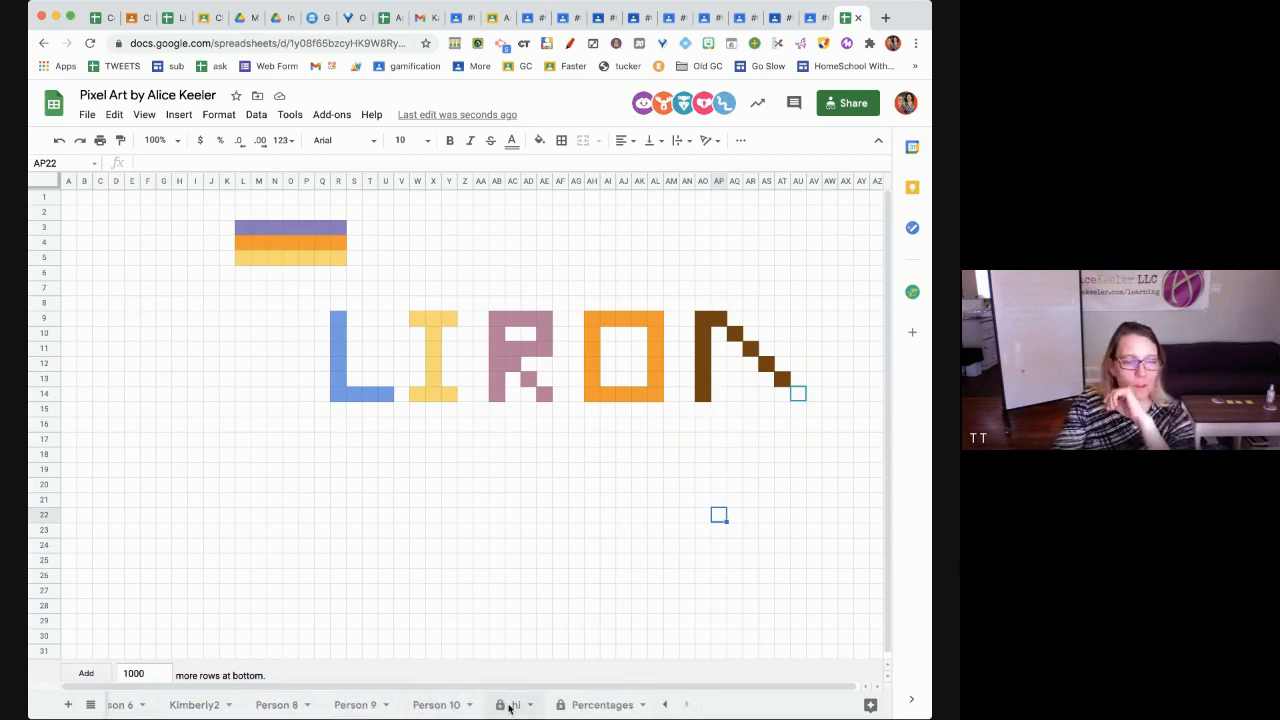
left_click(509, 705)
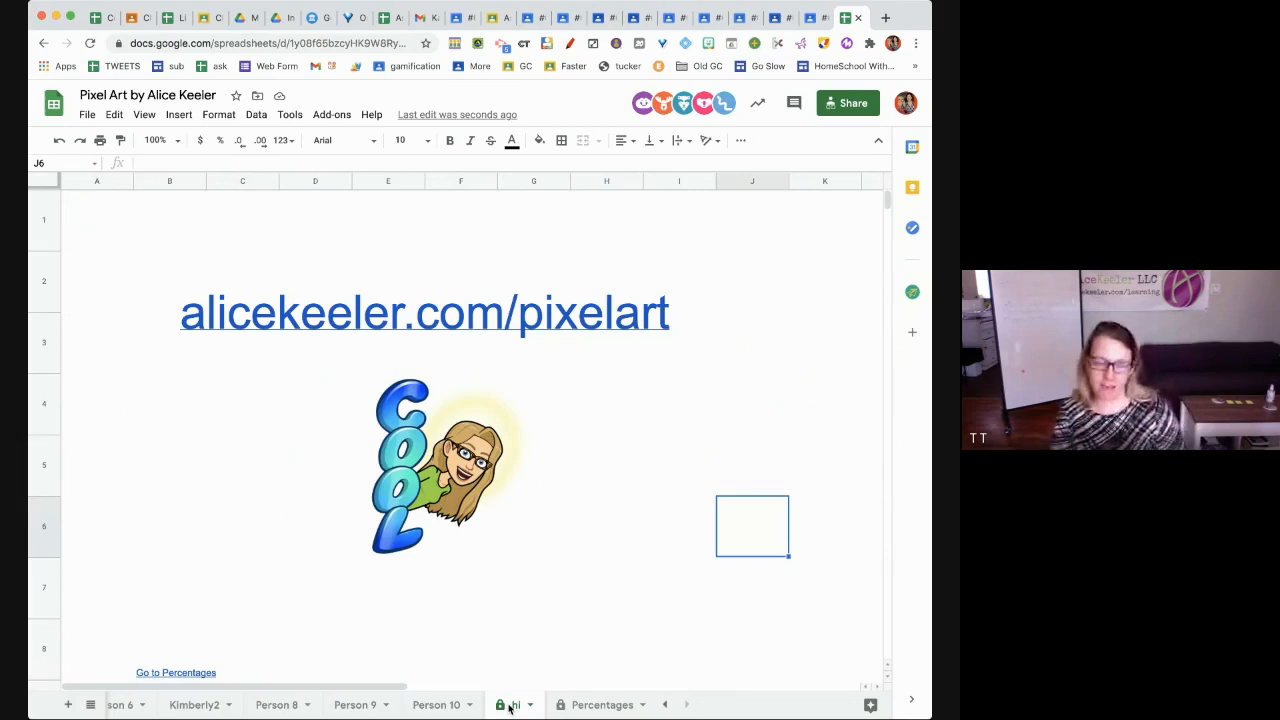
key("super+l")
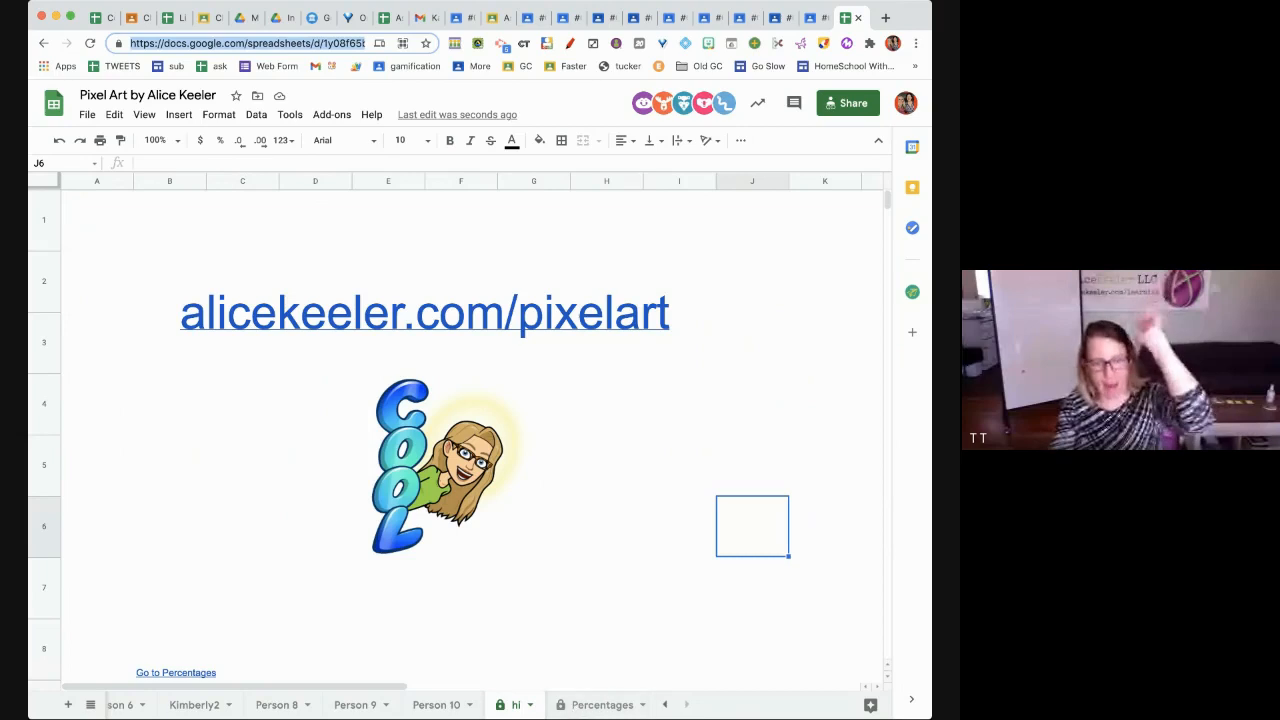
key("super+Tab")
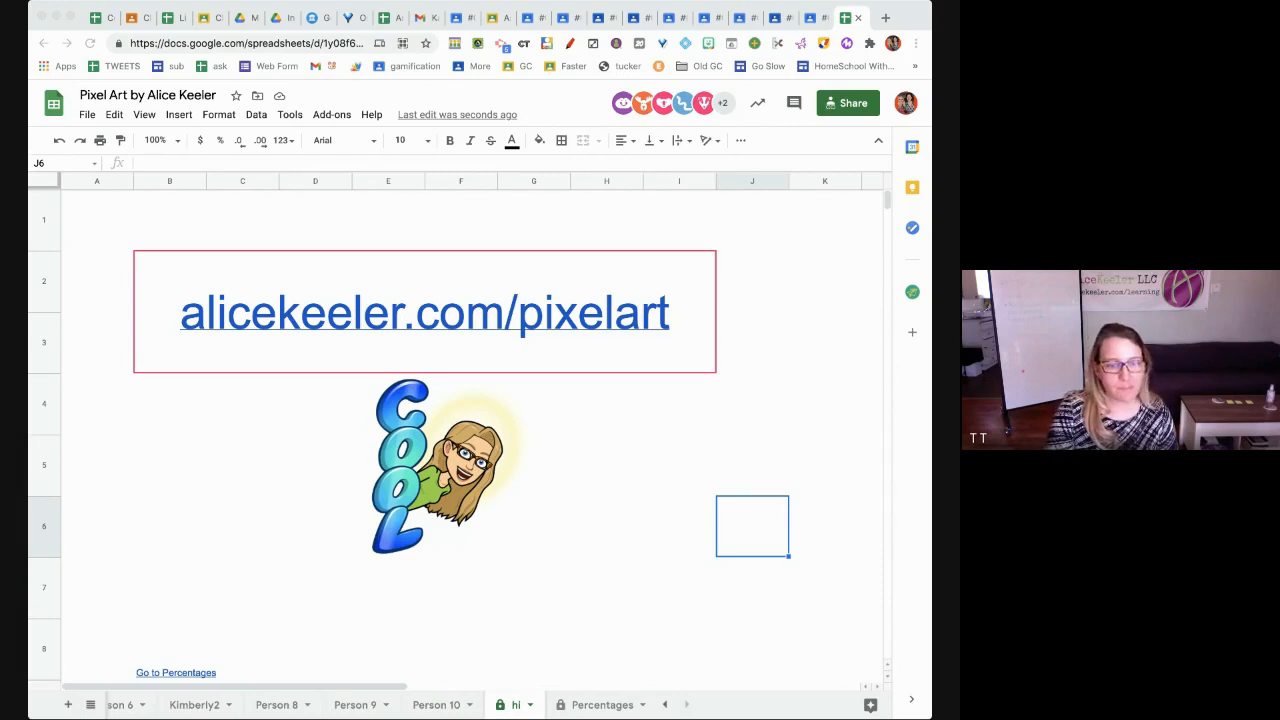
left_click(589, 714)
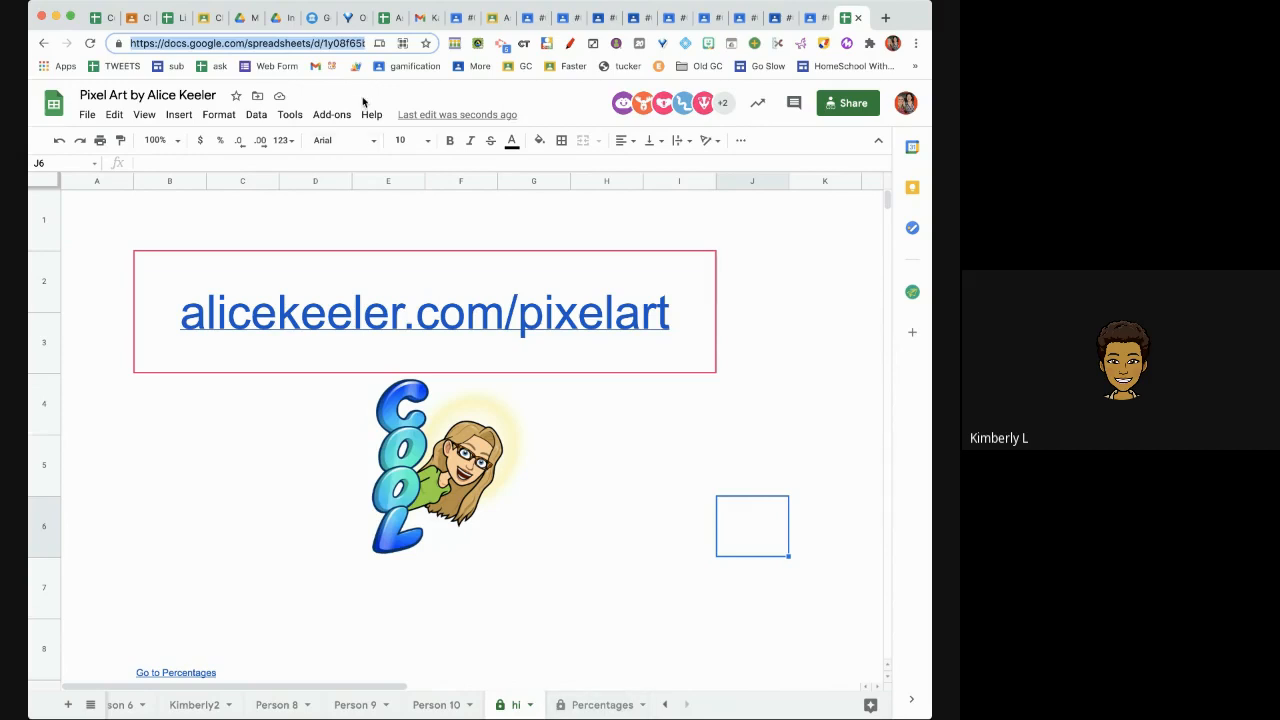
View the commands of the TemplateTab add-on, including Run TemplateTab, and leave without running any
left_click(332, 114)
mouse_move(391, 523)
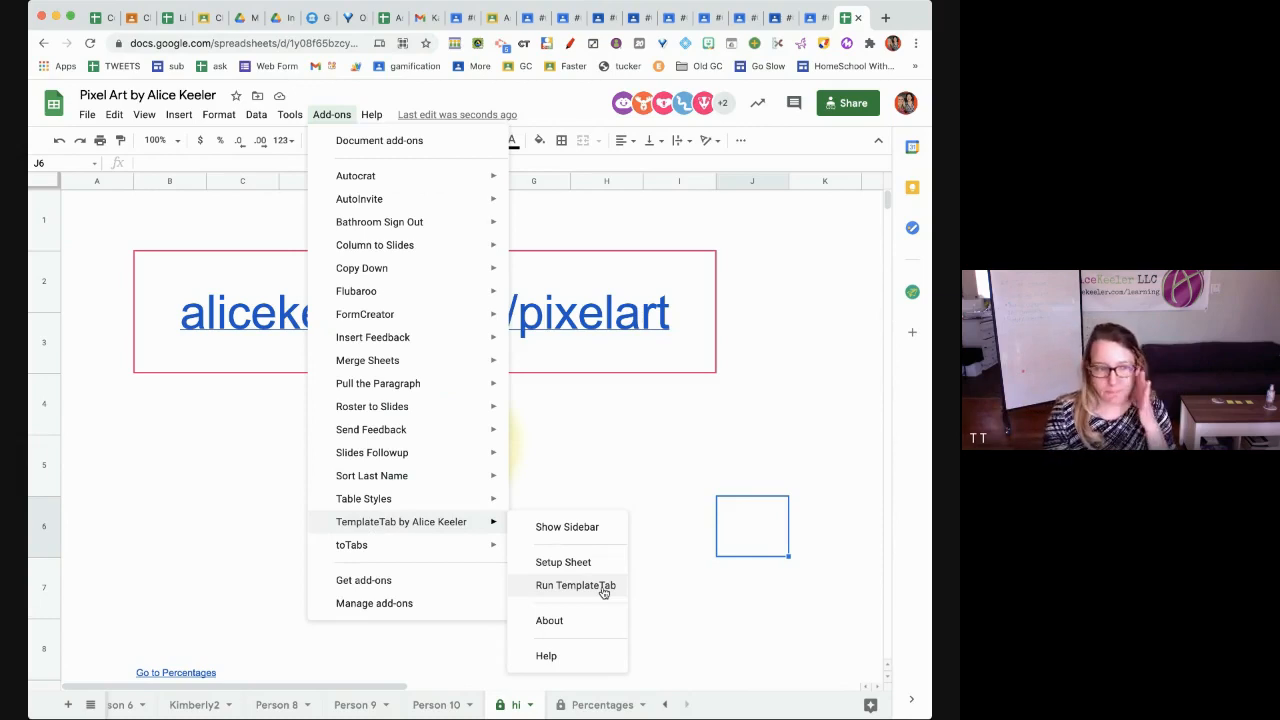
left_click(672, 606)
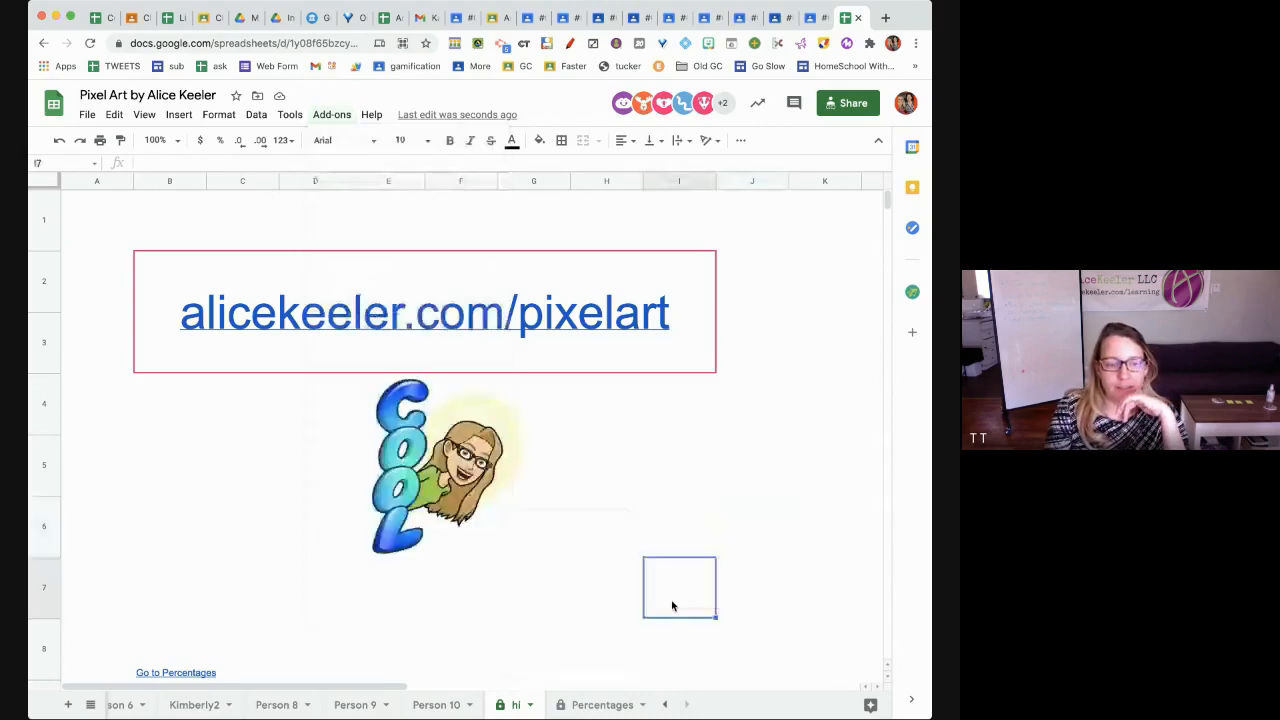
View the sheet options offered for the hi sheet, such as Protect sheet and Hide sheet, and dismiss them
left_click(597, 705)
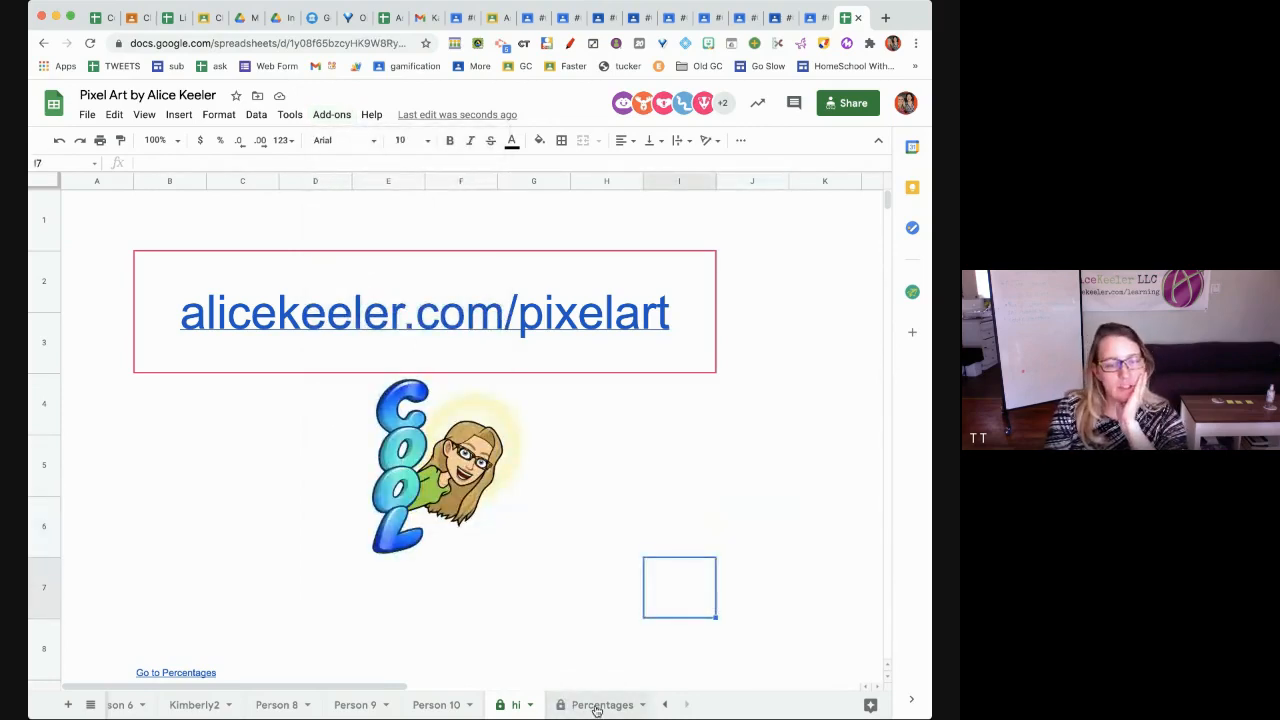
right_click(503, 706)
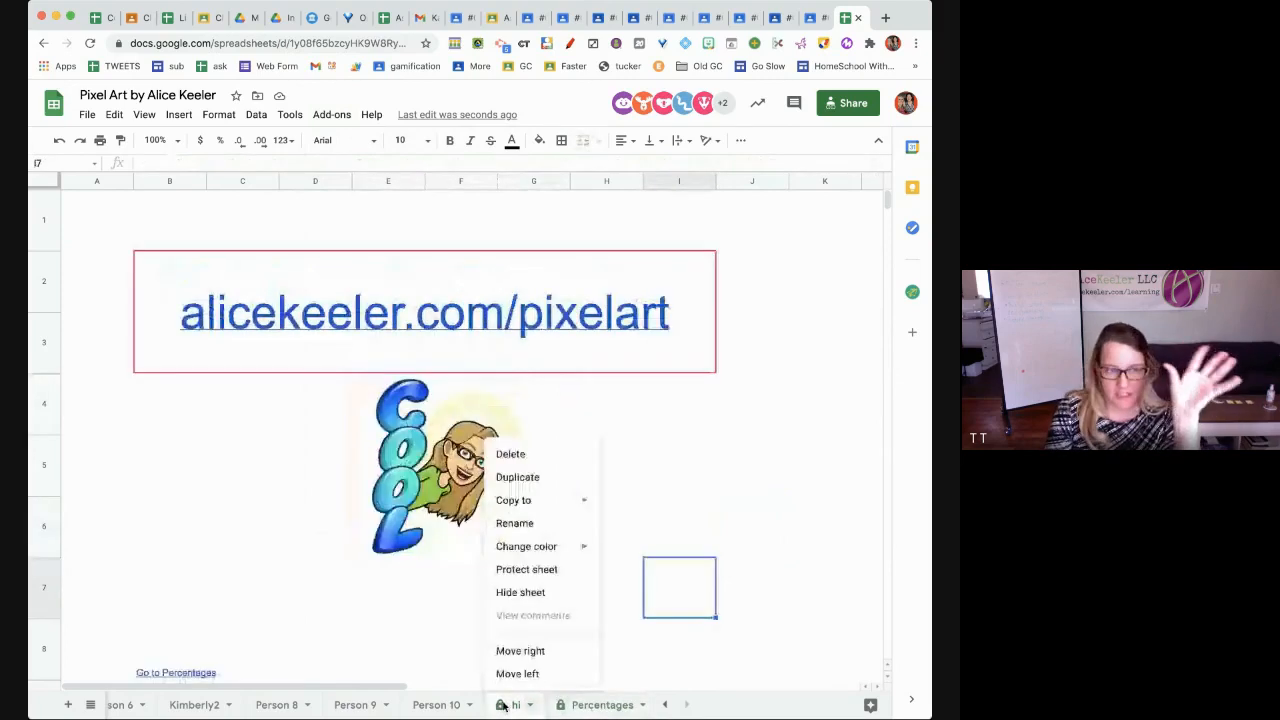
left_click(673, 631)
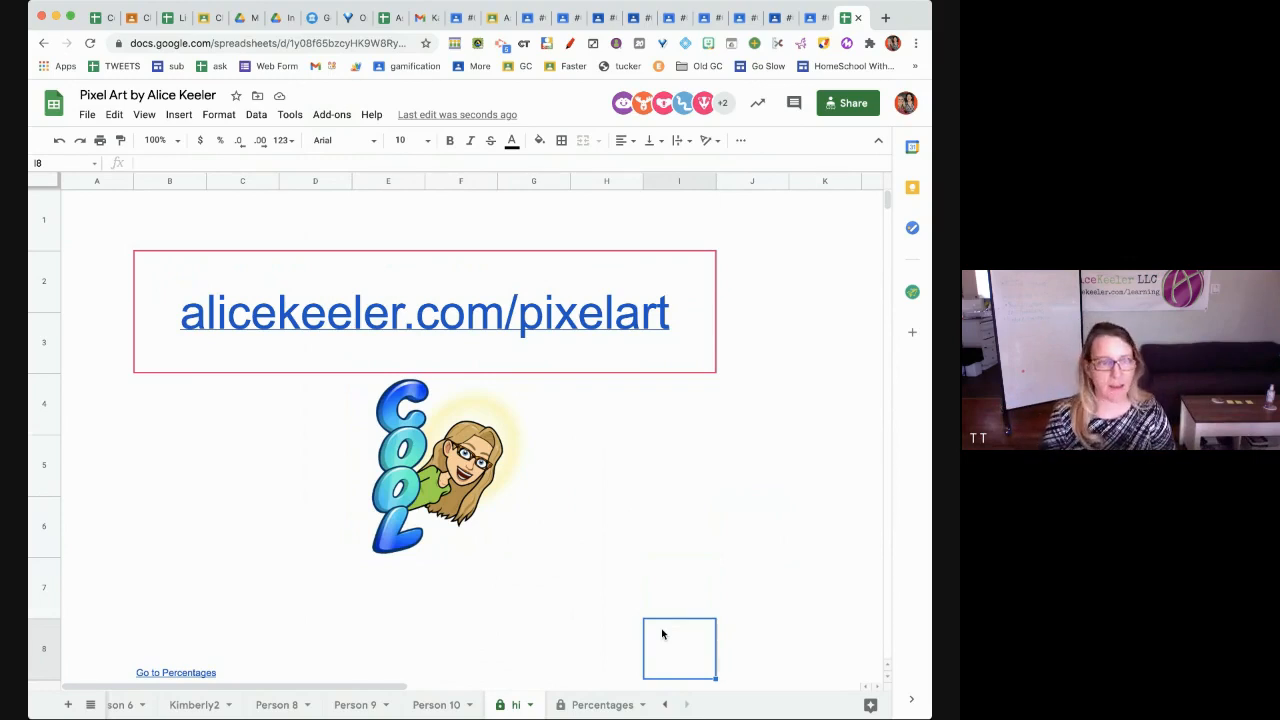
Open the Percentages sheet, select the spreadsheet's web address, and switch briefly to another app and back
left_click(587, 705)
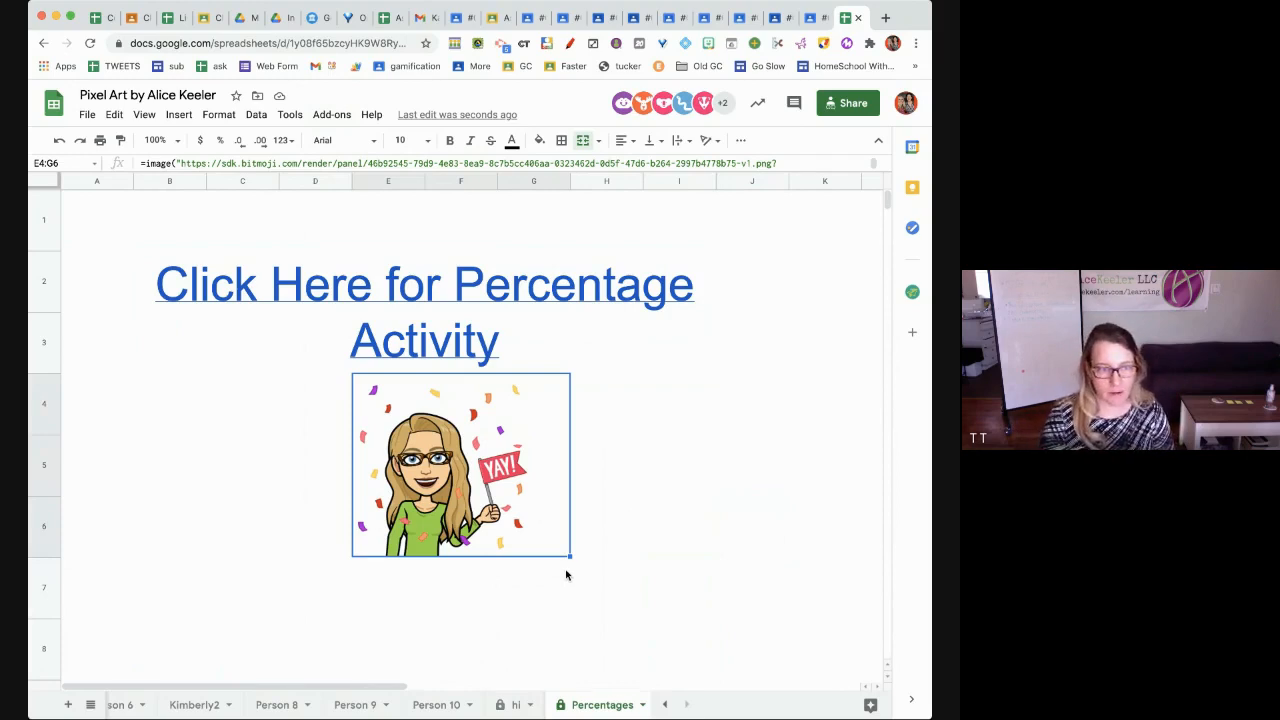
left_click(320, 42)
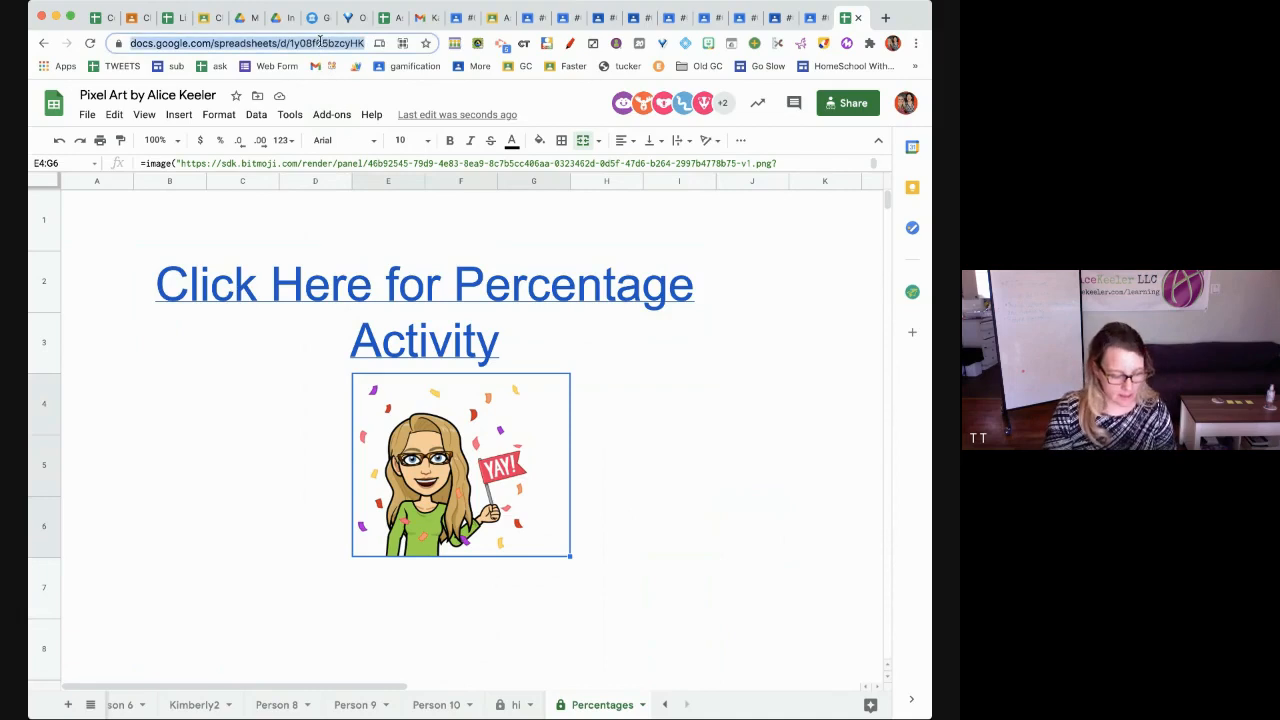
key("super+Tab")
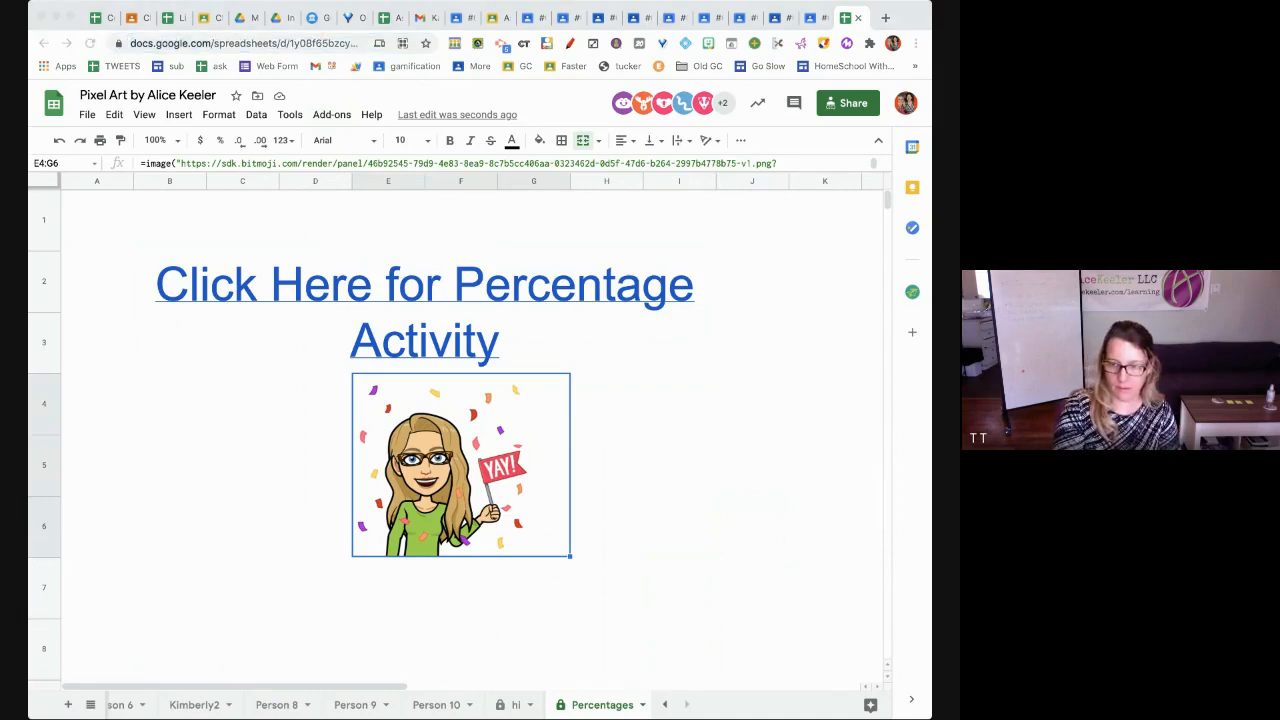
key("super+Tab")
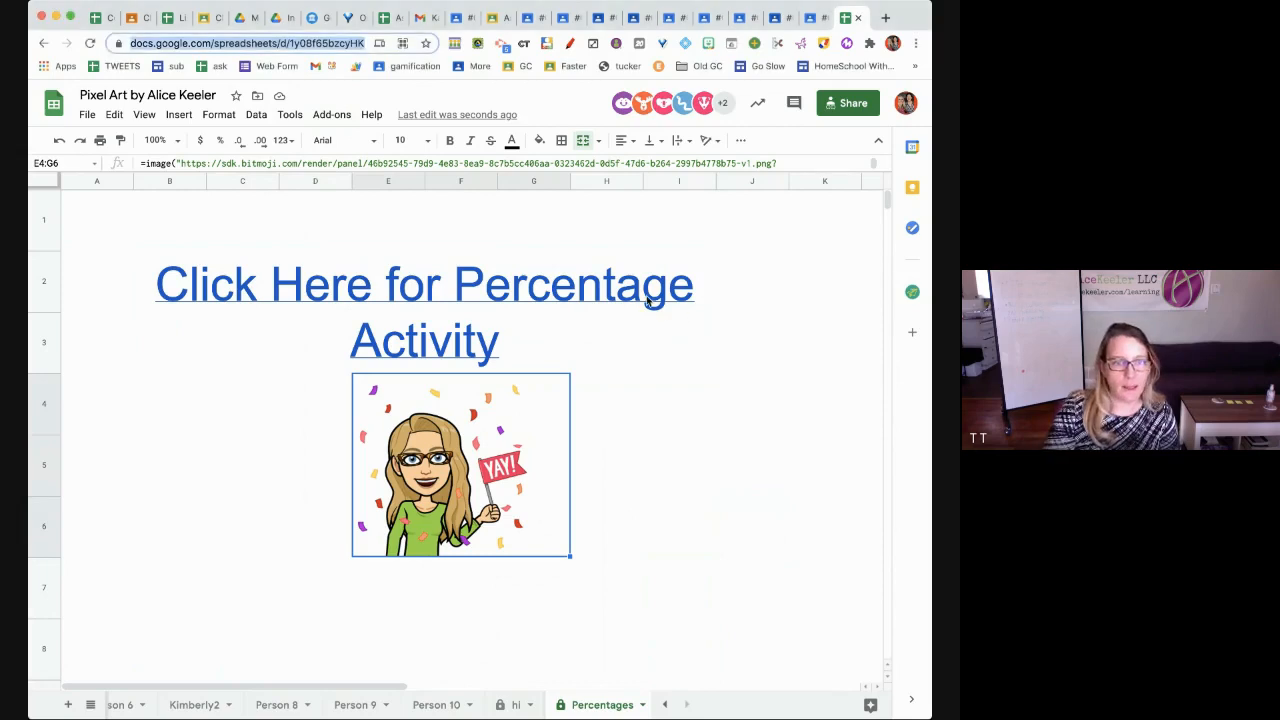
Follow the percentage activity link to its copy page and select that page's web address for sharing
left_click(627, 292)
left_click(269, 386)
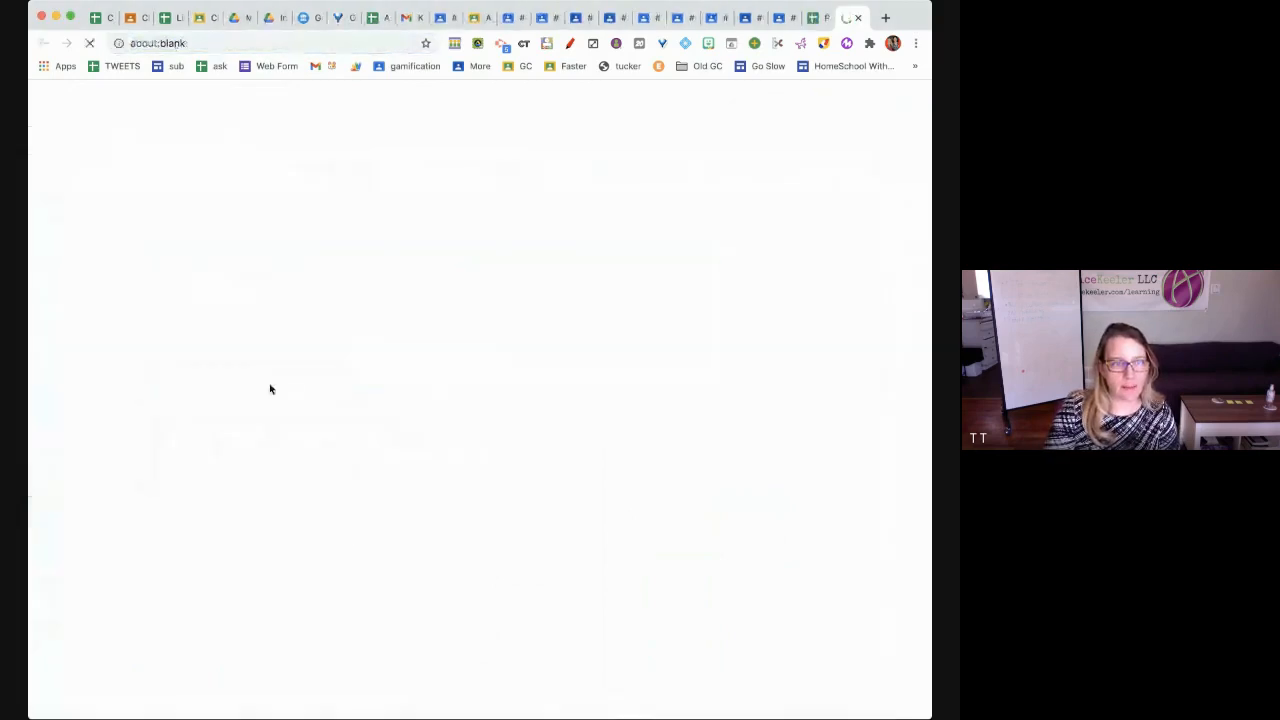
left_click(268, 42)
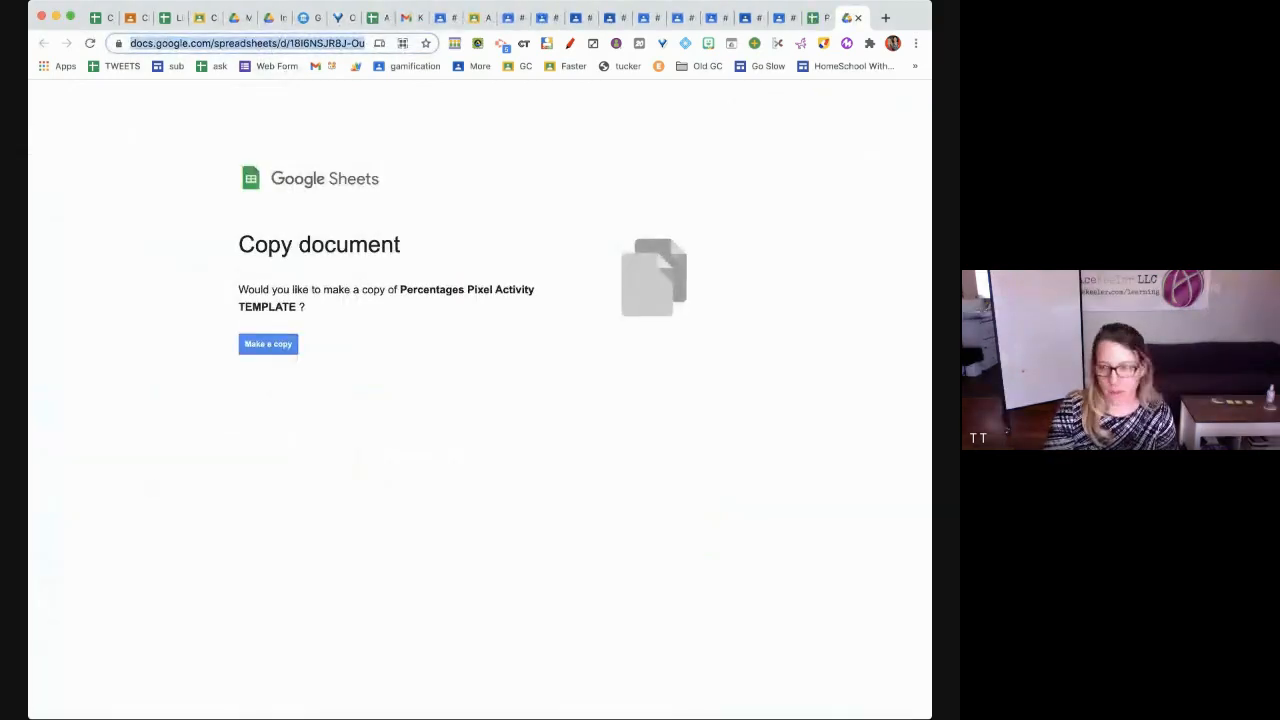
key("super+Tab")
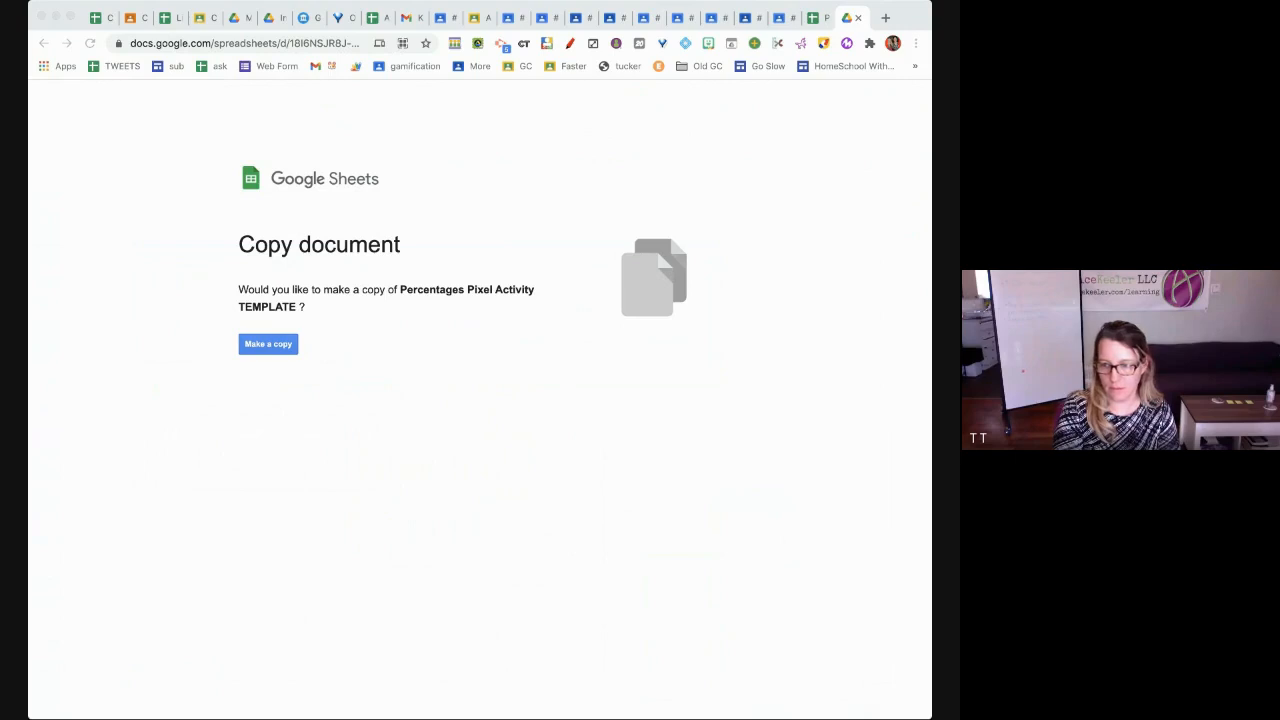
left_click(511, 577)
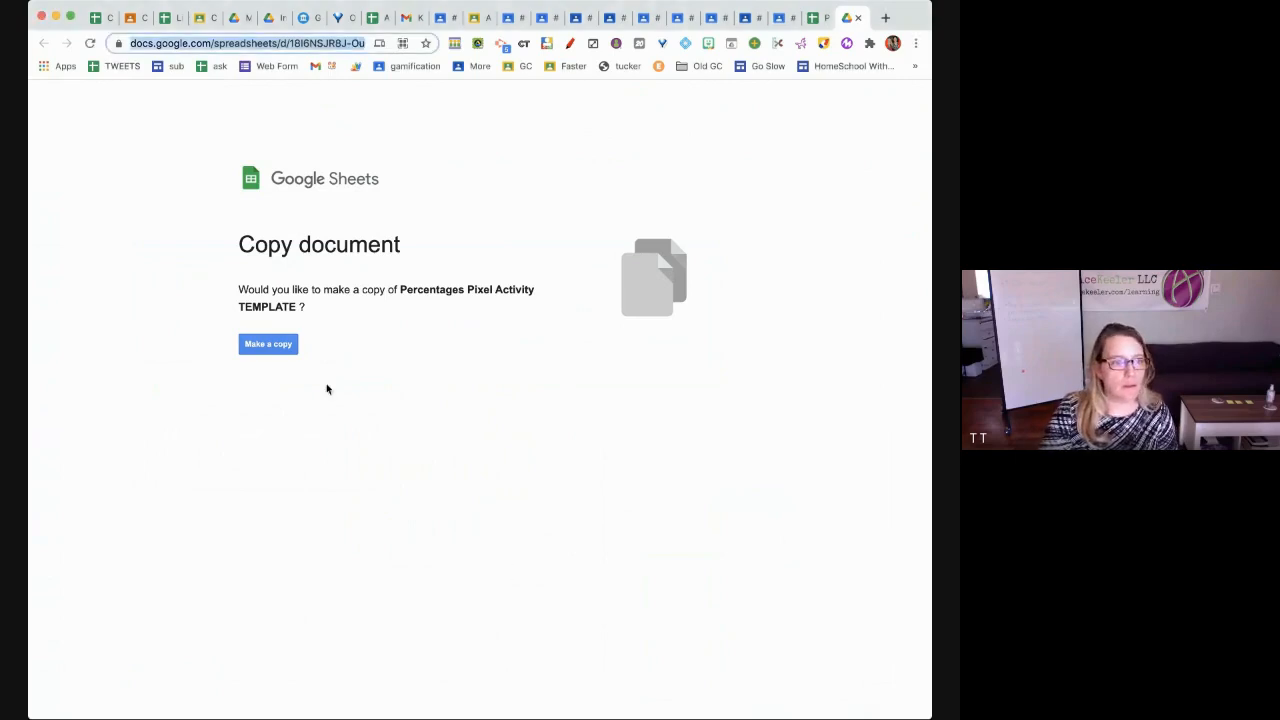
Make a copy of Percentages Pixel Activity TEMPLATE and enter the student's first name in the name box on the Directions sheet
left_click(283, 346)
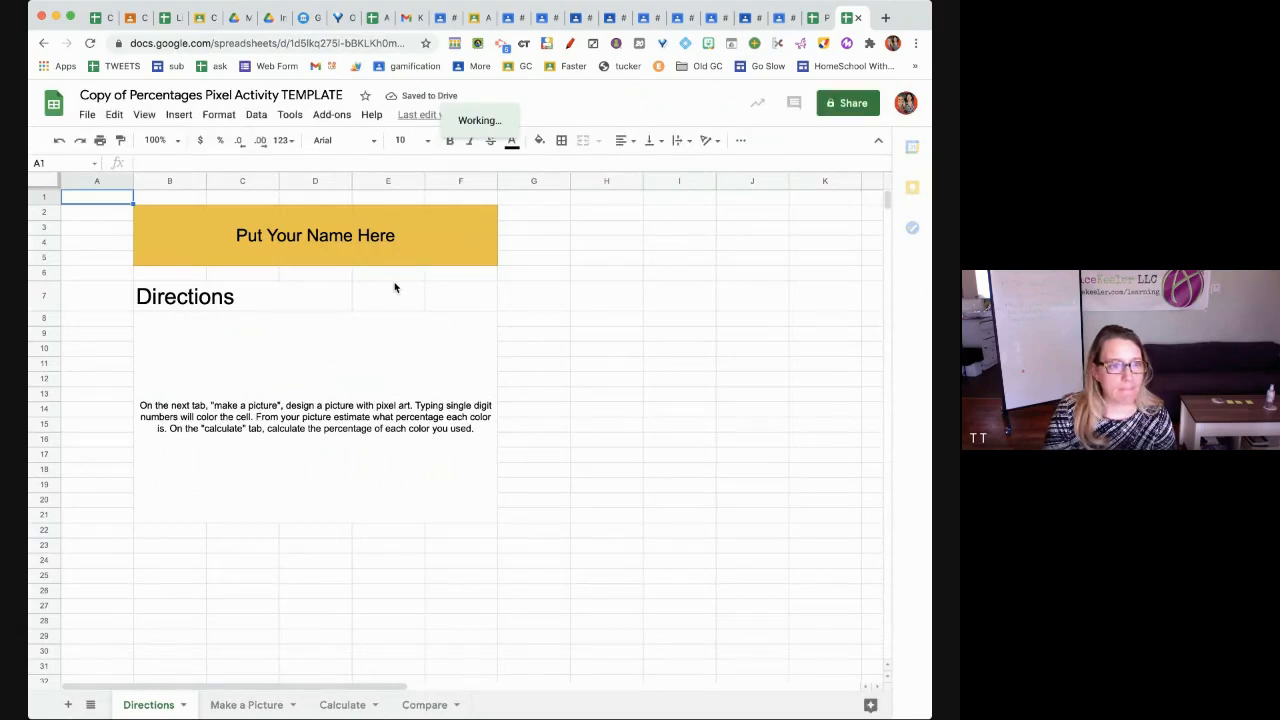
left_click(575, 337)
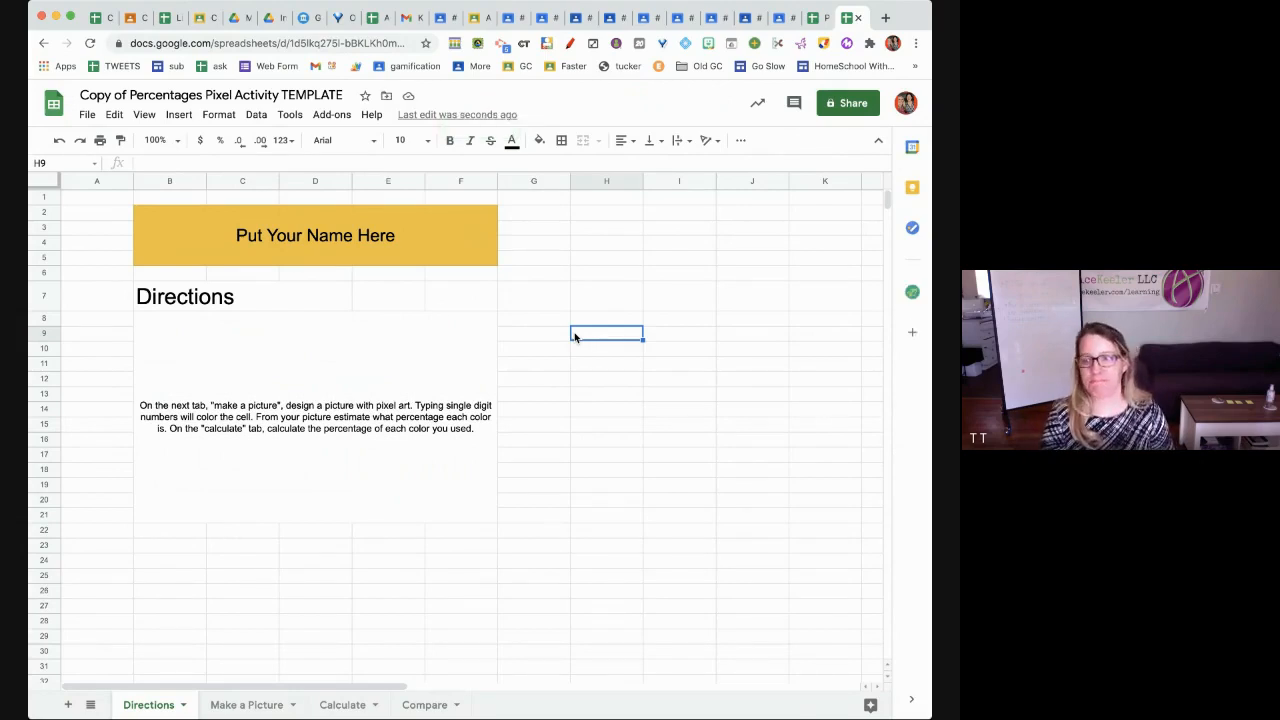
left_click(353, 256)
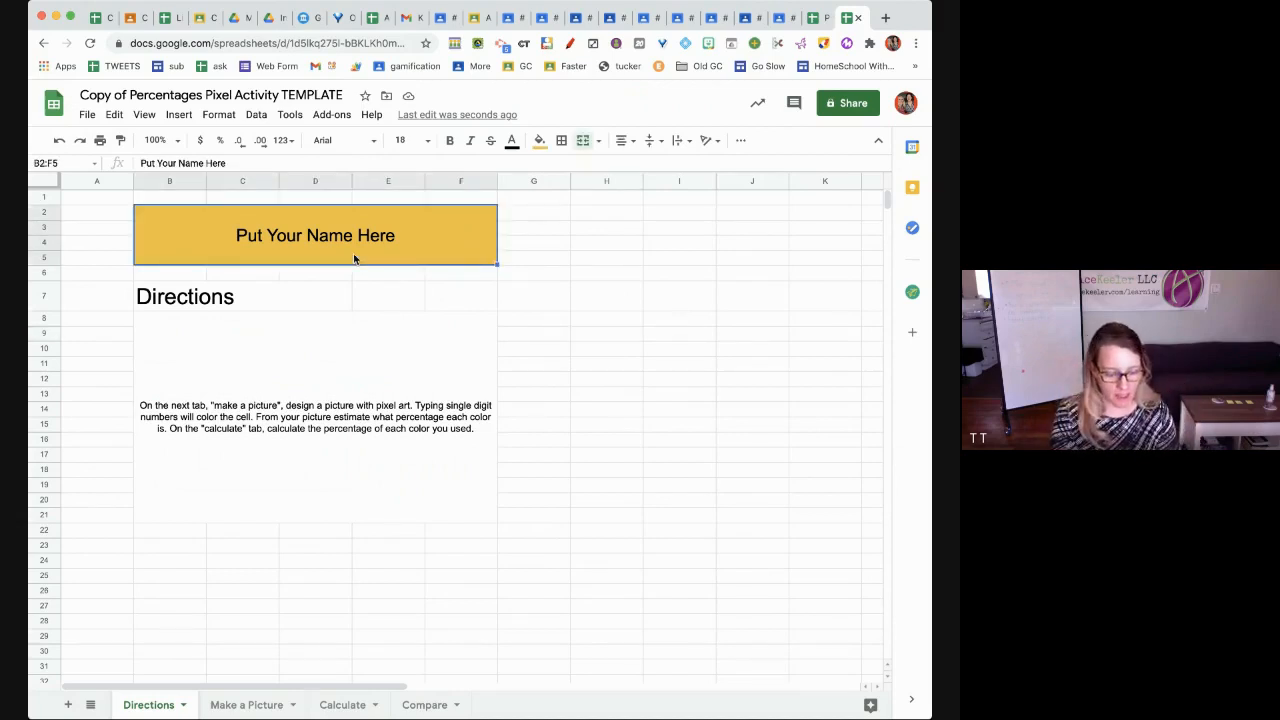
type("Alice")
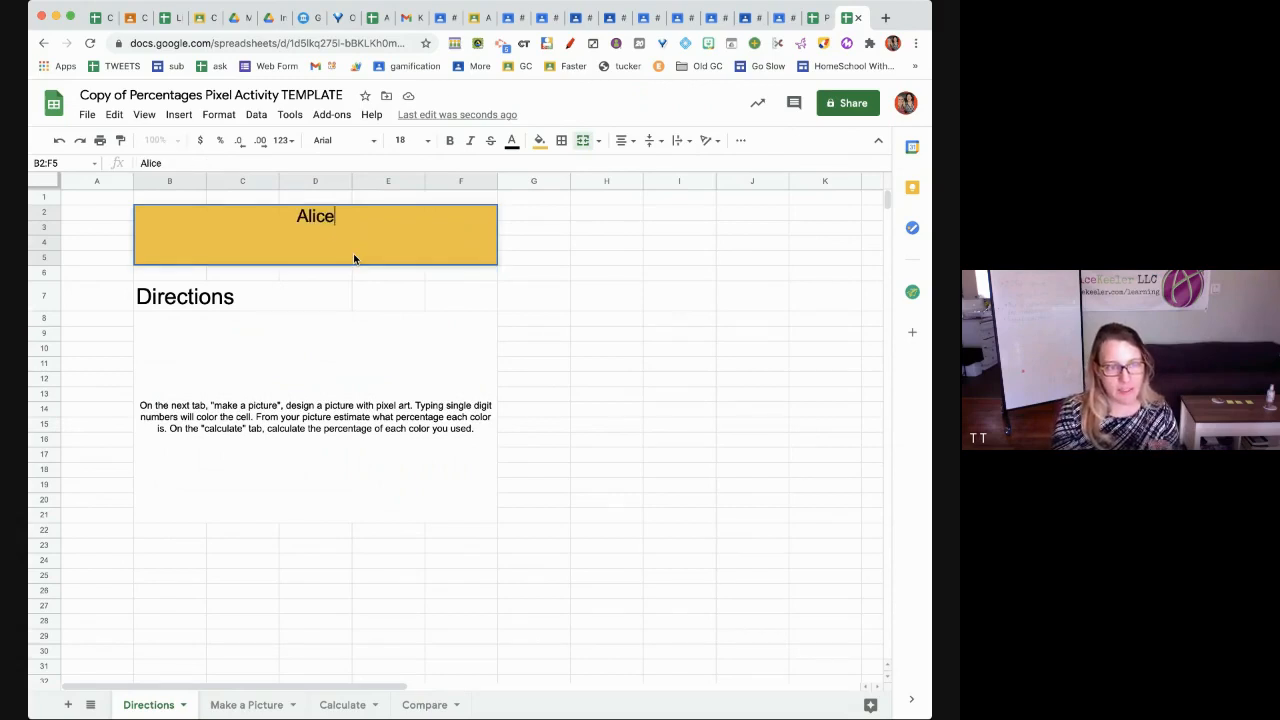
key("Return")
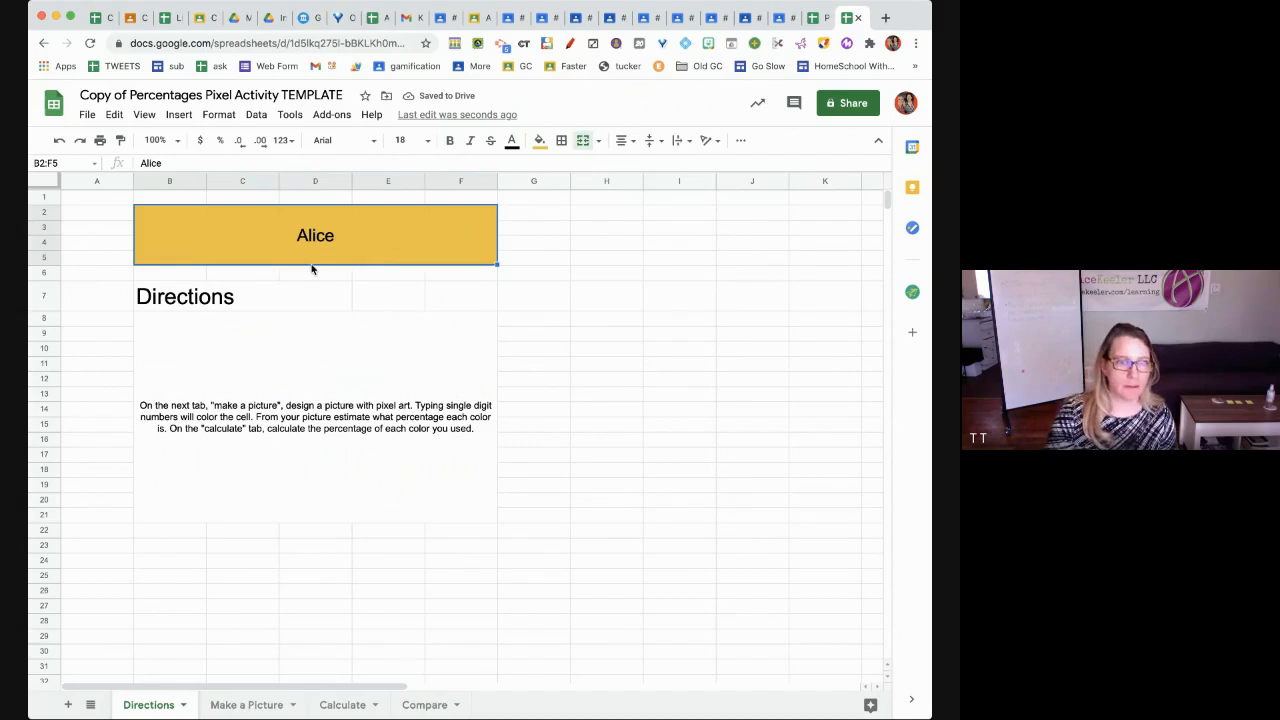
left_click(315, 545)
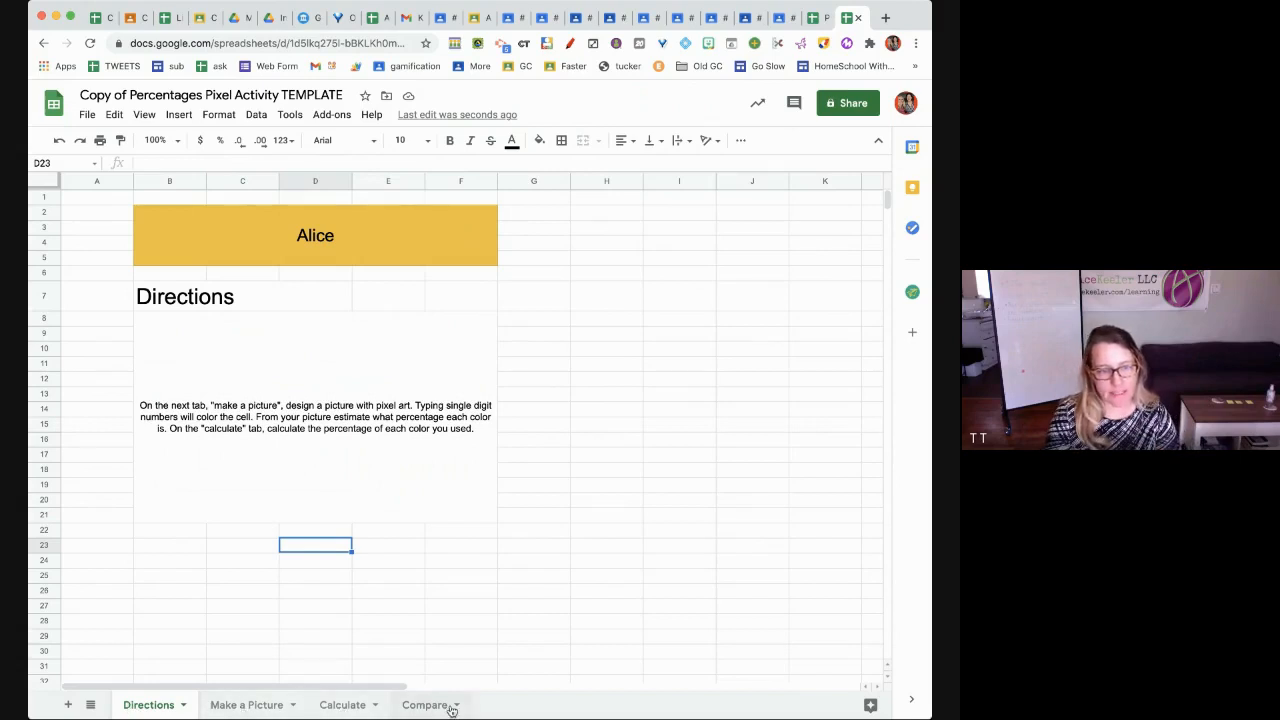
On the Make a Picture sheet, fill E8:L9 with the number 4 to draw a green block
left_click(252, 708)
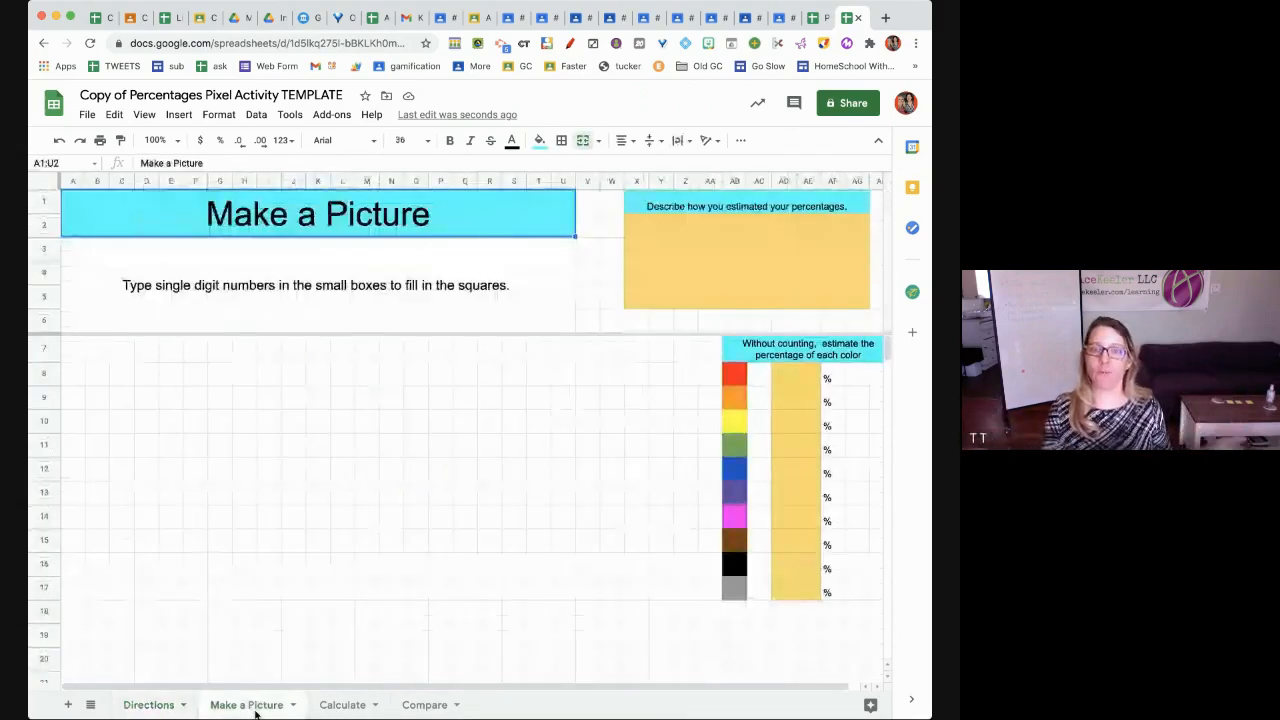
left_click(163, 380)
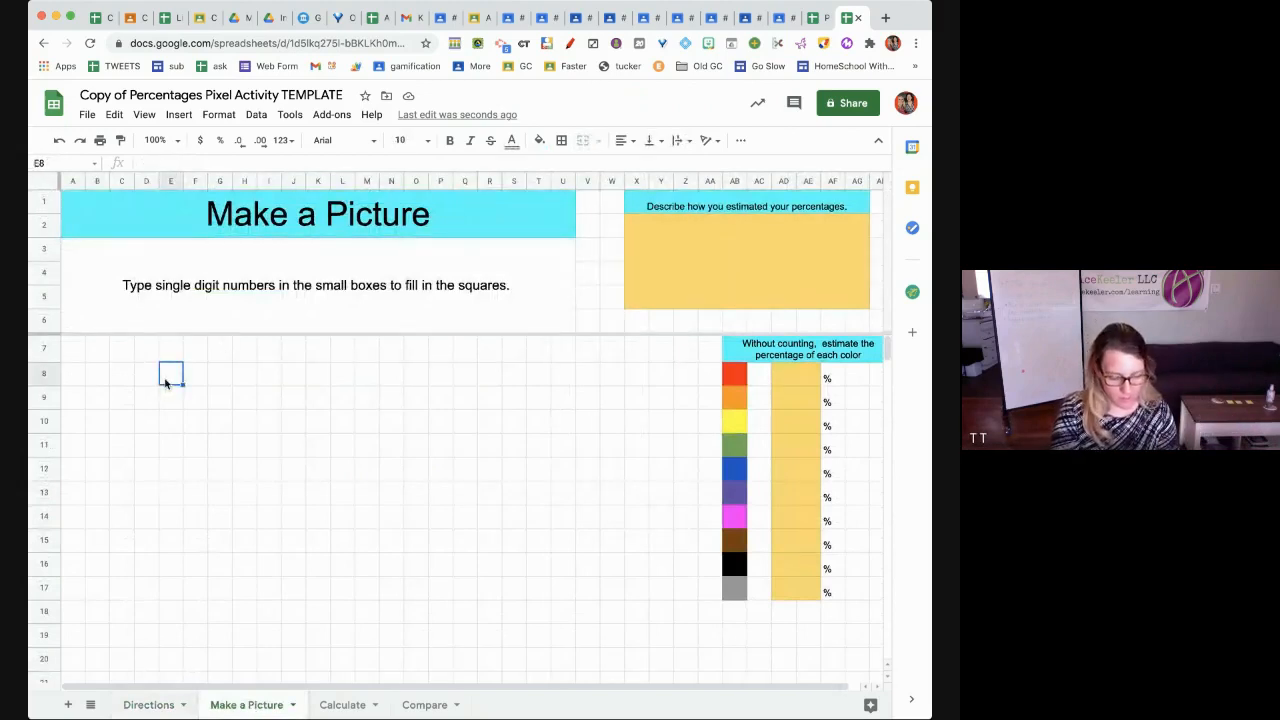
type("4\t4\t4\t4\t4\t4\t4")
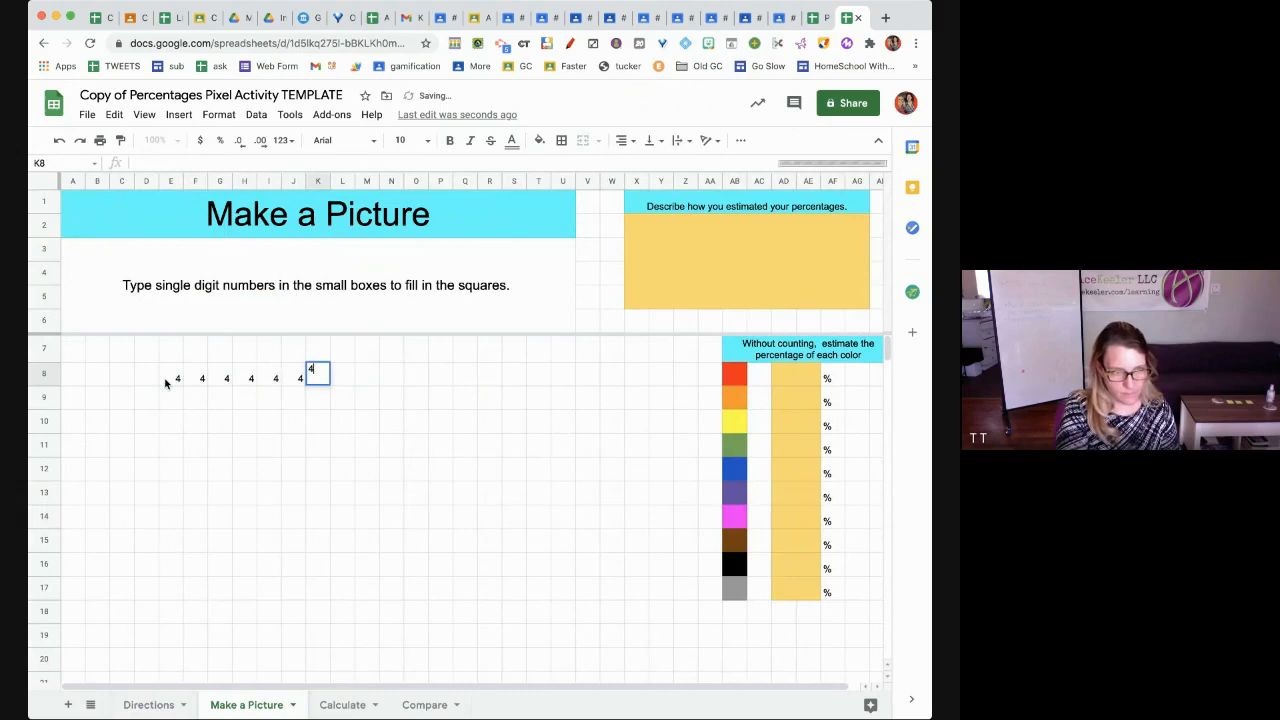
key("Return")
type("4\t4\t4\t4\t4\t4\t4")
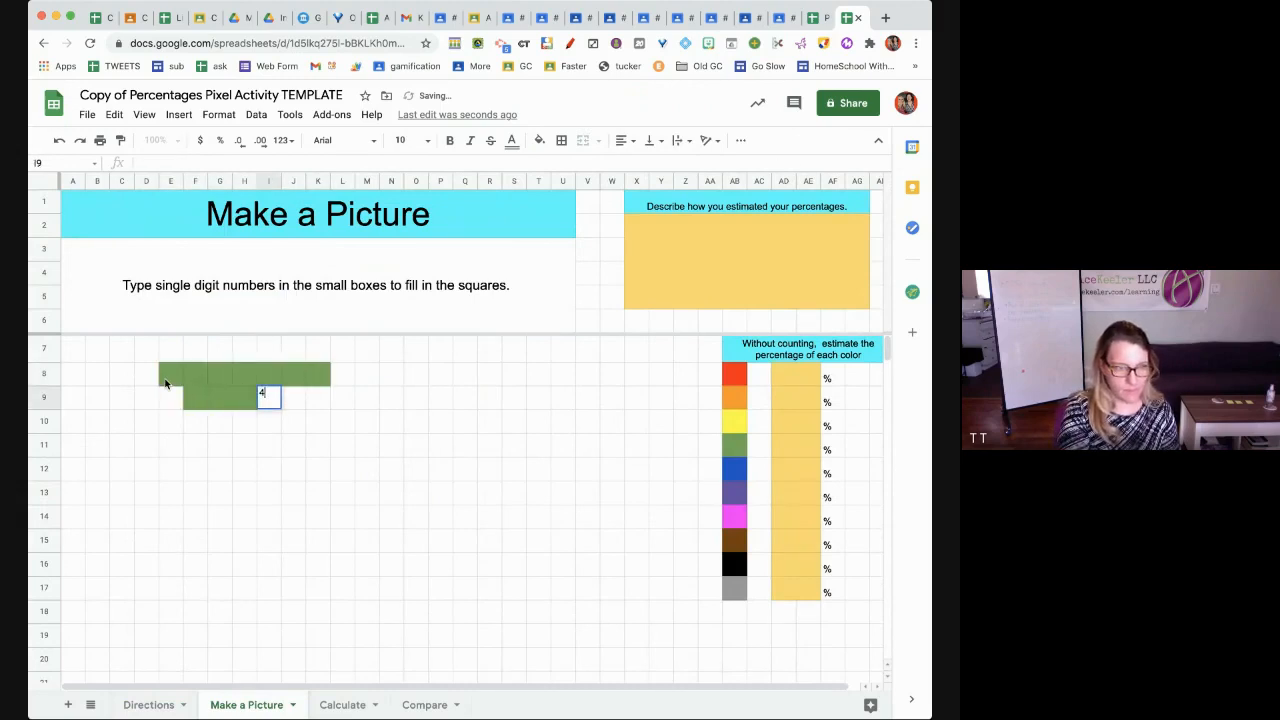
left_click(165, 402)
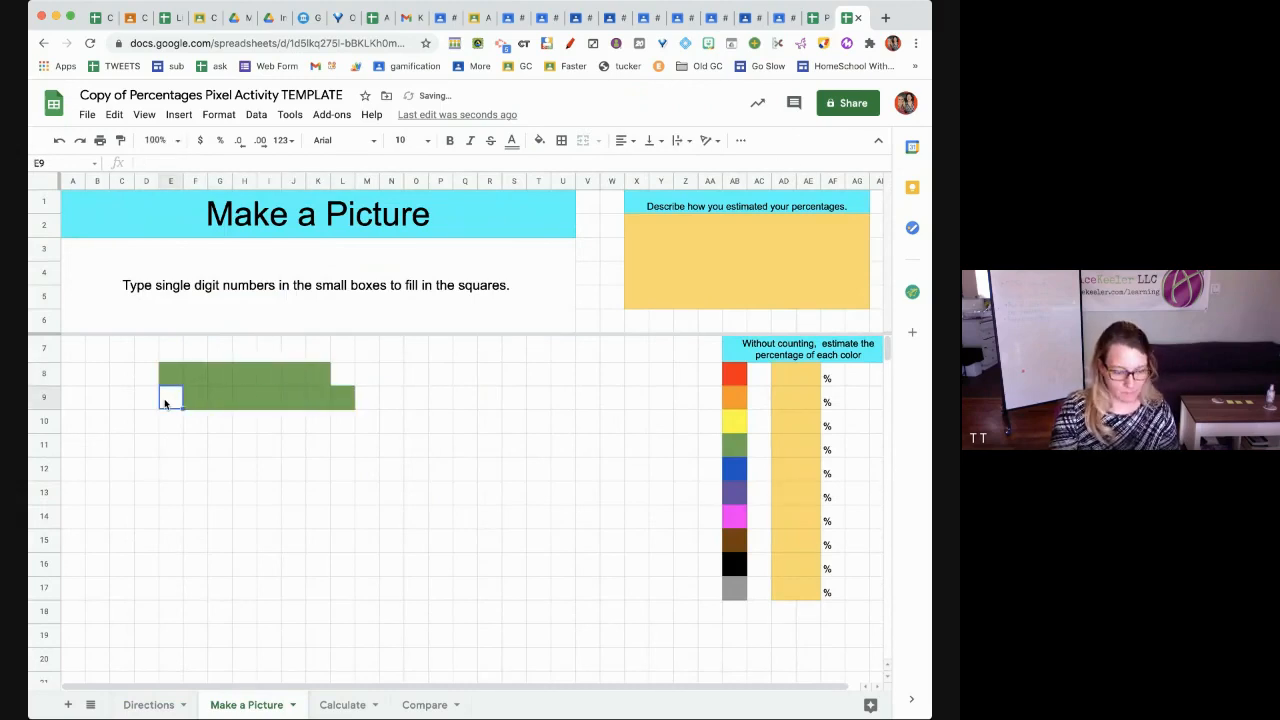
type("4")
left_click(338, 375)
type("4")
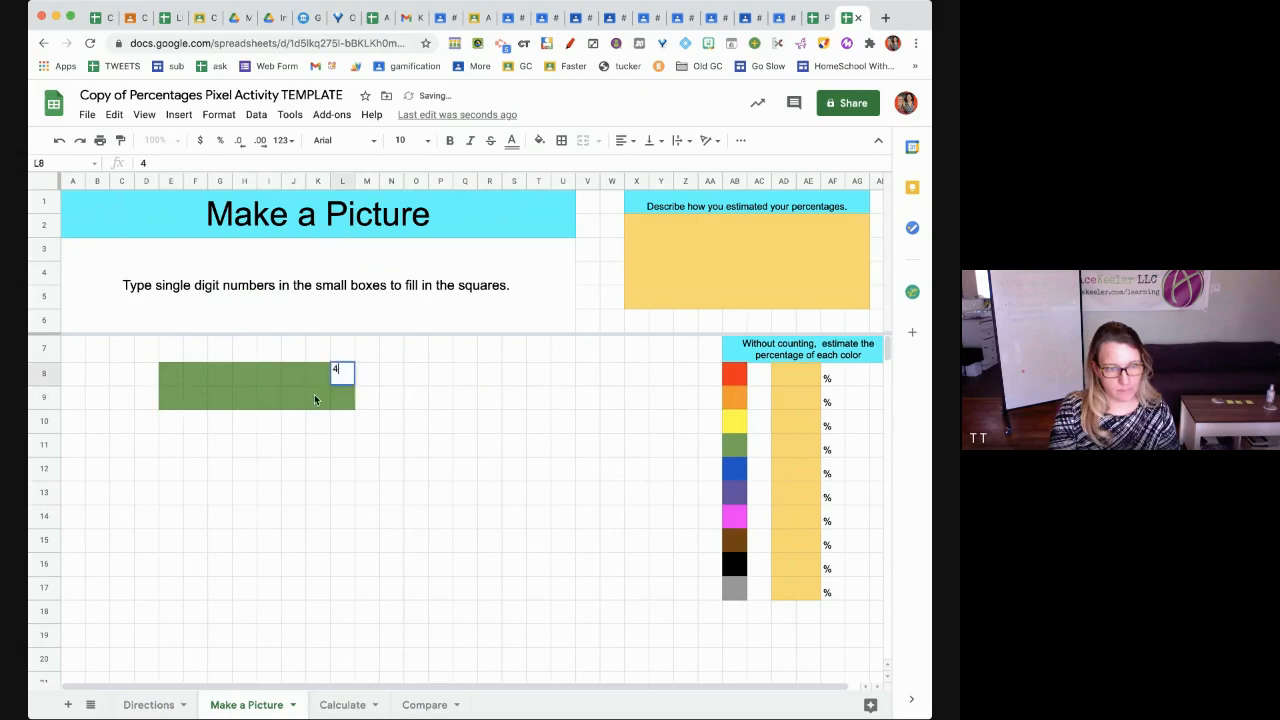
Fill row 10 from E to N with pairs 4 4, 9 9, 4 4, 9 9, 4 4 for the green face and black eyes
left_click(172, 424)
type("4")
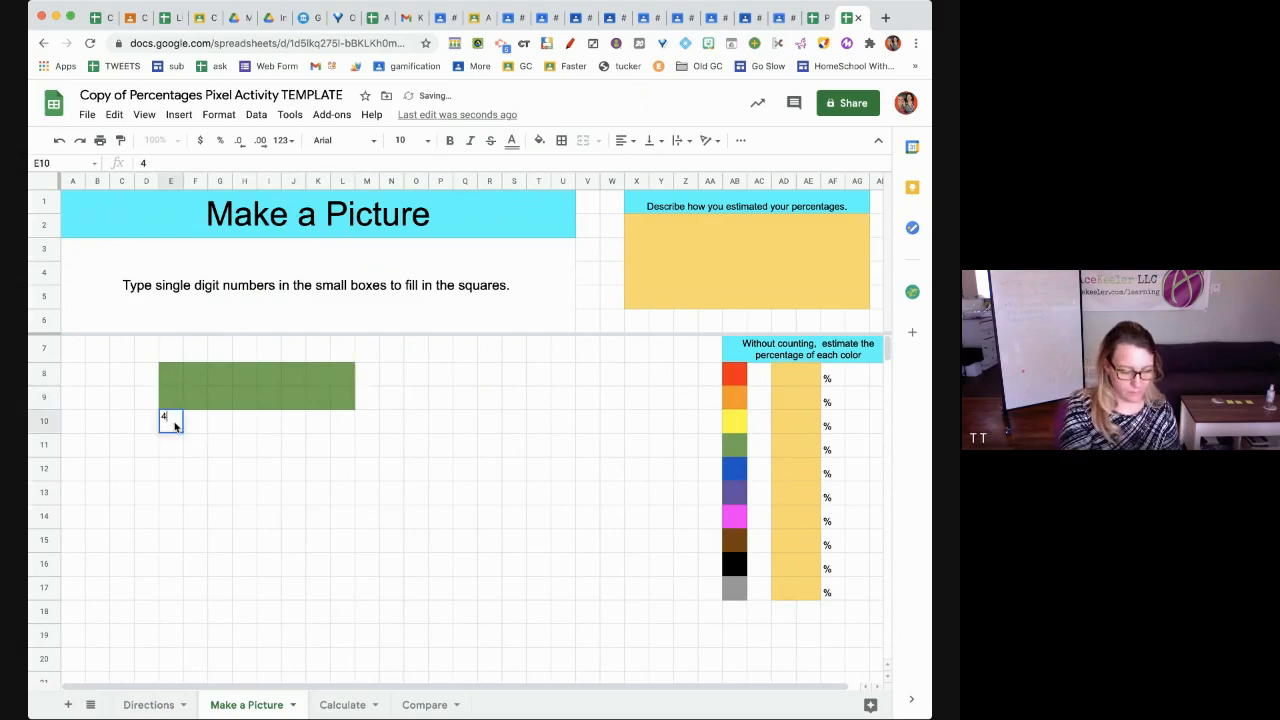
key("Tab")
type("4")
key("Tab")
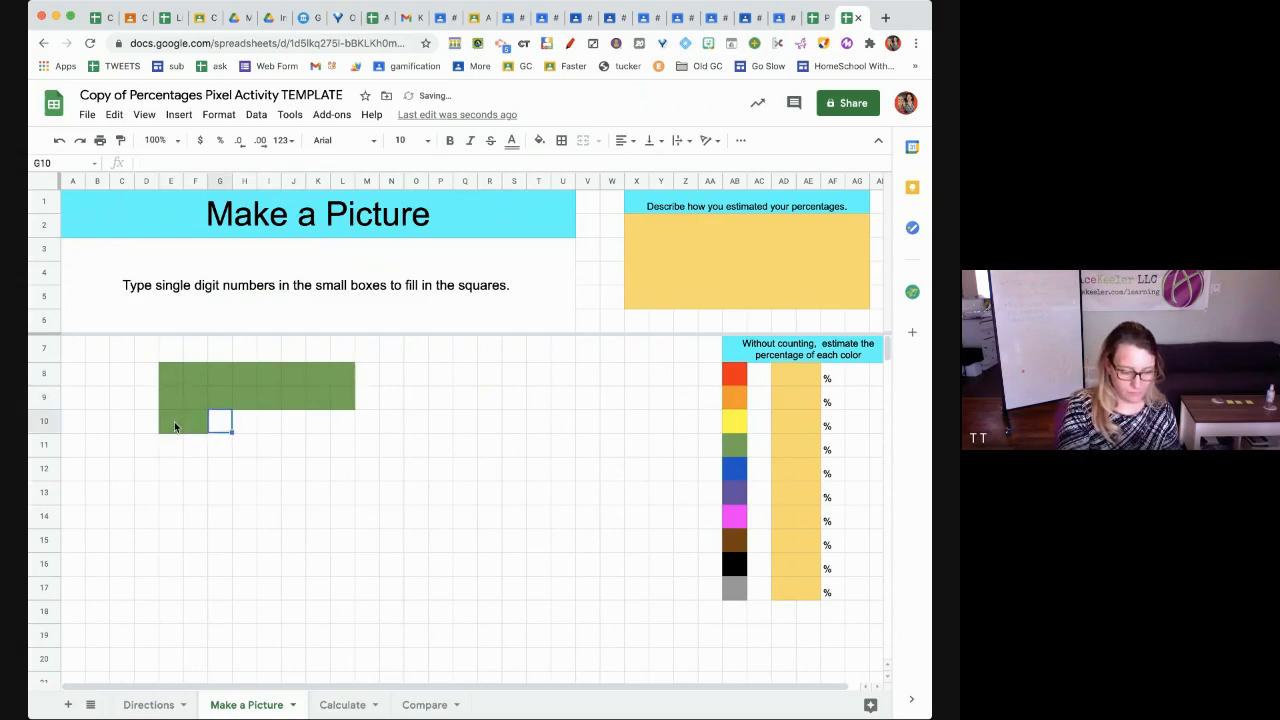
type("9")
key("Tab")
type("9")
key("Tab")
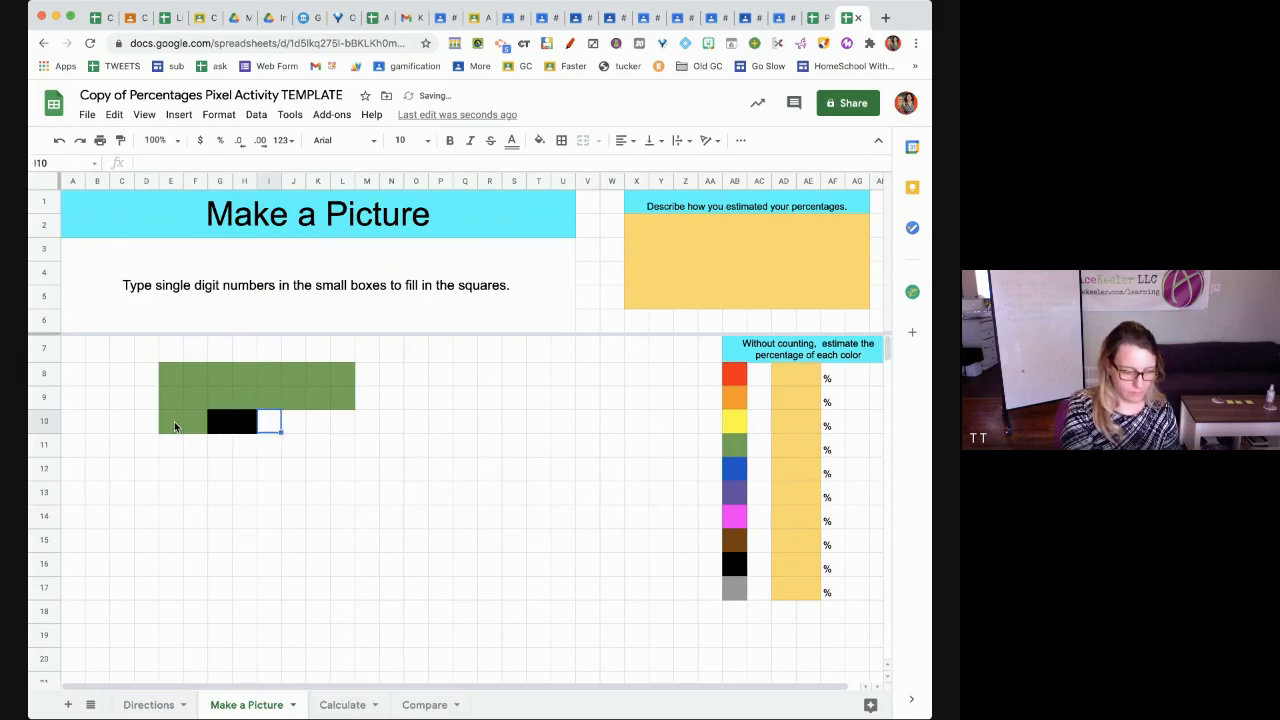
type("4")
key("Tab")
type("4")
key("Tab")
type("9")
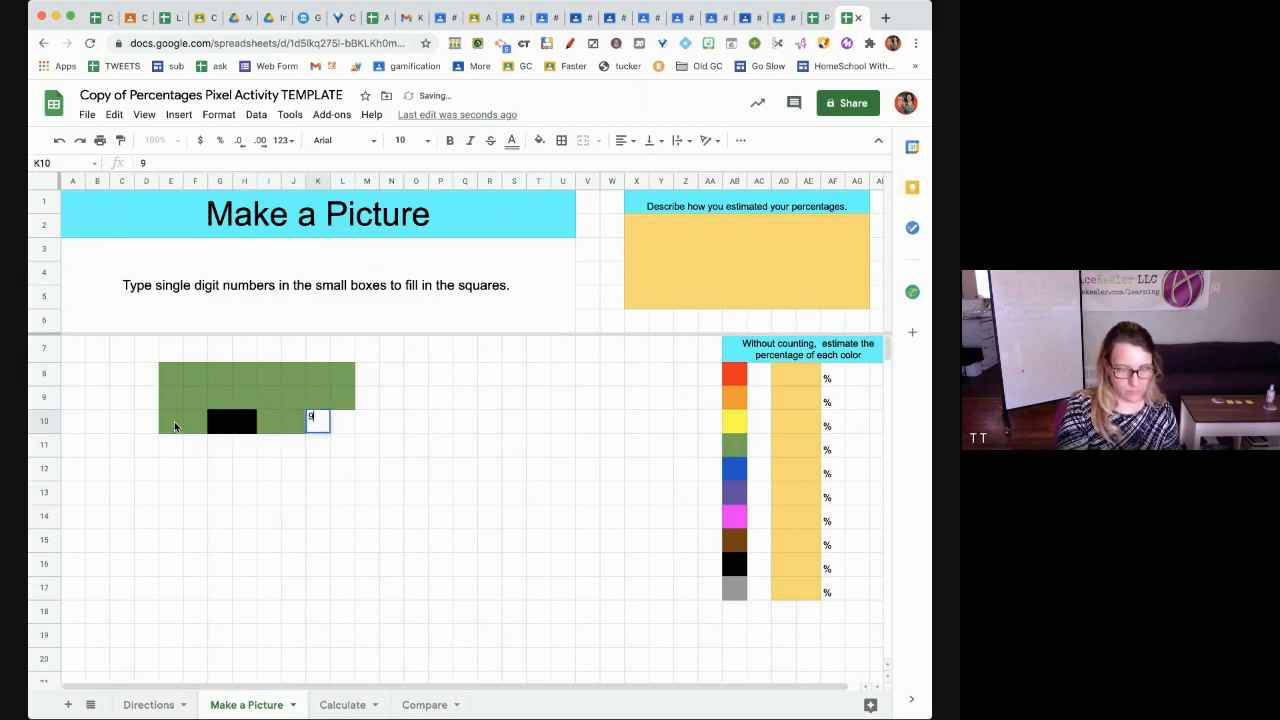
key("Tab")
type("9")
key("Tab")
type("4")
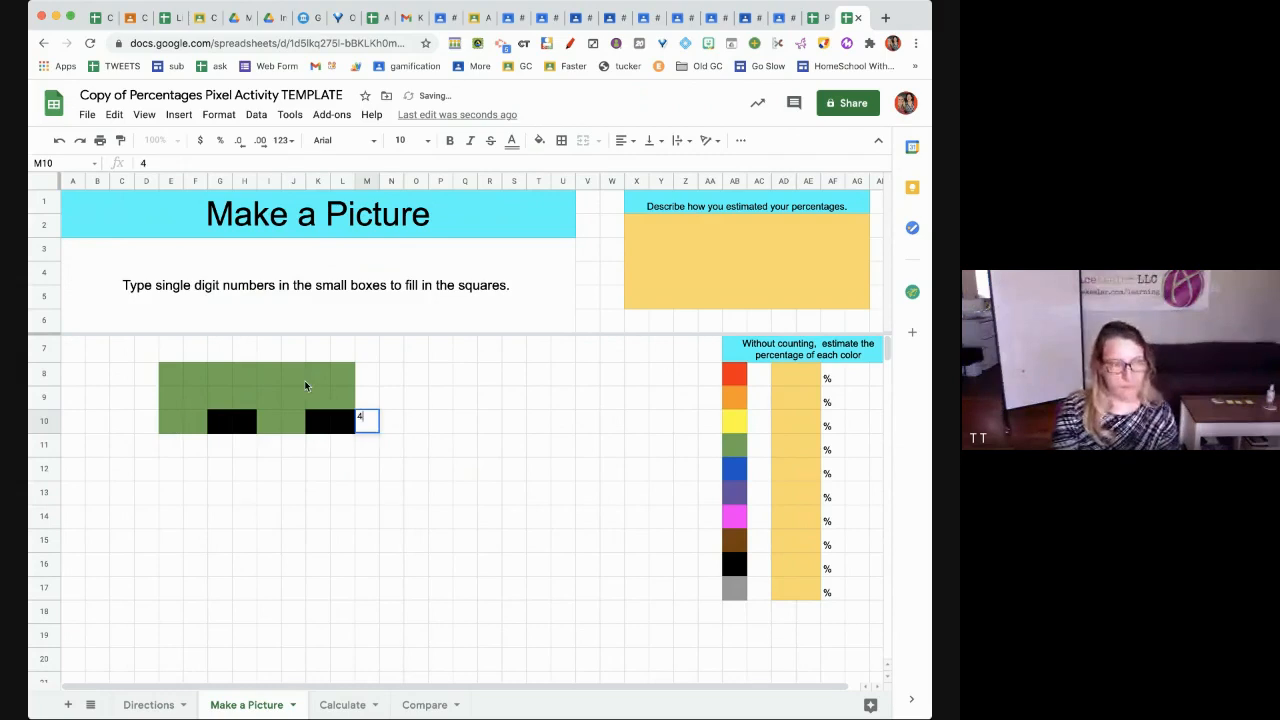
key("Tab")
type("4")
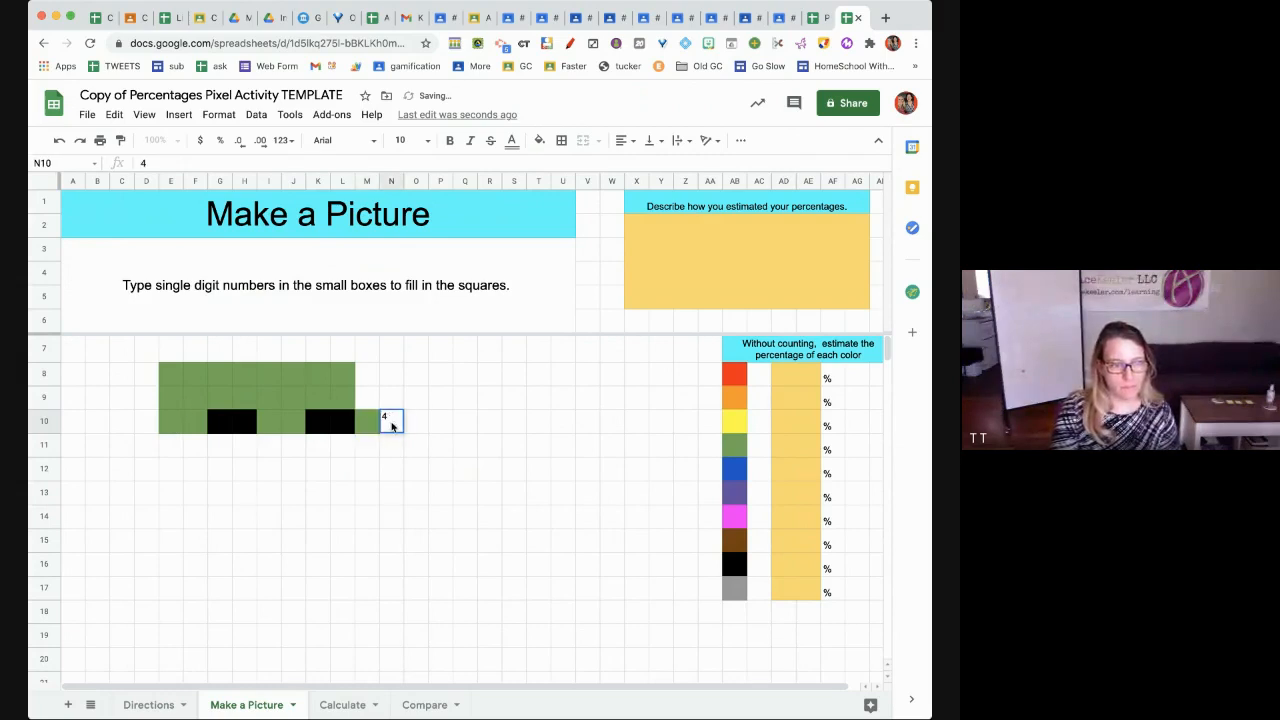
Extend the 4s in M10:N10 up to row 8 so the green block spans columns E to N
left_click(400, 431)
left_click_drag(402, 432, 399, 368)
left_click_drag(401, 432, 372, 430)
left_click(294, 468)
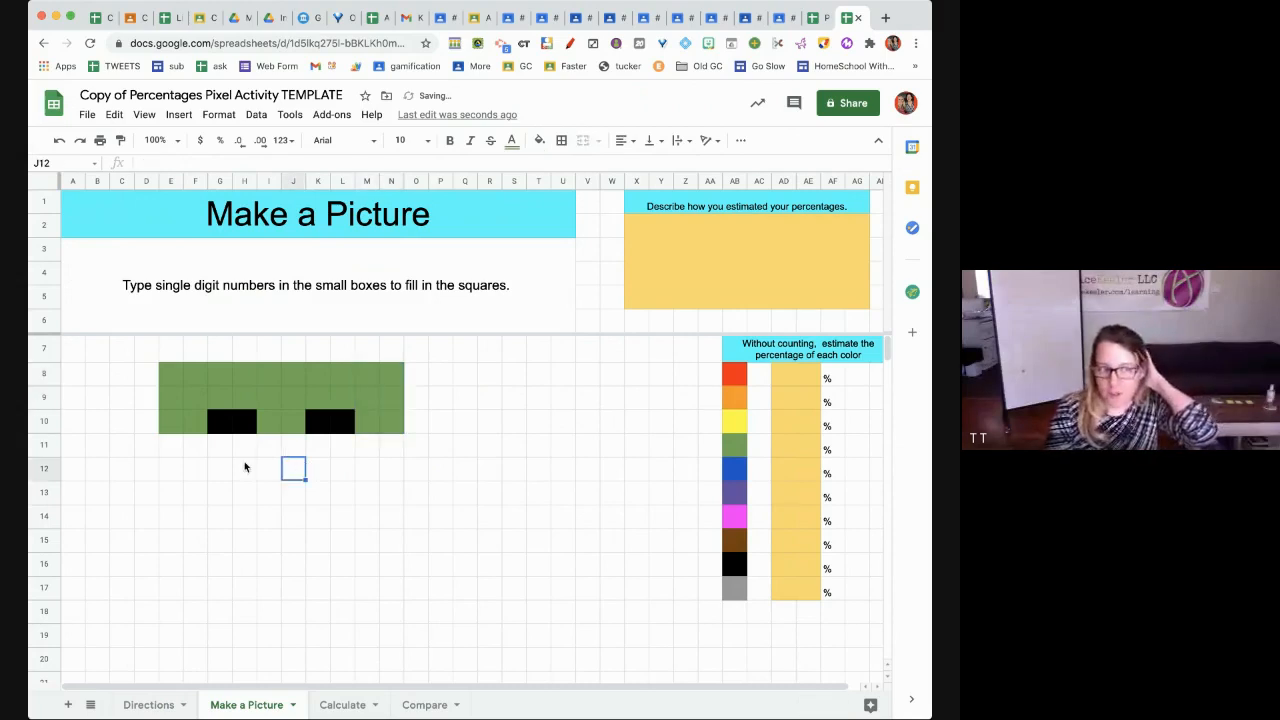
Enter the second row of the eyes in E11:N11 as 4 4, 9 9, 4 4, 9 9, 4 4
left_click(178, 449)
type("4")
key("Tab")
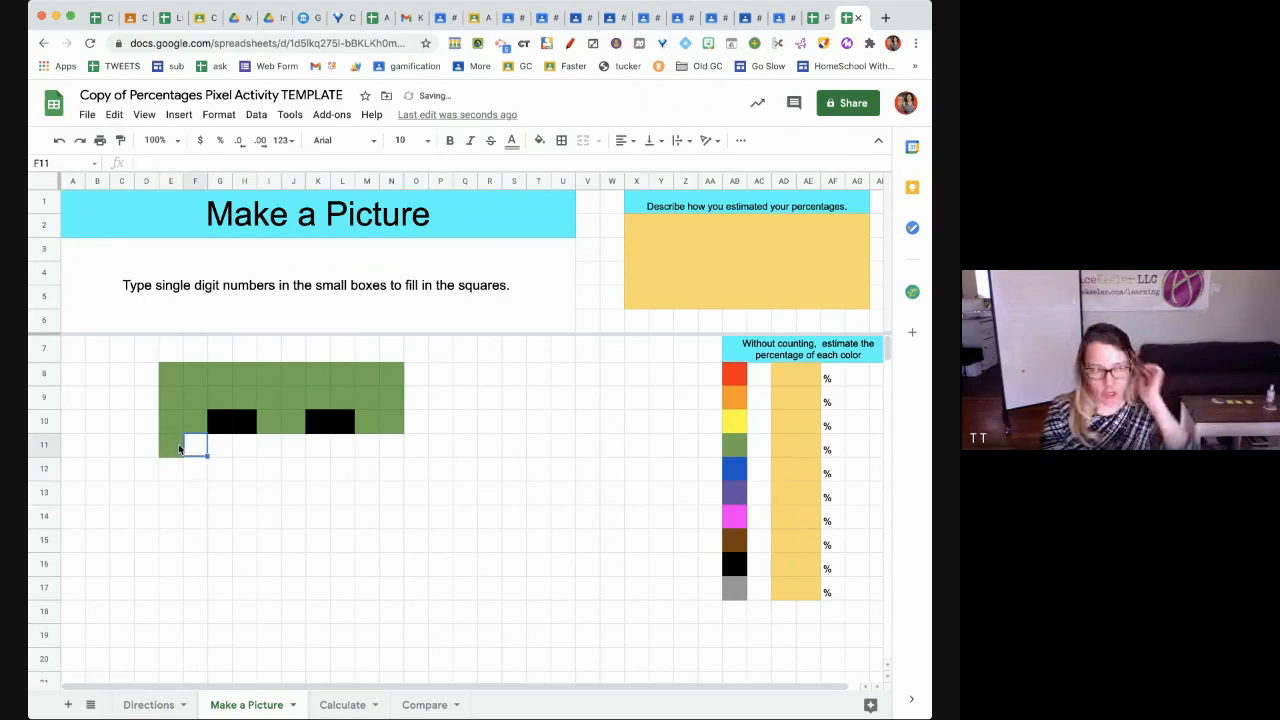
type("4")
key("Tab")
type("9")
key("Tab")
type("9")
key("Tab")
type("4")
key("Tab")
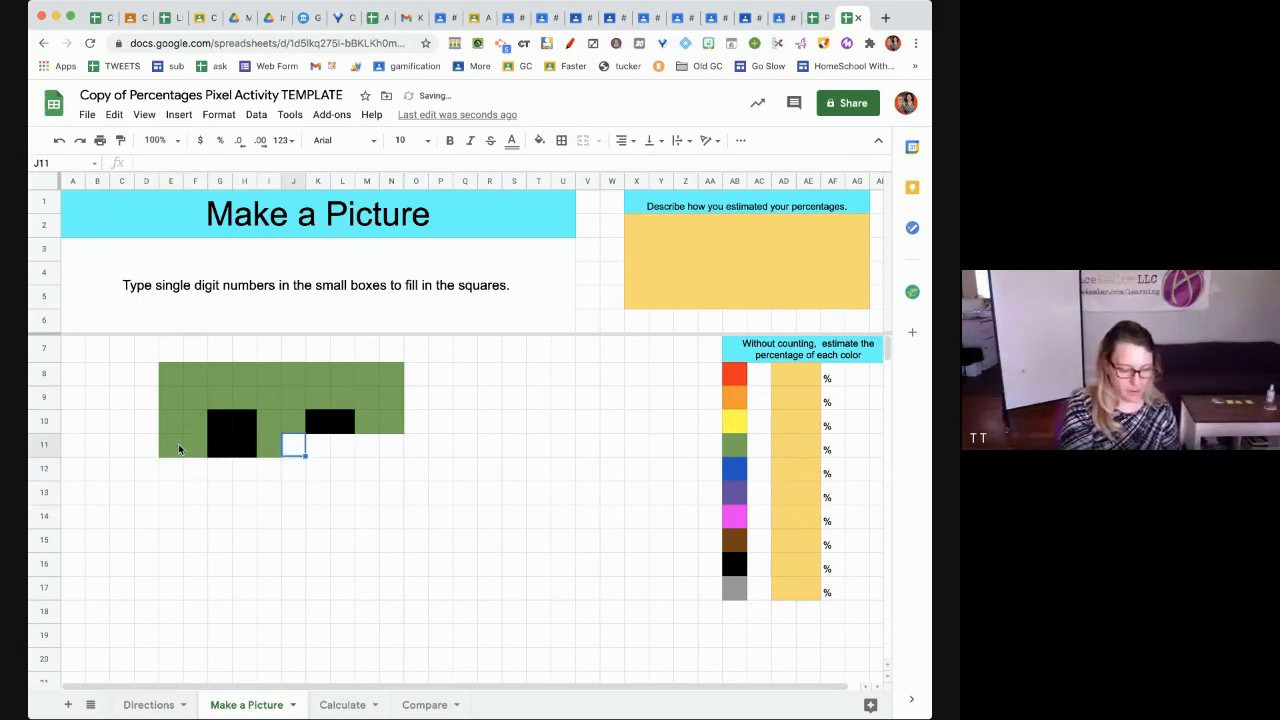
type("4")
key("Tab")
type("9")
key("Tab")
type("9")
key("Tab")
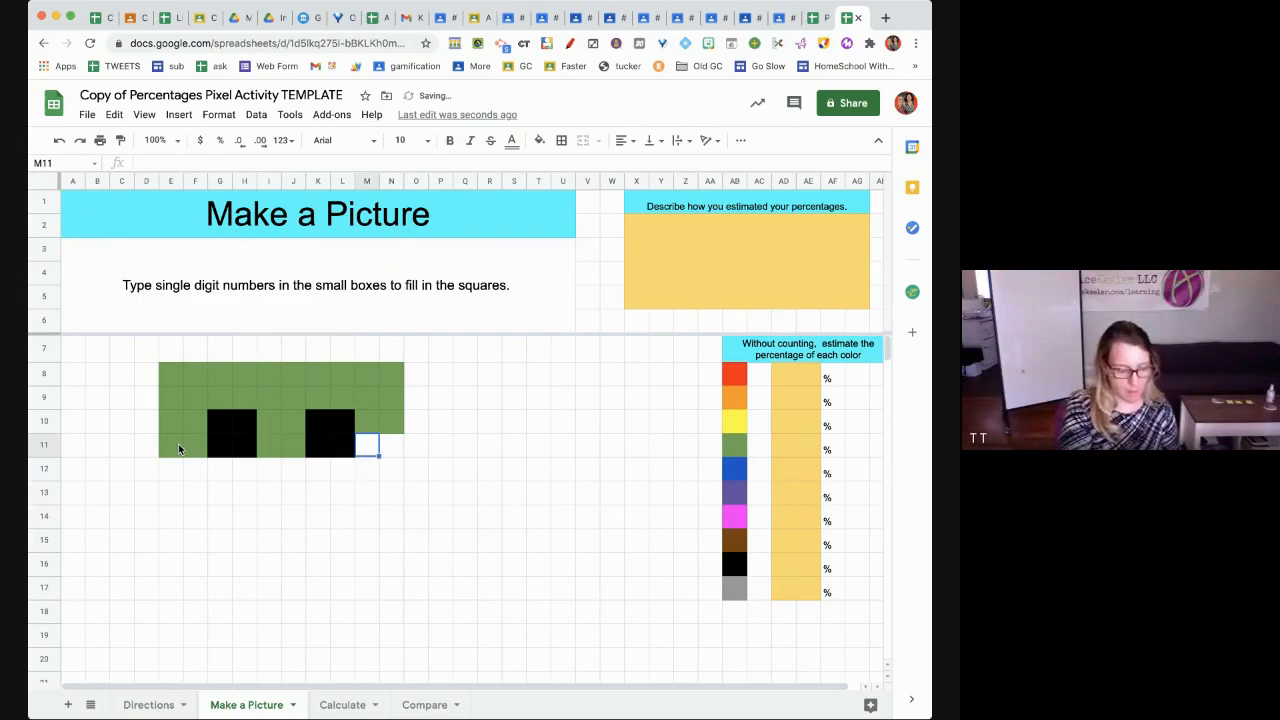
type("4")
key("Tab")
type("4")
key("Tab")
Add the mouth row by entering 4 in E12:G12, 9 in H12:K12 and 4 in L12:N12
left_click(182, 471)
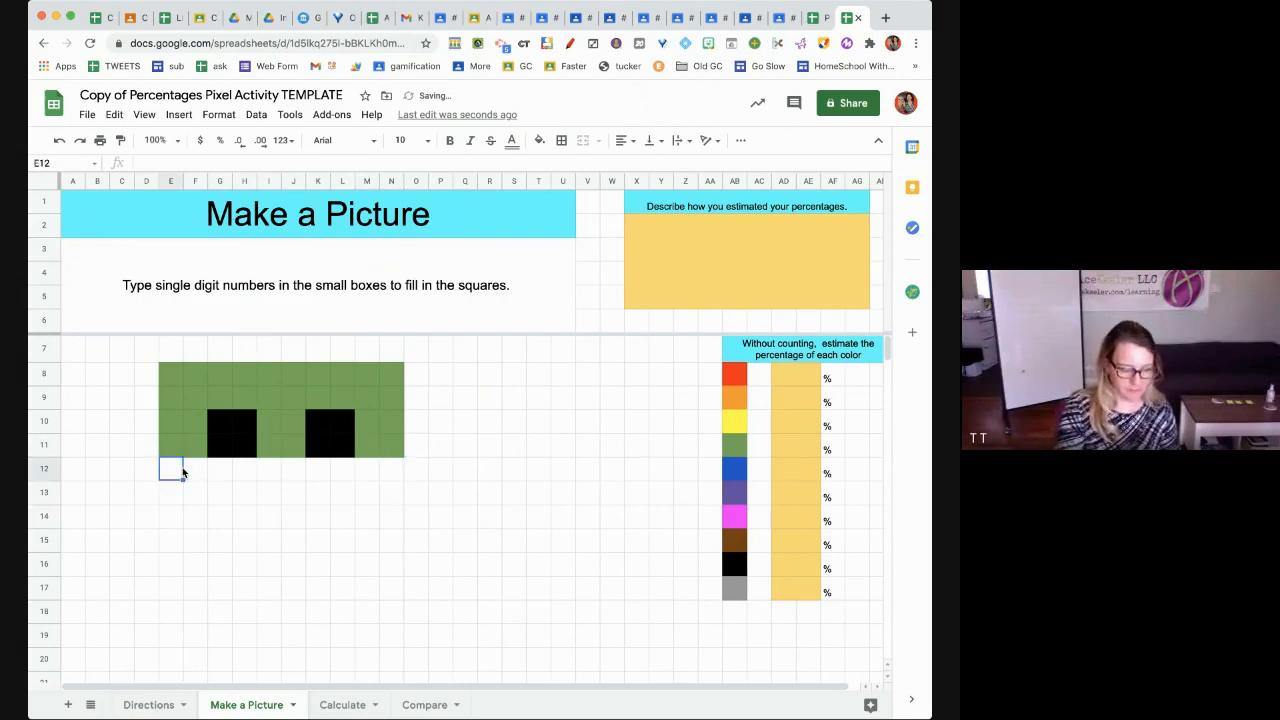
type("4")
key("Tab")
type("4")
key("Tab")
type("4")
key("Tab")
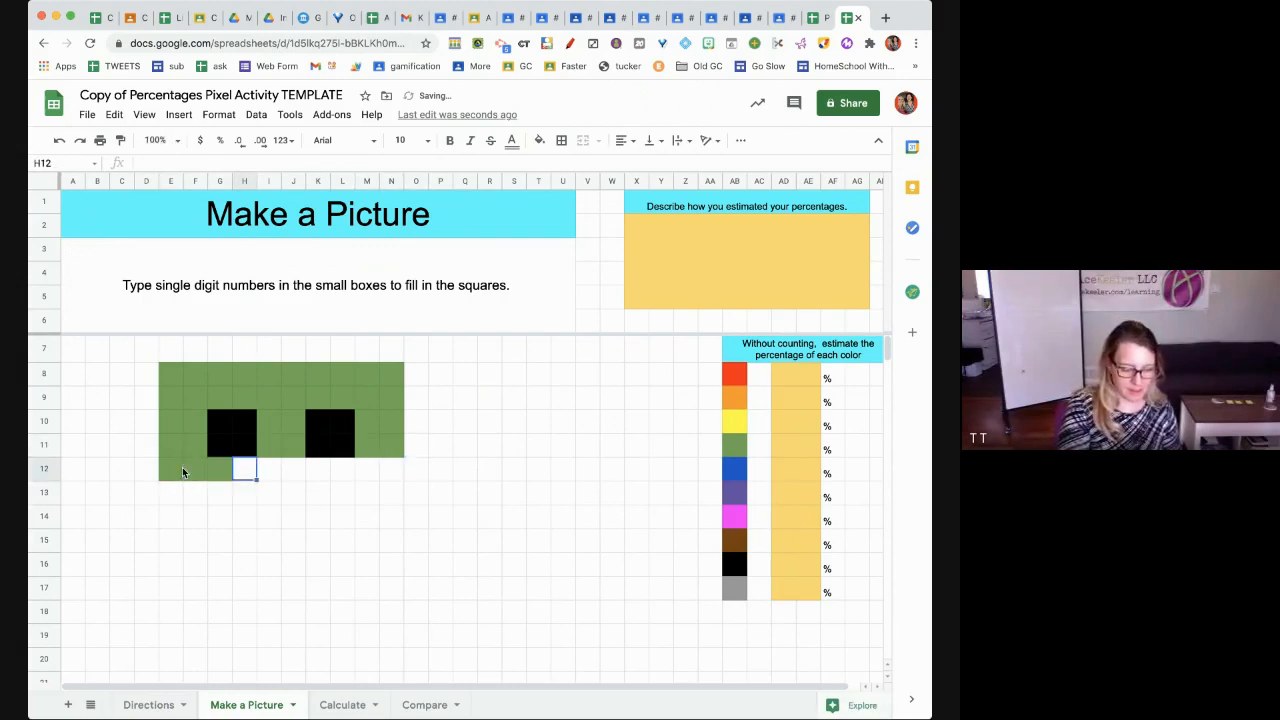
type("9")
key("Tab")
type("9")
key("Tab")
type("9")
key("Tab")
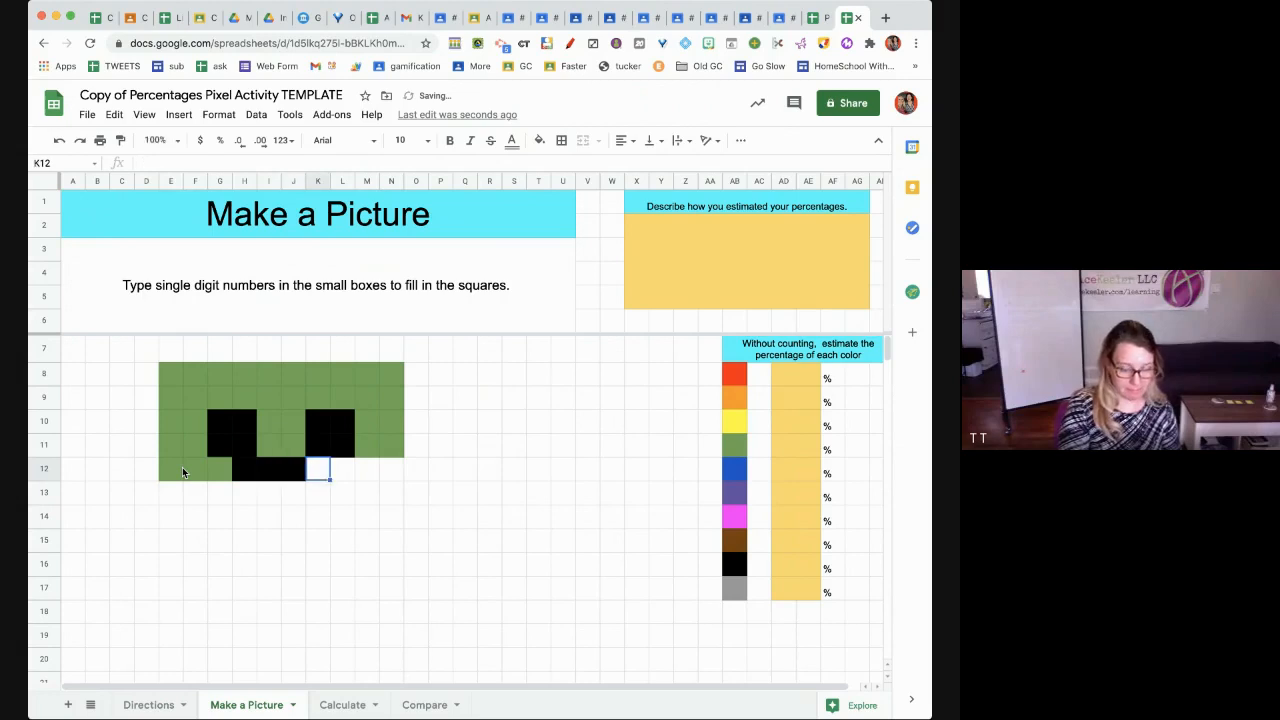
type("9")
key("Tab")
type("4")
key("Tab")
type("4")
key("Tab")
type("4")
key("Tab")
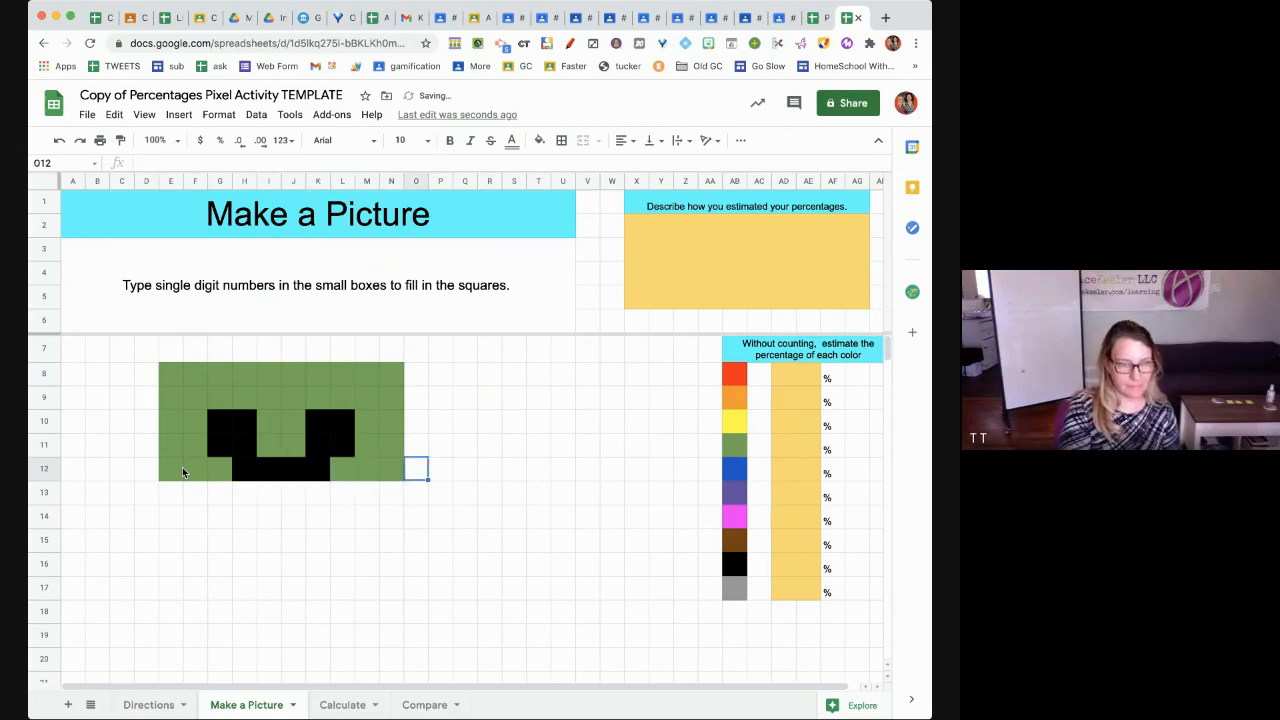
left_click(402, 589)
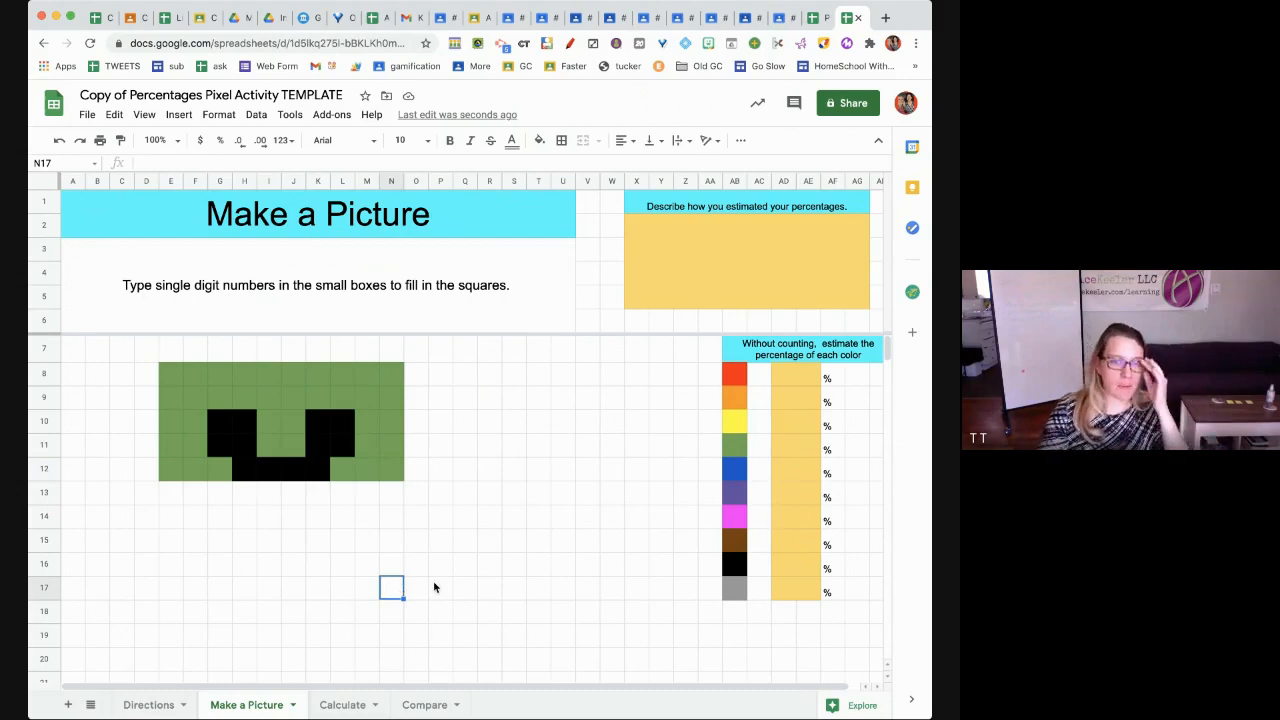
Enter 0 as the estimated percentage for red, orange and yellow on the Make a Picture sheet
left_click(790, 380)
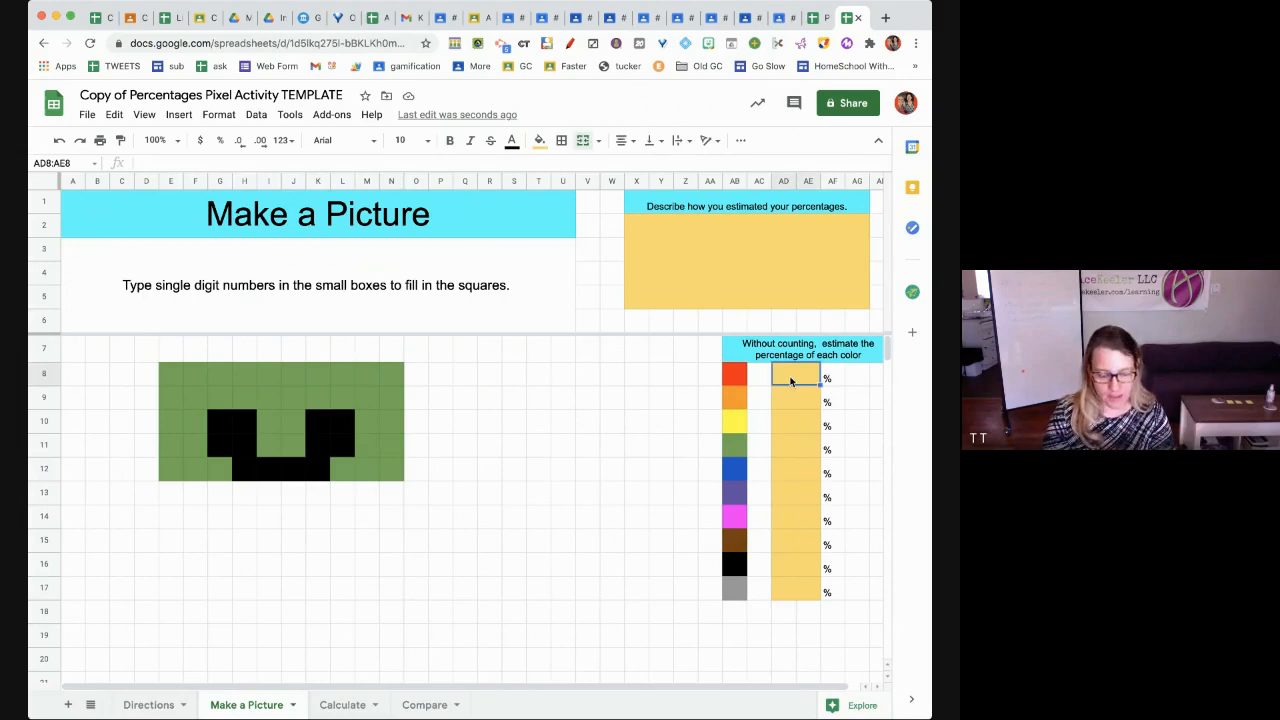
type("0")
key("Tab")
left_click(796, 407)
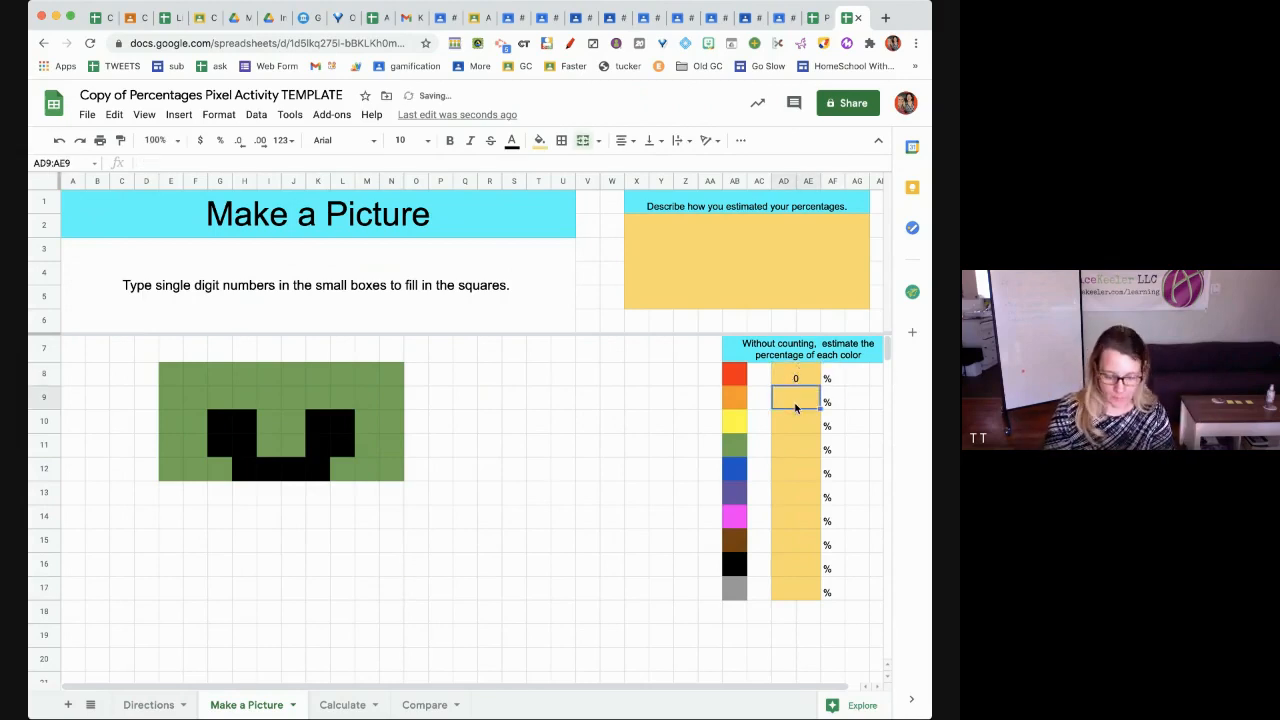
type("0")
key("Return")
type("0")
key("Return")
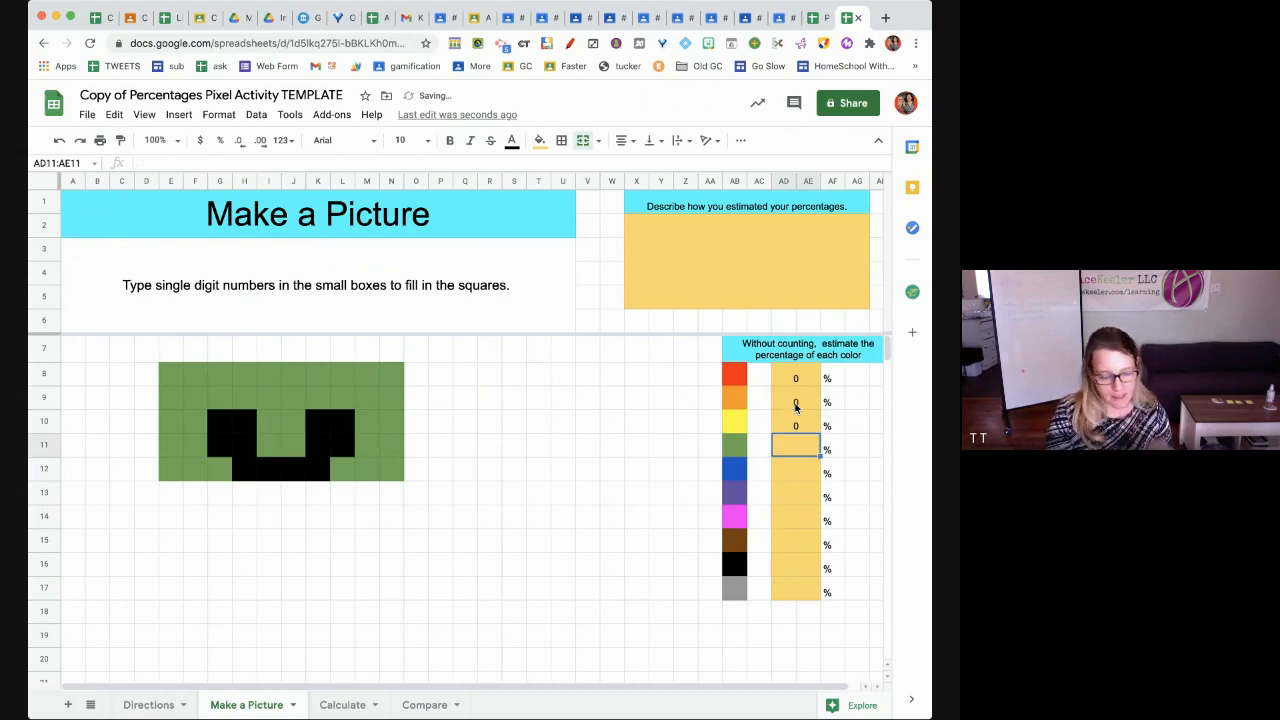
Estimate 75 percent for green and 25 percent for black on the Make a Picture sheet
type("75")
key("Return")
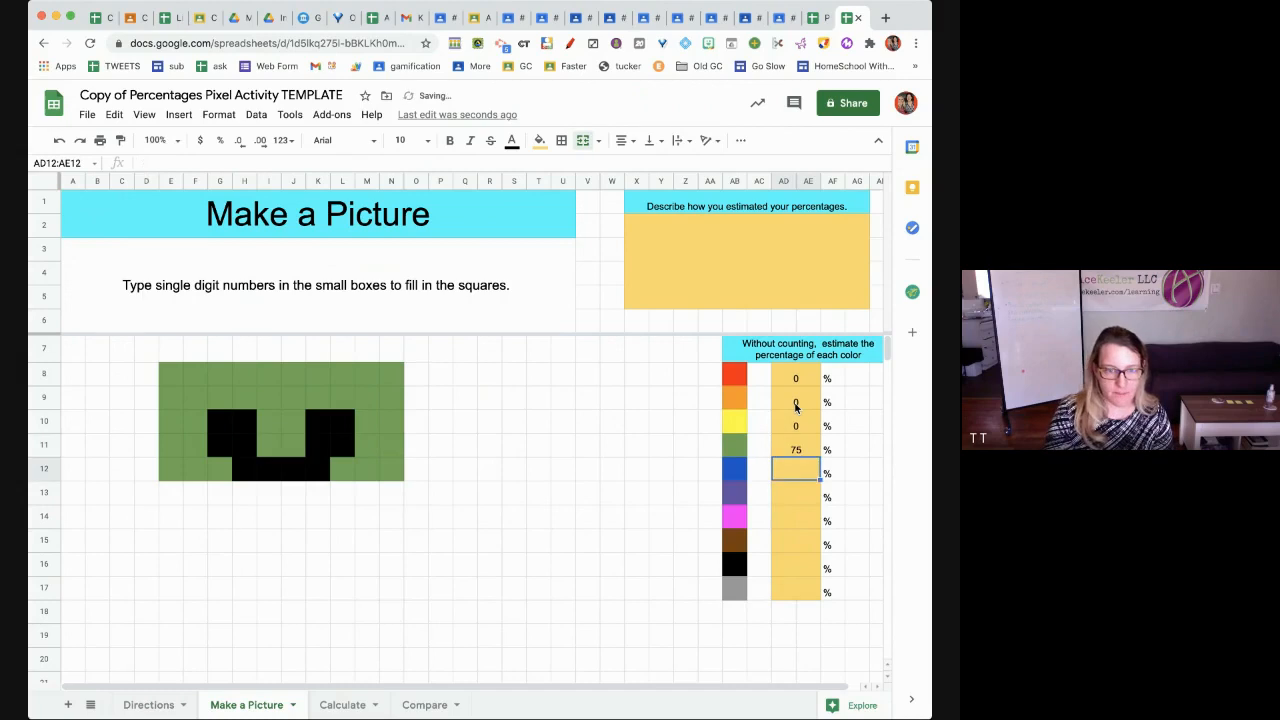
key("Down")
key("Down")
key("Down")
key("Down")
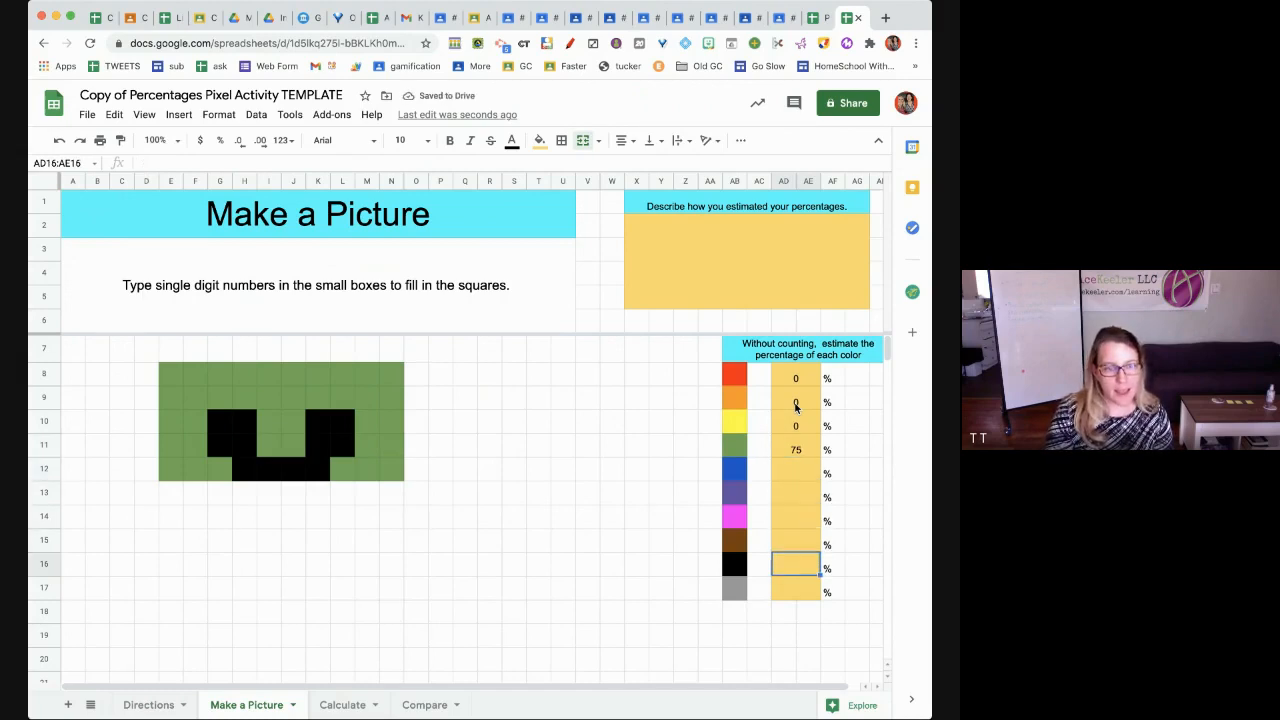
type("25")
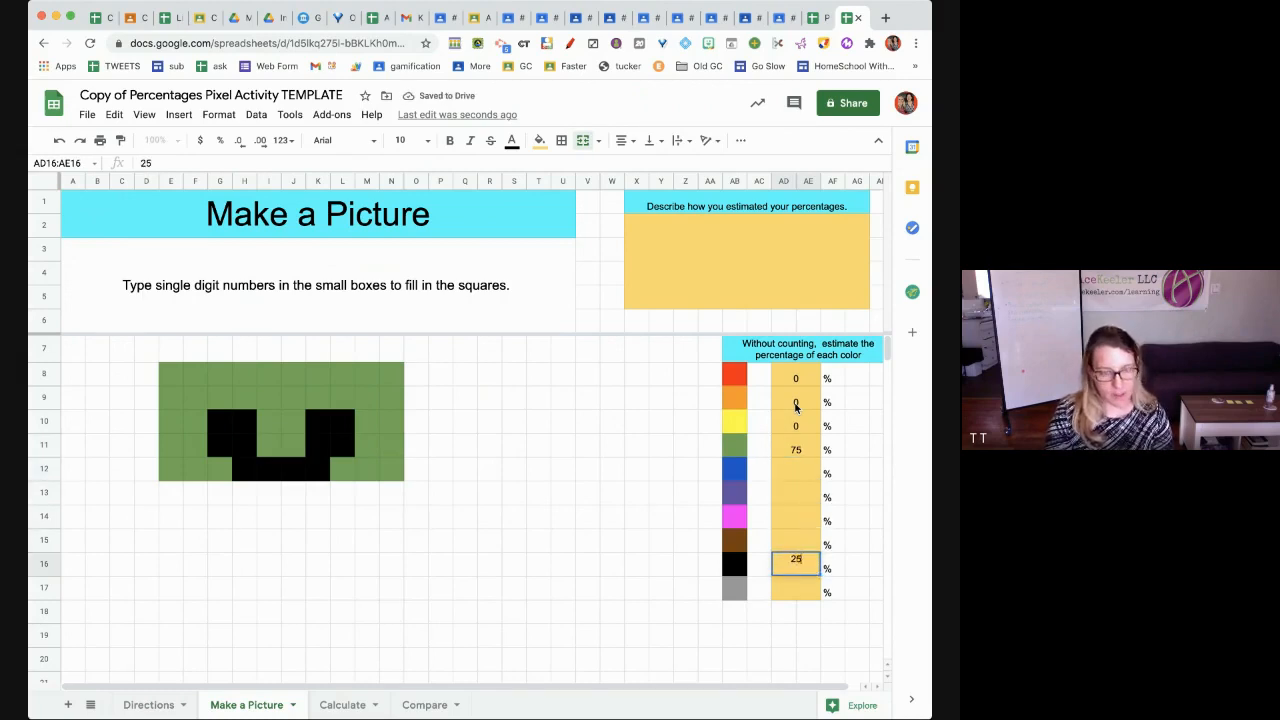
key("Return")
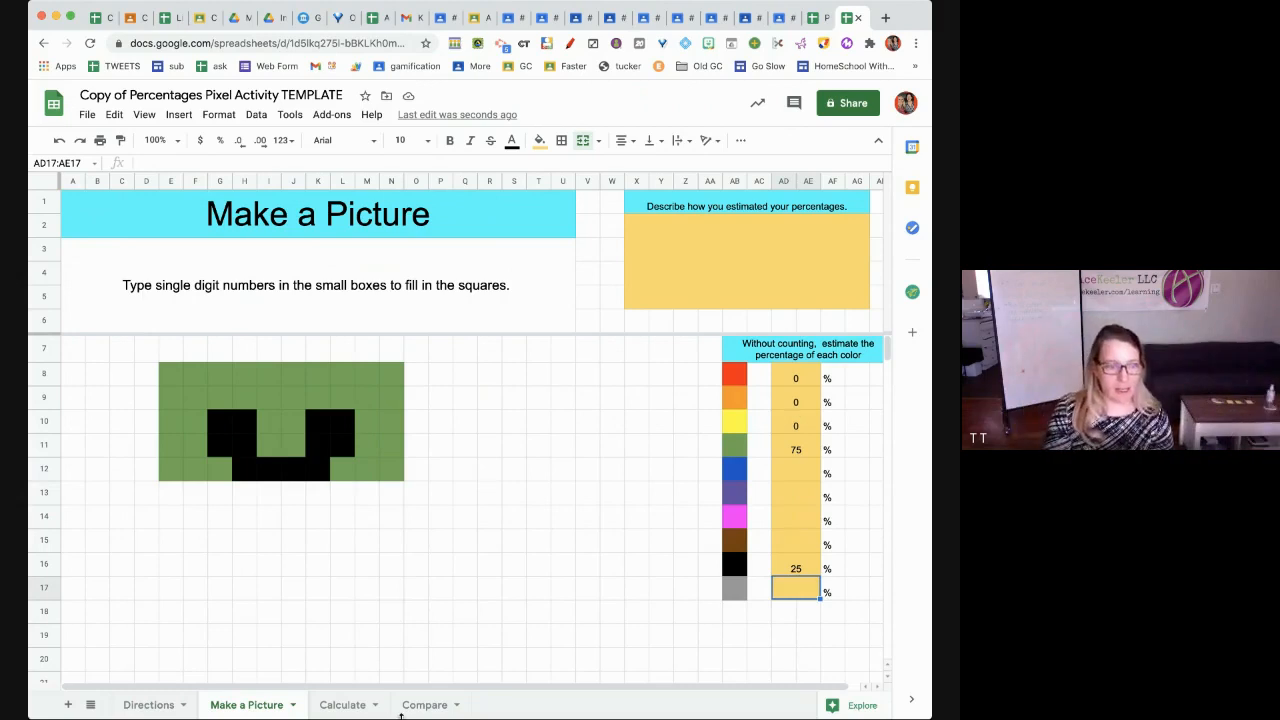
On the Calculate sheet, examine the formulas behind the total count, a linked picture cell, and the green and black counts
left_click(343, 705)
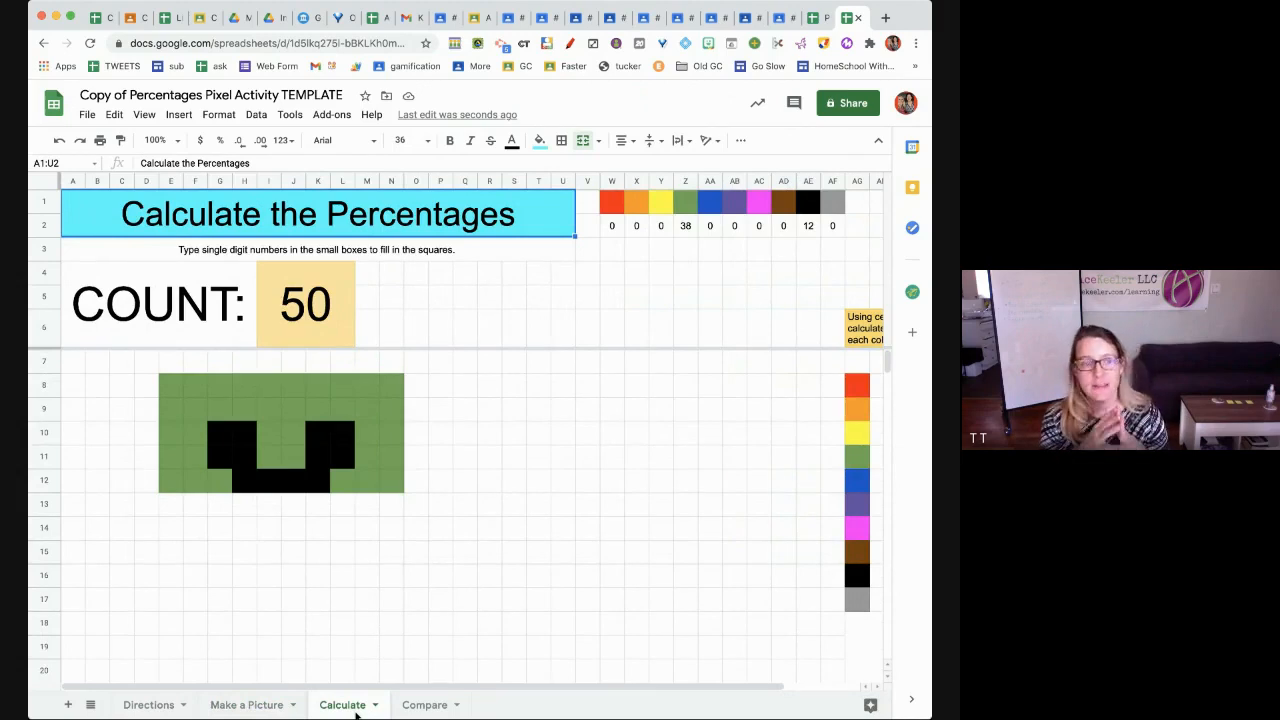
left_click(287, 329)
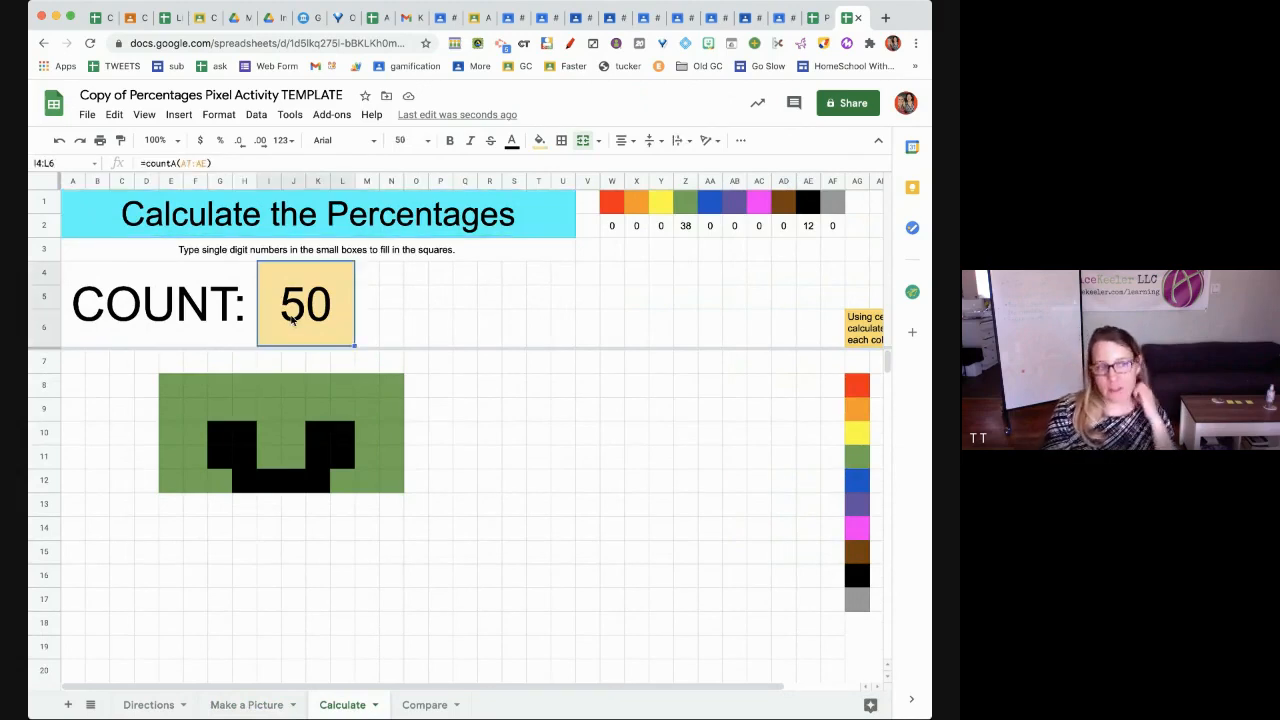
left_click(217, 405)
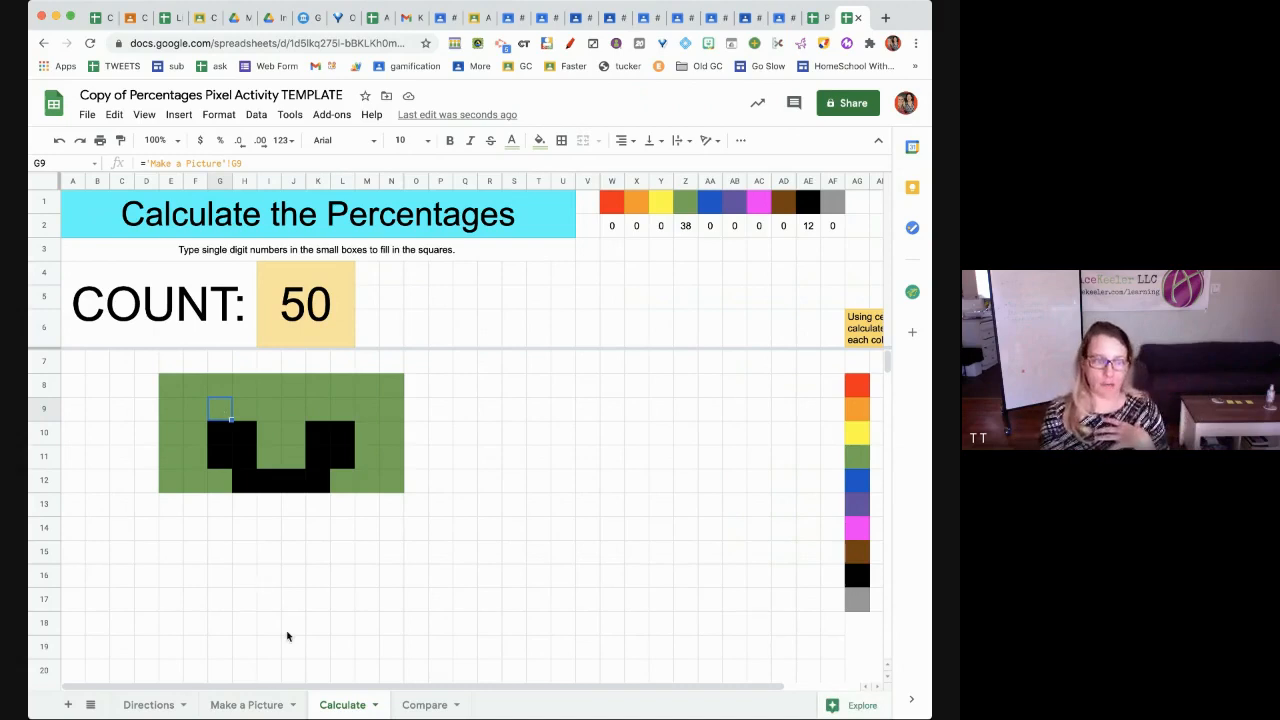
left_click(262, 705)
left_click(343, 705)
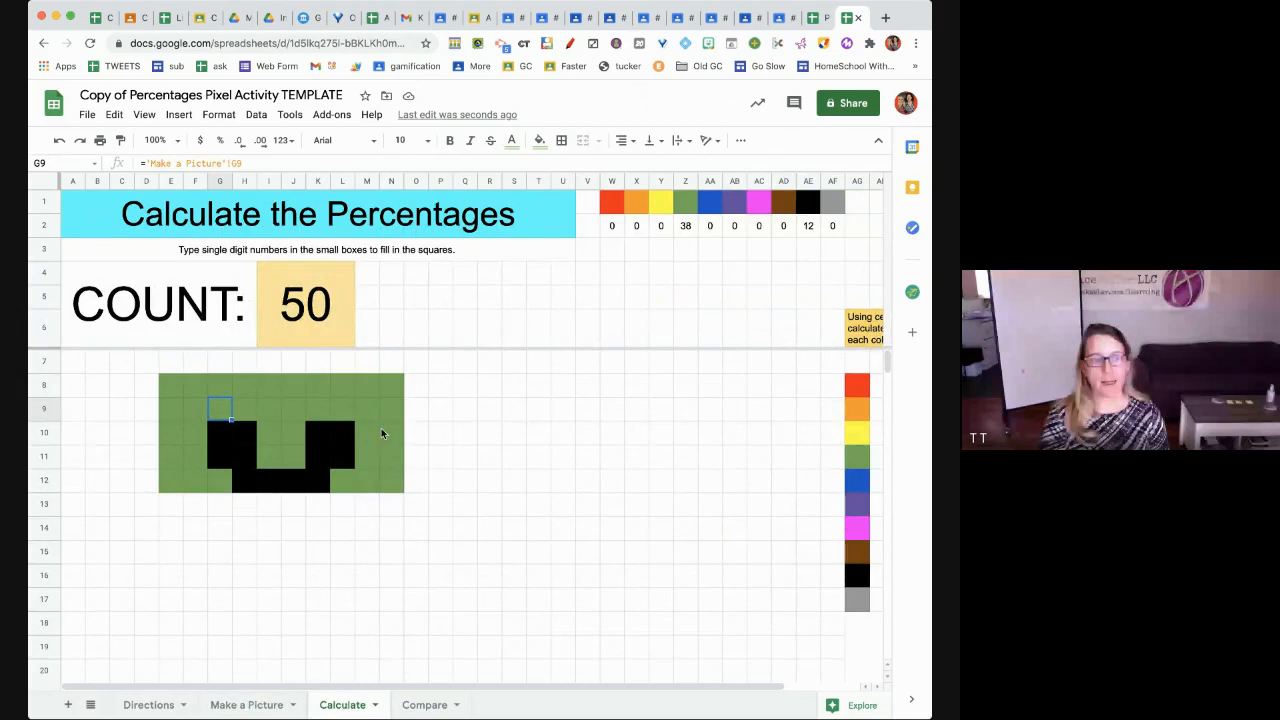
left_click(337, 328)
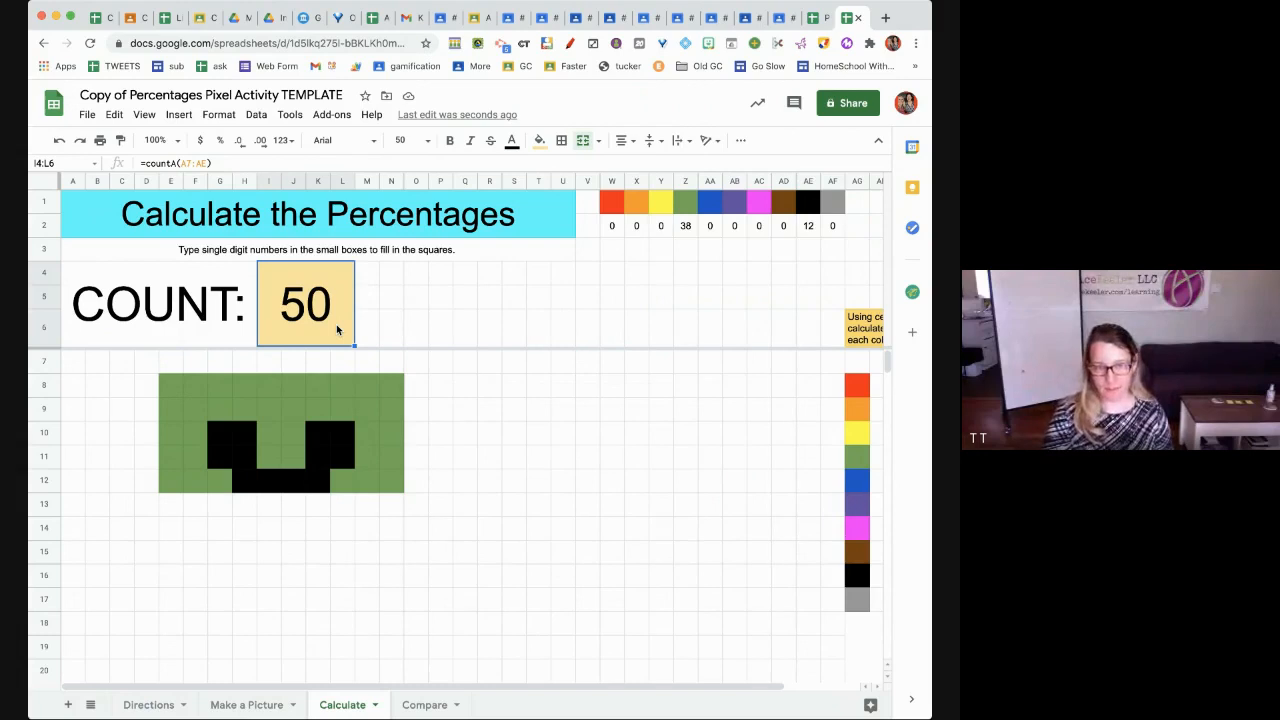
left_click(684, 229)
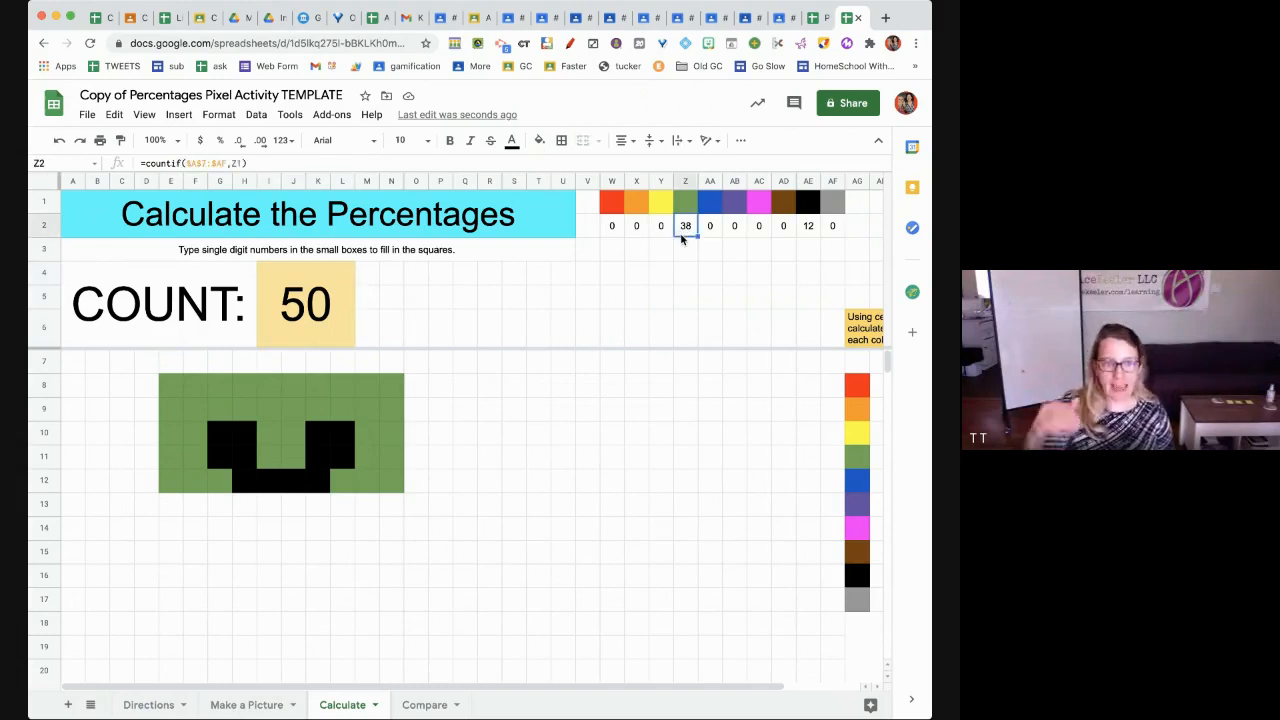
left_click(813, 229)
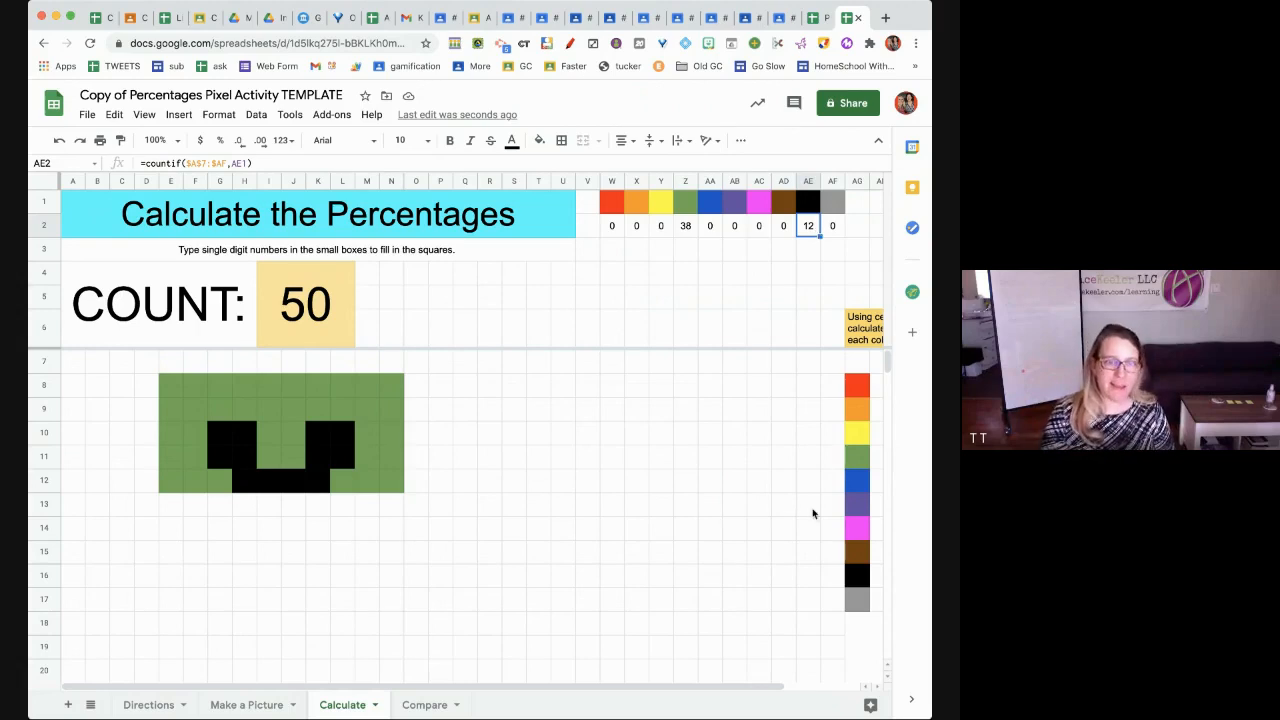
Enter a formula in green's calculation cell AI11 that divides its count by the total: =Z2/I4
scroll(812, 513, "right", 2)
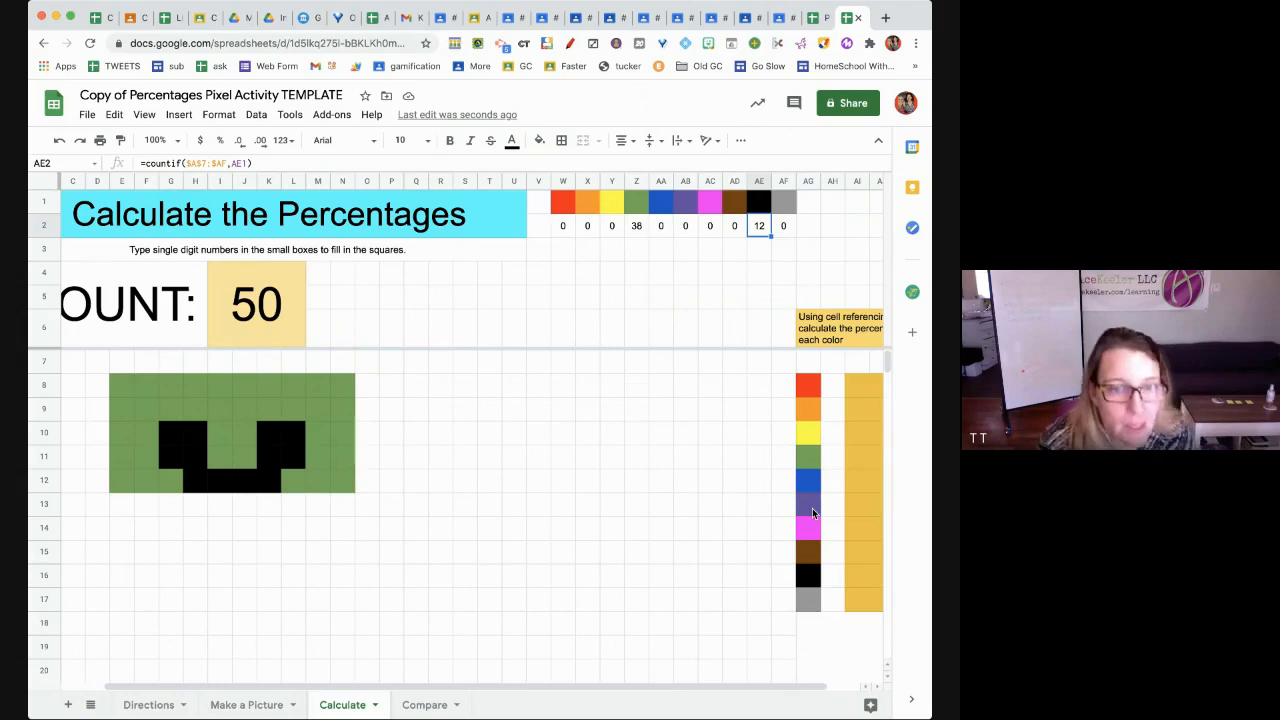
scroll(812, 513, "right", 2)
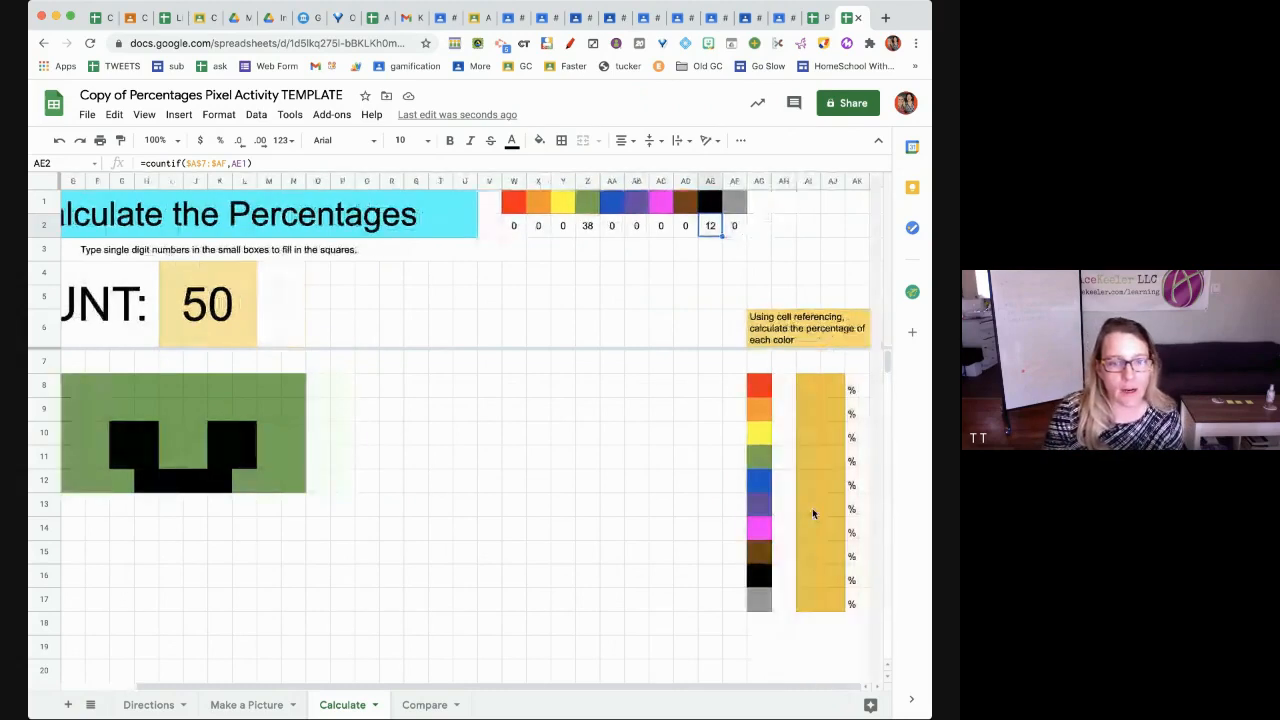
left_click(812, 457)
type("=")
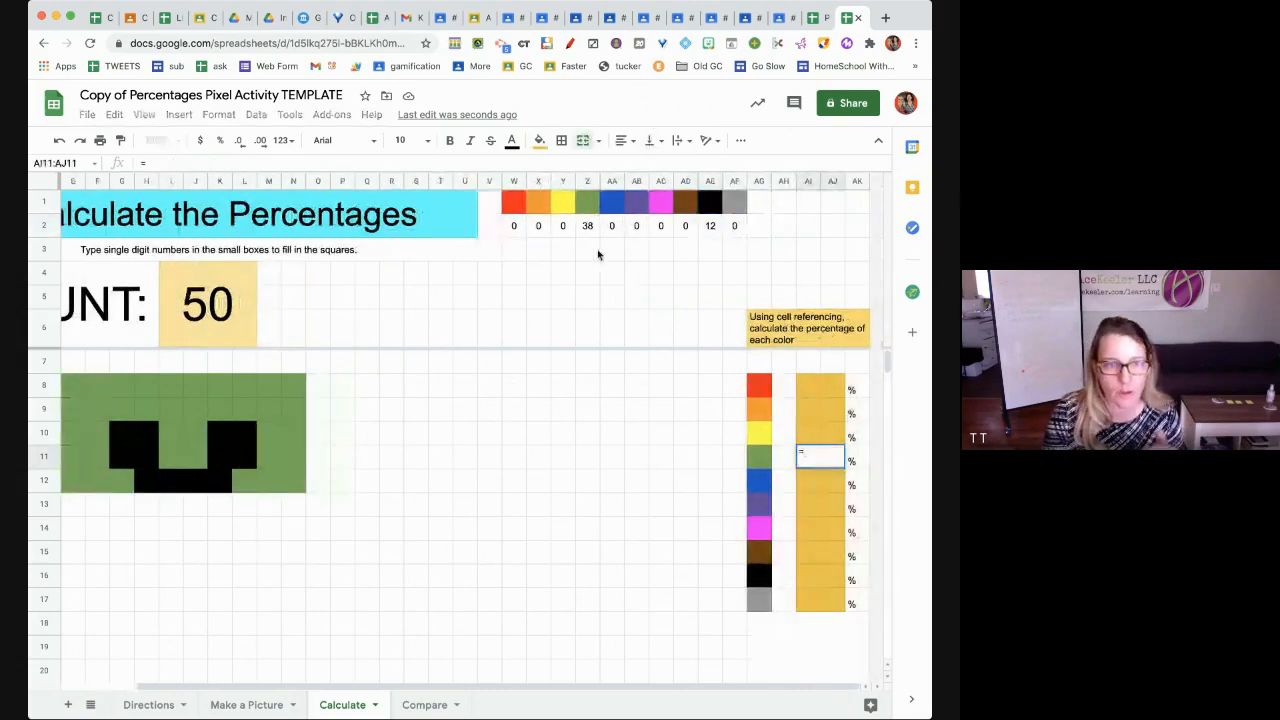
left_click(585, 228)
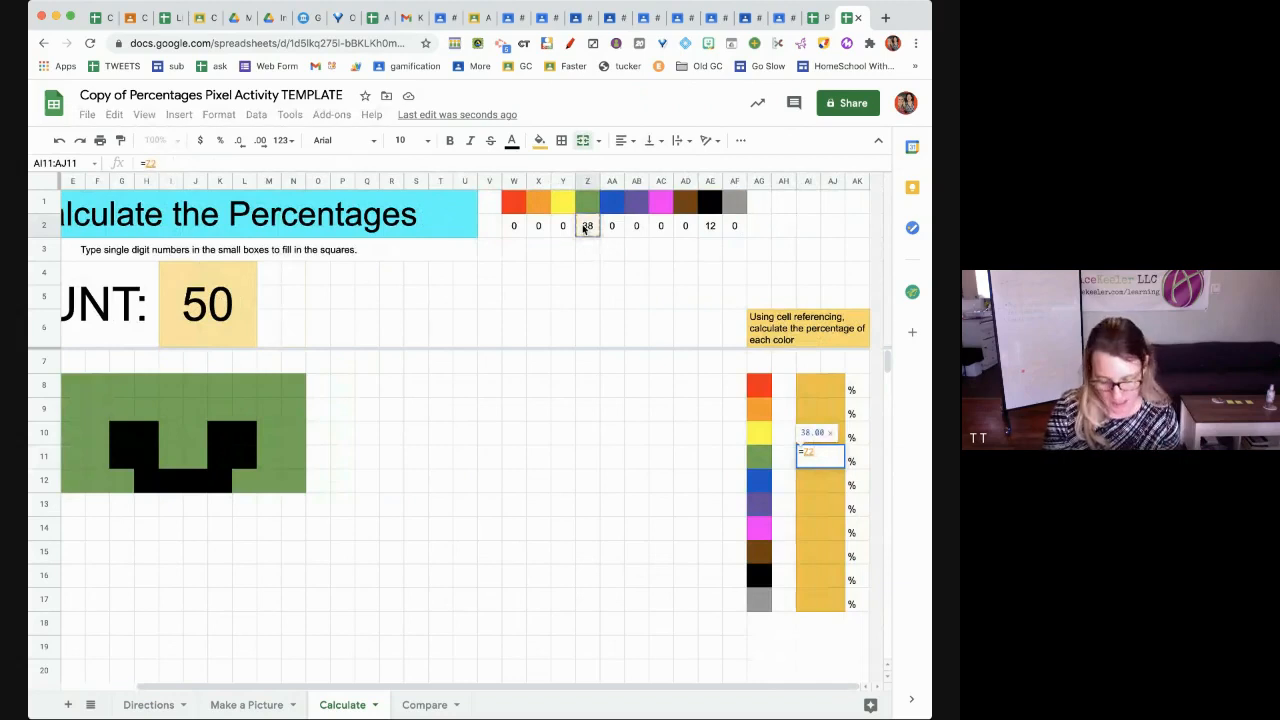
type("/")
left_click(237, 314)
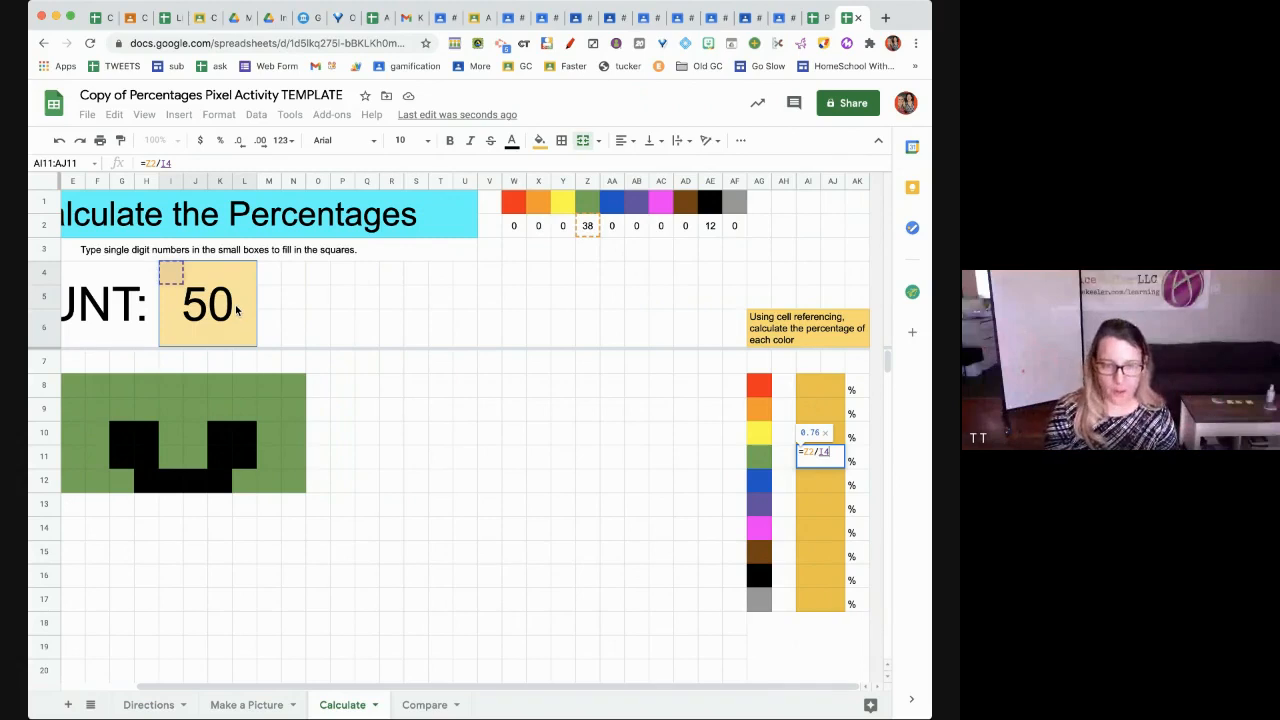
key("Return")
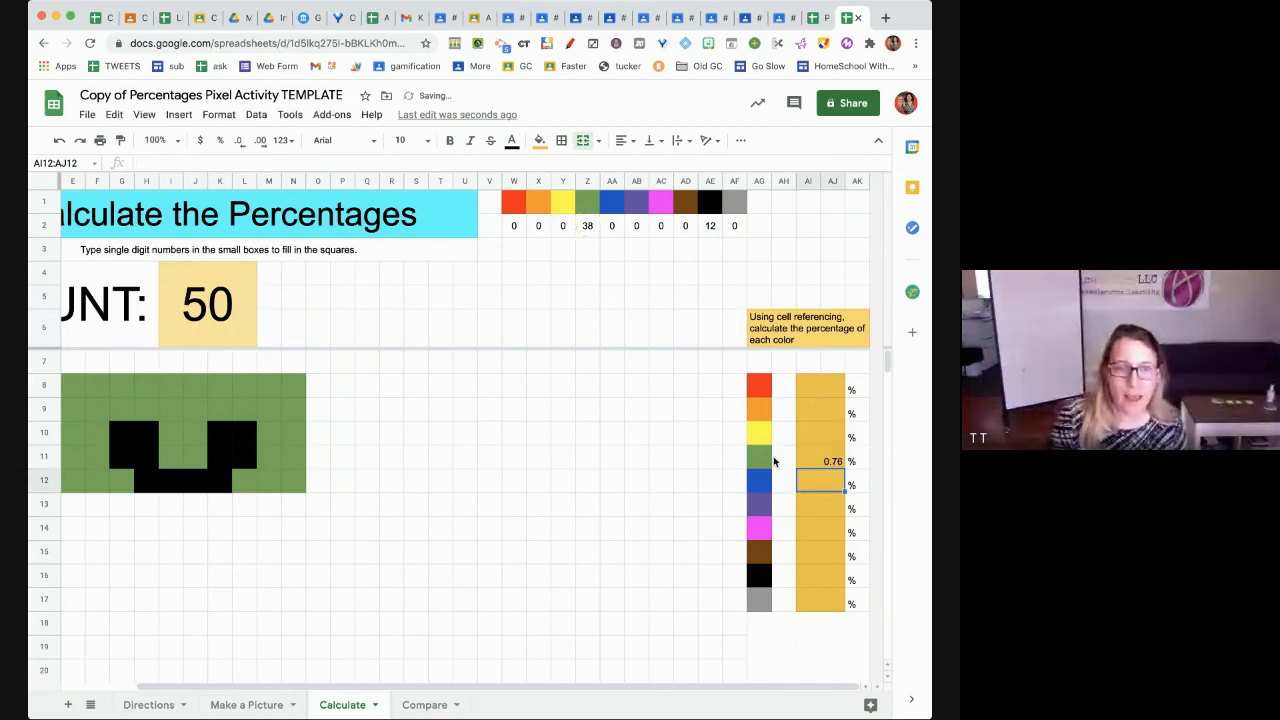
Extend the green formula in AI11 with *100 to express it as a percentage
left_click(822, 463)
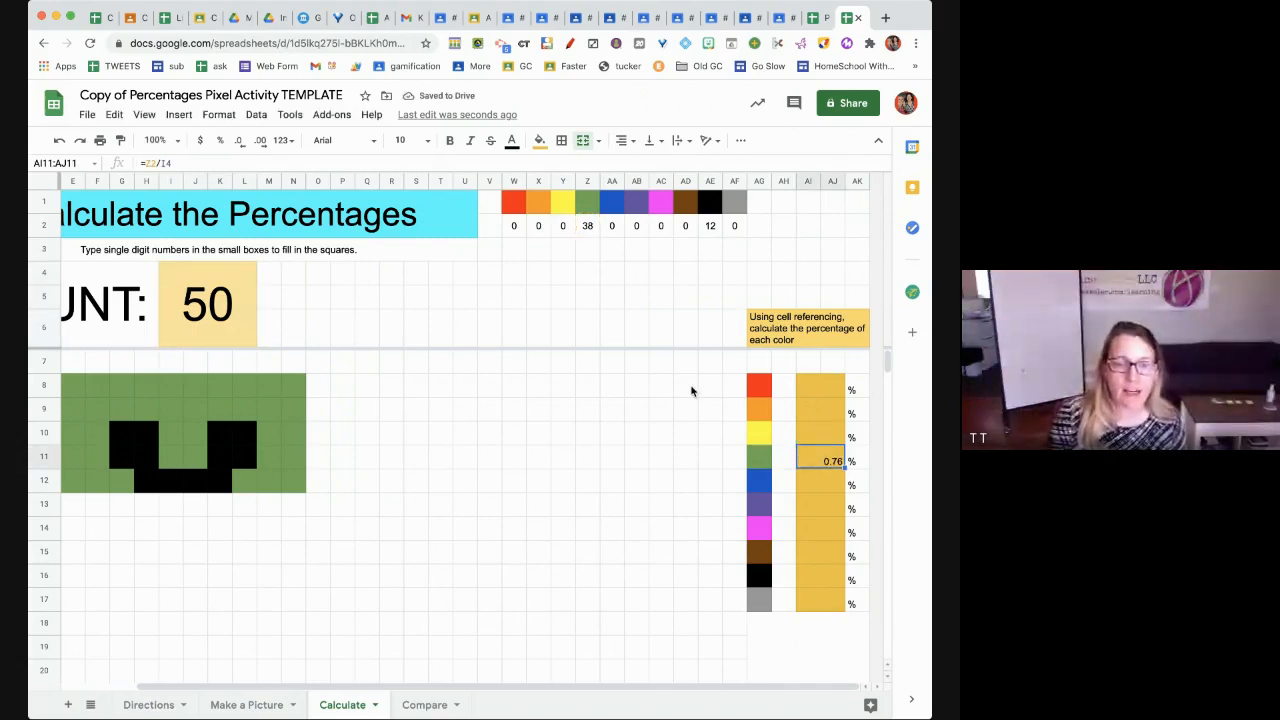
left_click(278, 163)
type("*100")
key("Return")
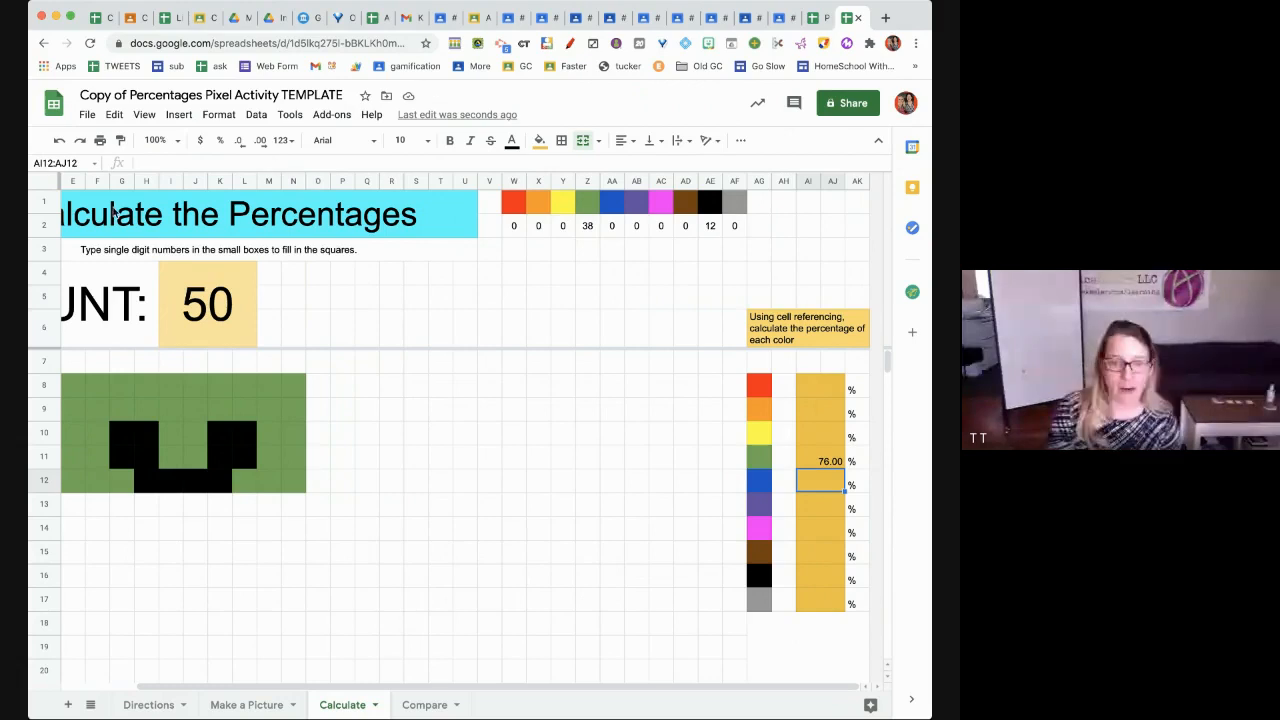
Review the color estimates on the Make a Picture sheet against green's calculation and return to the Calculate sheet
scroll(438, 435, "down", 2)
scroll(438, 435, "up", 2)
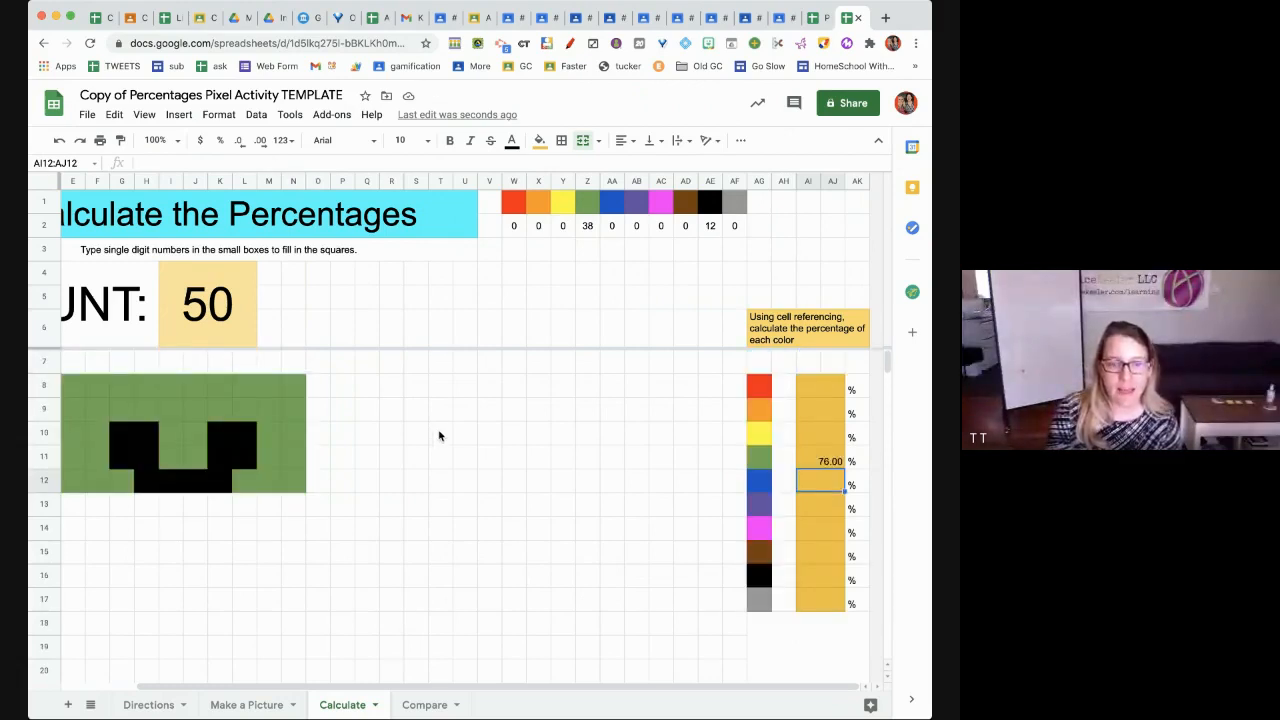
scroll(438, 435, "left", 4)
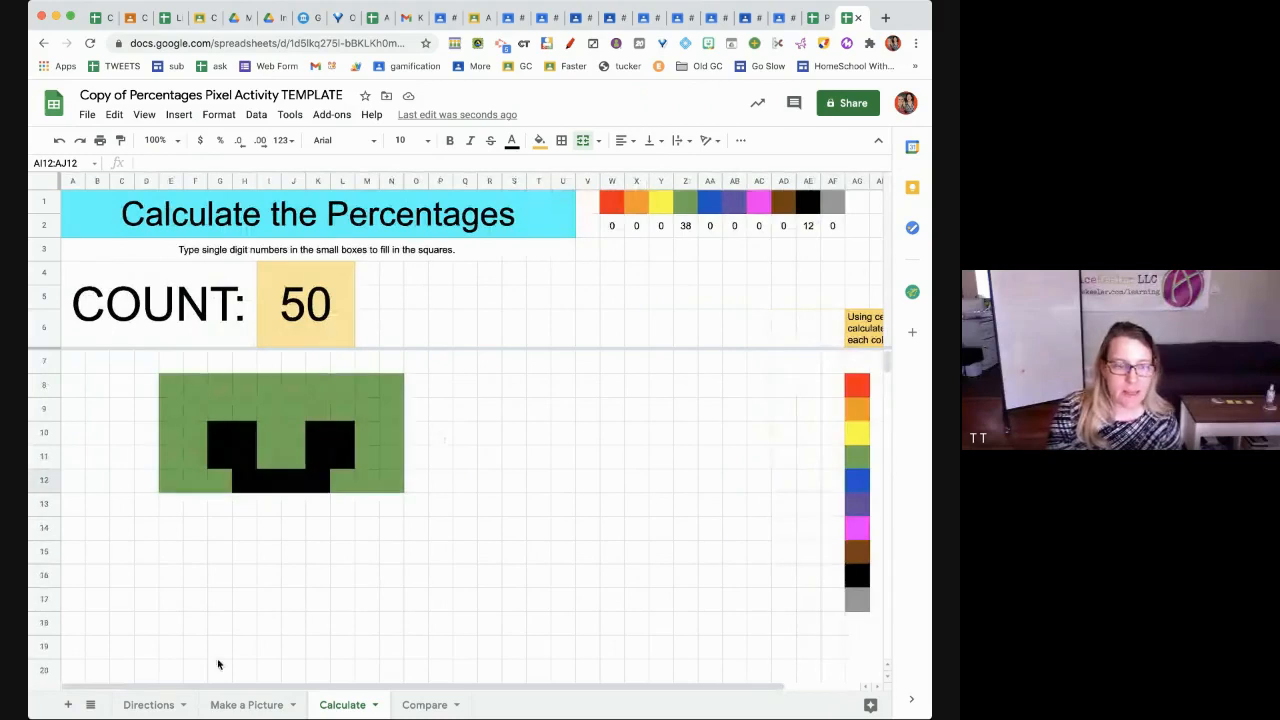
left_click(248, 704)
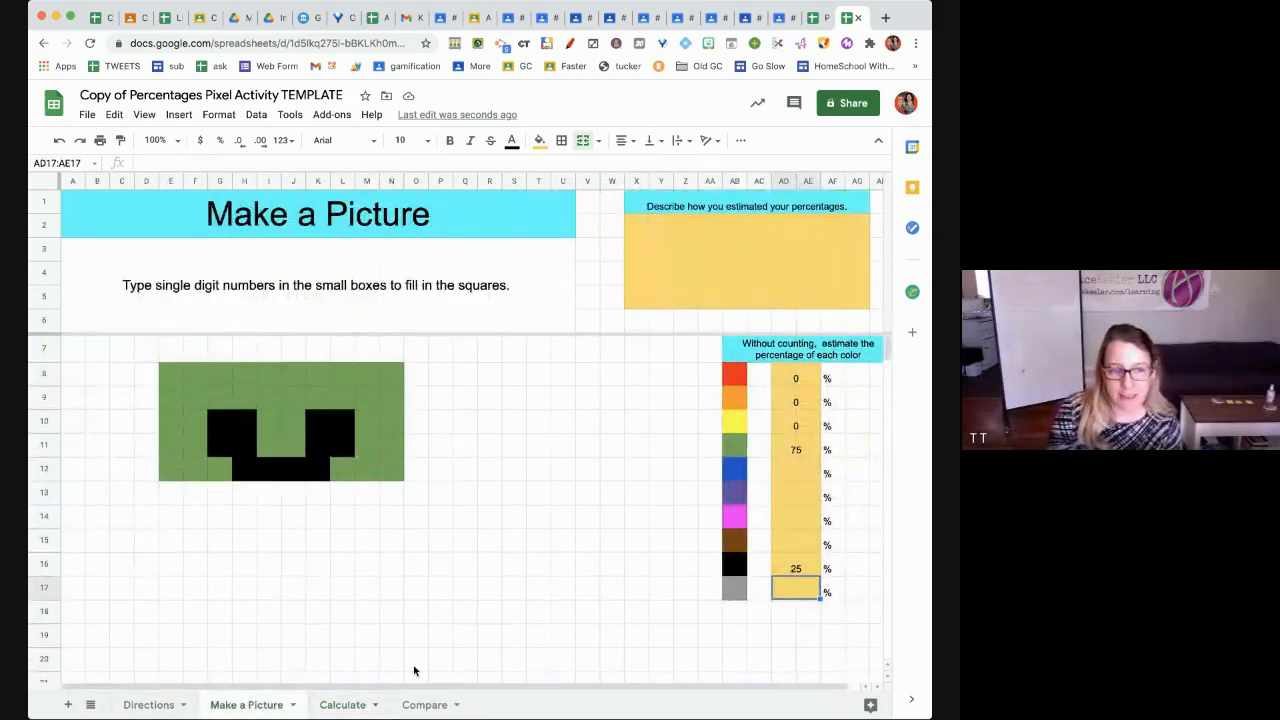
left_click(342, 704)
Calculate black's percentage in AI16 with the formula =AE2/I4*100
scroll(626, 476, "right", 3)
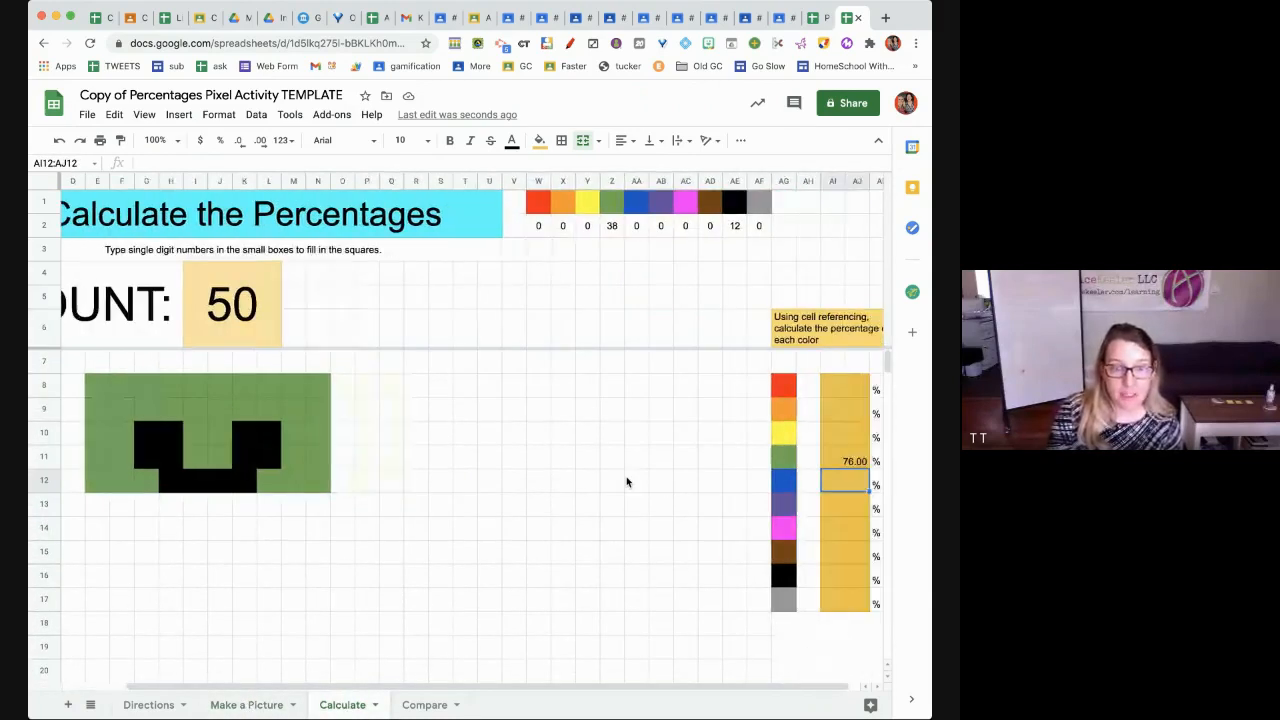
scroll(626, 482, "right", 1)
left_click(824, 575)
type("=")
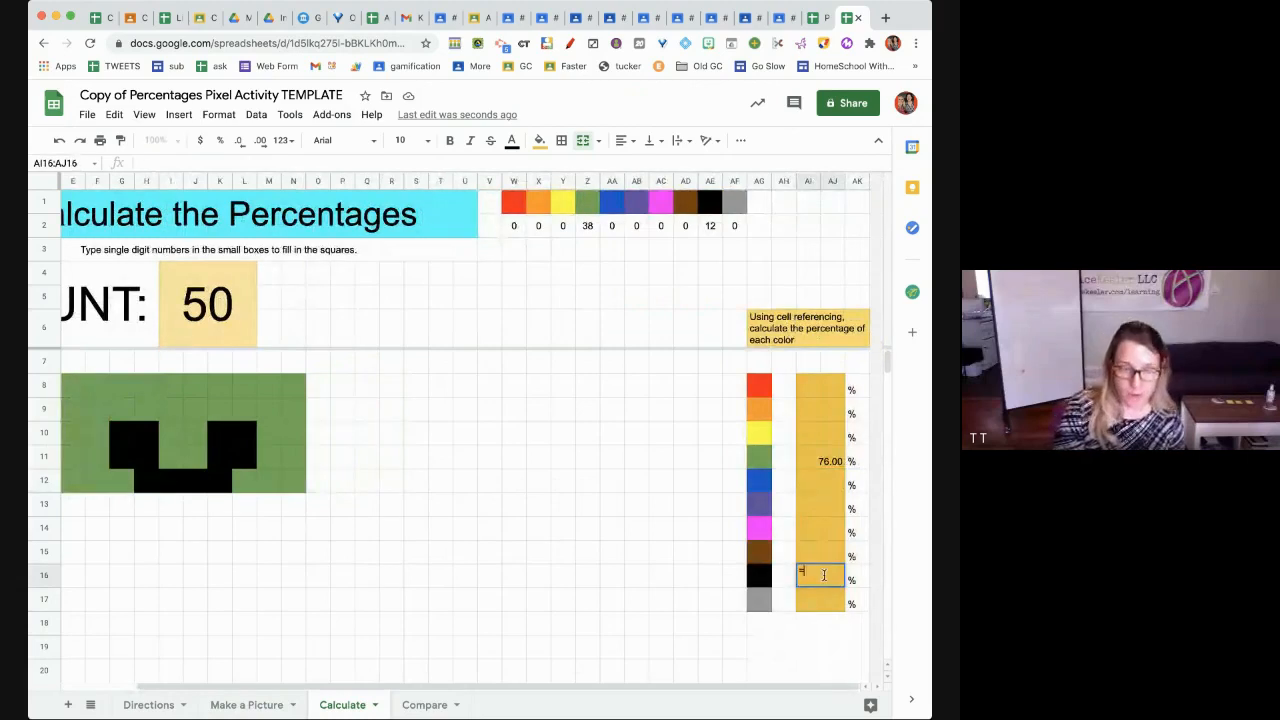
left_click(710, 227)
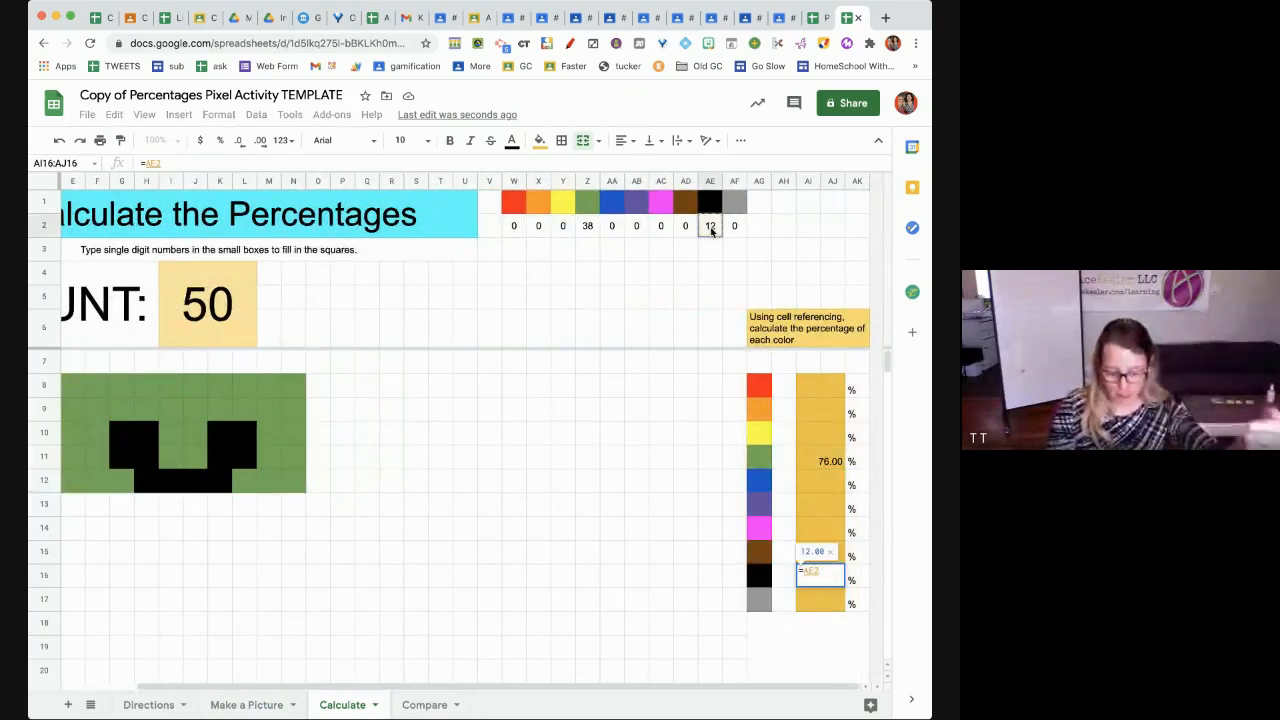
type("/")
left_click(218, 288)
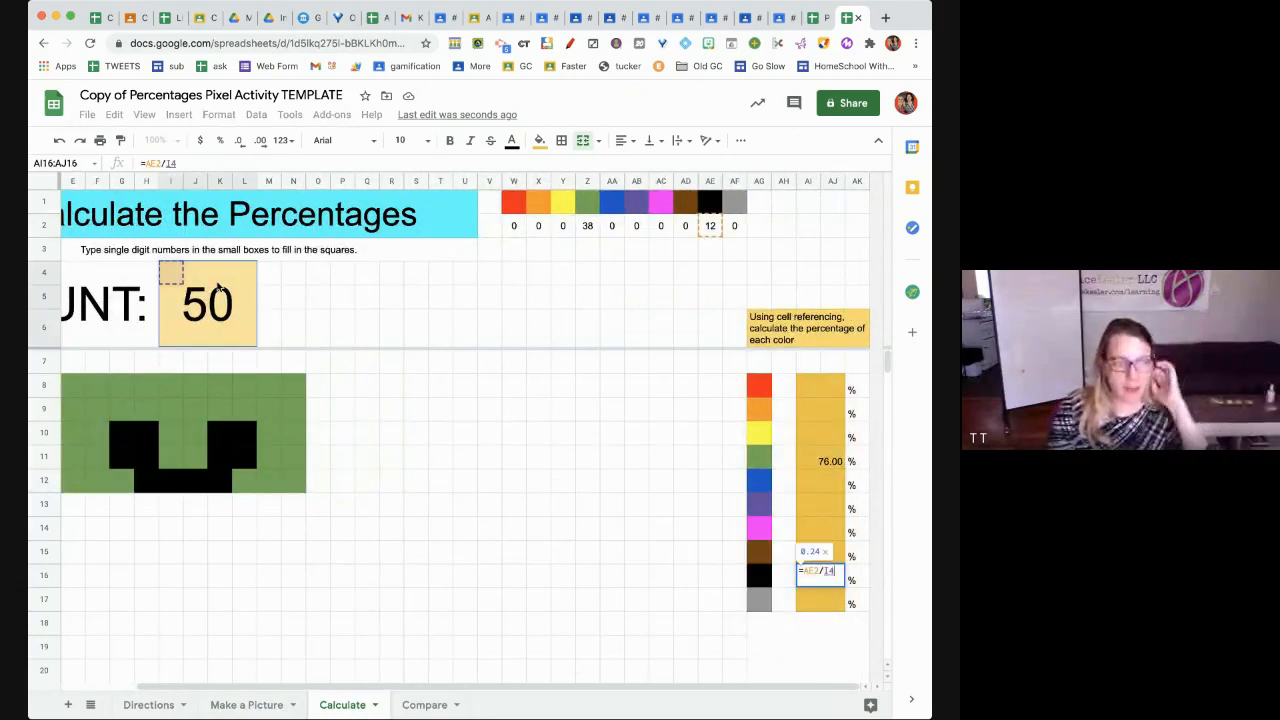
type("*")
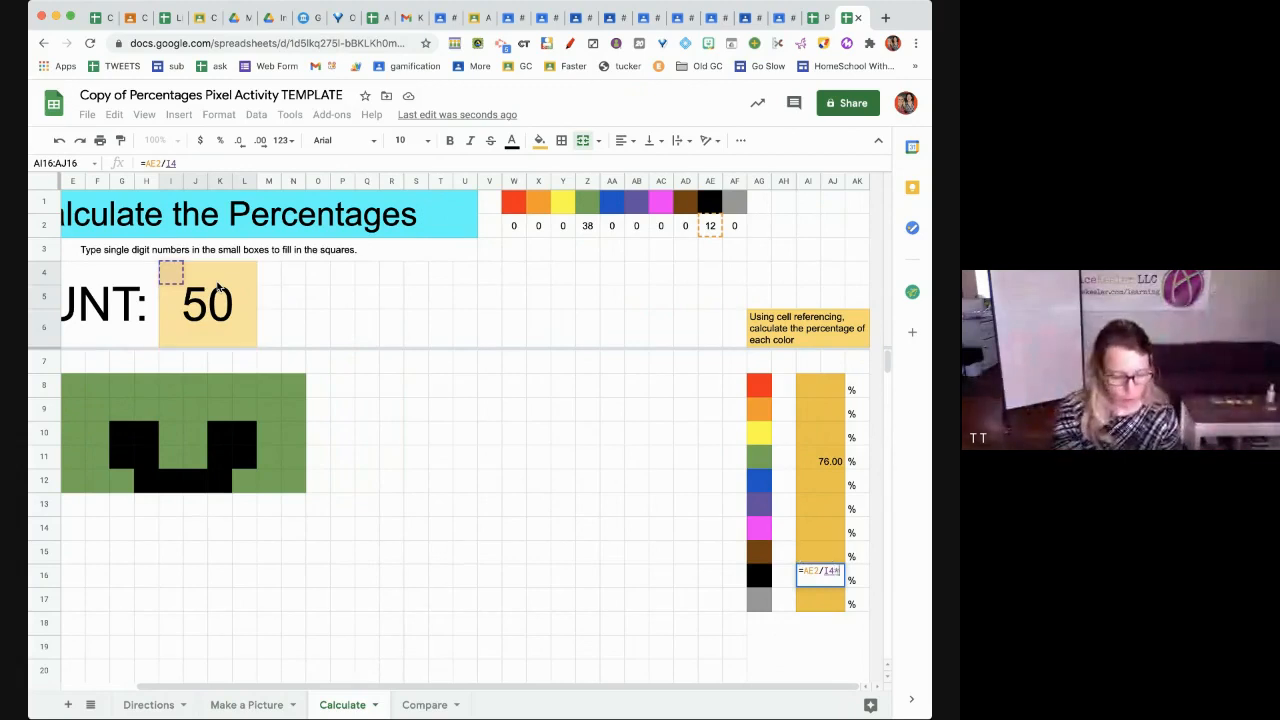
type("100")
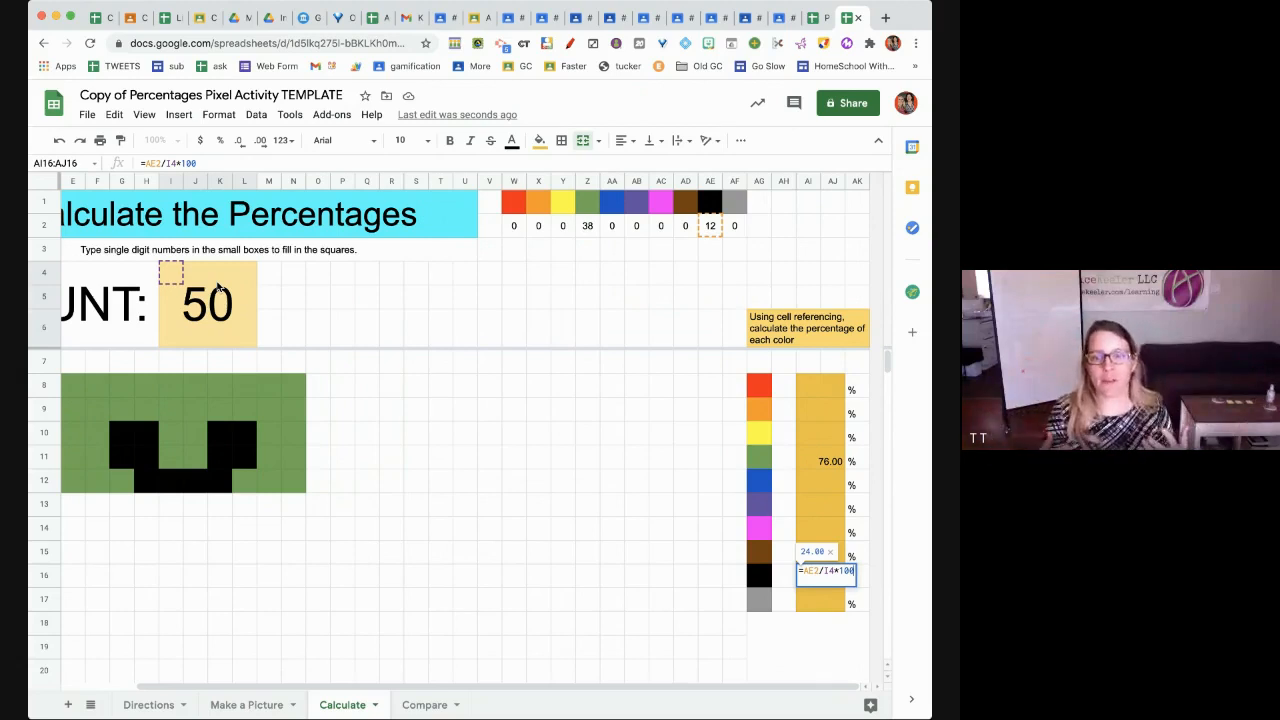
key("Return")
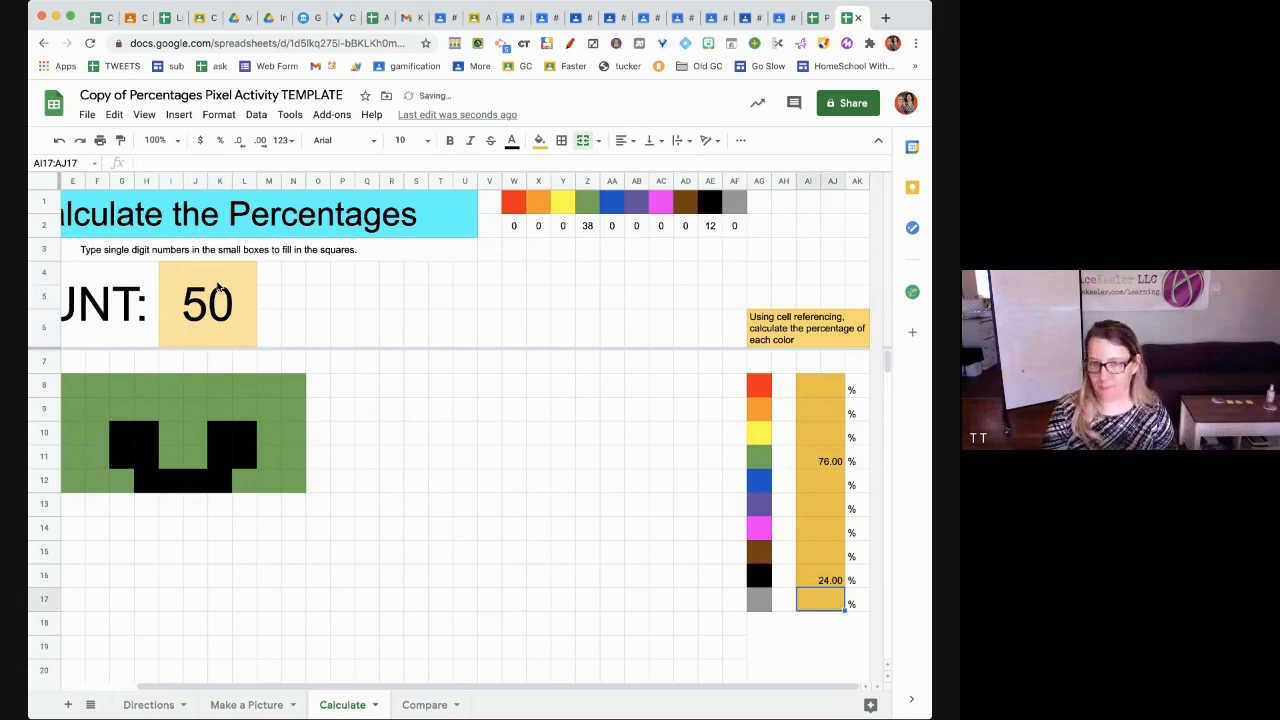
View the estimates beside the calculations on the Compare sheet and return to the Pixel Art spreadsheet
left_click(422, 705)
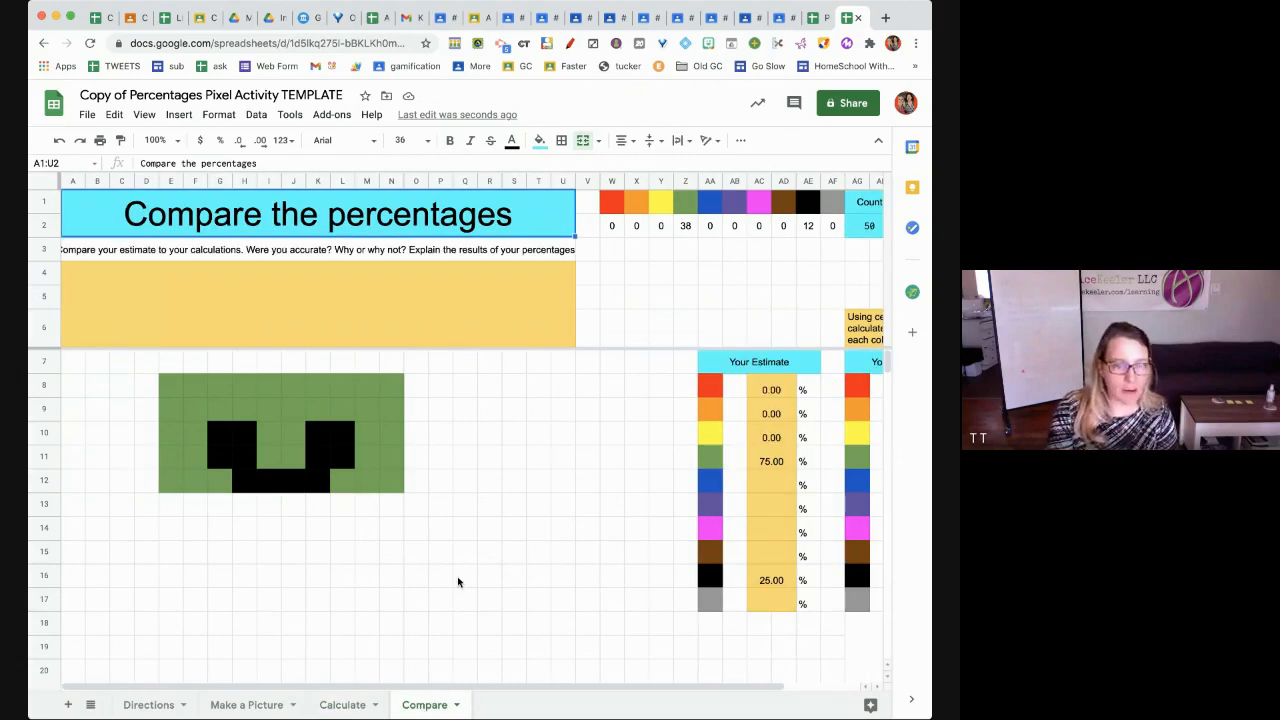
scroll(457, 581, "right", 2)
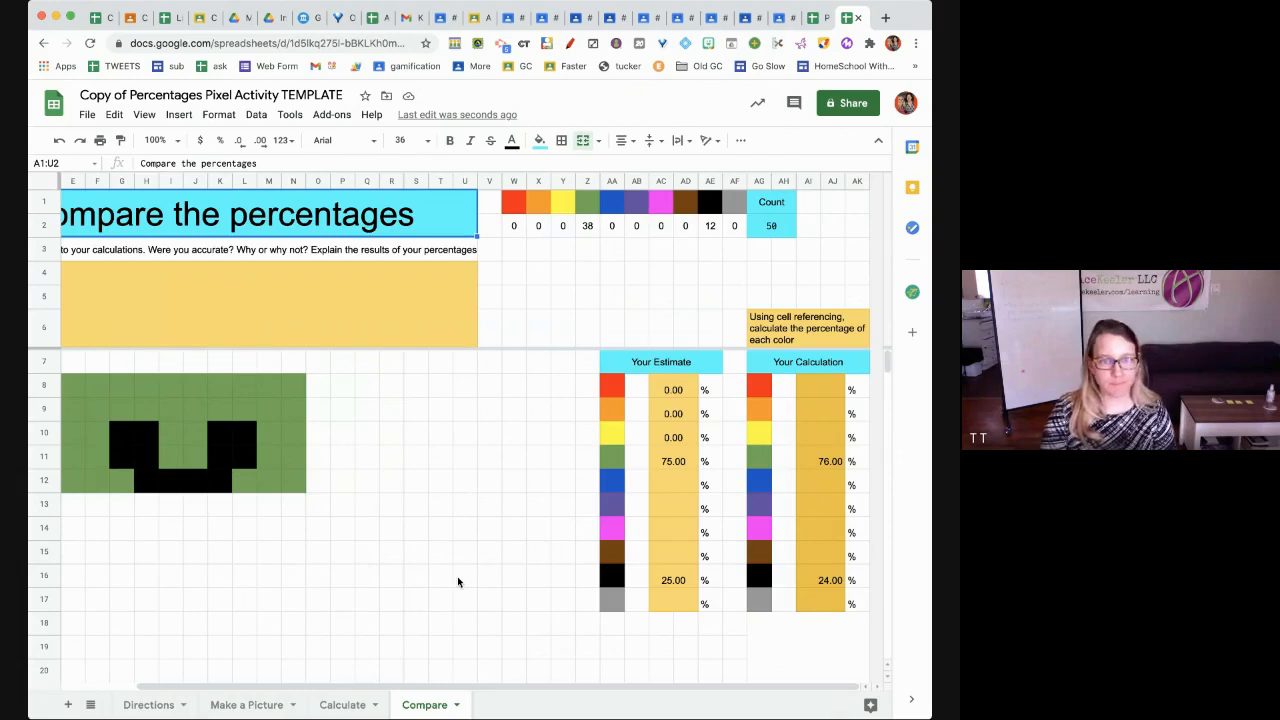
left_click(815, 19)
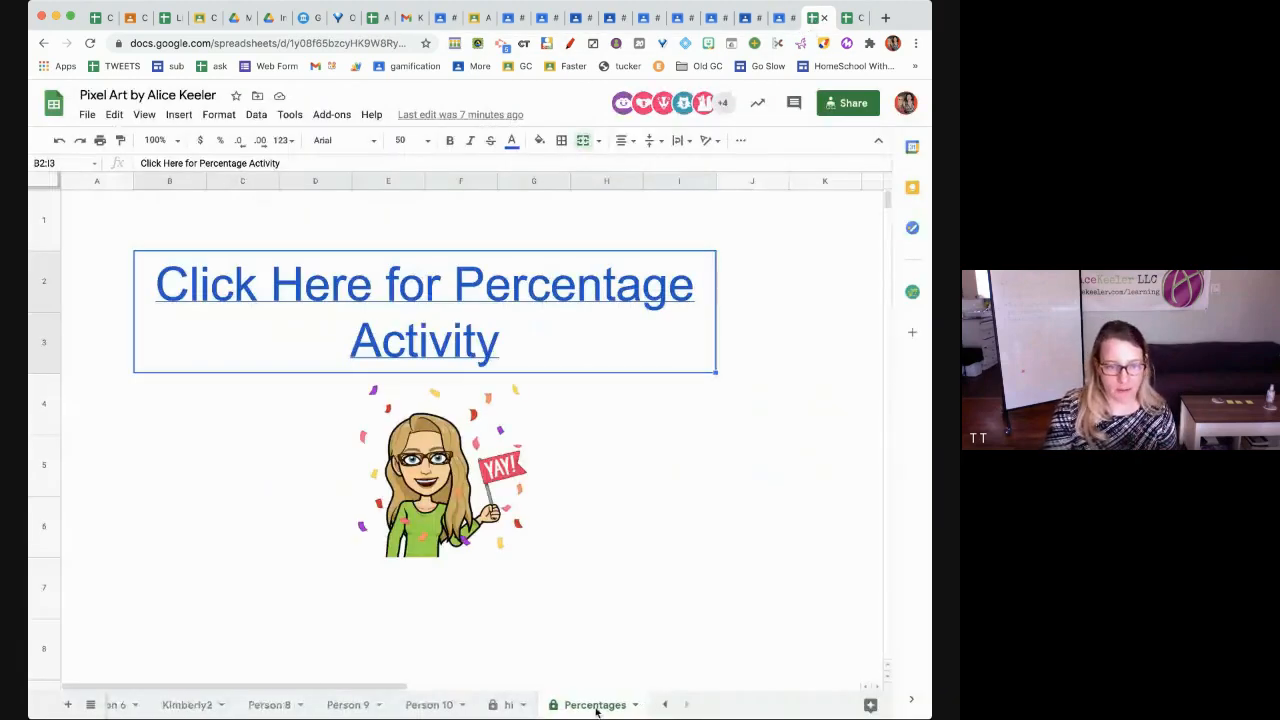
Add a new sheet named "What do you teach?" and select the spreadsheet's web address
left_click(68, 704)
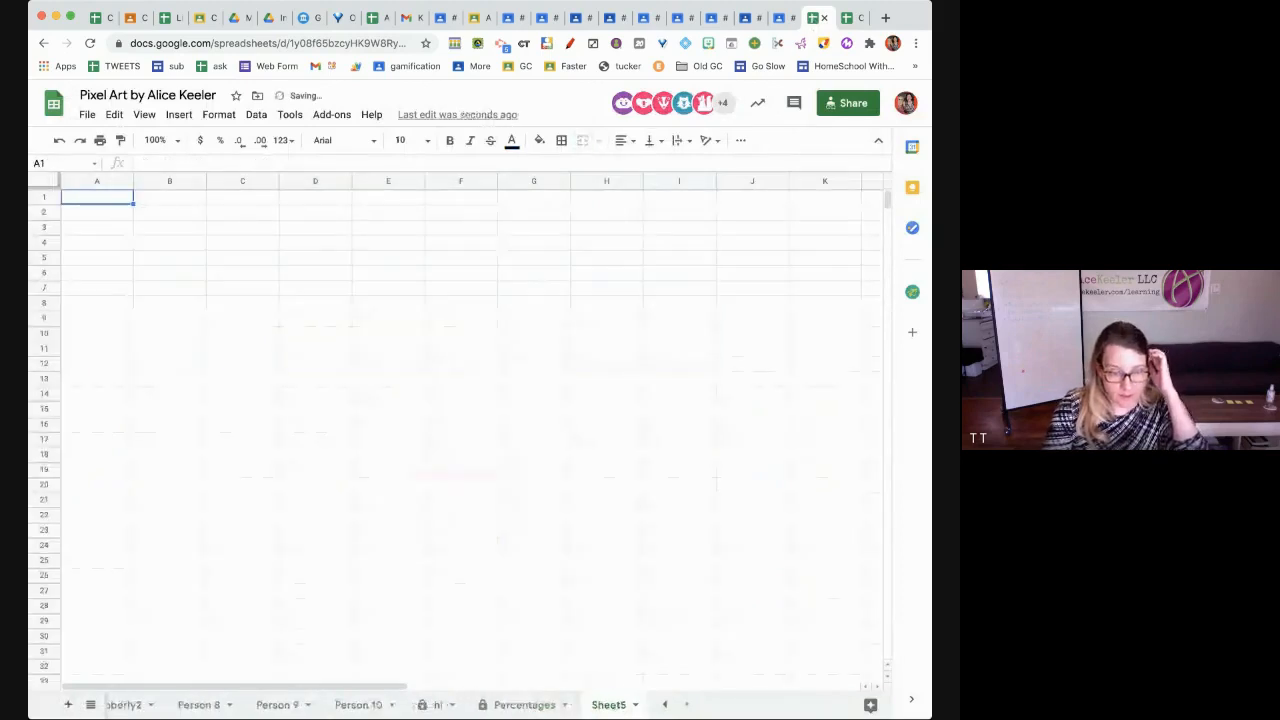
double_click(614, 706)
type("What do you teach?")
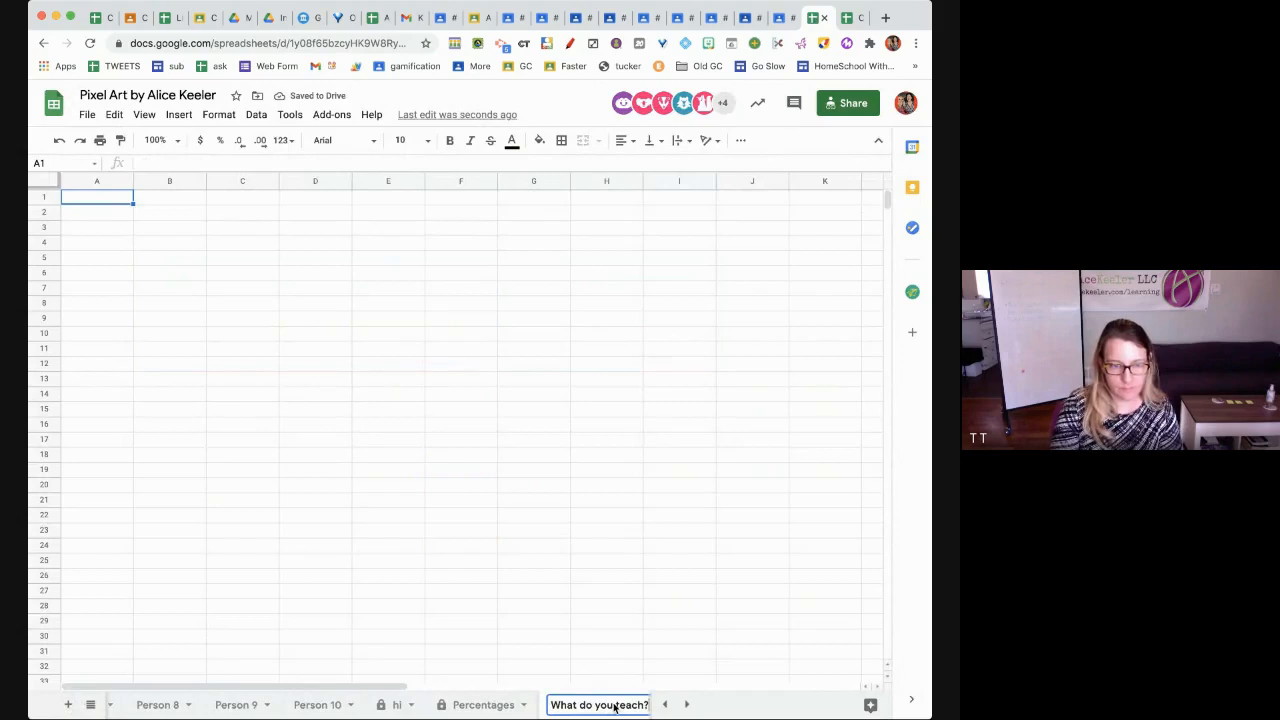
left_click(616, 486)
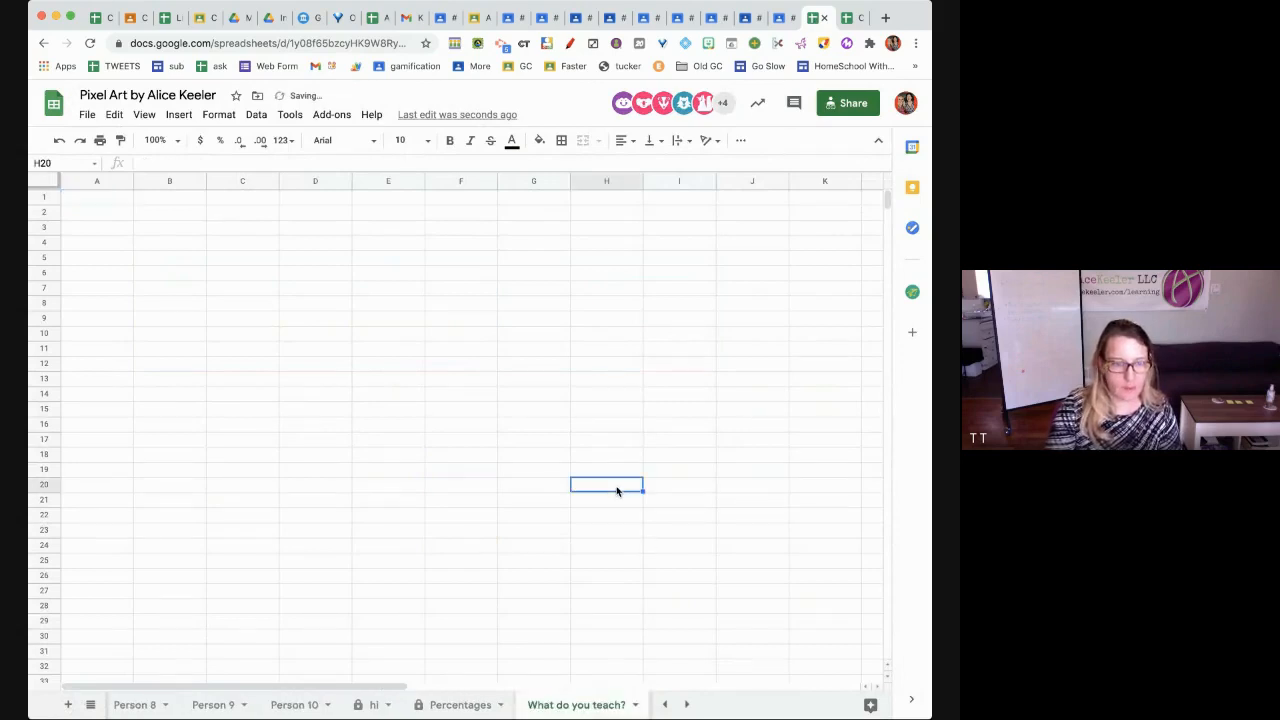
key("super+l")
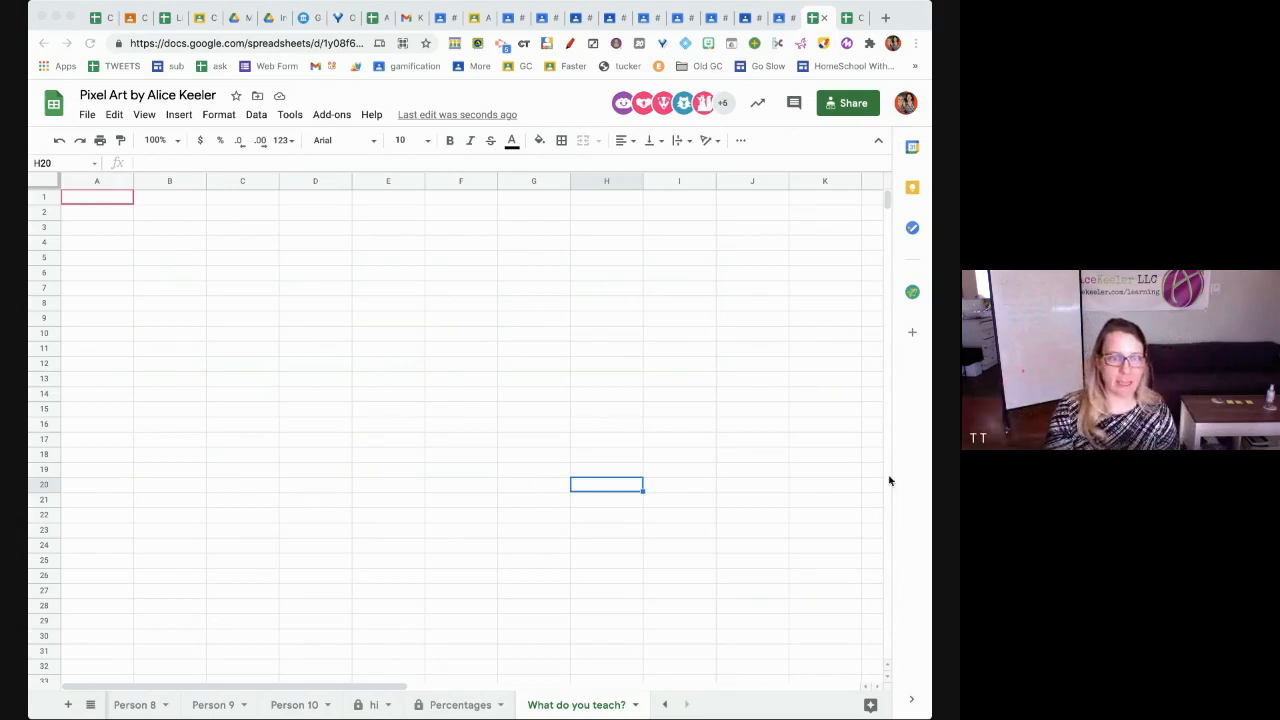
Enter "Geometry" in cell E9 of the What do you teach? sheet
left_click(423, 360)
left_click(376, 324)
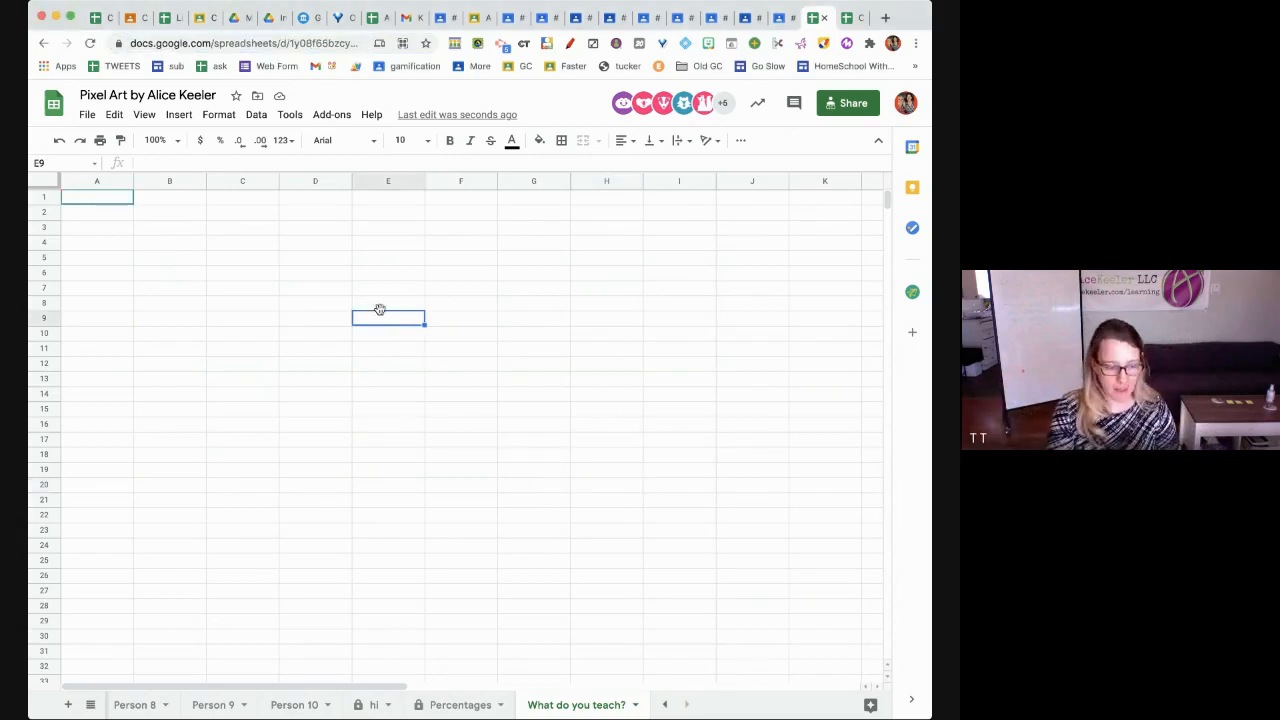
type("Geometry")
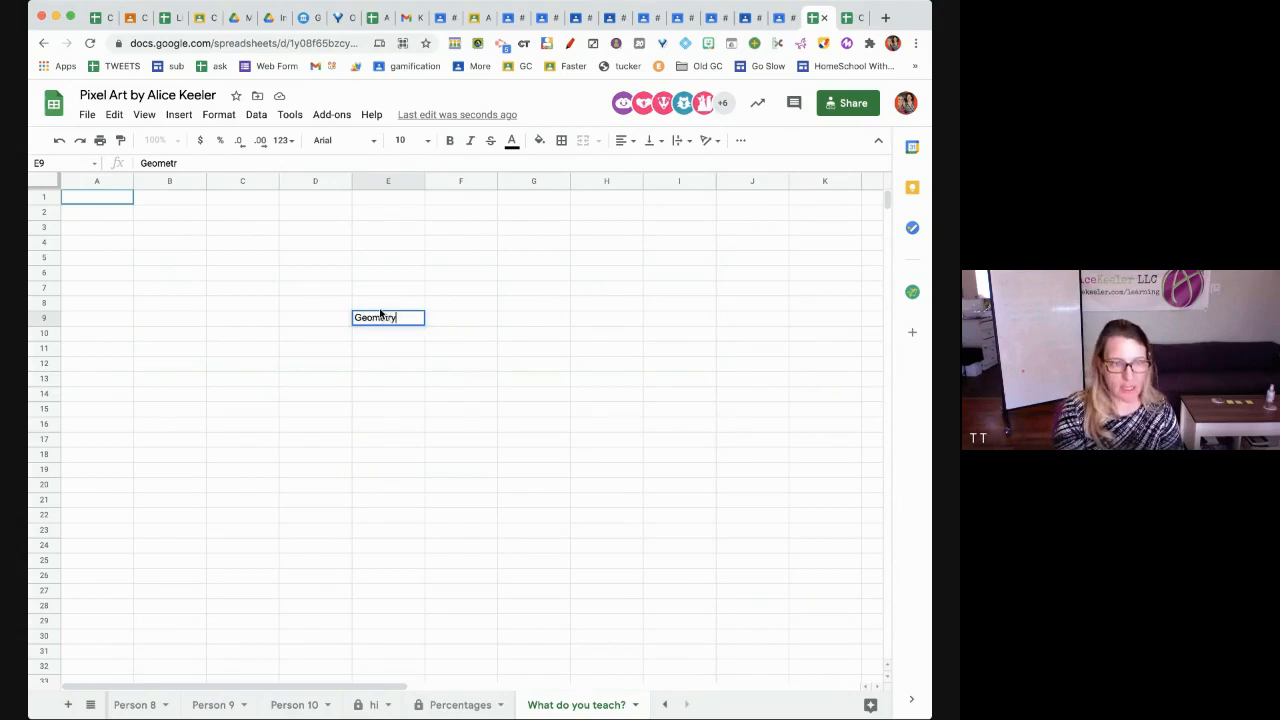
key("Return")
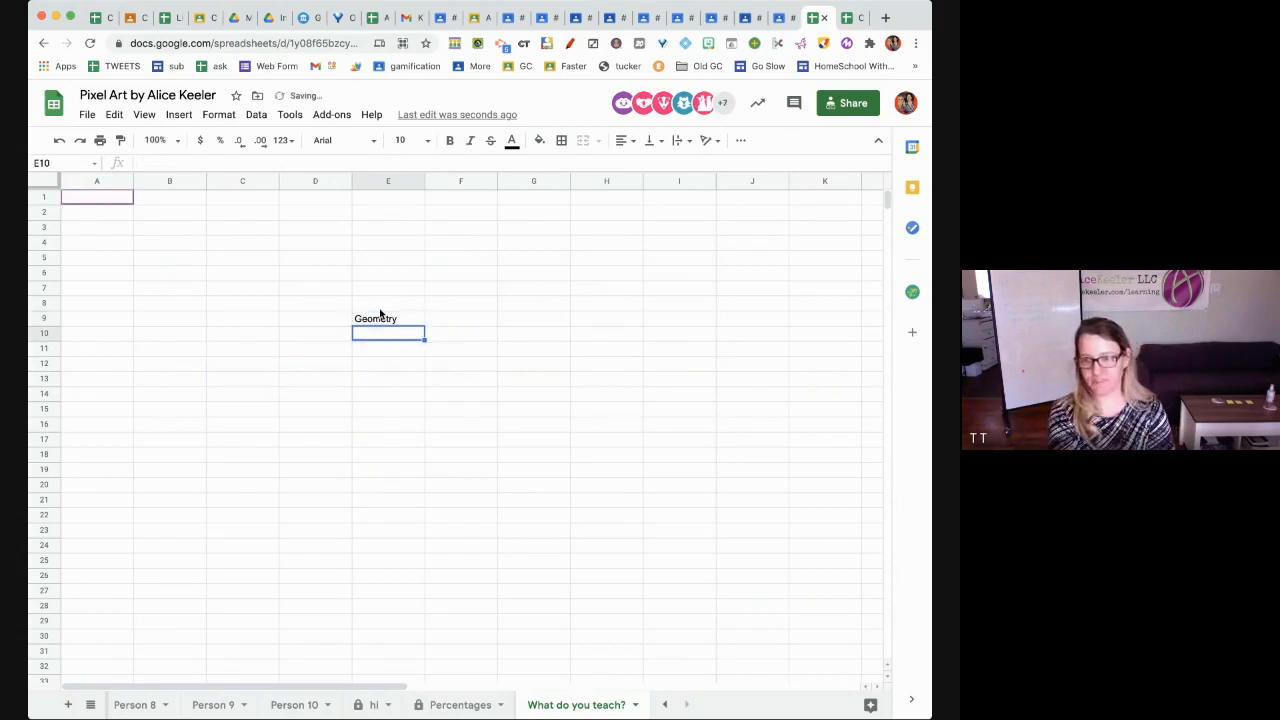
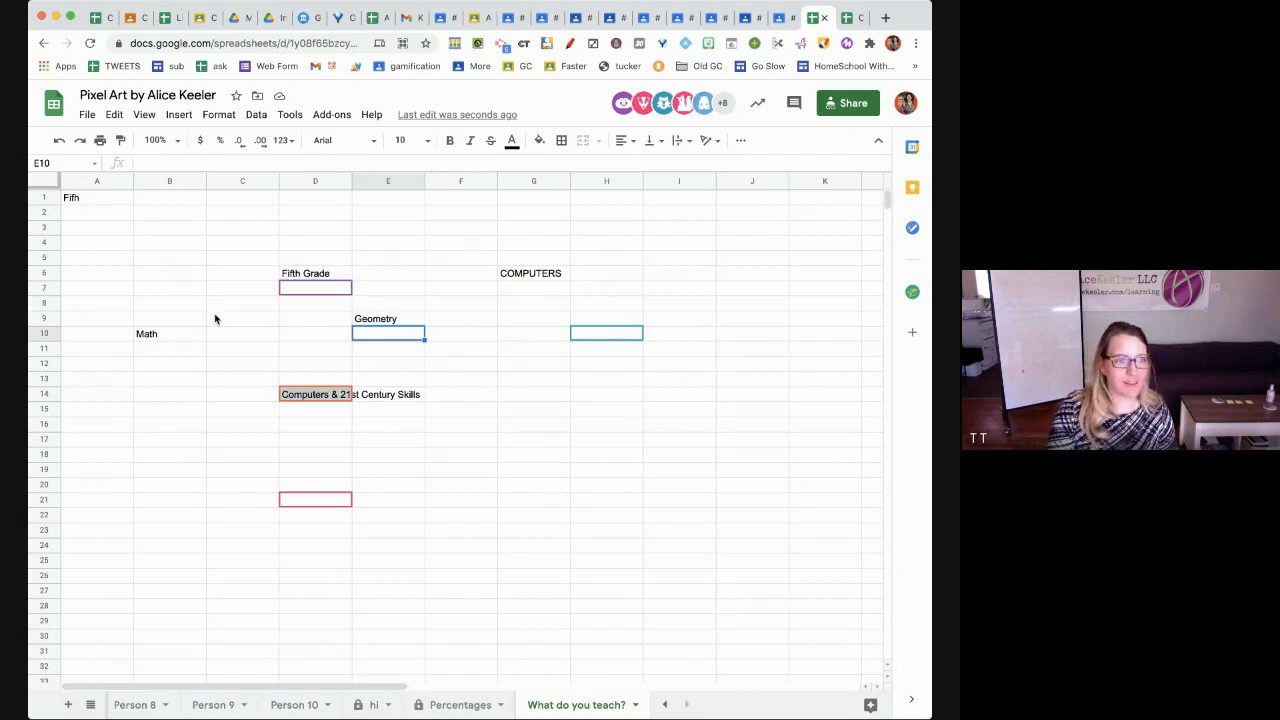
Move the "Math" entry from cell B10 to F10
left_click(290, 274)
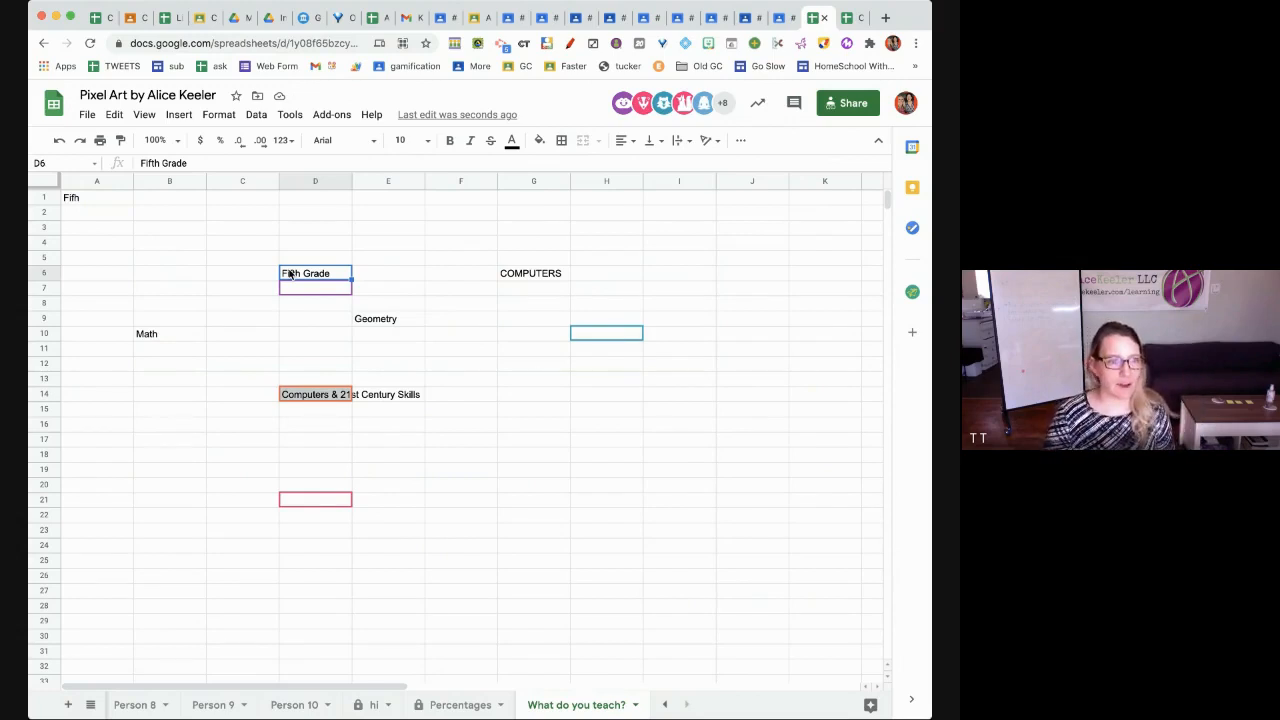
left_click(160, 334)
left_click_drag(171, 326, 463, 333)
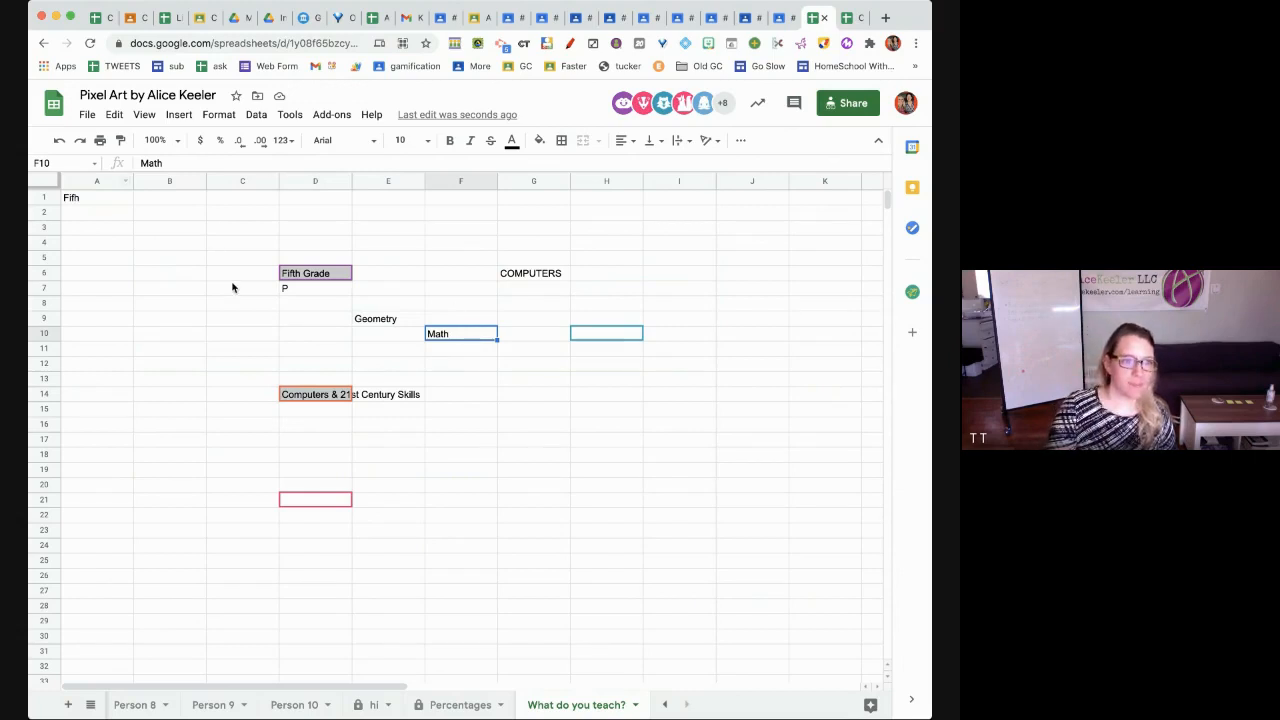
left_click(430, 440)
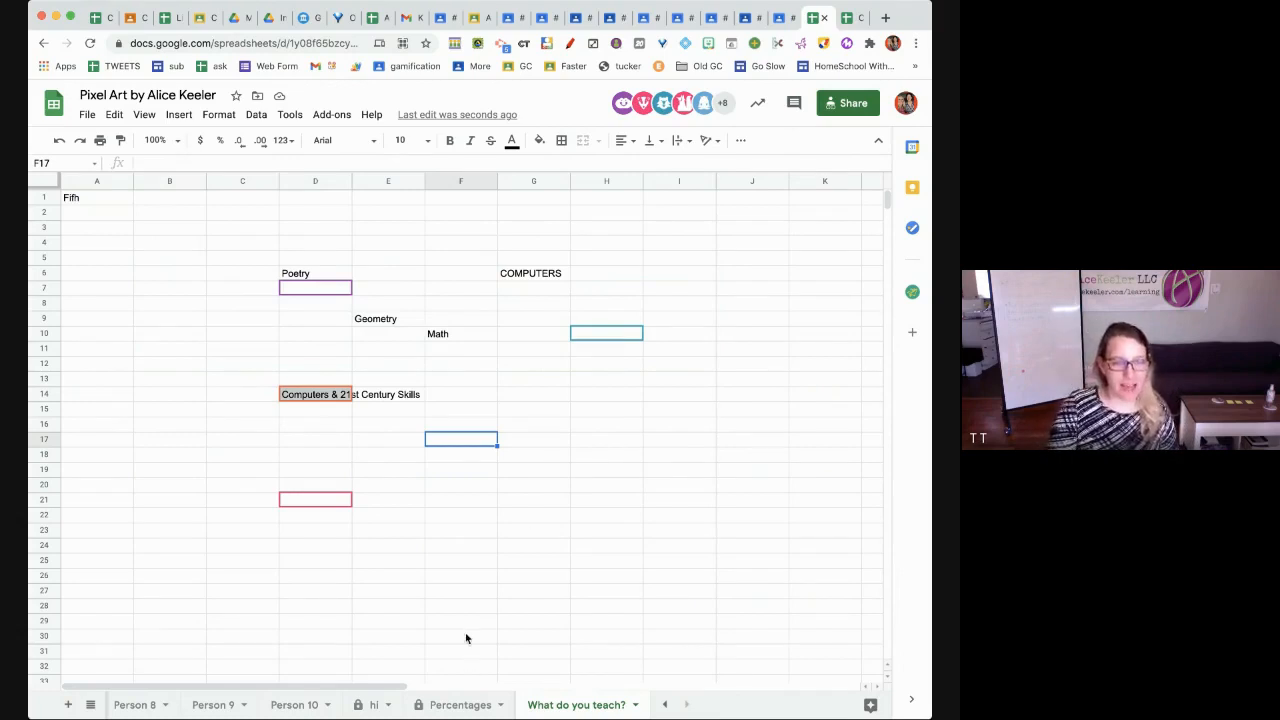
Fill the cell range H13:K29 with yellow
left_click_drag(592, 379, 806, 618)
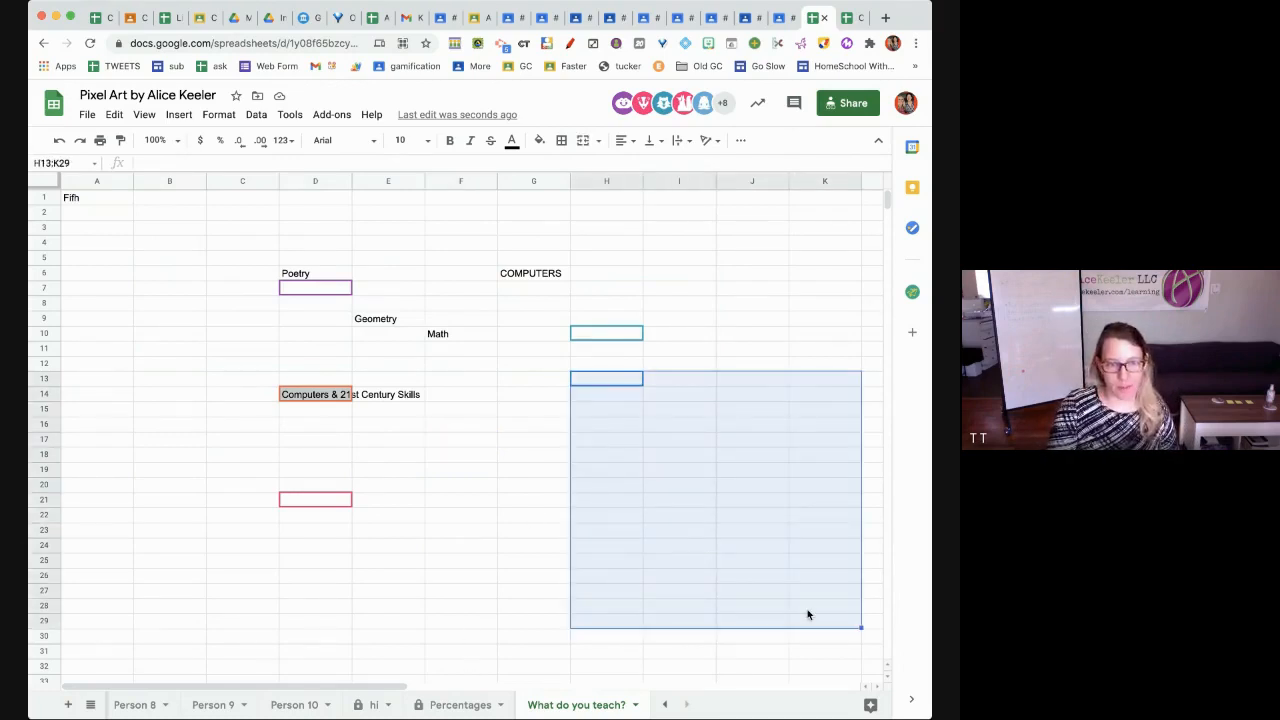
left_click(539, 140)
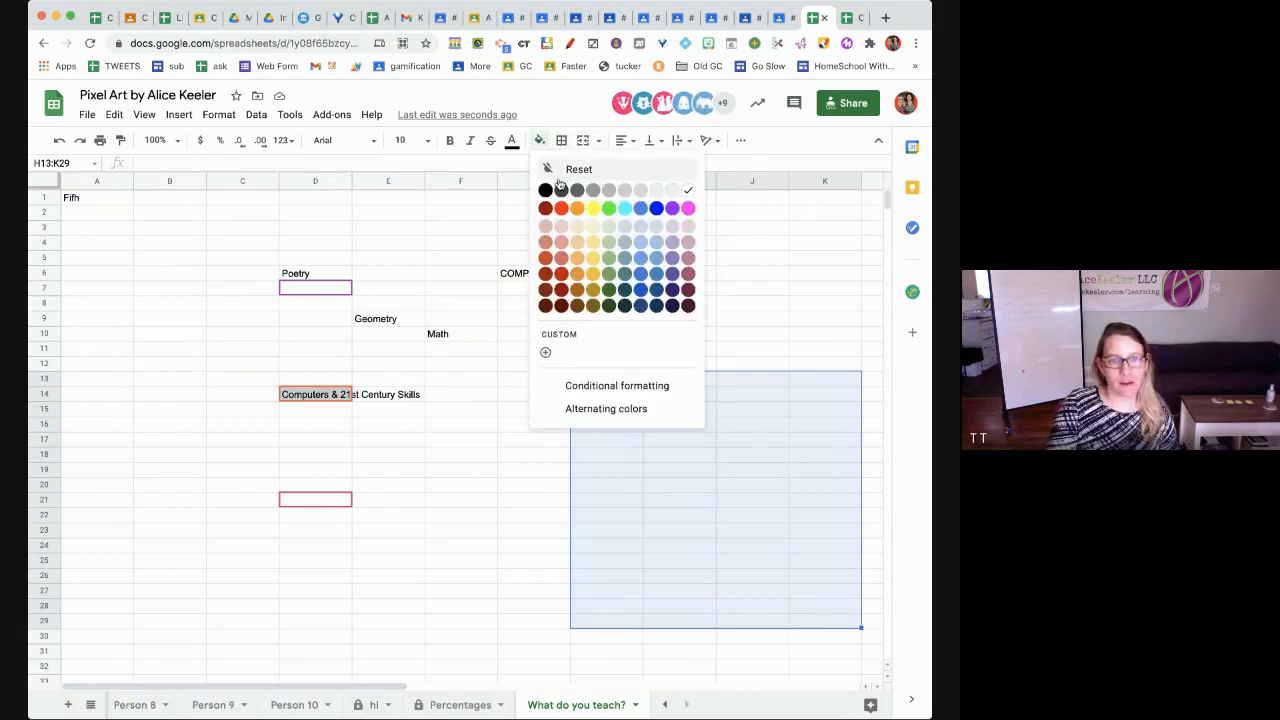
left_click(592, 210)
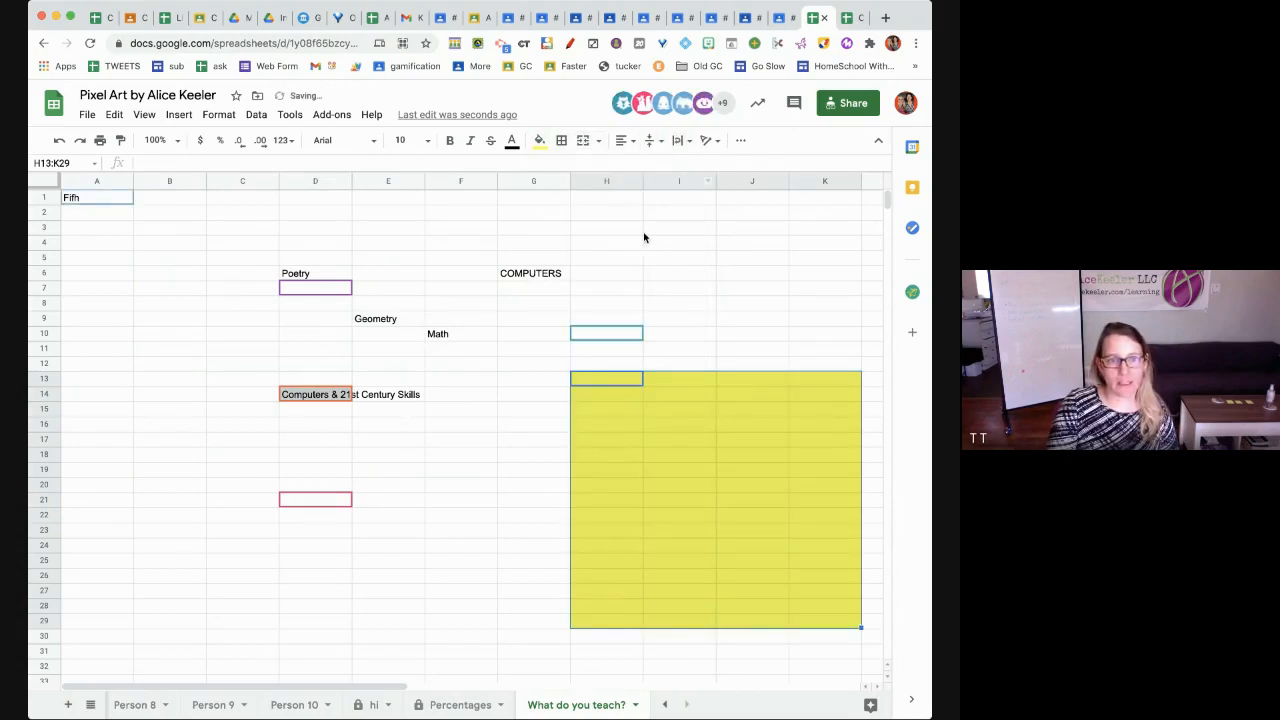
left_click(625, 478)
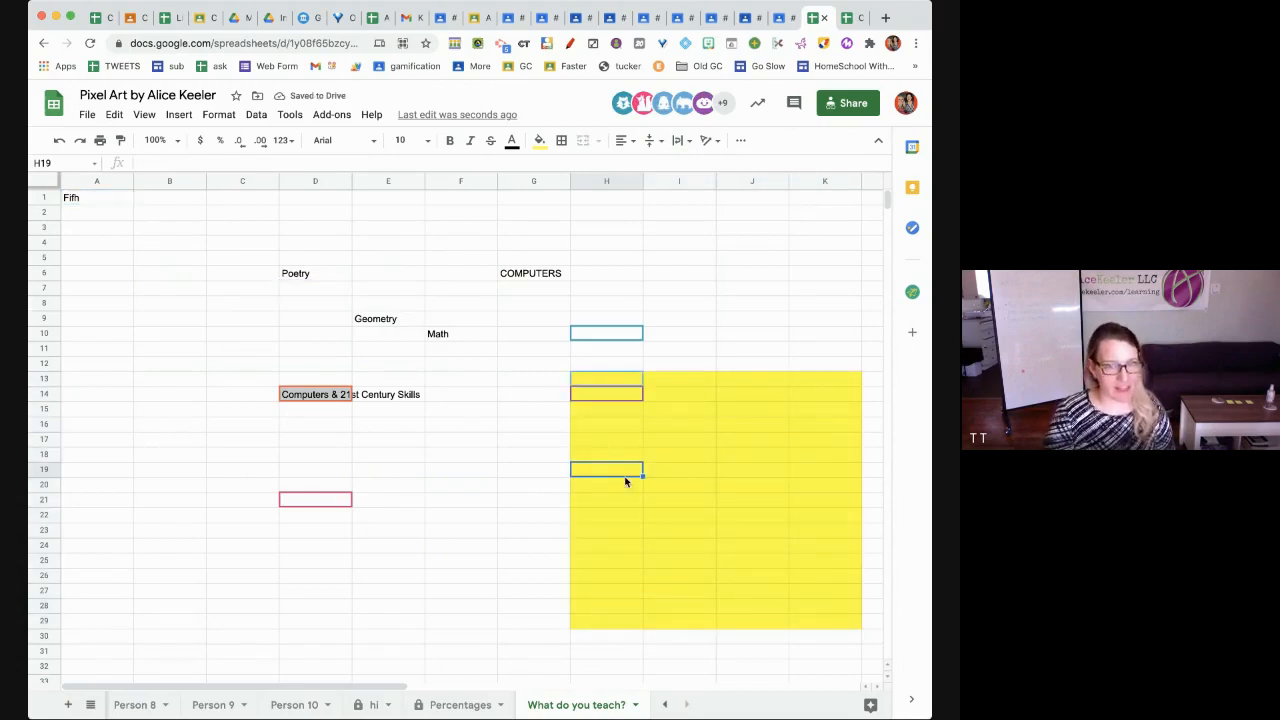
Merge cells H12:K12 above the yellow block and enter the heading "Poetry with Pixel Art"
left_click(608, 364)
left_click_drag(692, 368, 848, 365)
left_click(584, 142)
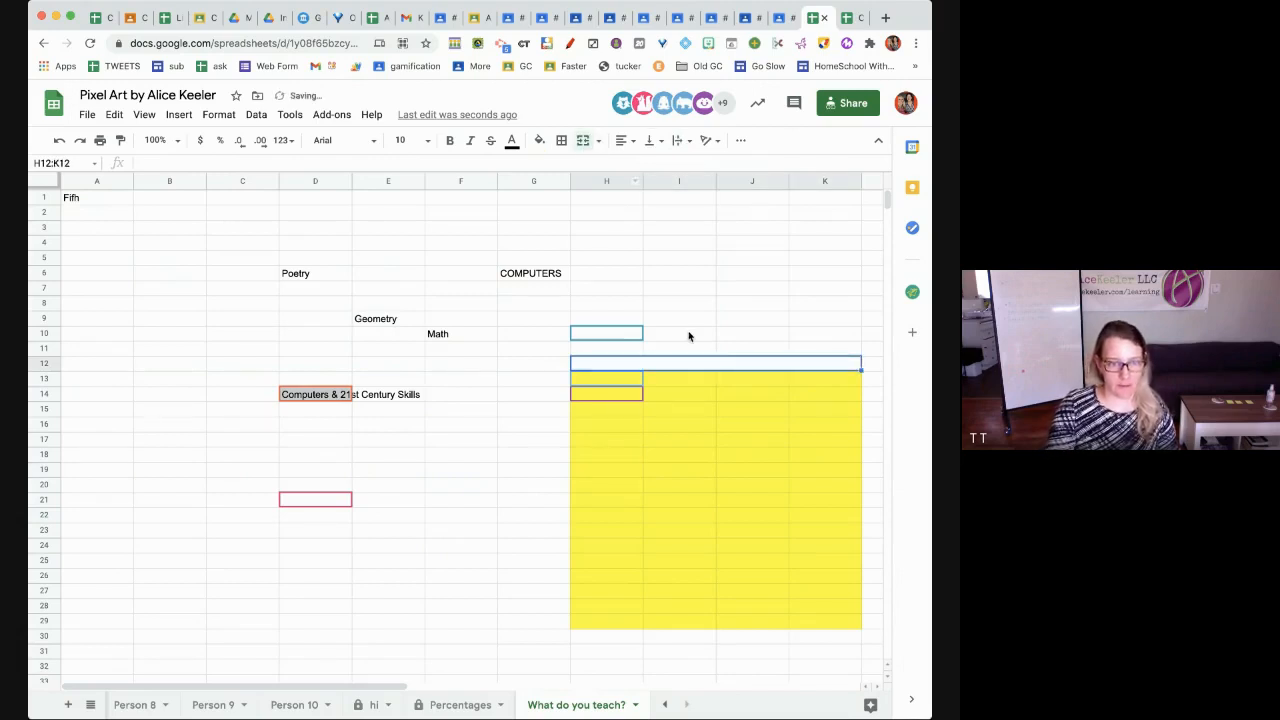
type("Poety")
key("BackSpace")
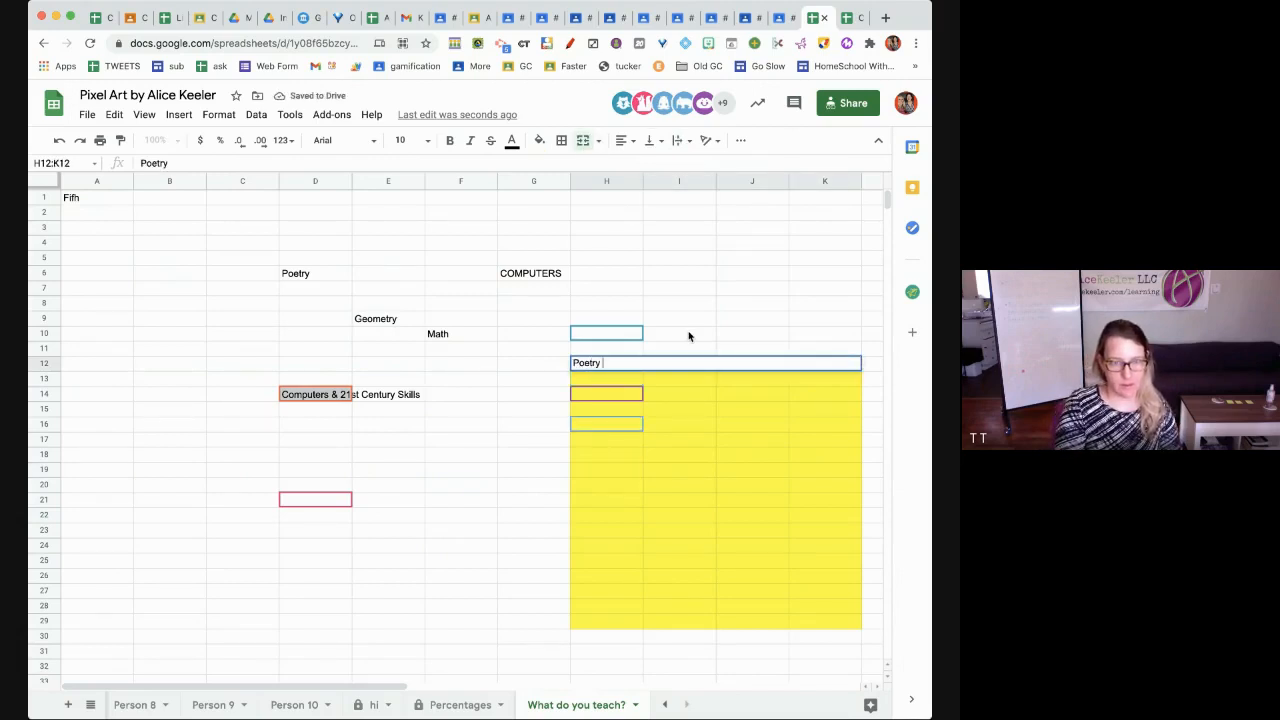
type("ry with Pie")
type("el Art")
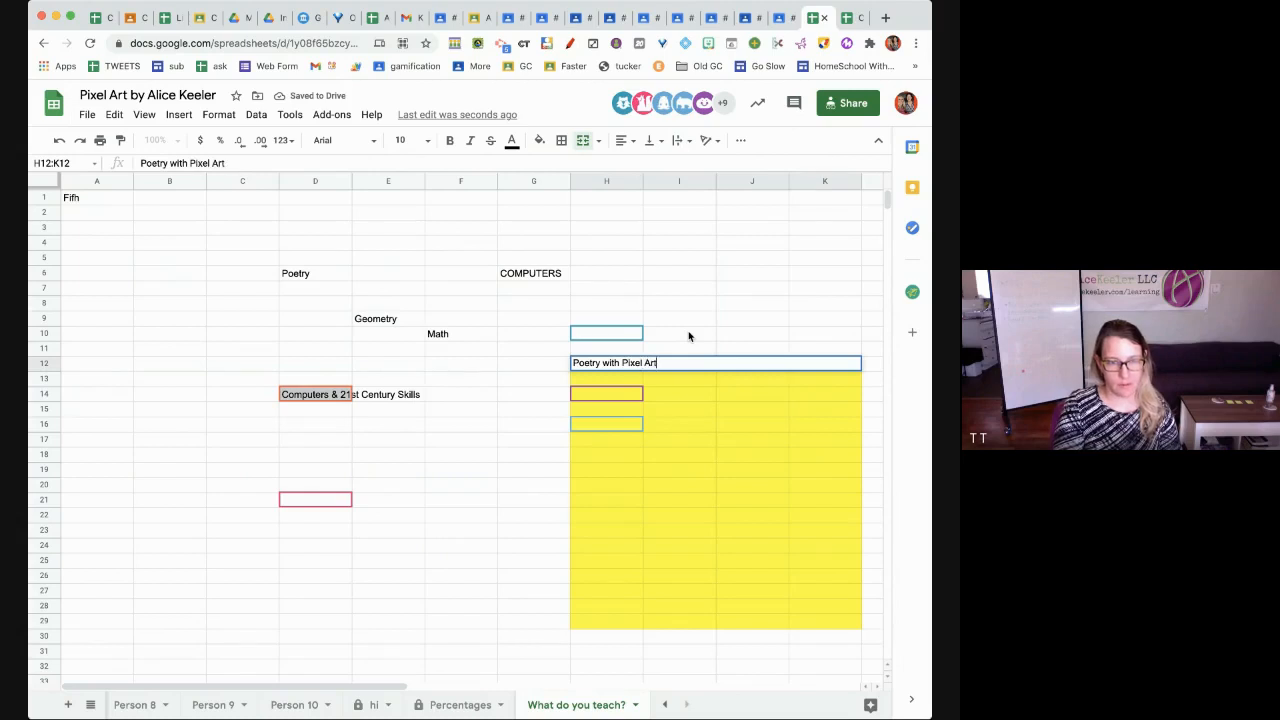
key("Return")
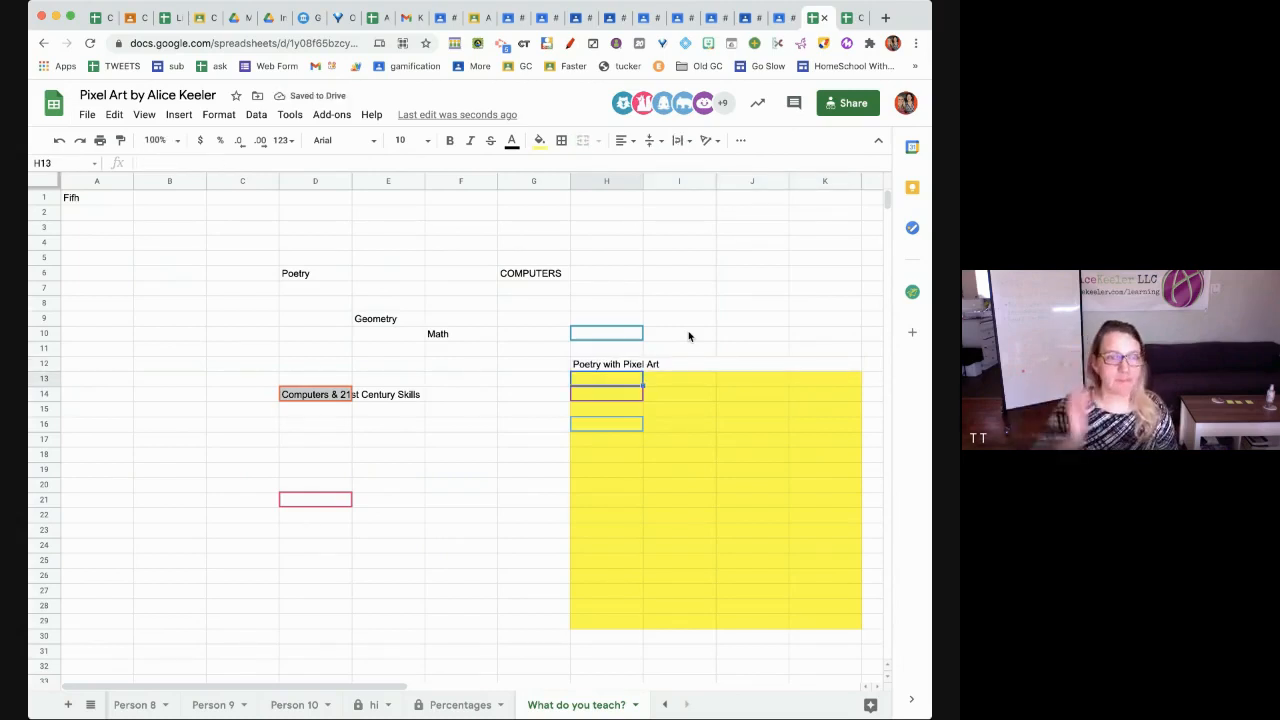
Format the "Poetry with Pixel Art" heading in the Special Elite font at size 24
left_click(669, 365)
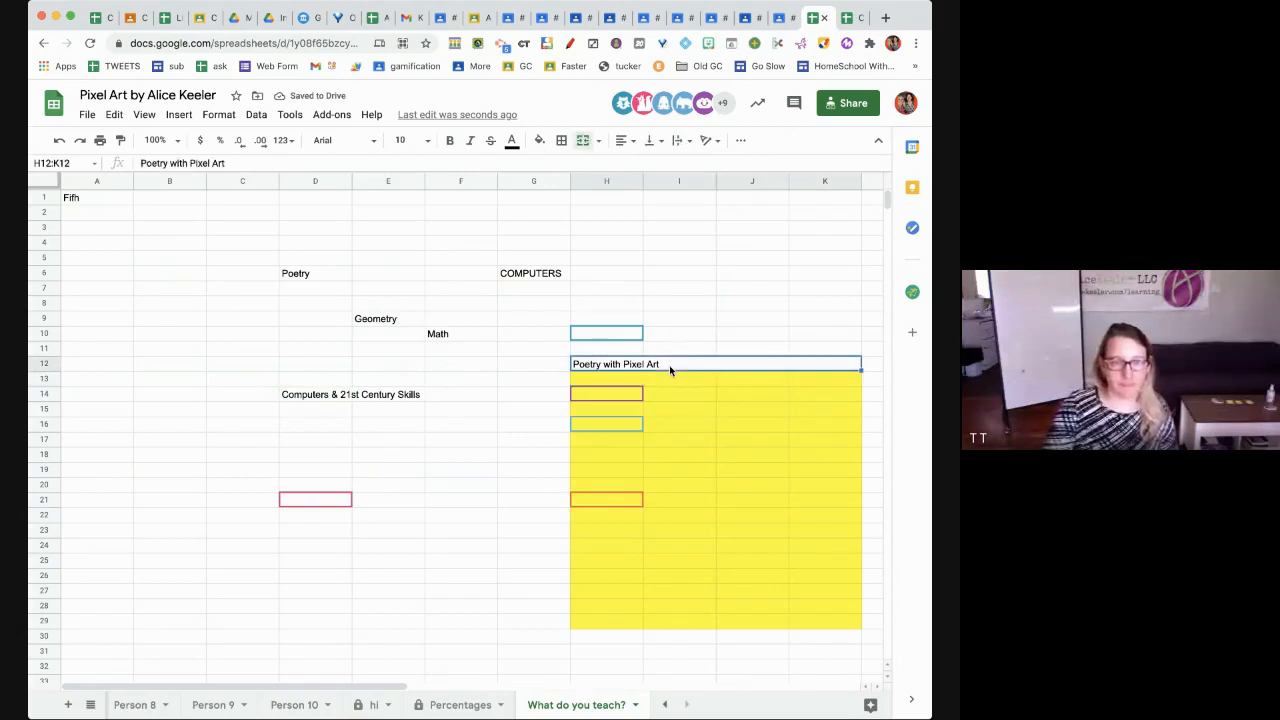
left_click(390, 140)
left_click(405, 378)
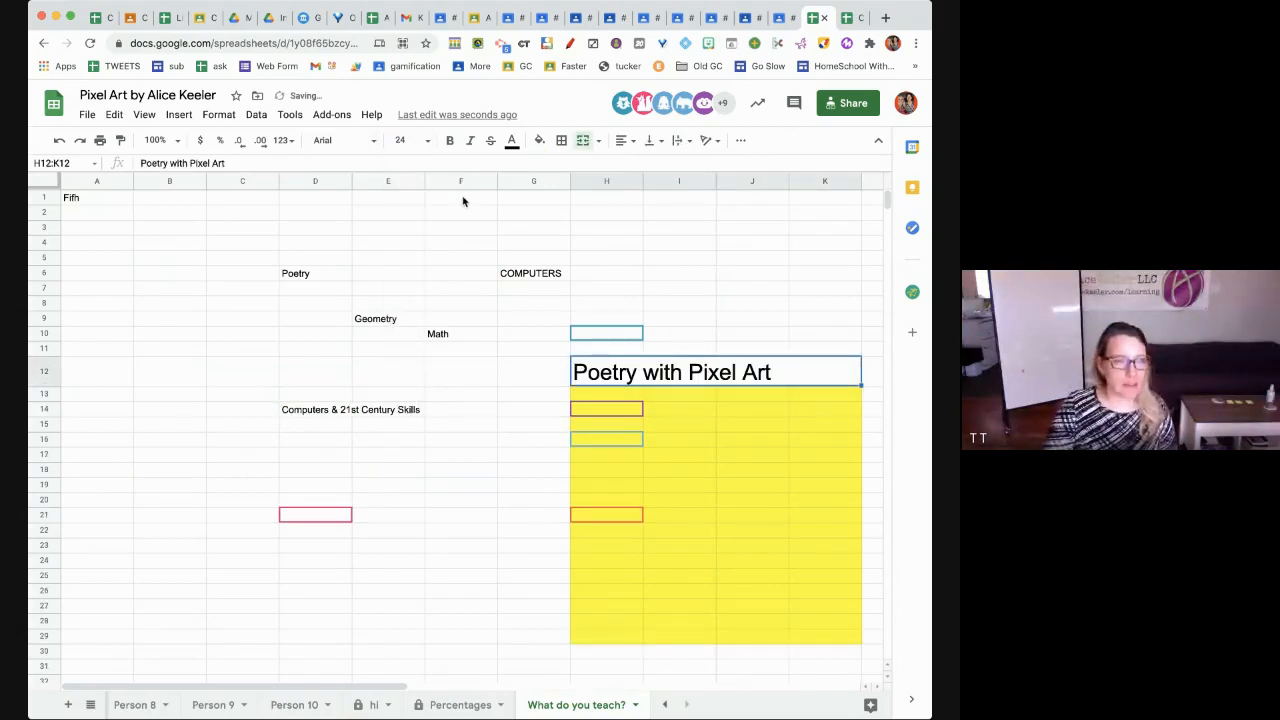
left_click(340, 140)
left_click(360, 226)
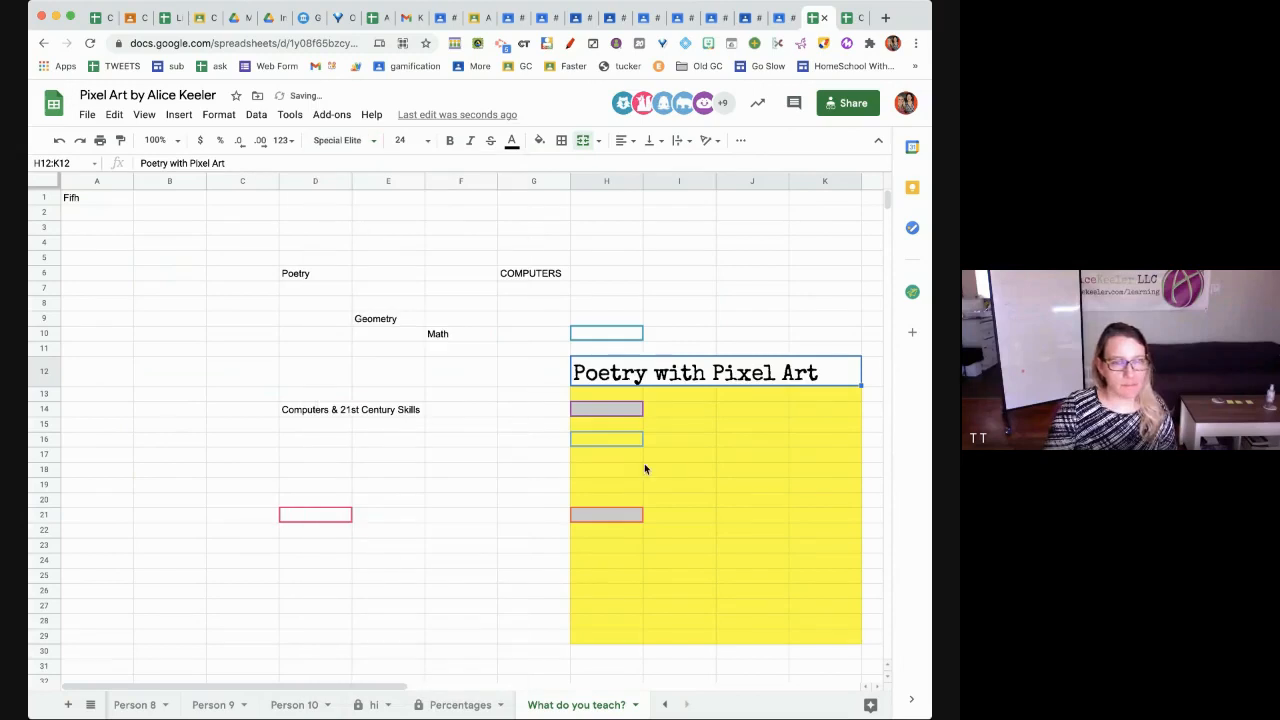
left_click(645, 466)
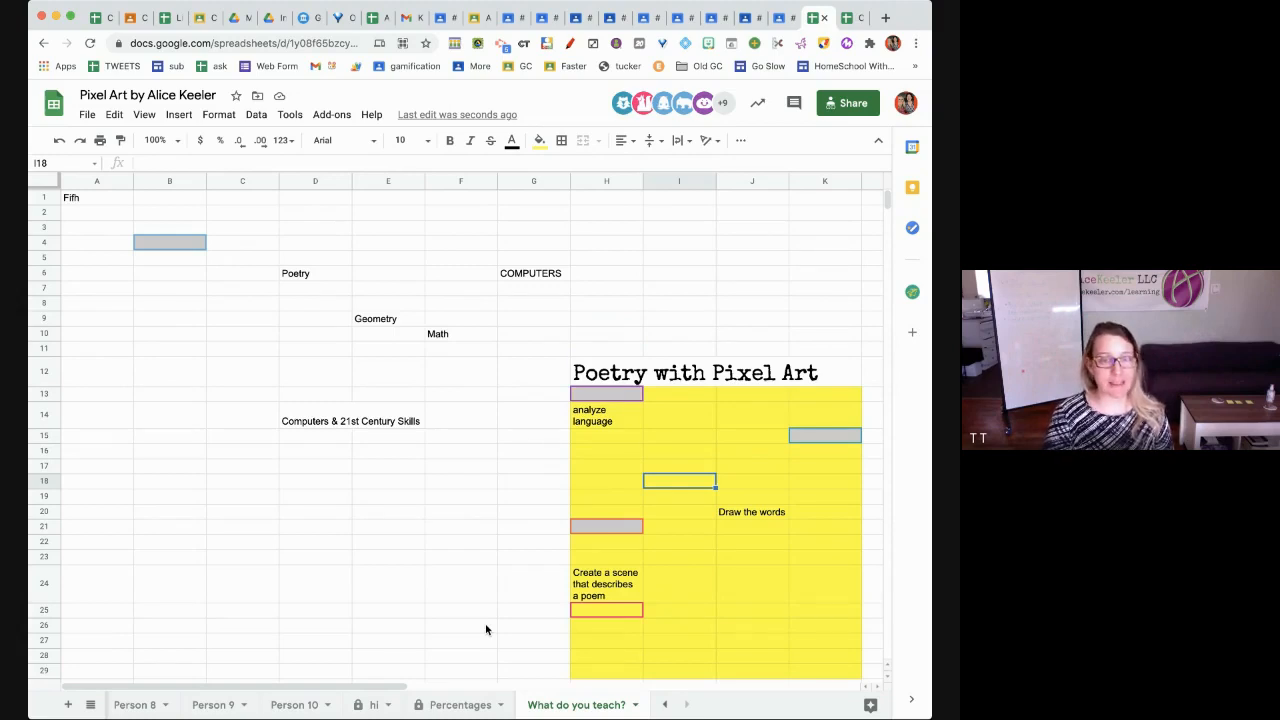
On the Person 9 sheet, enter "a" in cell L23 and "b" in L24
left_click(212, 704)
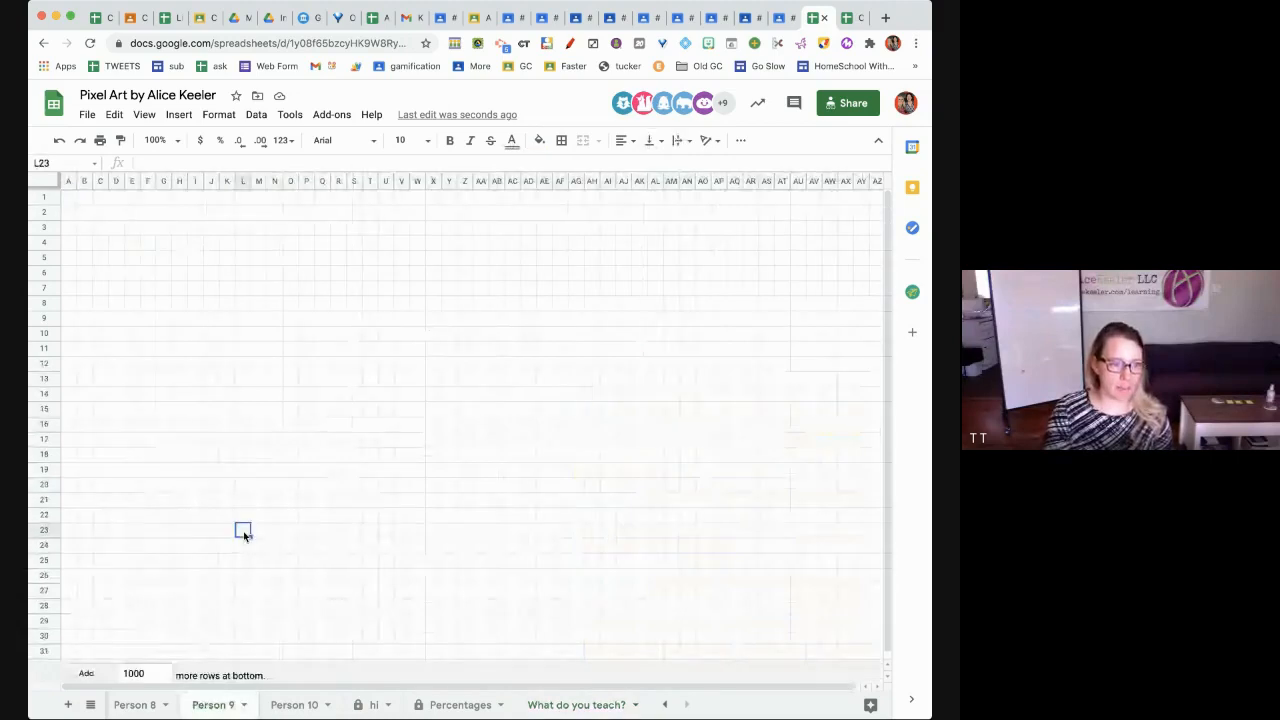
type("a")
key("Return")
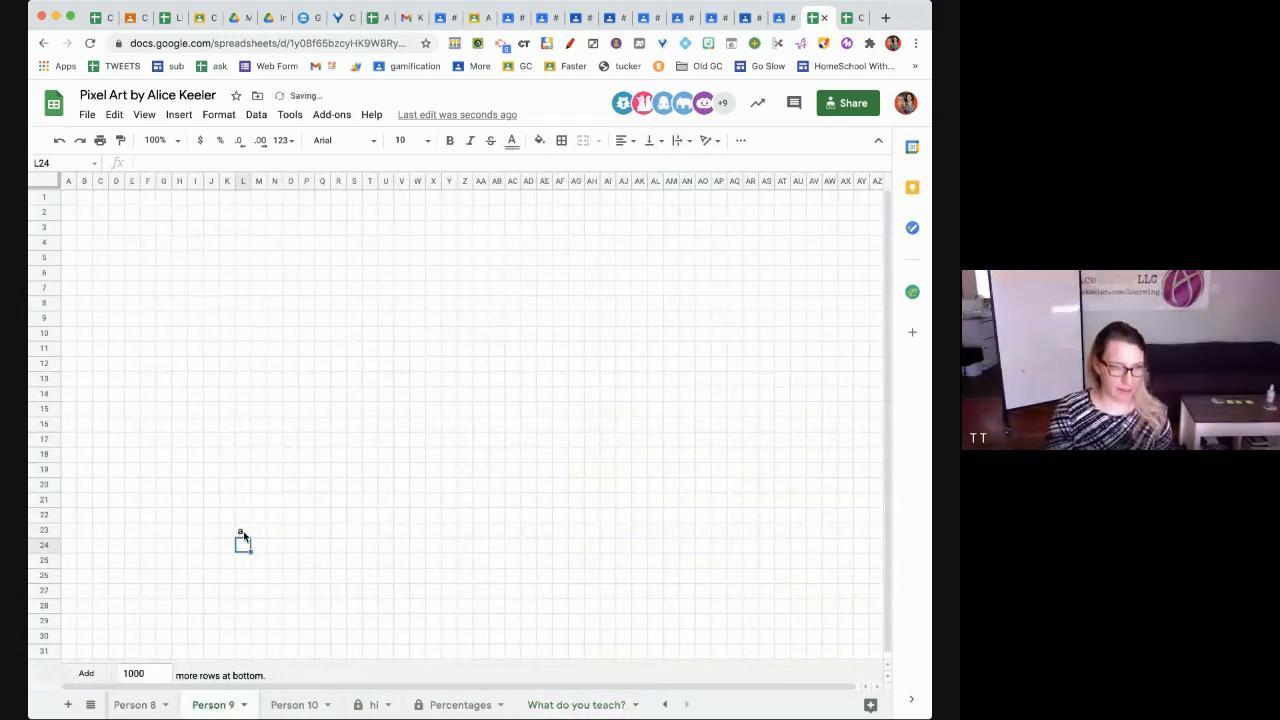
type("b")
key("Return")
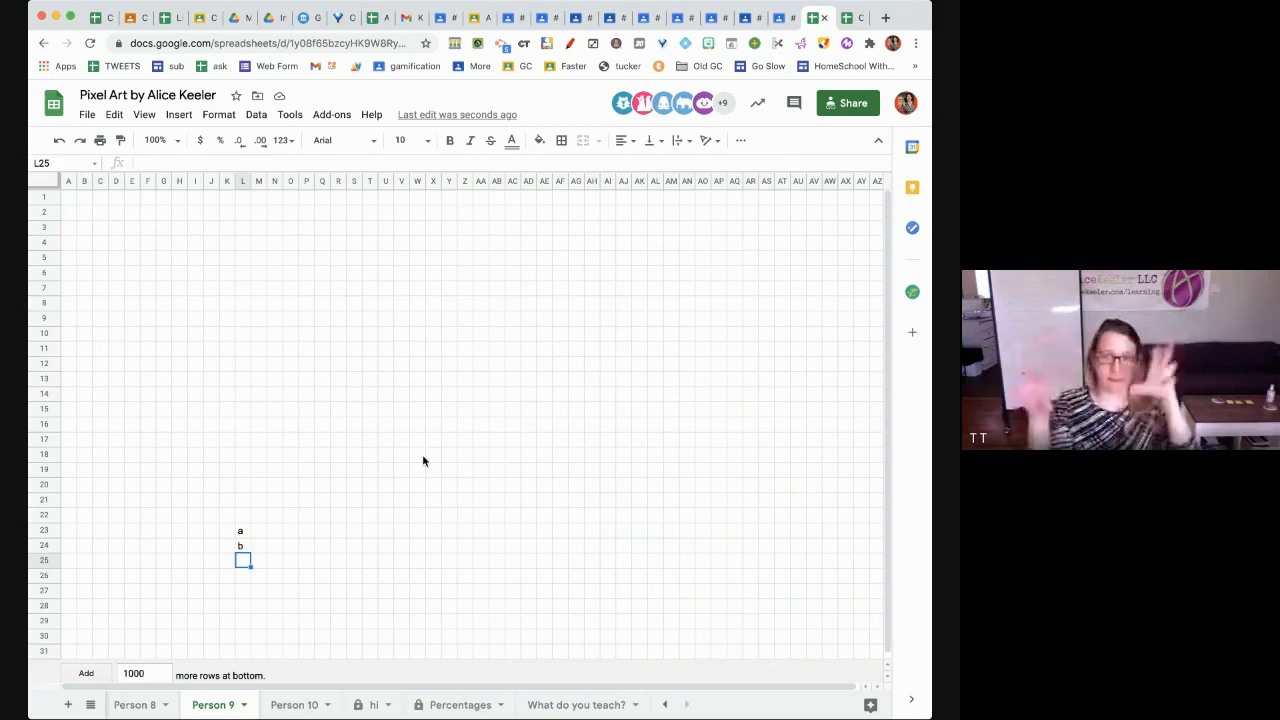
Spell out the presenter's first name in capitals across cells N5 to R5, one letter per cell
left_click(275, 257)
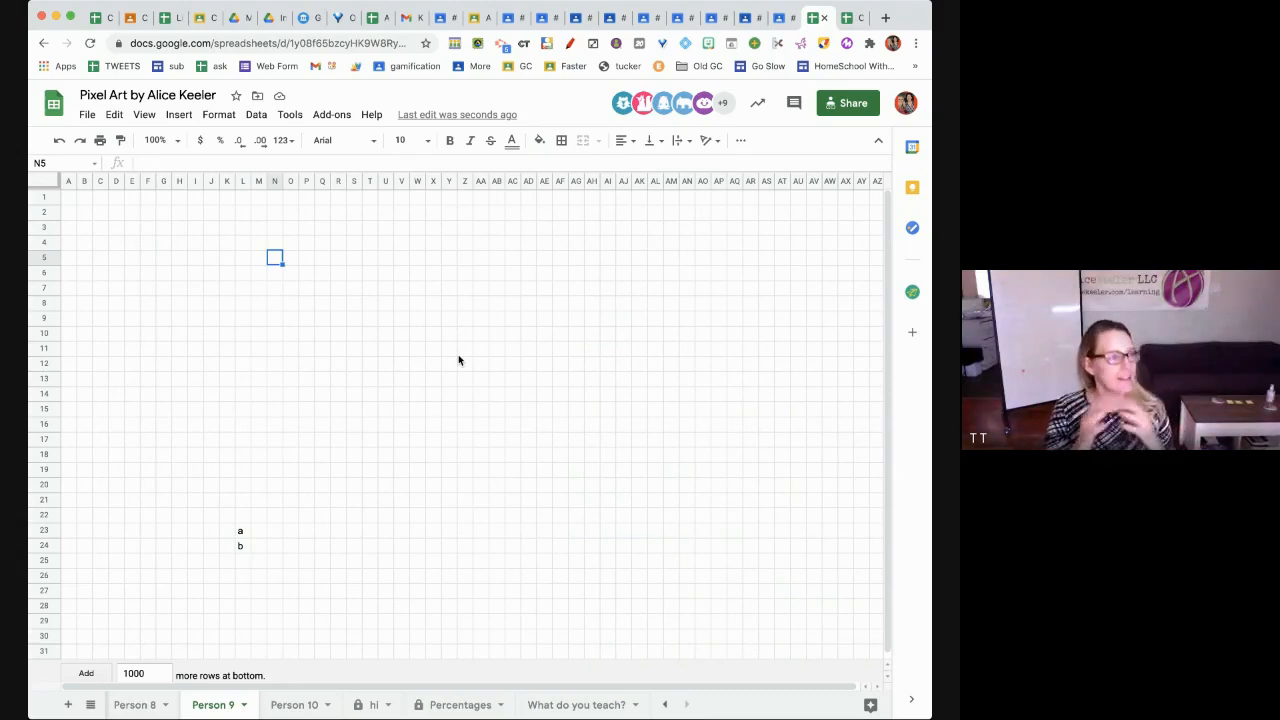
type("A")
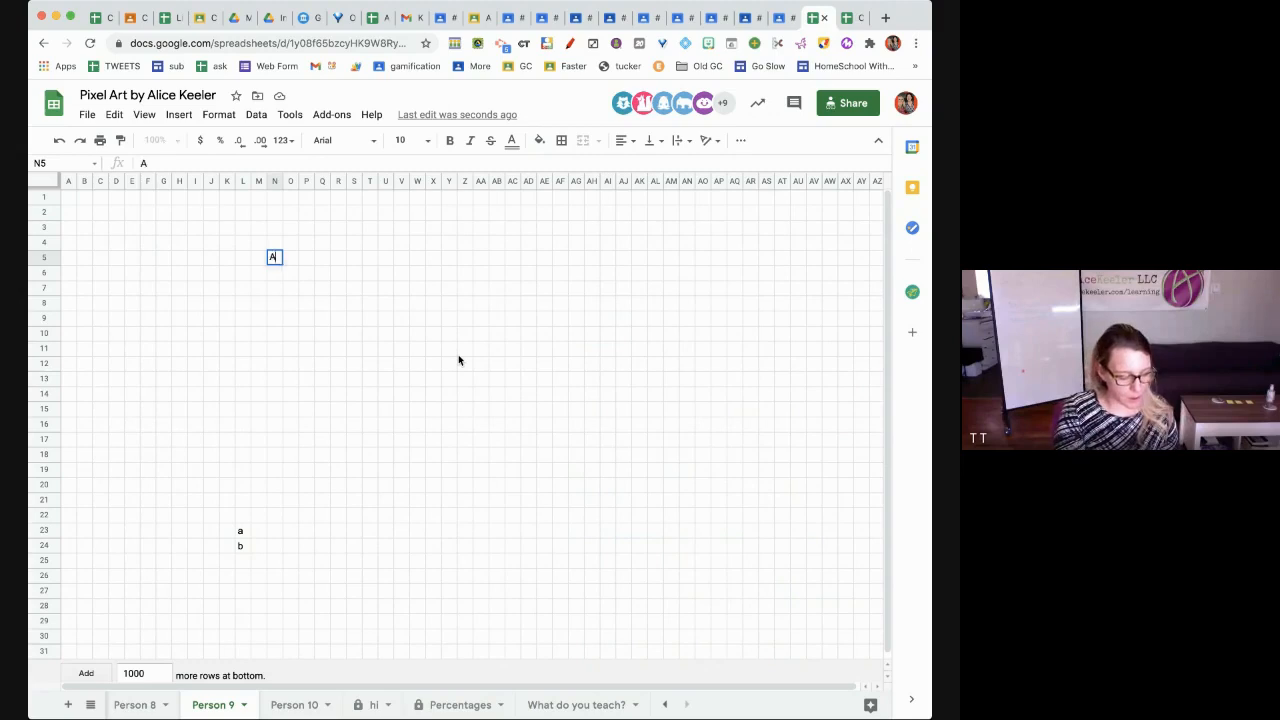
key("Right")
type("L")
key("Right")
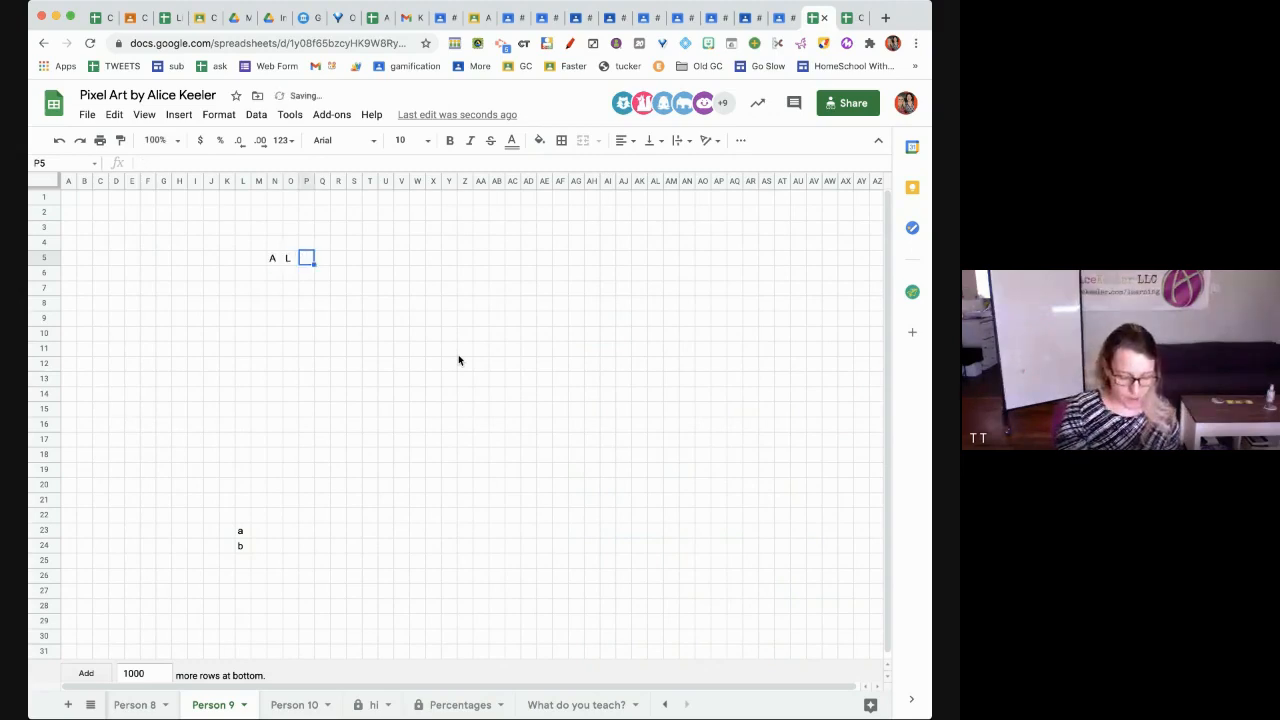
type("I")
key("Right")
type("C")
key("Right")
type("E")
key("Right")
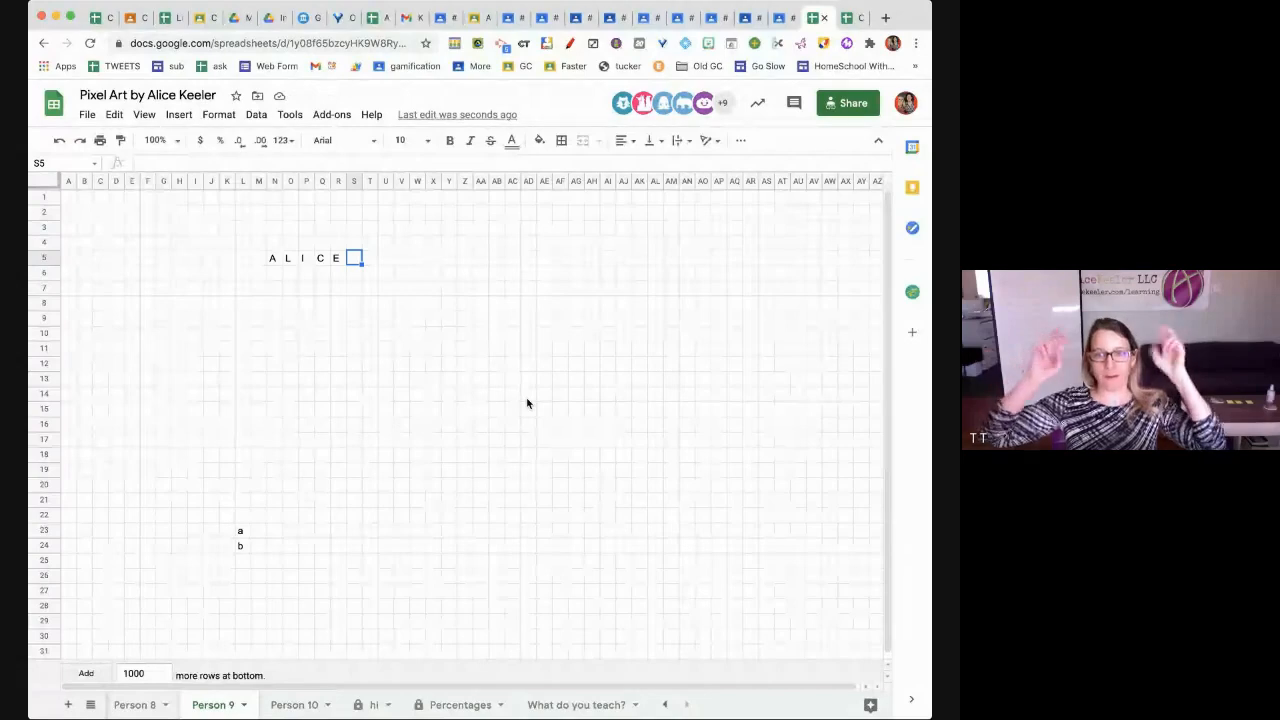
Select the whole Person 9 sheet, open its conditional formatting and review the color rules tied to exact number text
left_click(44, 184)
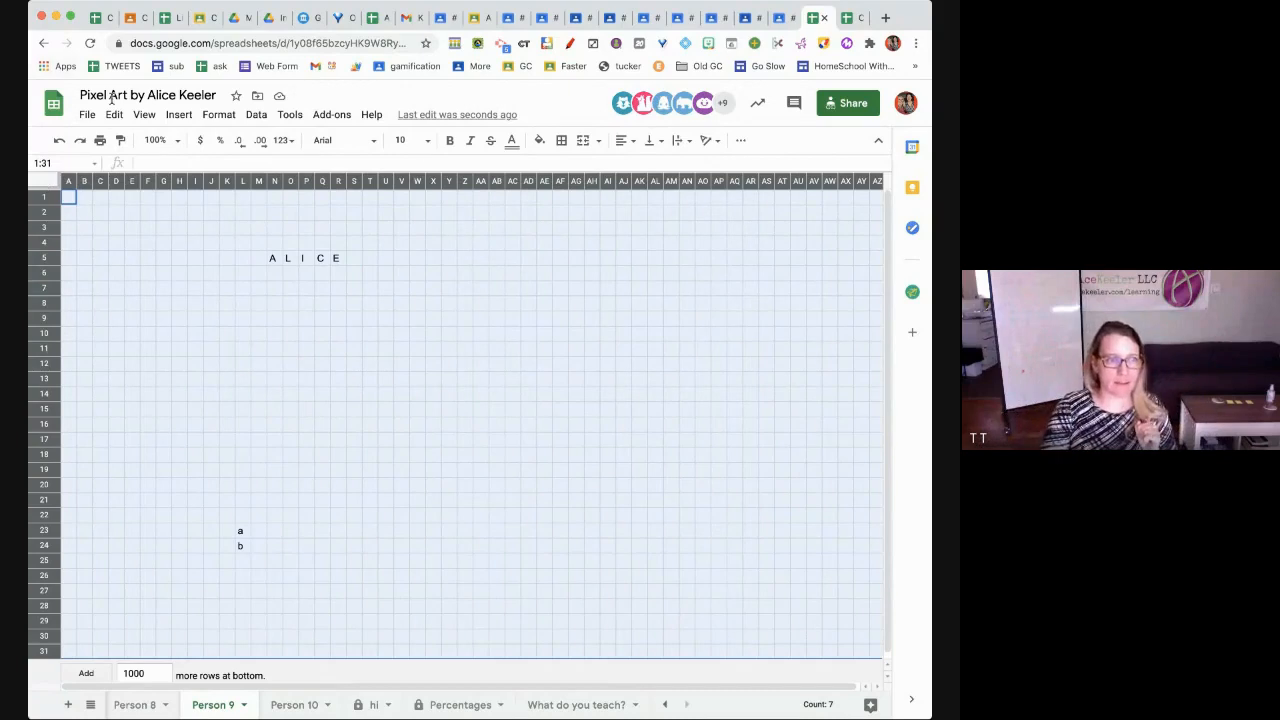
left_click(218, 114)
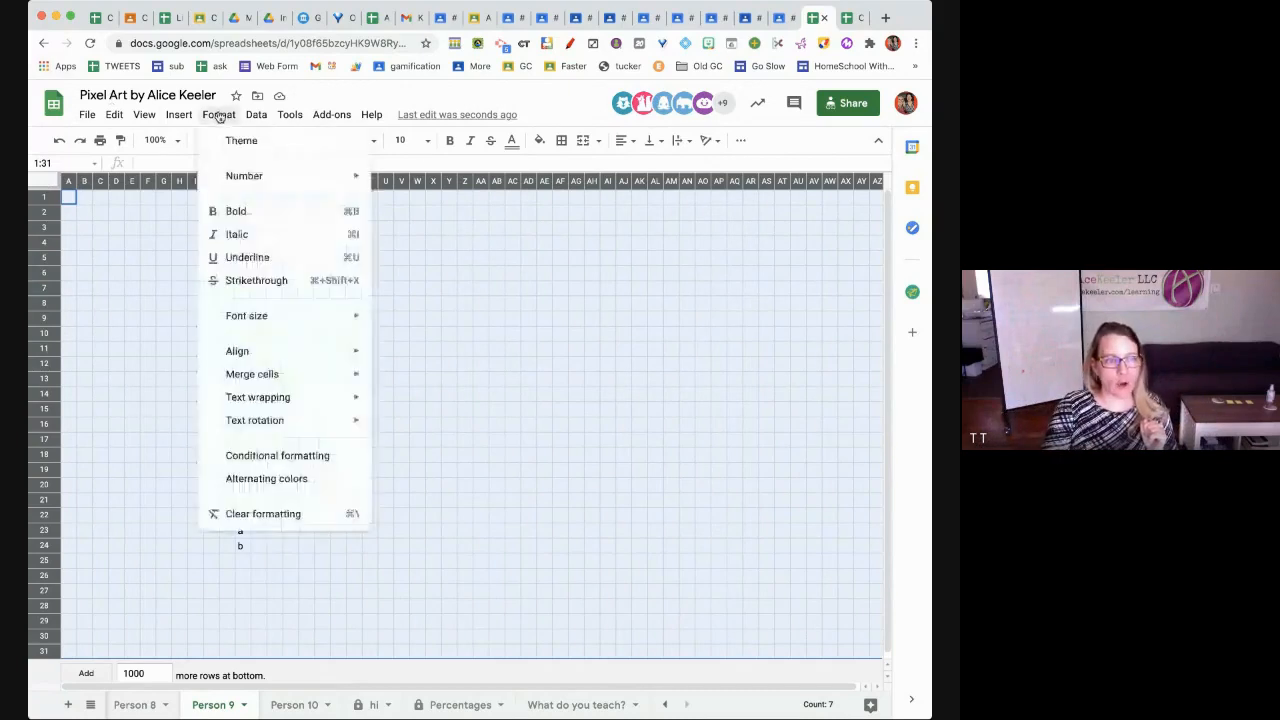
left_click(267, 462)
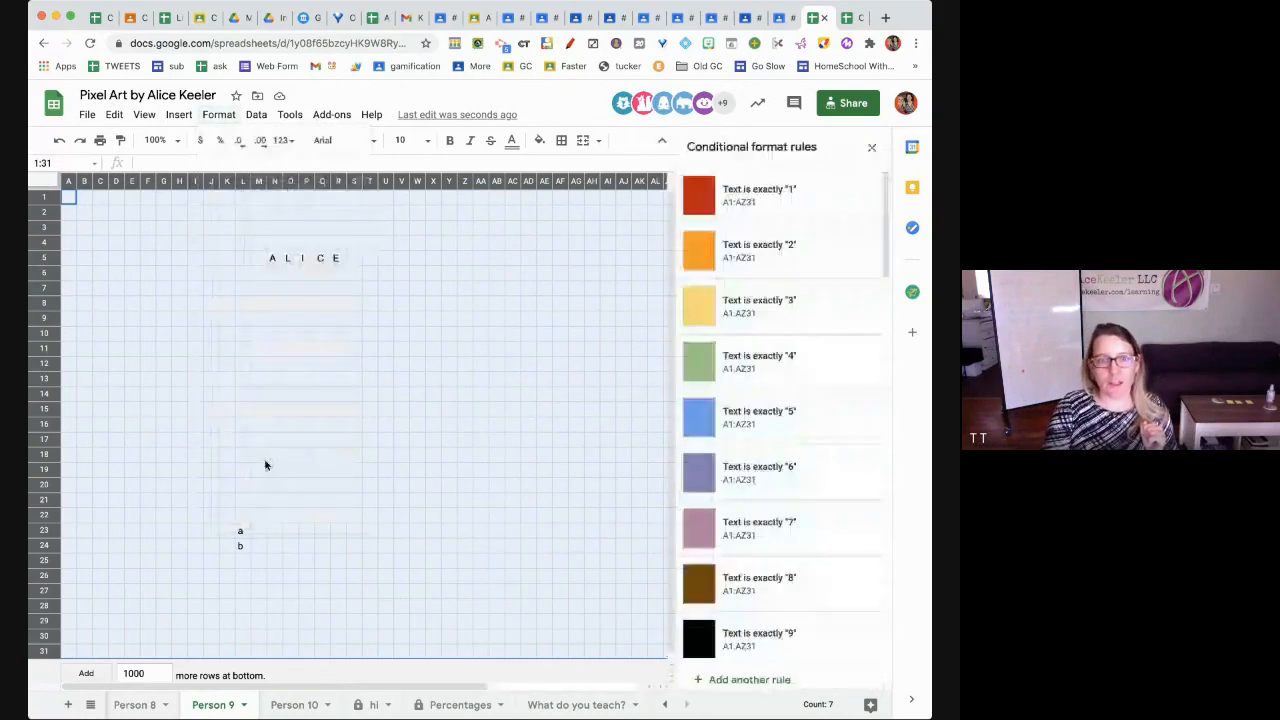
scroll(769, 447, "down", 3)
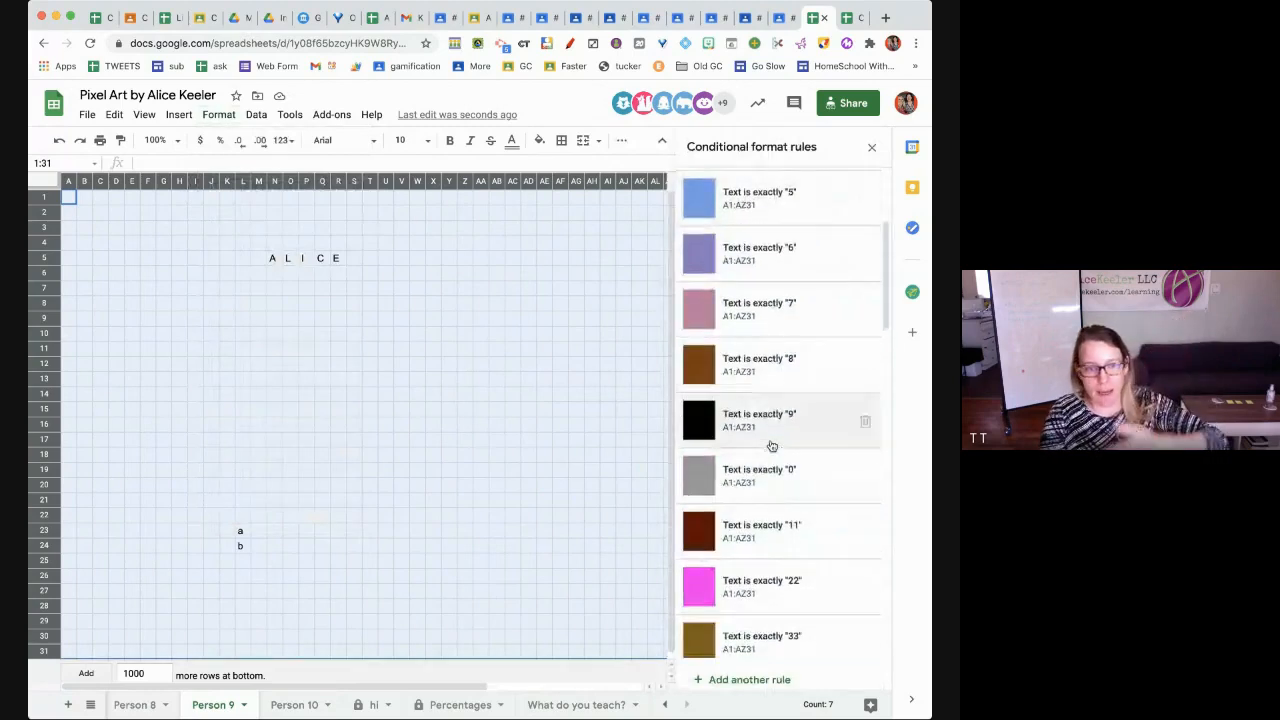
scroll(771, 446, "down", 5)
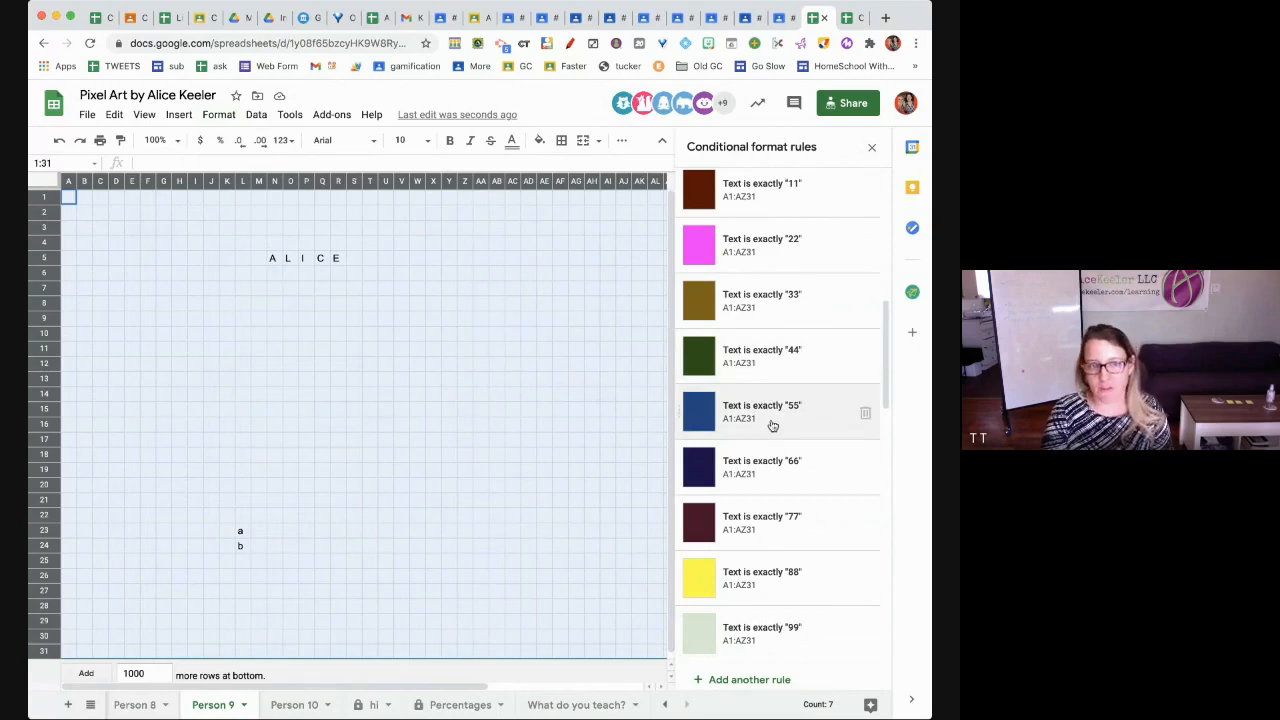
Add a conditional format rule for A1:AZ31 that fills cells magenta when their text is exactly "A"
scroll(772, 425, "down", 10)
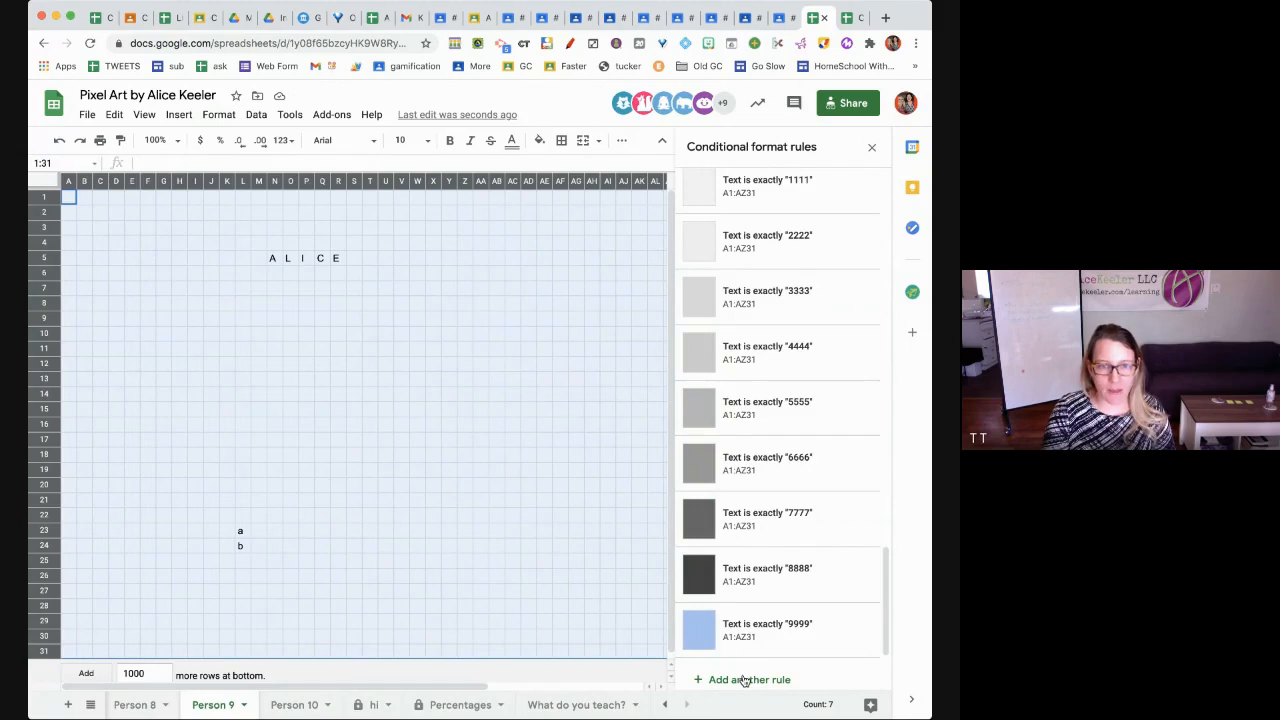
scroll(778, 514, "up", 12)
scroll(782, 519, "down", 2)
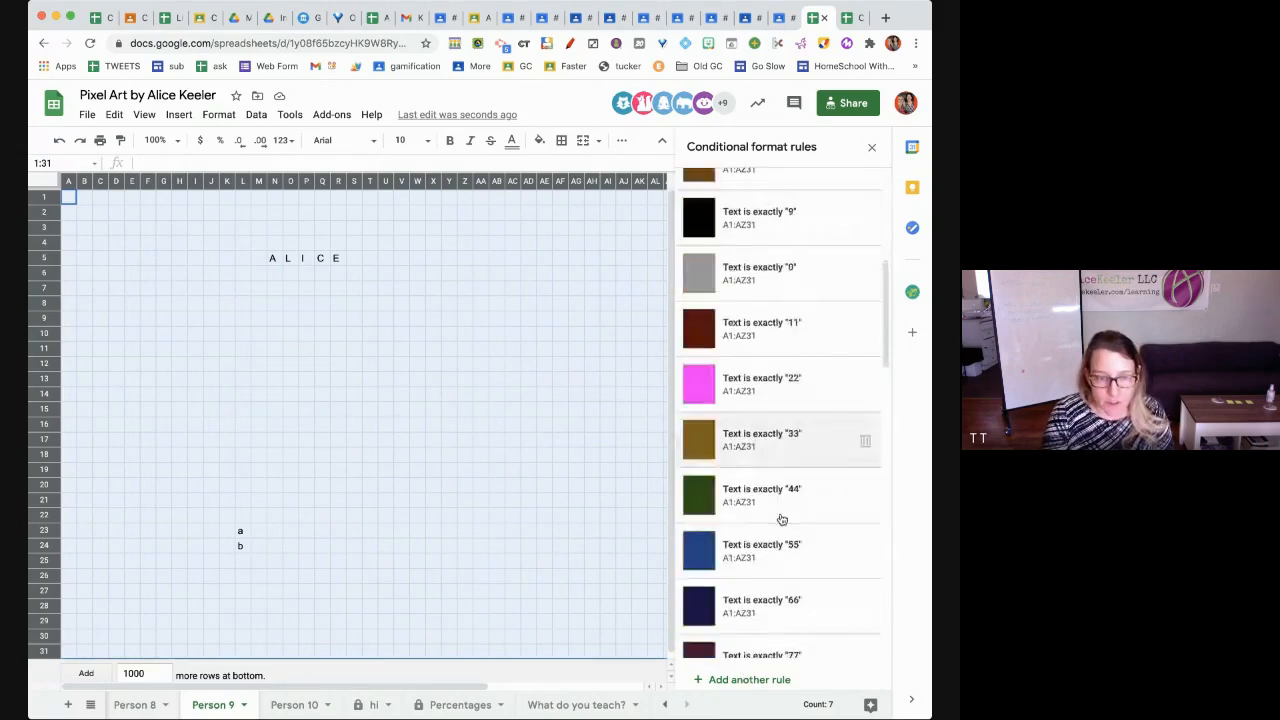
scroll(782, 519, "down", 10)
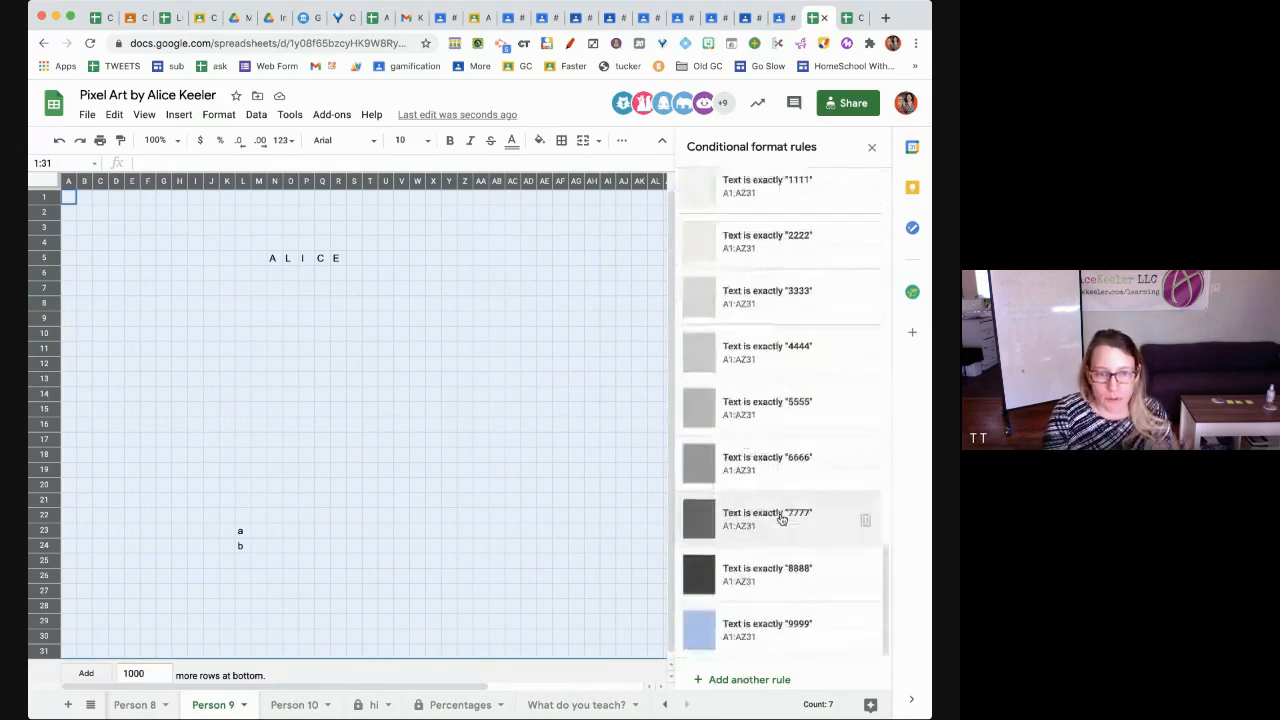
left_click(763, 680)
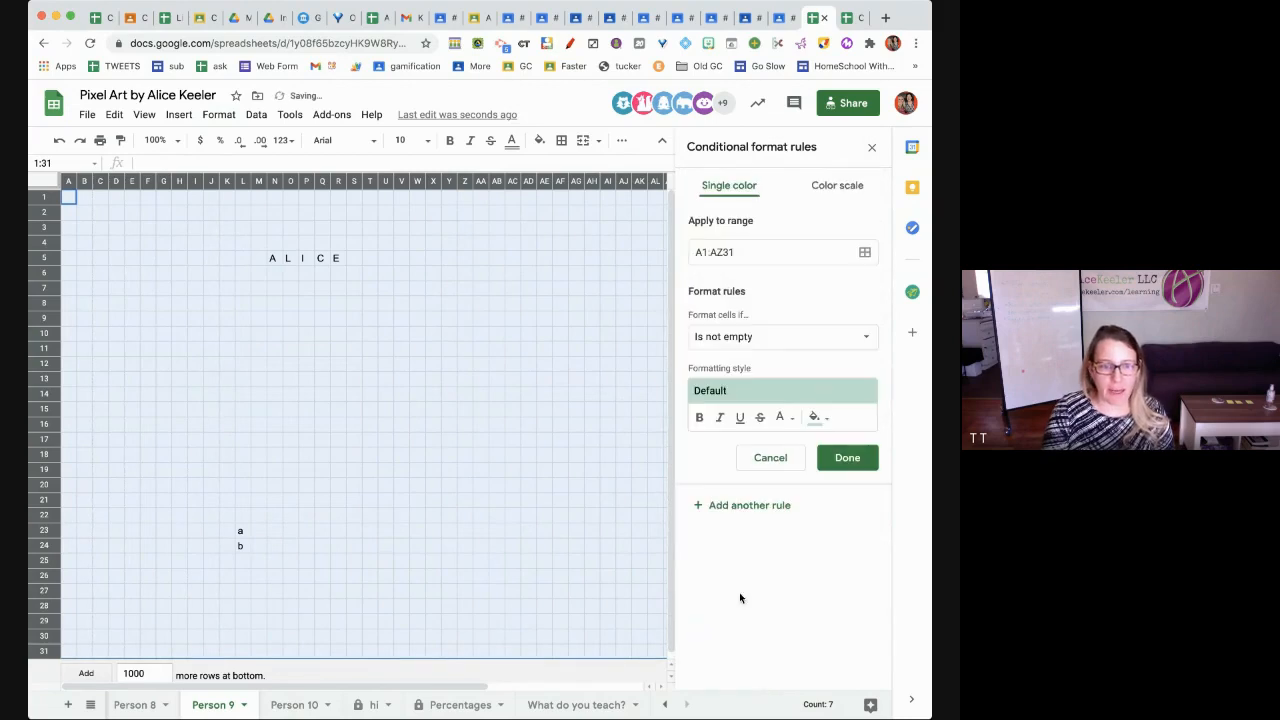
left_click(749, 337)
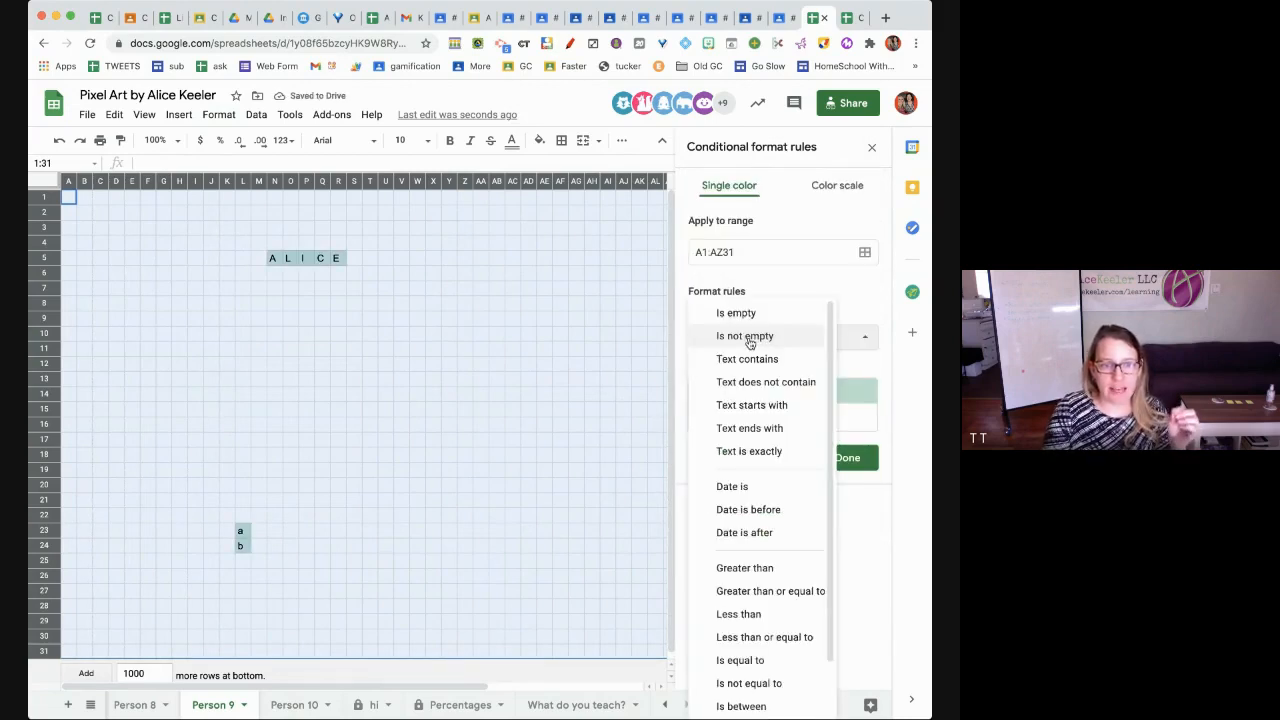
left_click(750, 451)
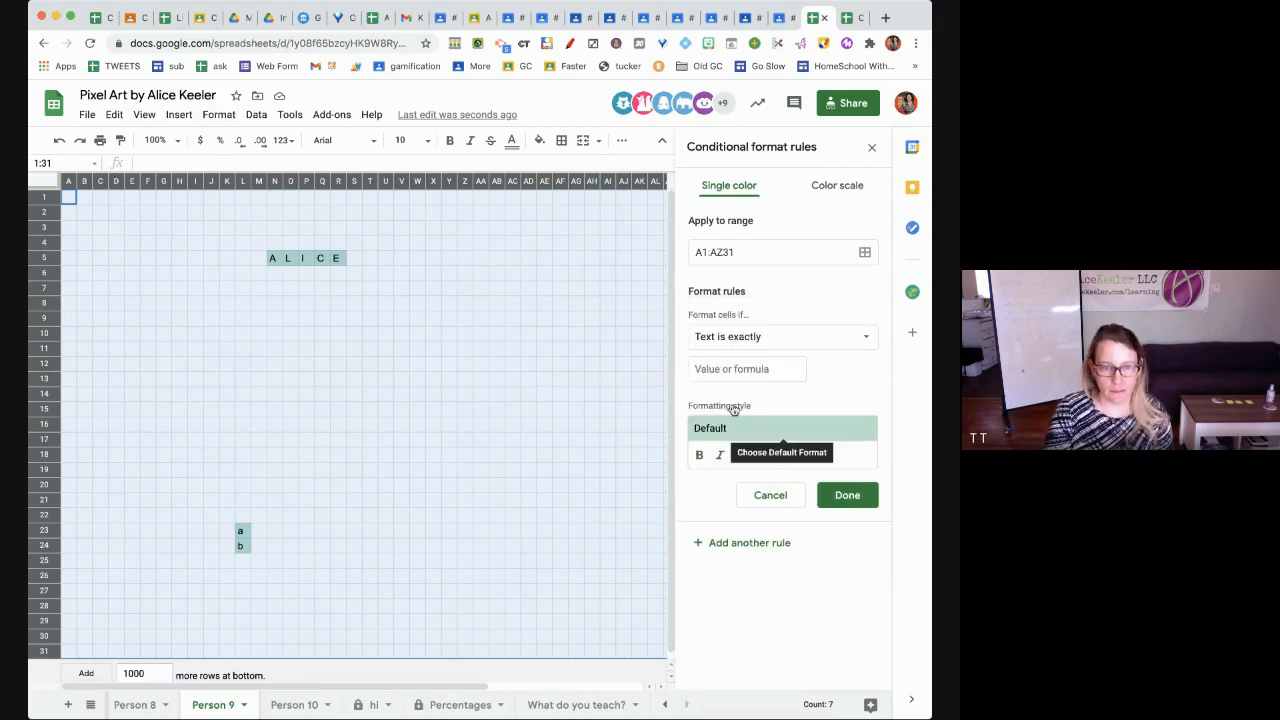
left_click(718, 370)
type("A")
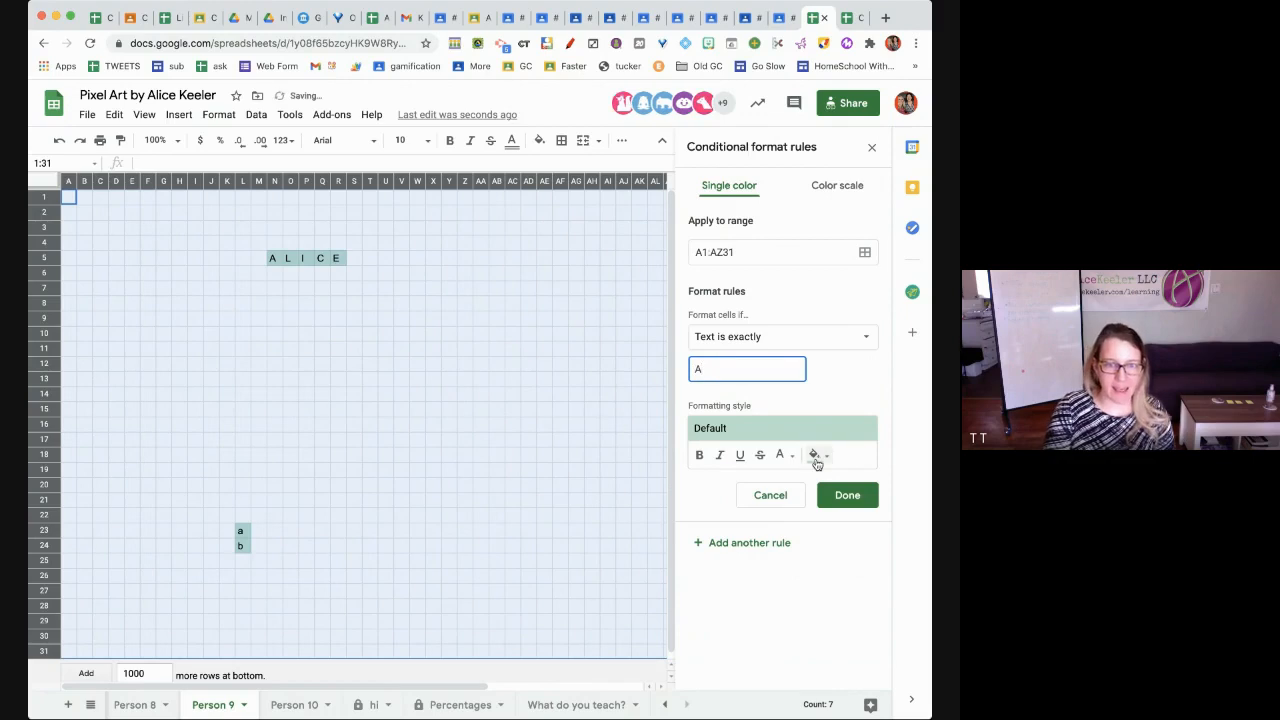
left_click(814, 454)
left_click(815, 523)
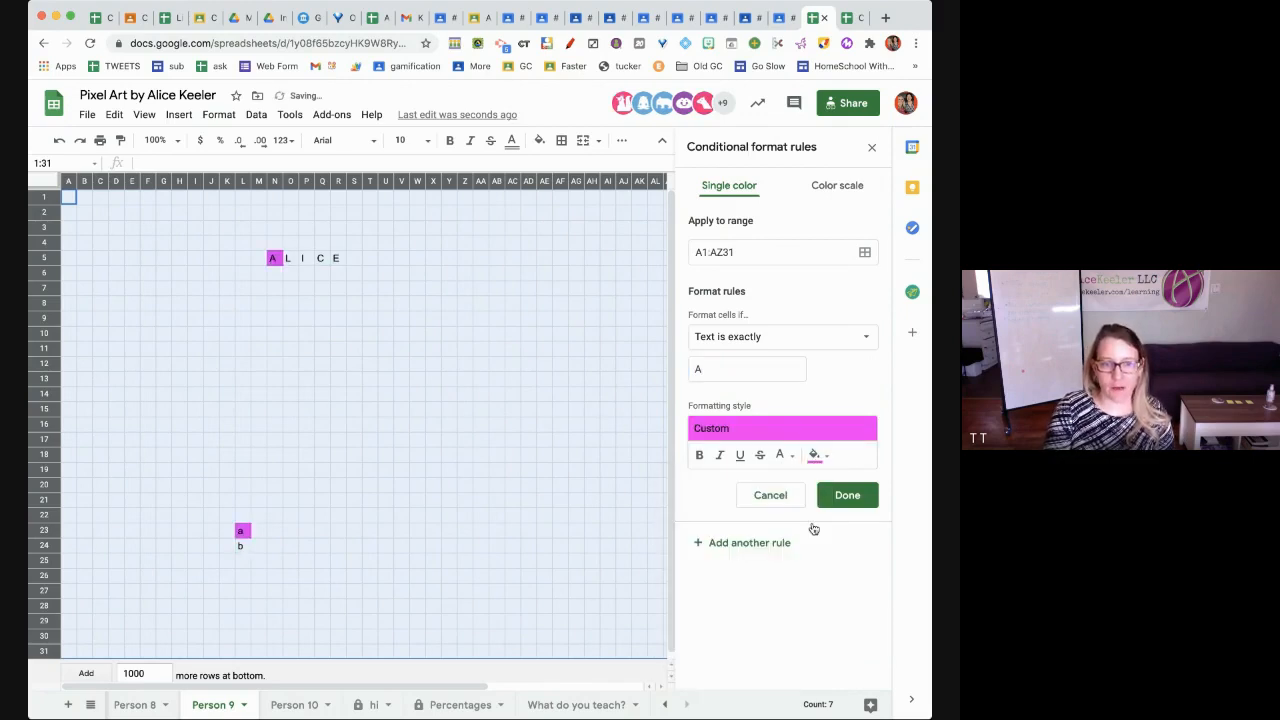
Add another rule for A1:AZ31 that fills cells purple when their text is exactly "B"
left_click(745, 543)
left_click(727, 369)
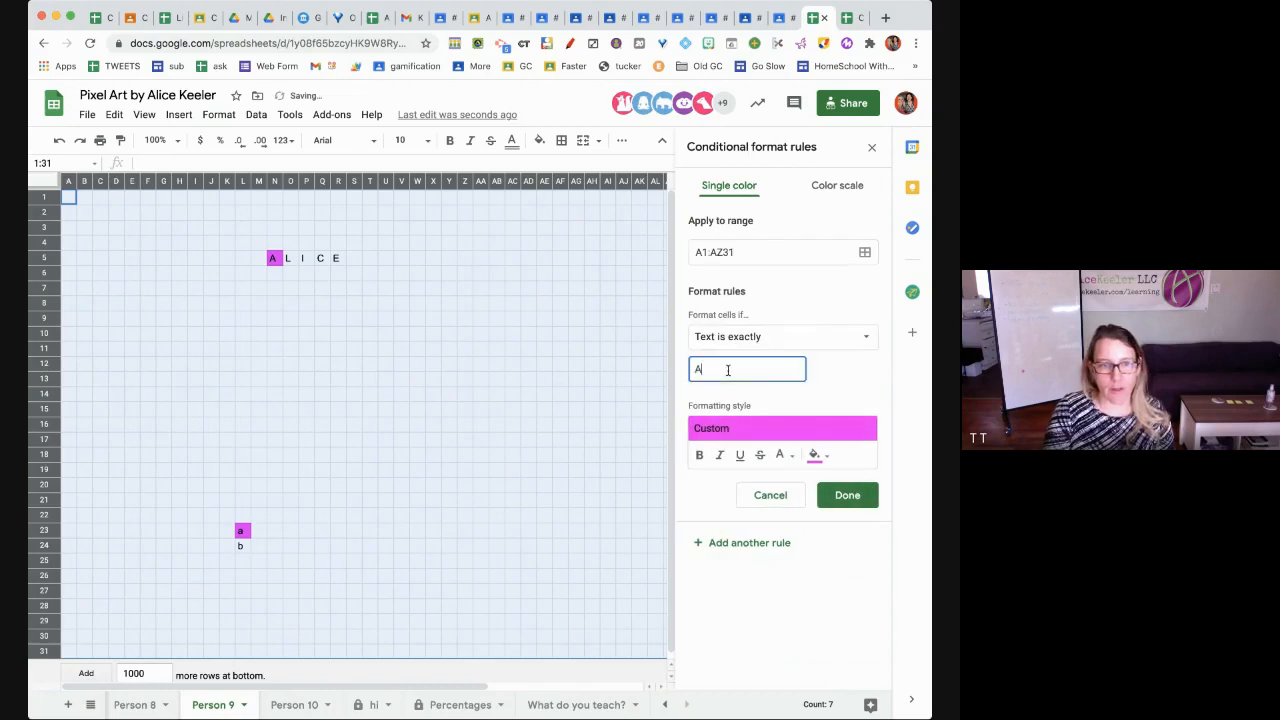
key("BackSpace")
type("B")
left_click(814, 456)
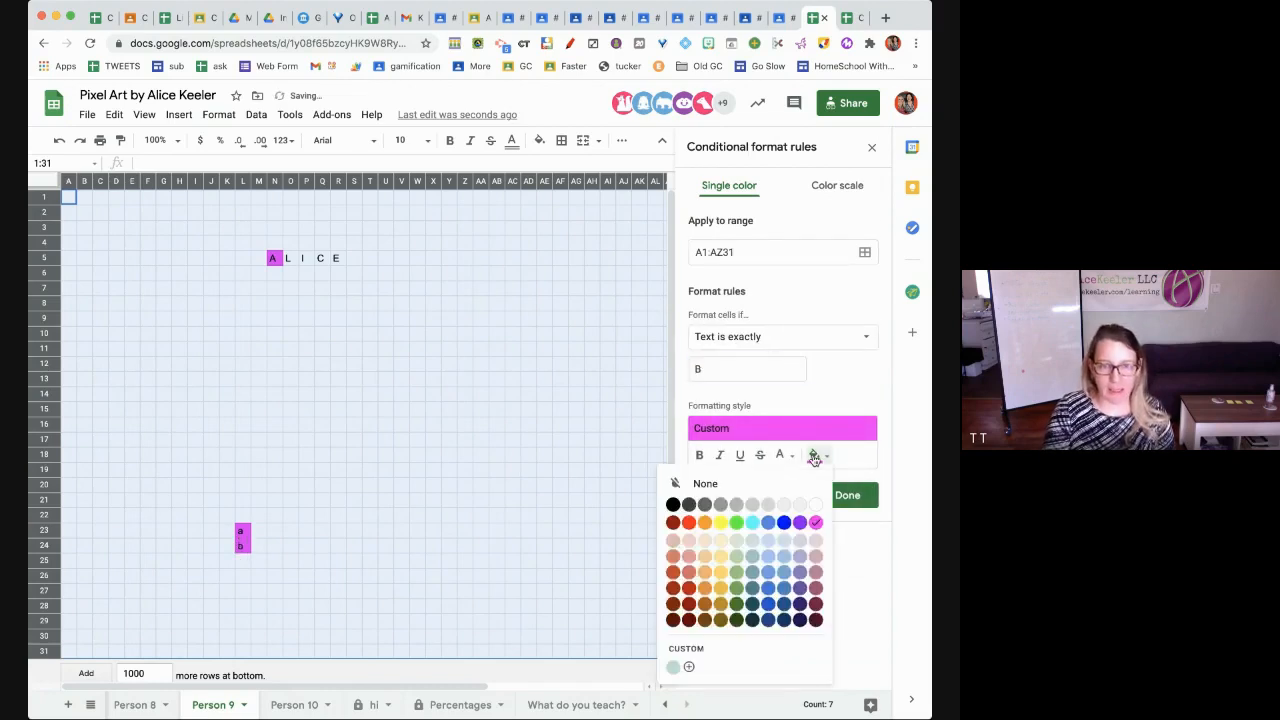
left_click(800, 522)
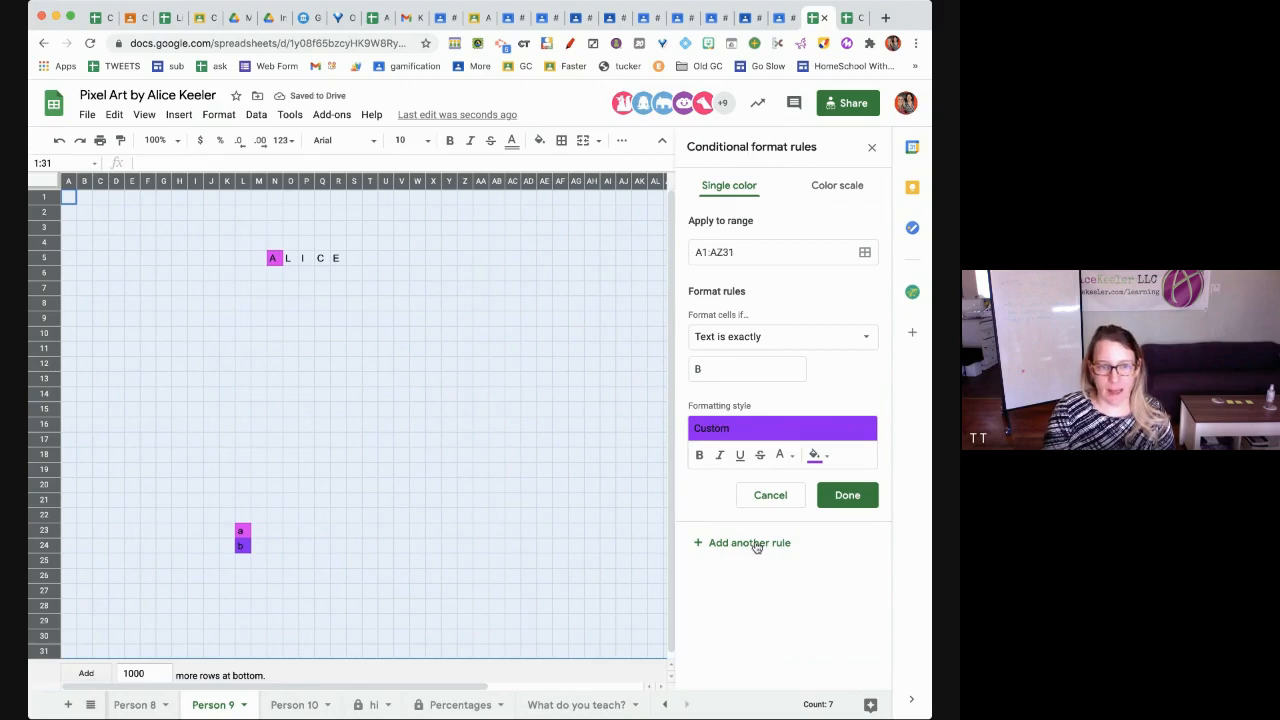
Add a rule for A1:AZ31 that fills cells cornflower blue when their text is exactly "L"
left_click(757, 546)
left_click(752, 362)
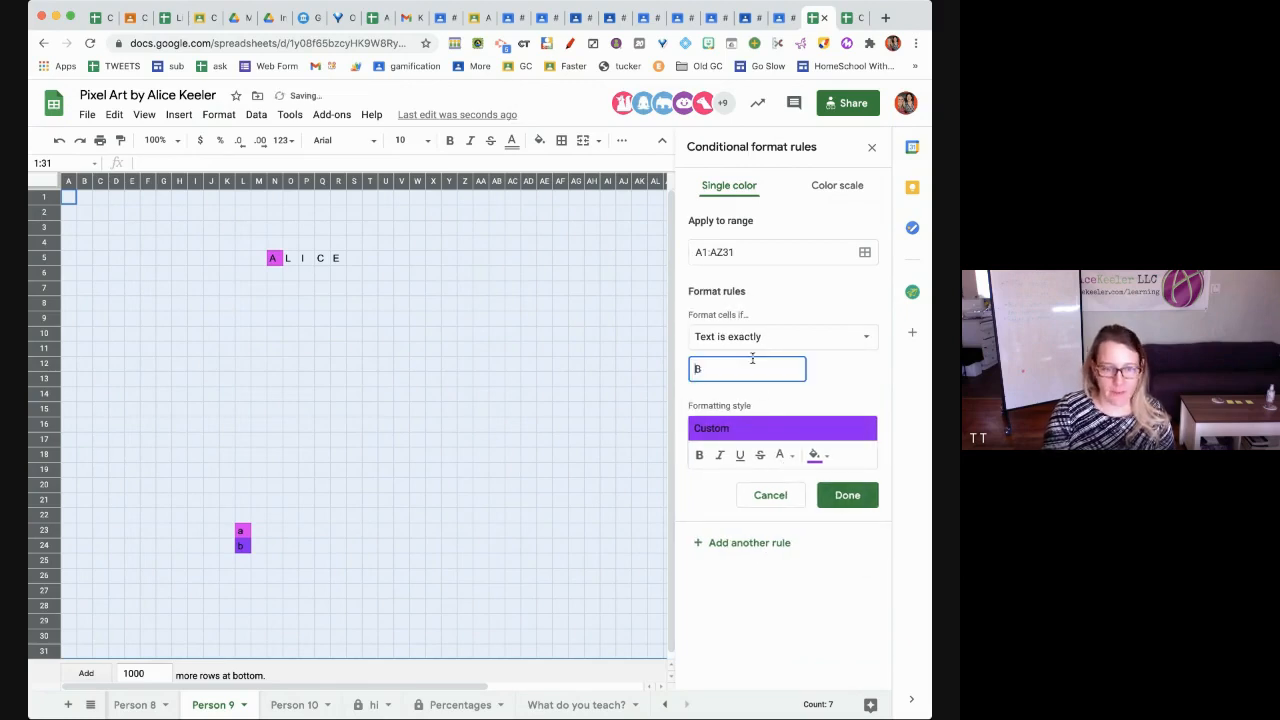
key("BackSpace")
type("L")
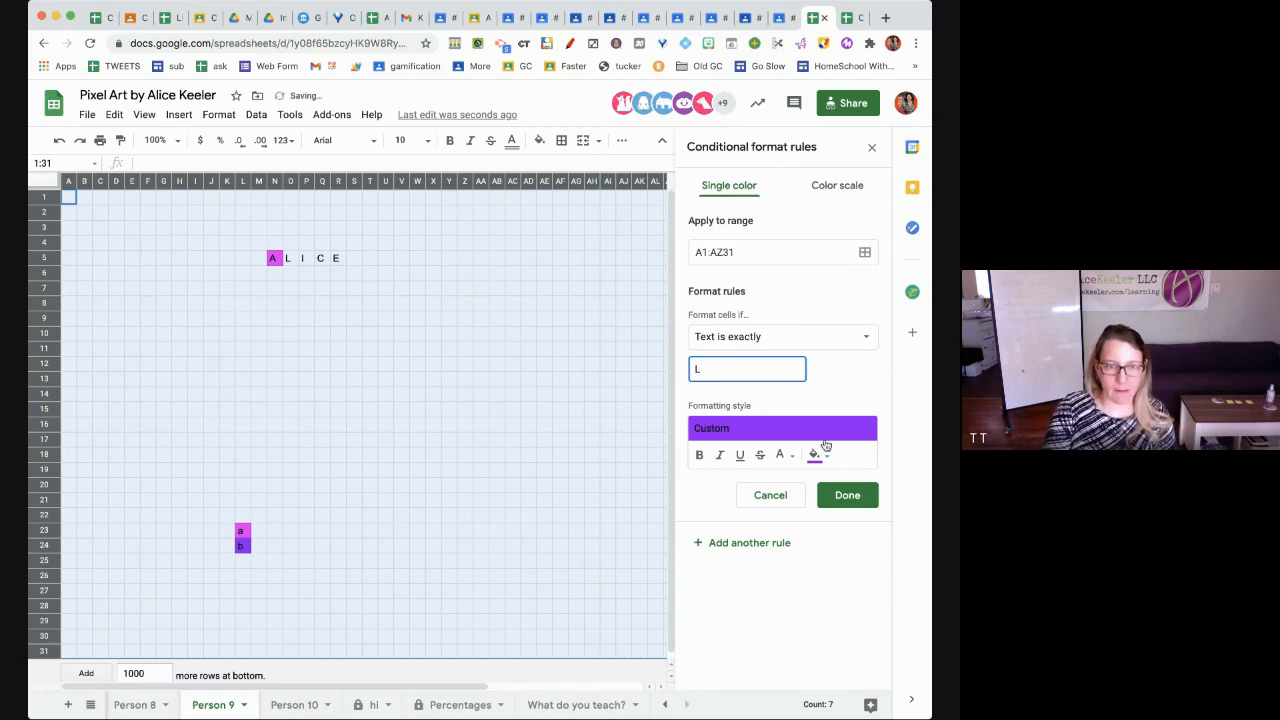
left_click(815, 456)
left_click(768, 522)
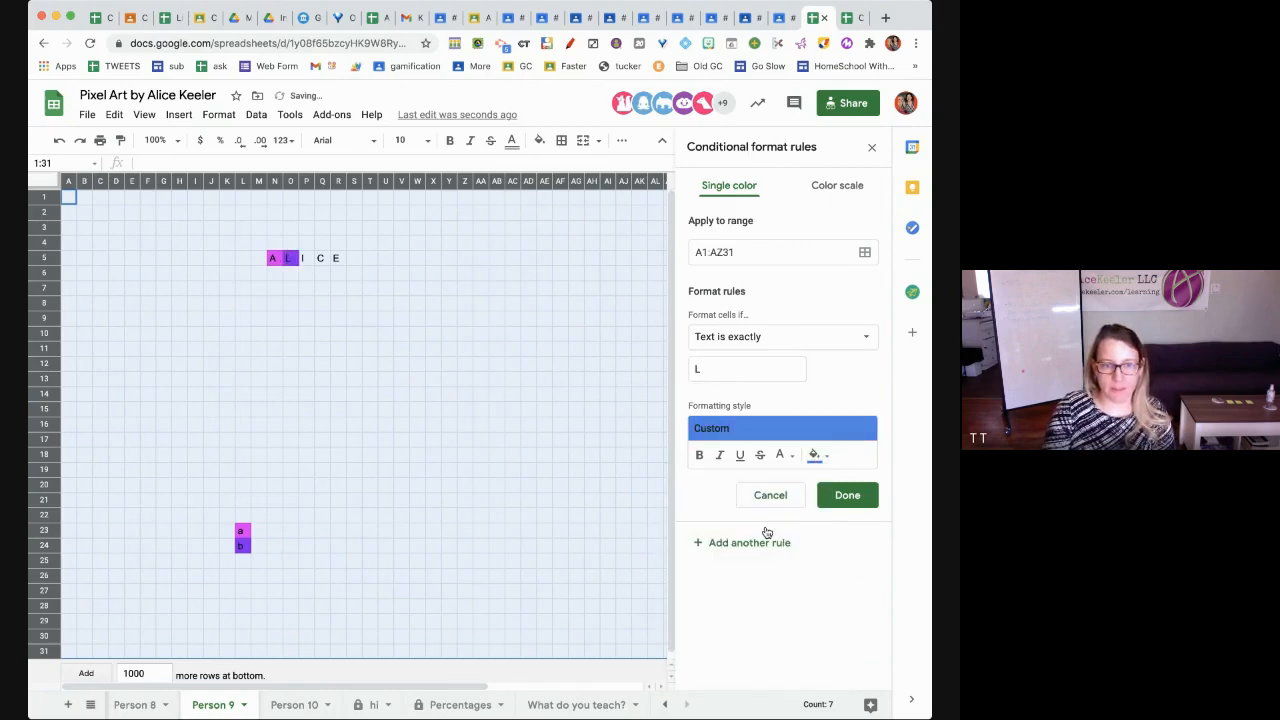
Add a rule for A1:AZ31 that fills cells green when their text is exactly "I"
left_click(758, 543)
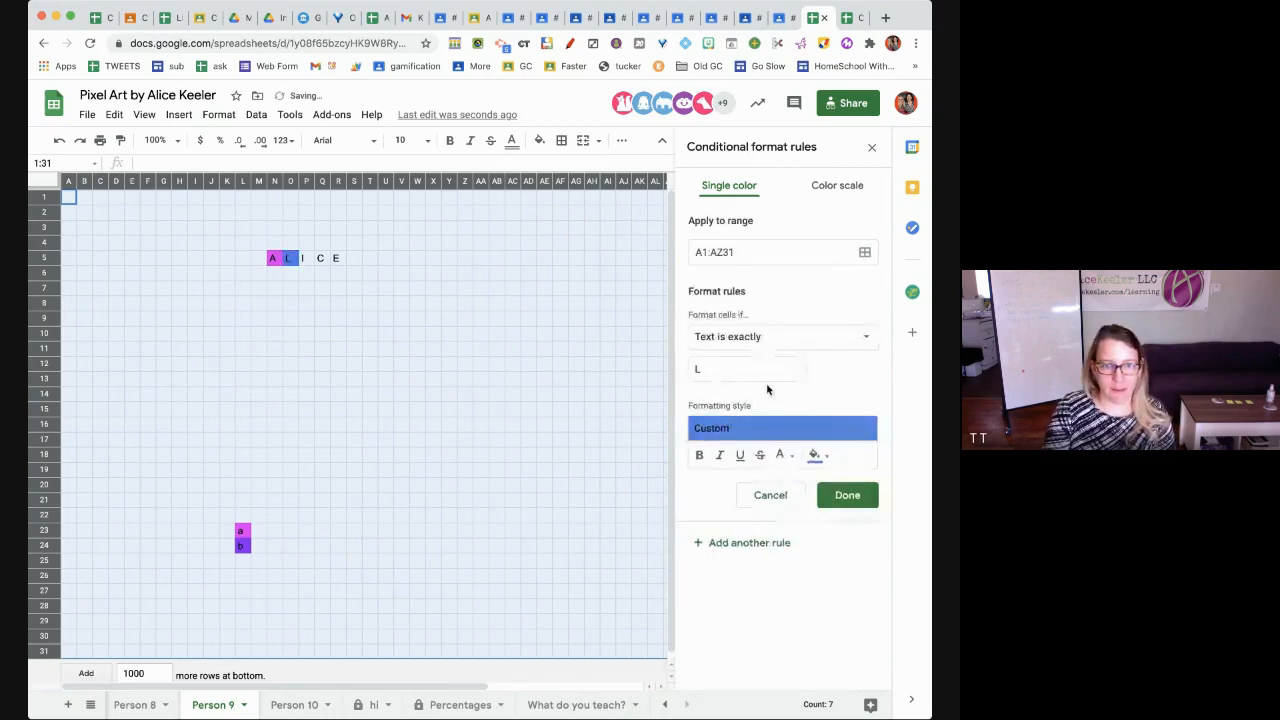
left_click(763, 369)
key("BackSpace")
type("I")
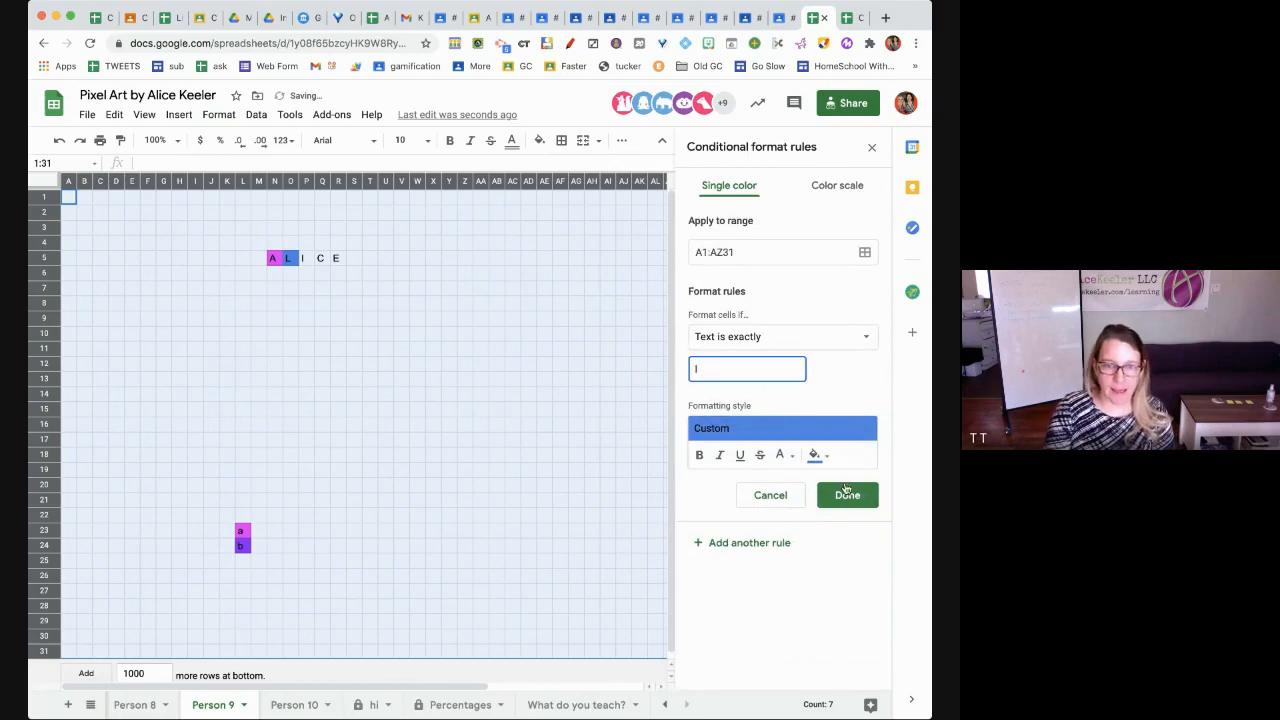
left_click(815, 456)
left_click(736, 522)
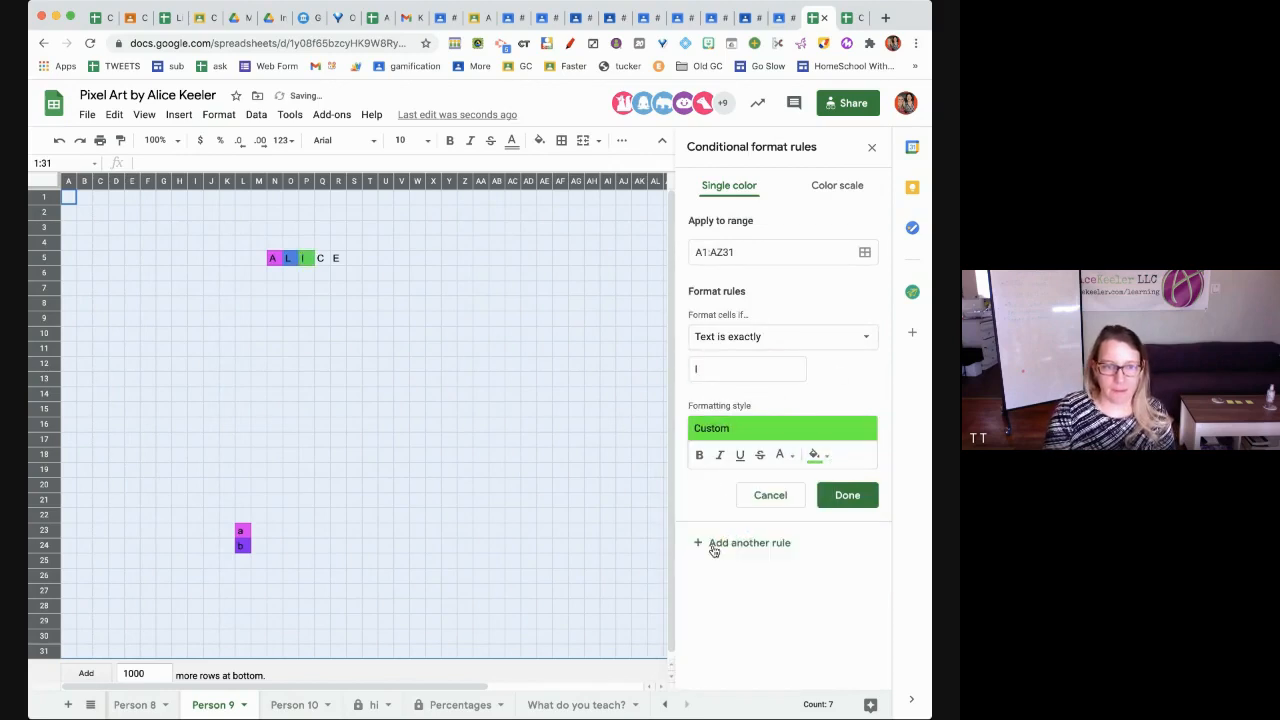
Add a rule for cells whose text is exactly "C", keeping the same green fill as the "I" rule
left_click(720, 547)
left_click(731, 369)
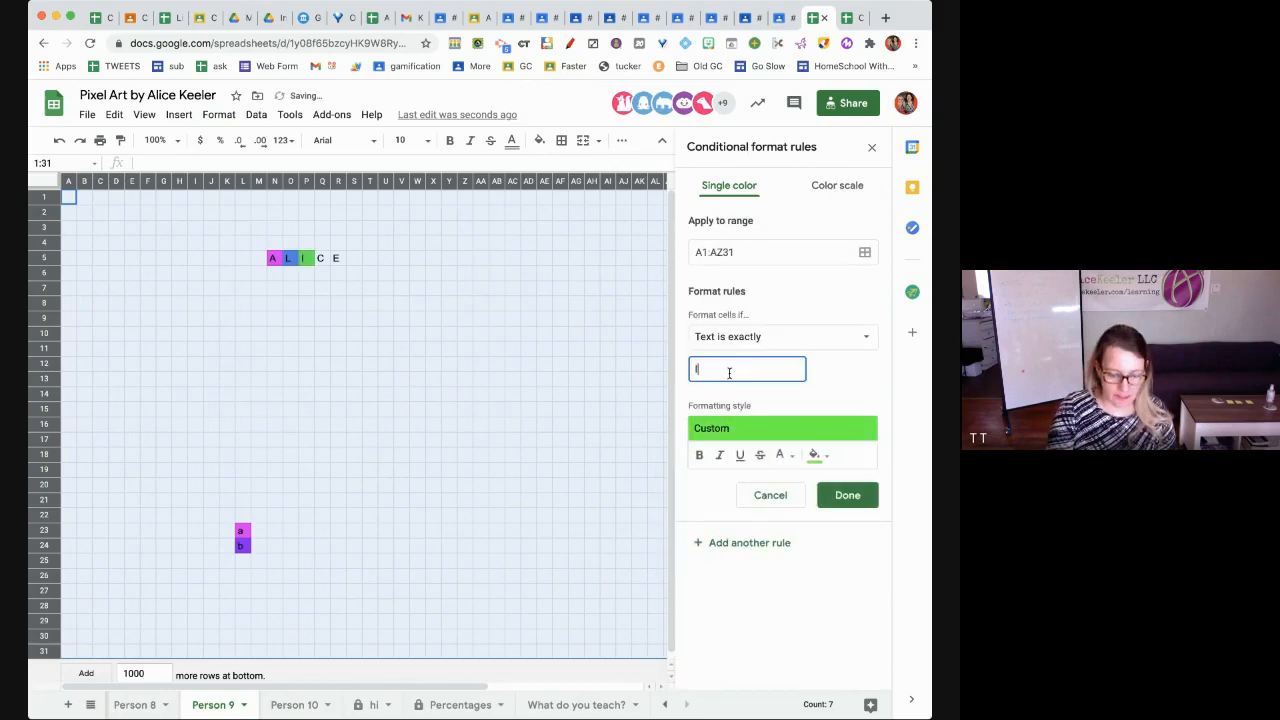
key("BackSpace")
type("C")
Add a rule that fills cells dark orange when their text is exactly "E", and save the new rules
left_click(744, 540)
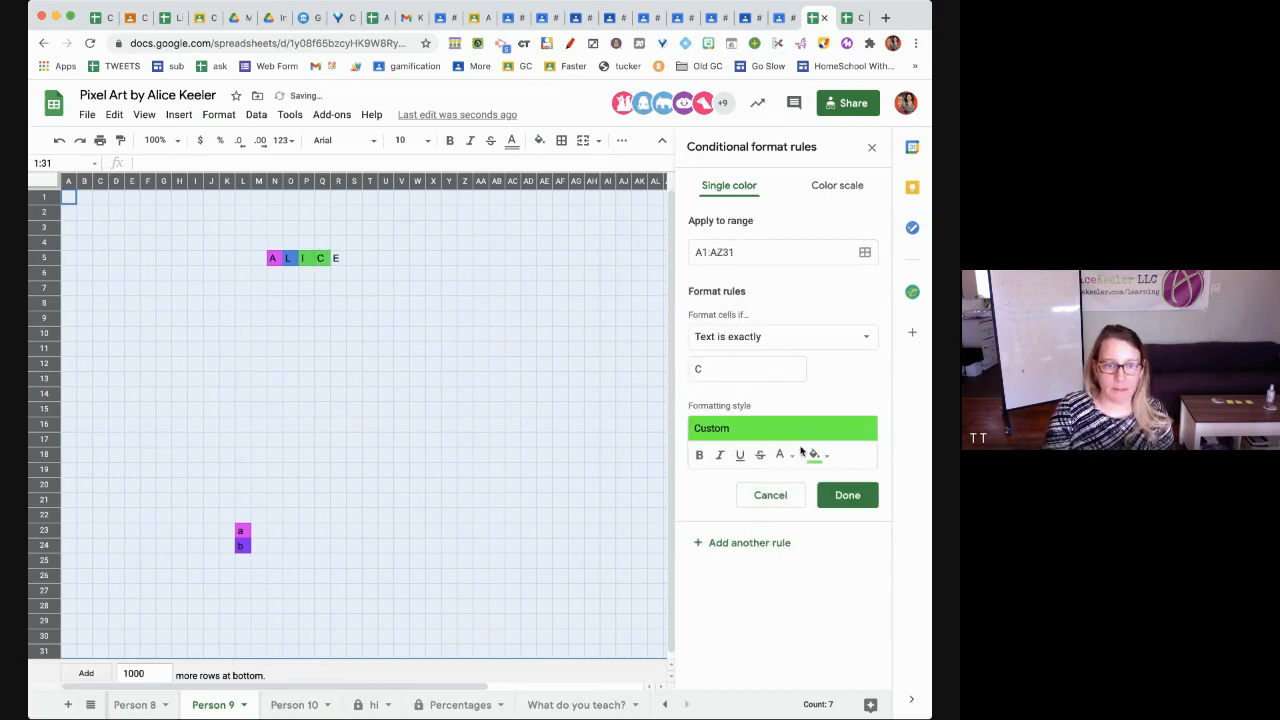
left_click(727, 372)
key("BackSpace")
type("E")
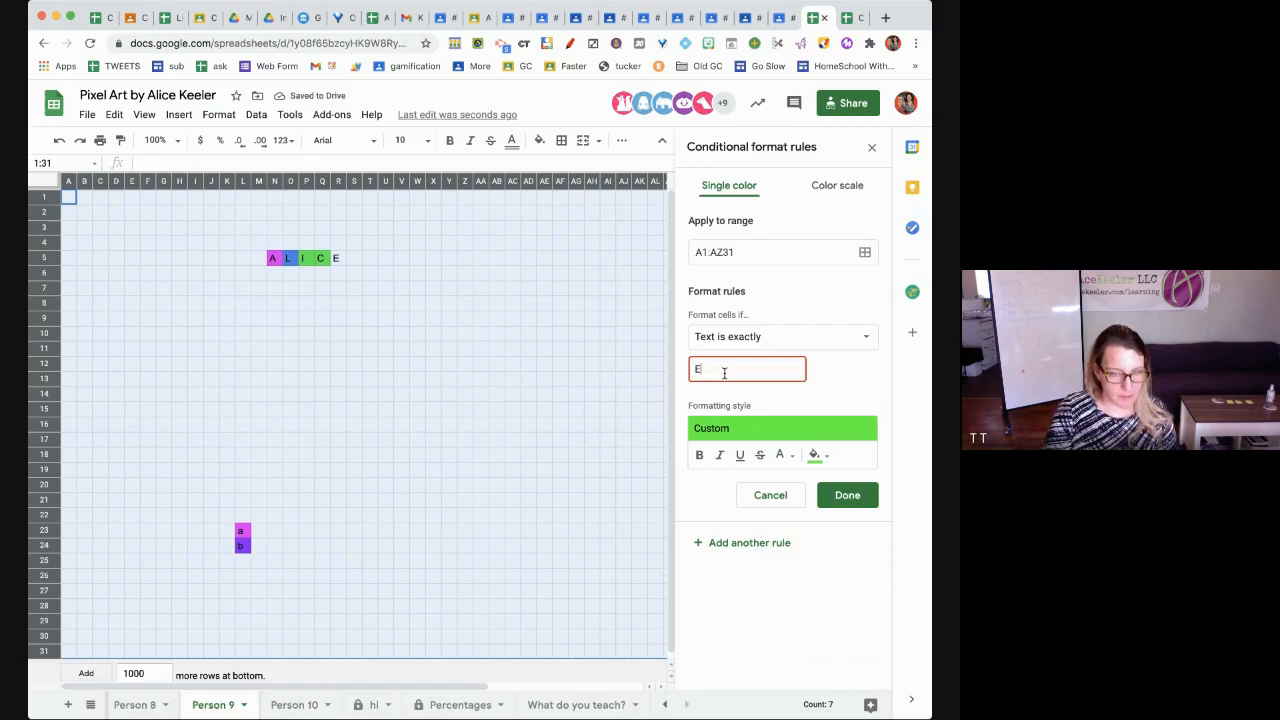
left_click(816, 456)
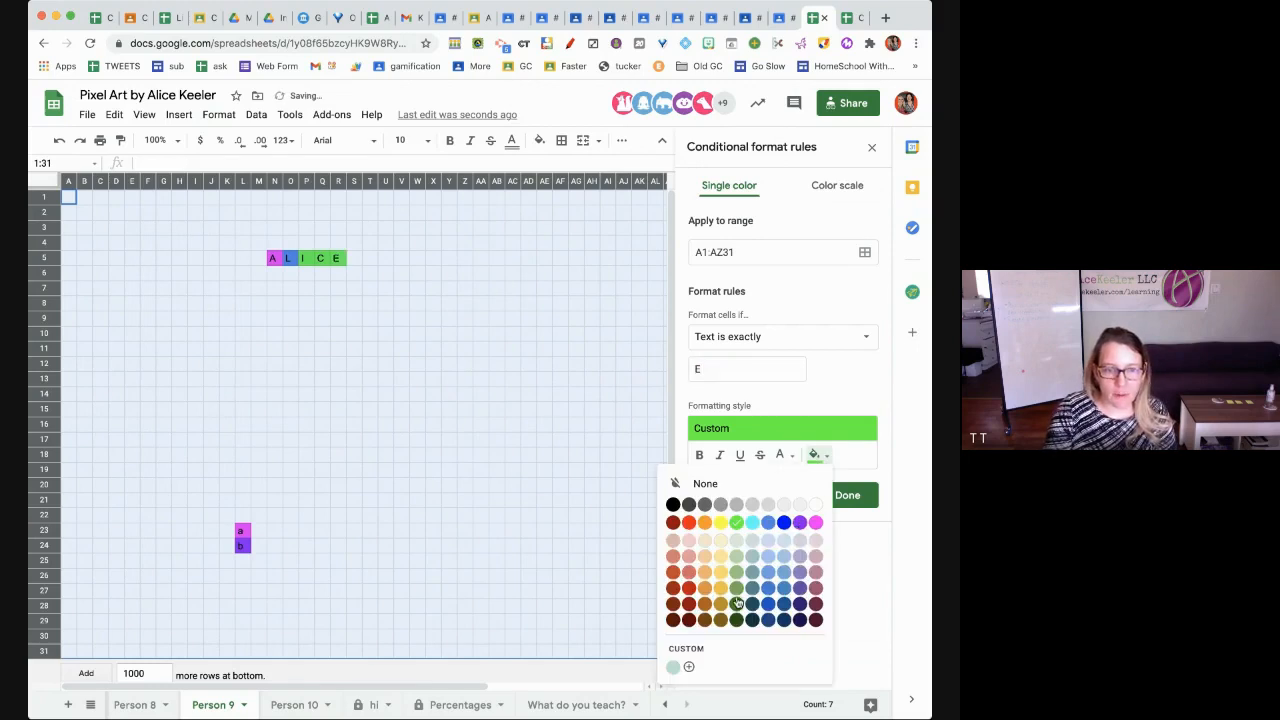
left_click(705, 589)
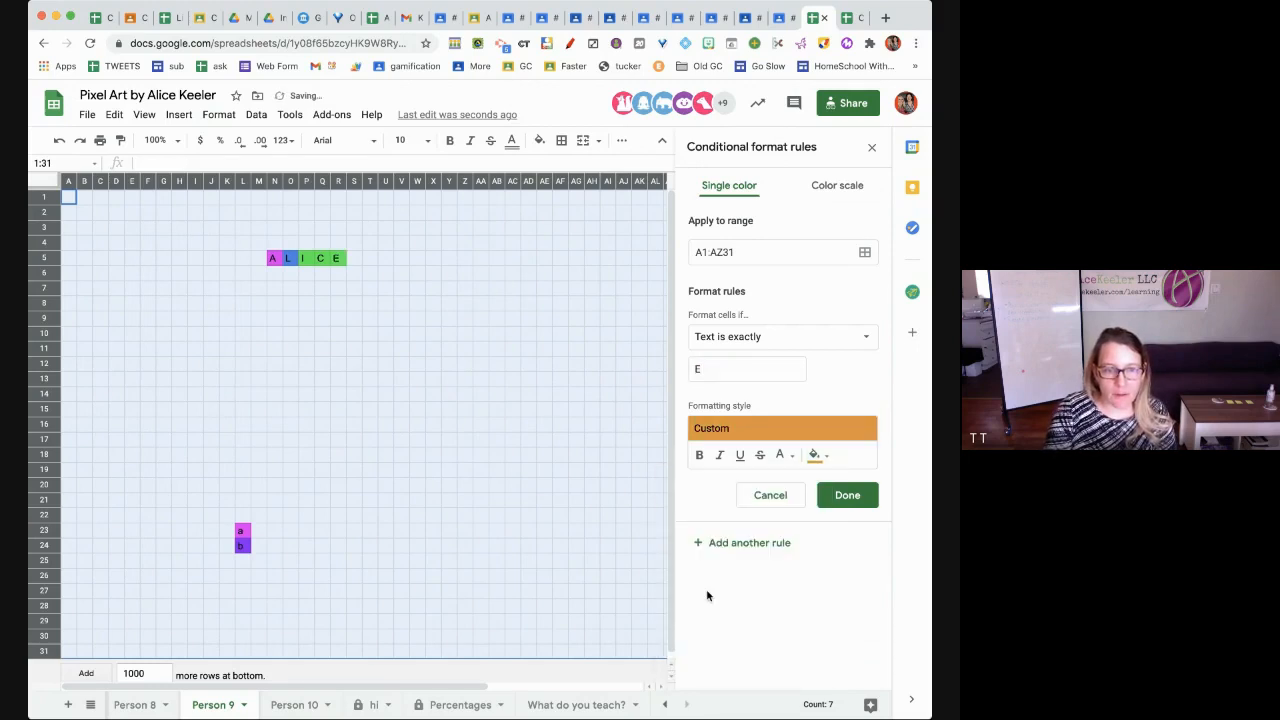
left_click(835, 496)
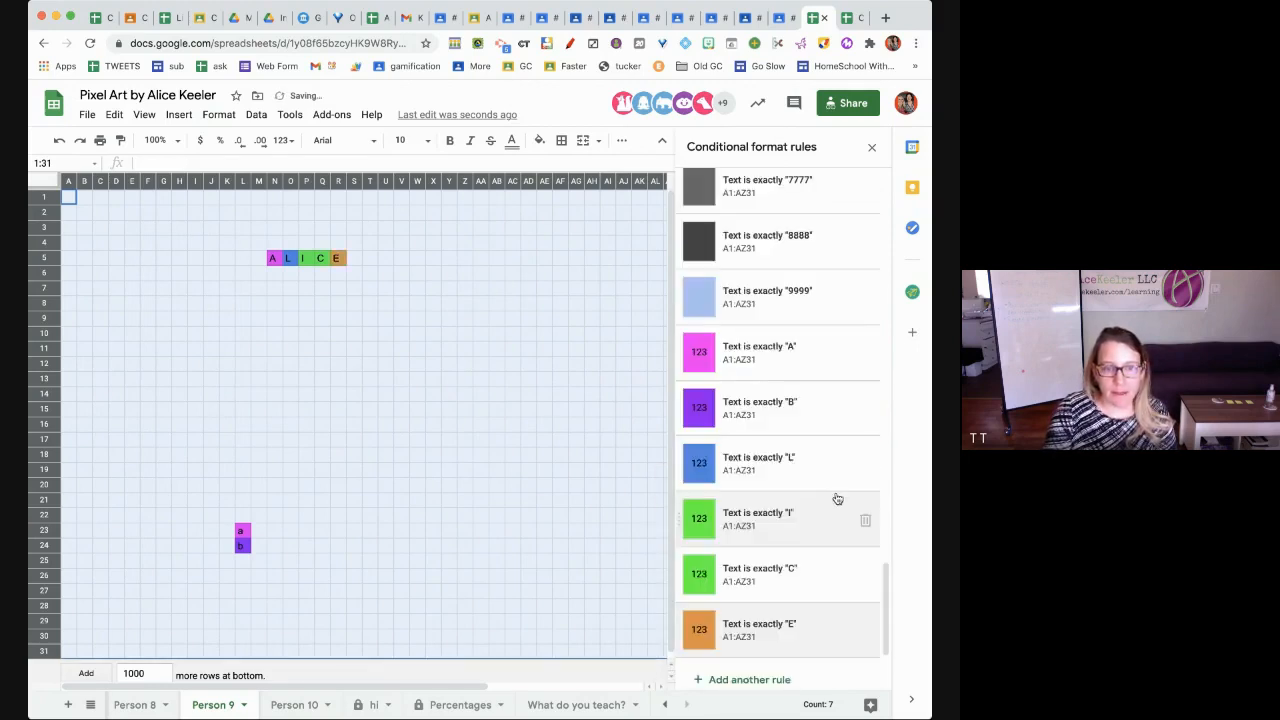
Change the fill of the rule for text exactly "C" to light orange, save it and deselect the sheet
left_click(813, 585)
left_click(817, 455)
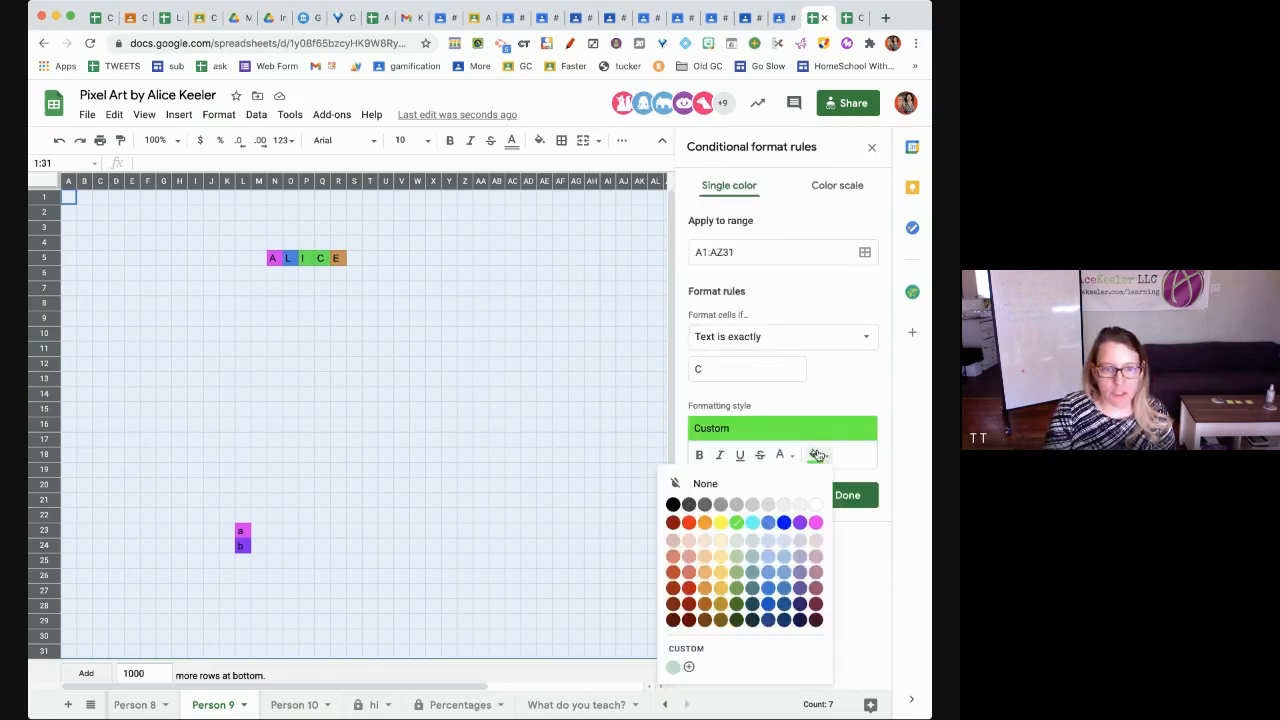
left_click(708, 559)
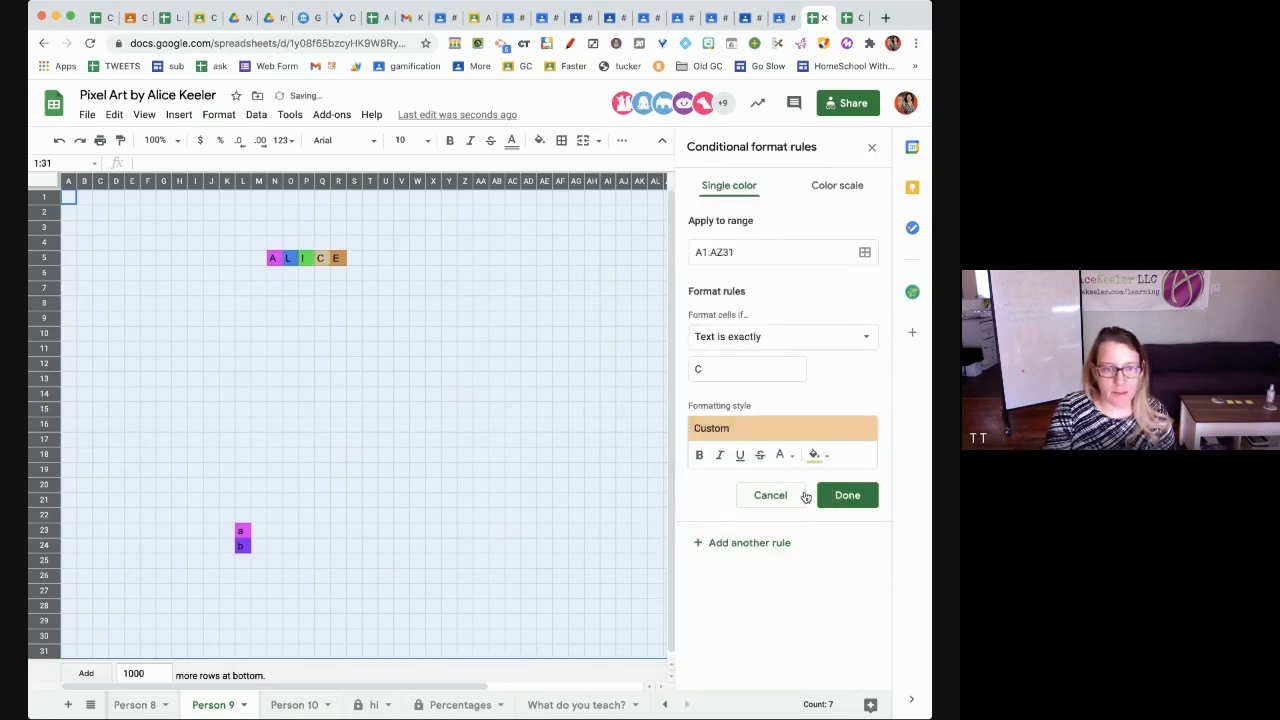
left_click(845, 494)
left_click(527, 514)
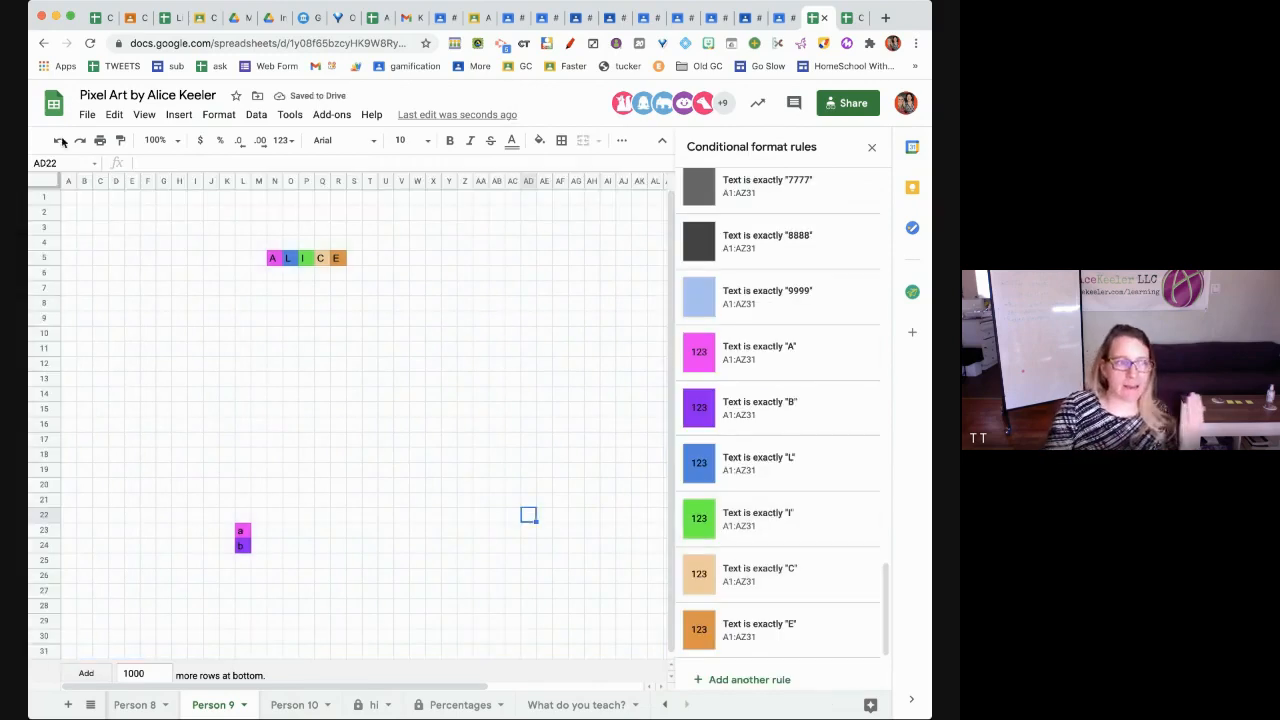
Select the whole Person 9 sheet again and show where its conditional formatting rules are opened
left_click(55, 186)
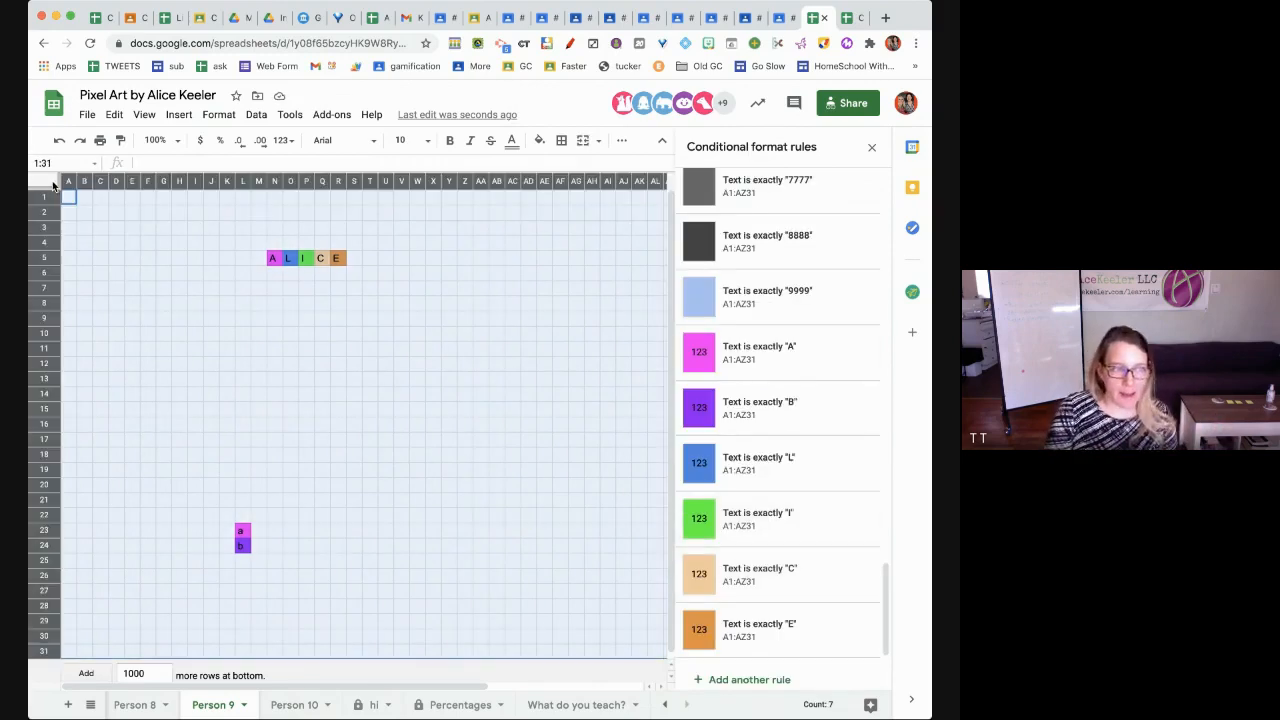
left_click(214, 116)
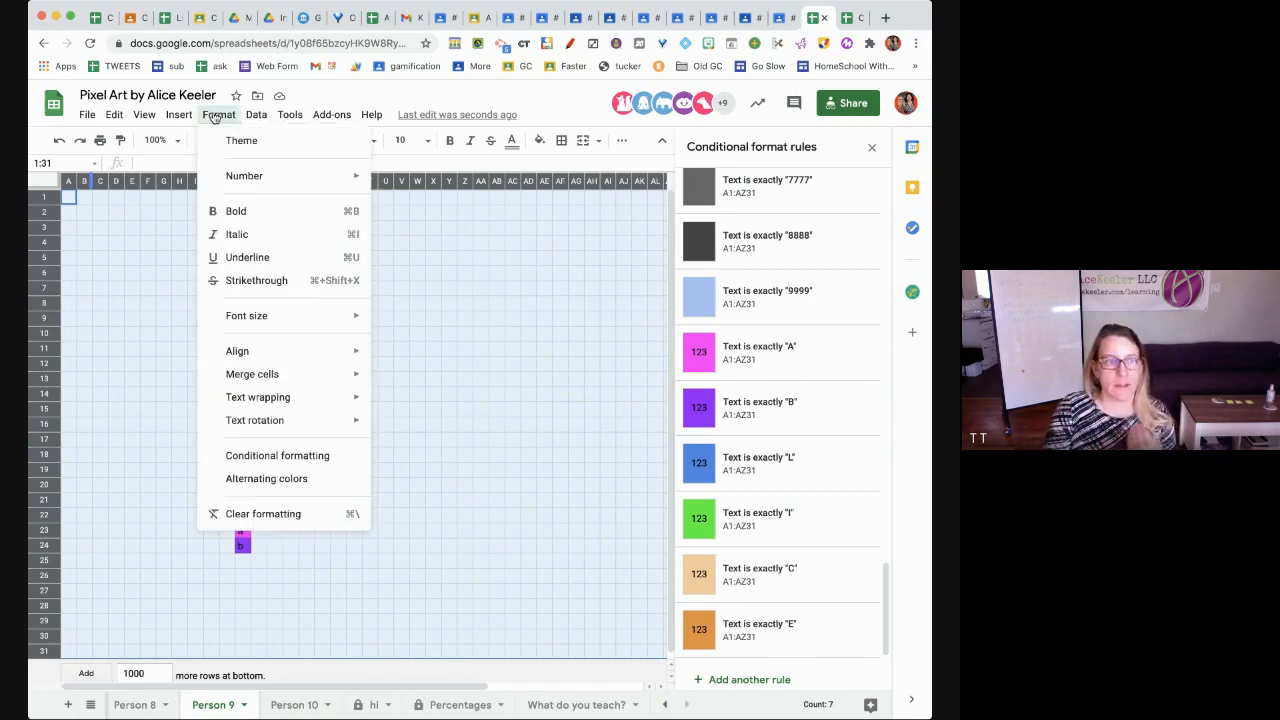
left_click(268, 463)
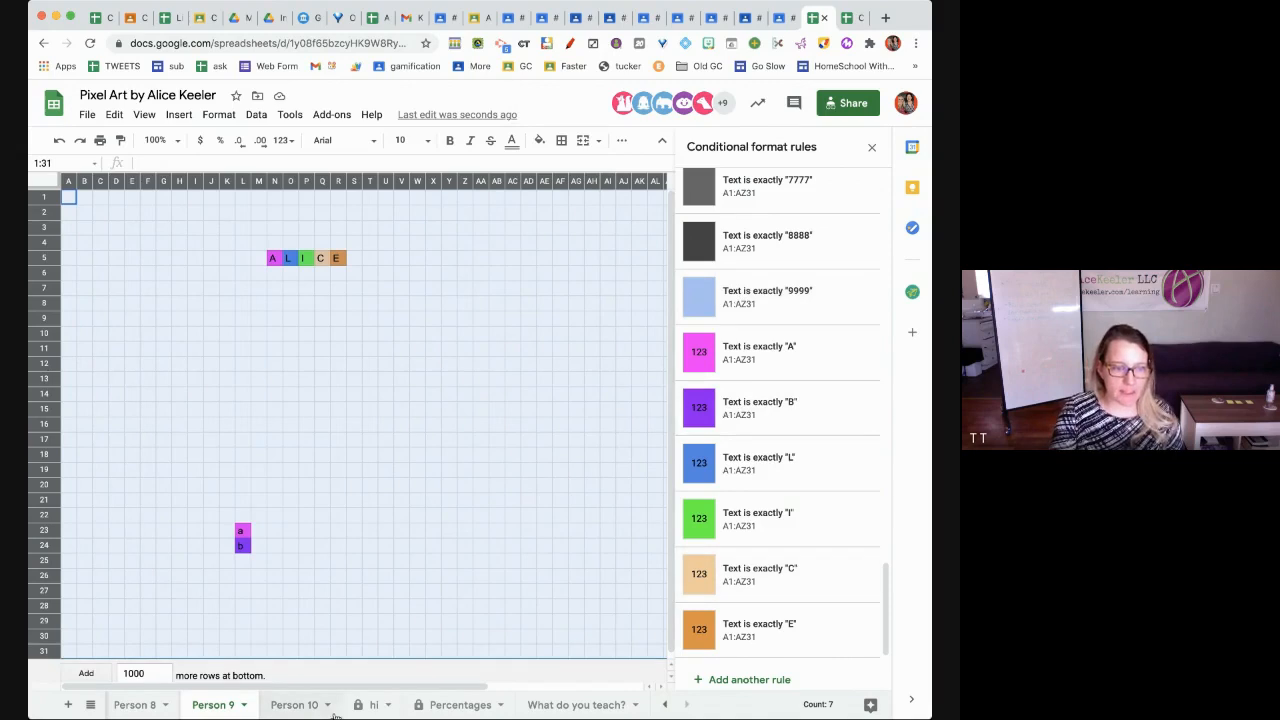
On the hi sheet, close the conditional format rules and enter "ALICEKEELER.COM/BOALERBROWNIES" in cell C7
left_click(374, 708)
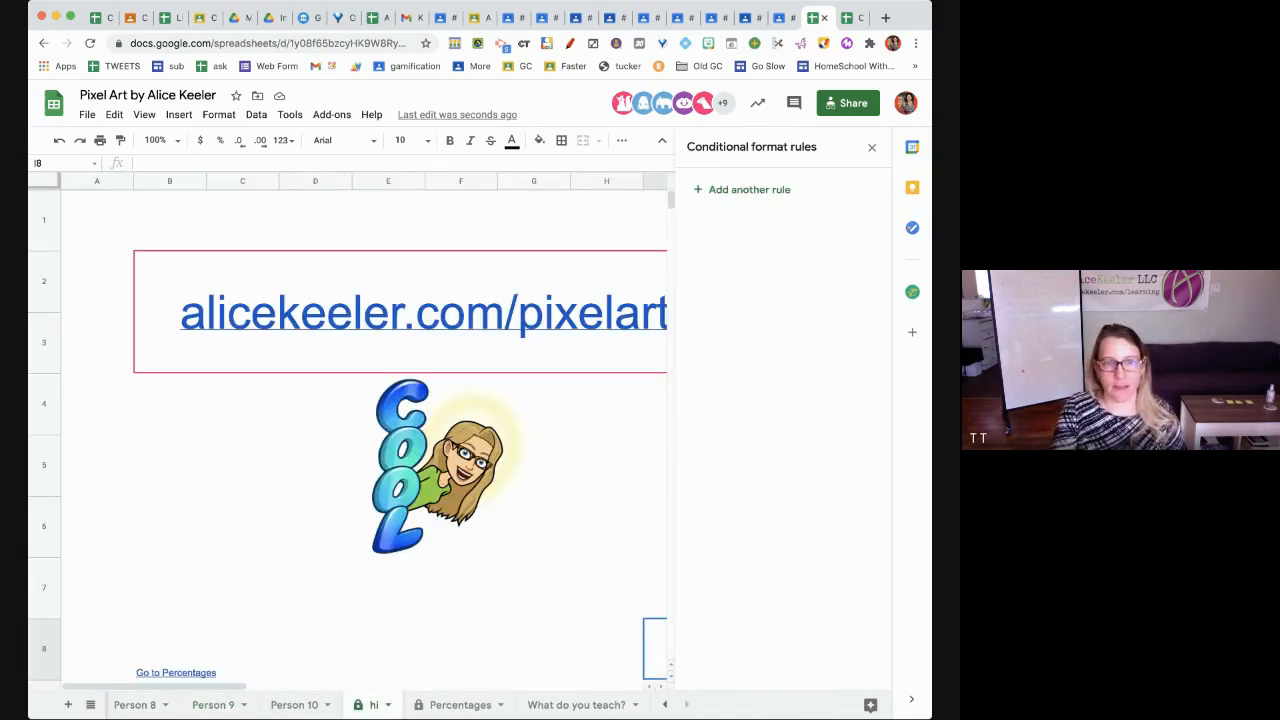
left_click(872, 147)
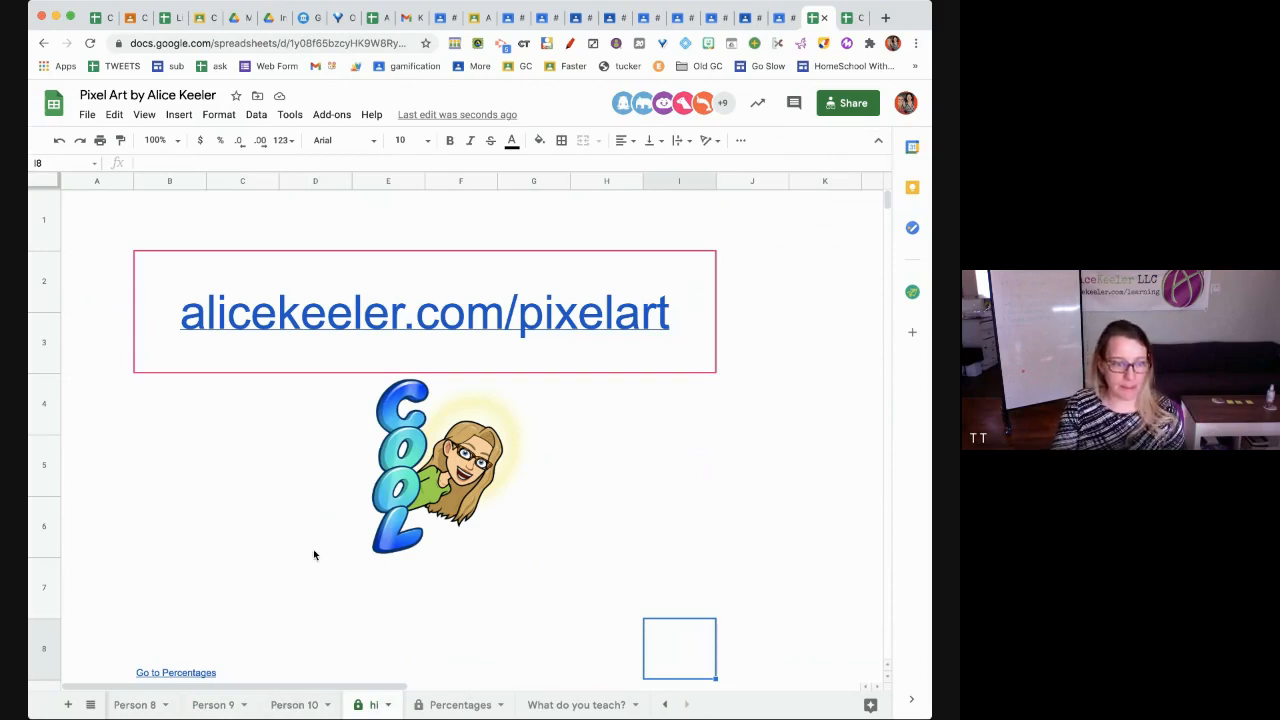
left_click(225, 612)
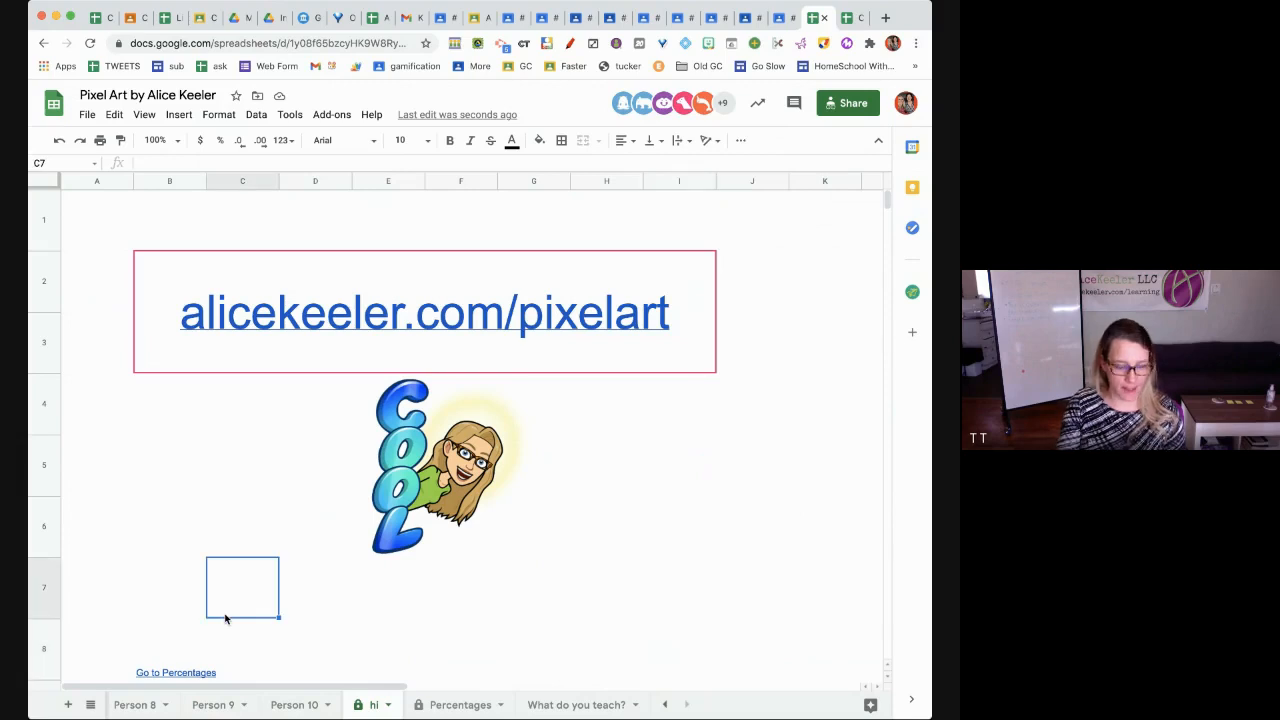
type("ALICEKEELER.COM/")
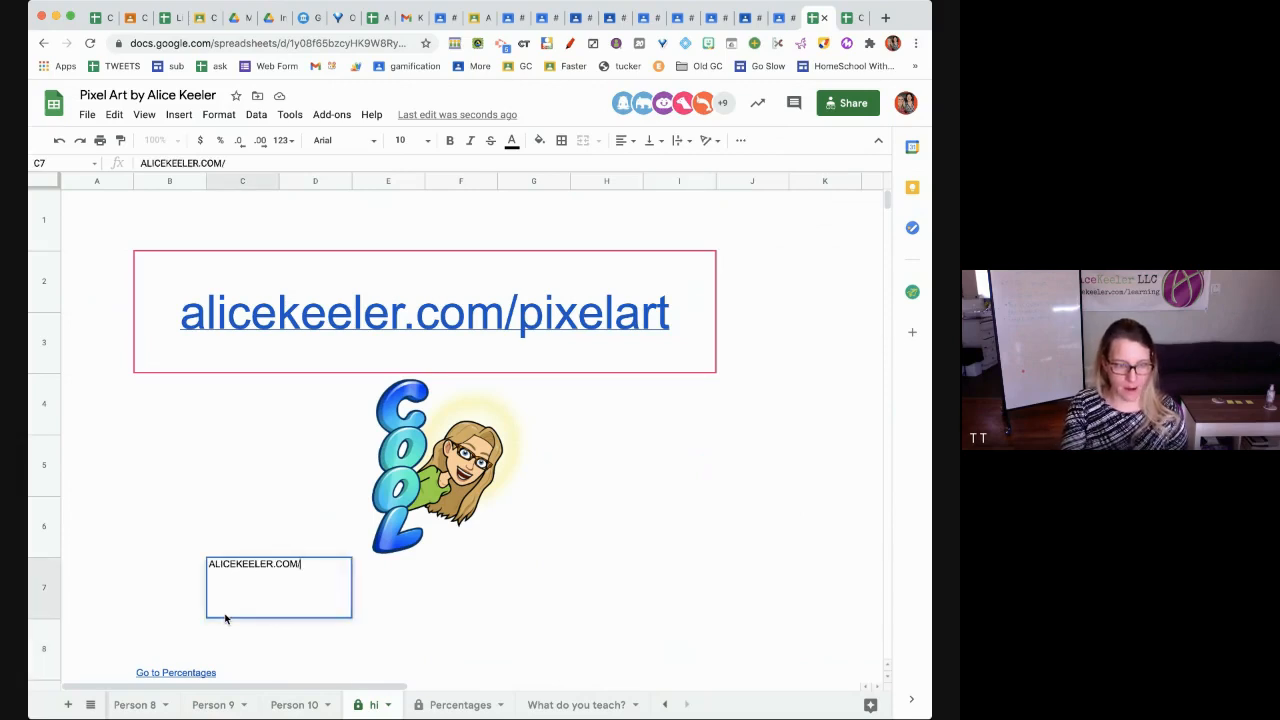
type("BOALERBROWN")
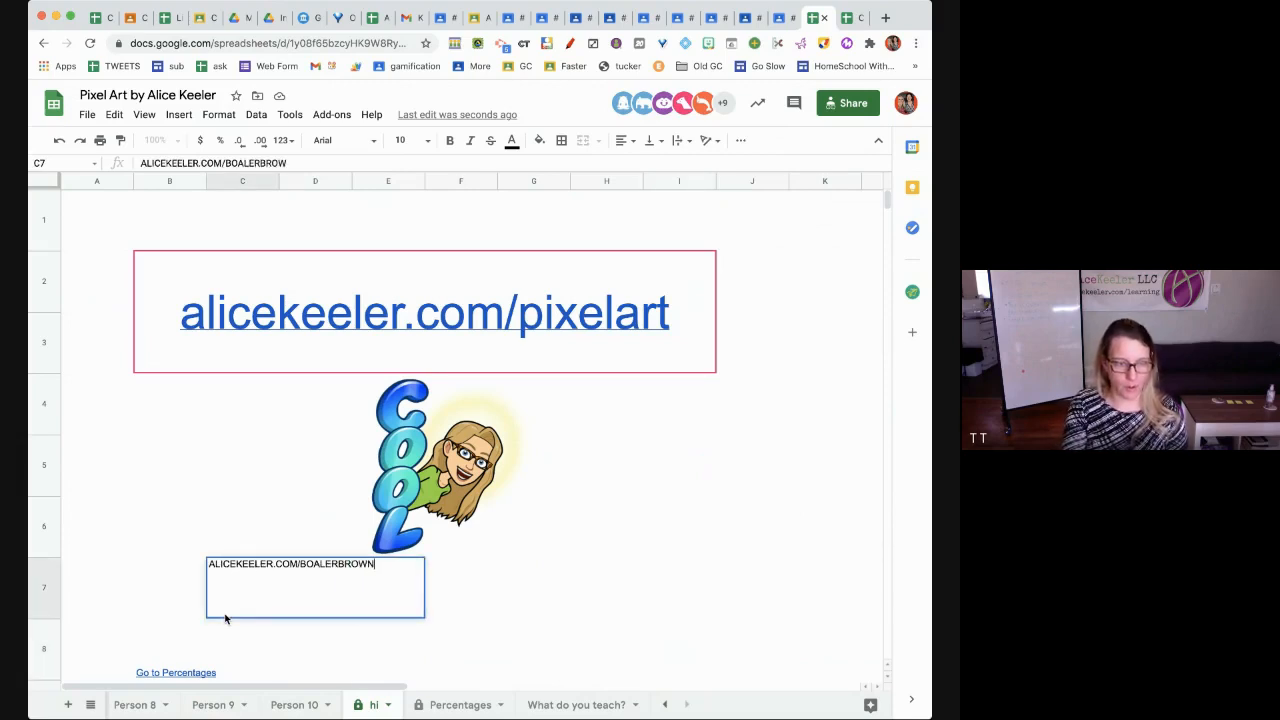
type("IES")
Enter "H" in cell A7 and open the ALICEKEELER.COM/BOALERBROWNIES link from cell C7
key("super+Left")
type("H")
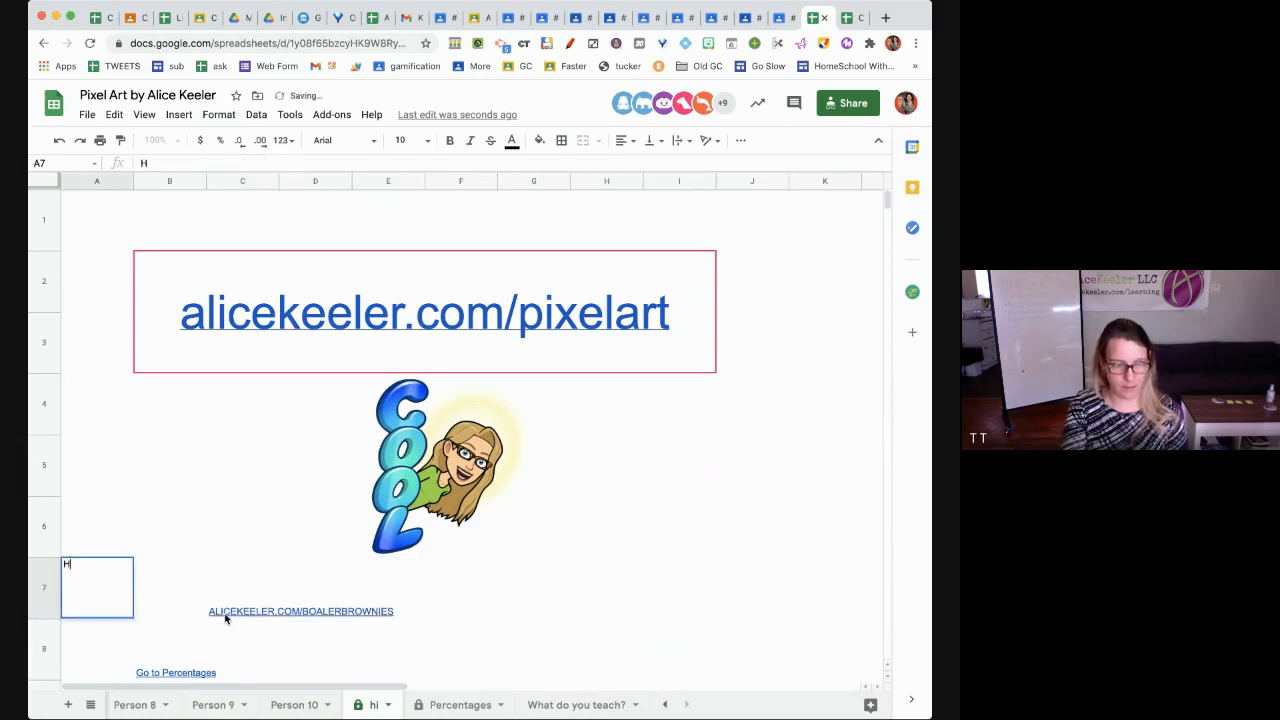
left_click(360, 614)
left_click(292, 608)
left_click(247, 606)
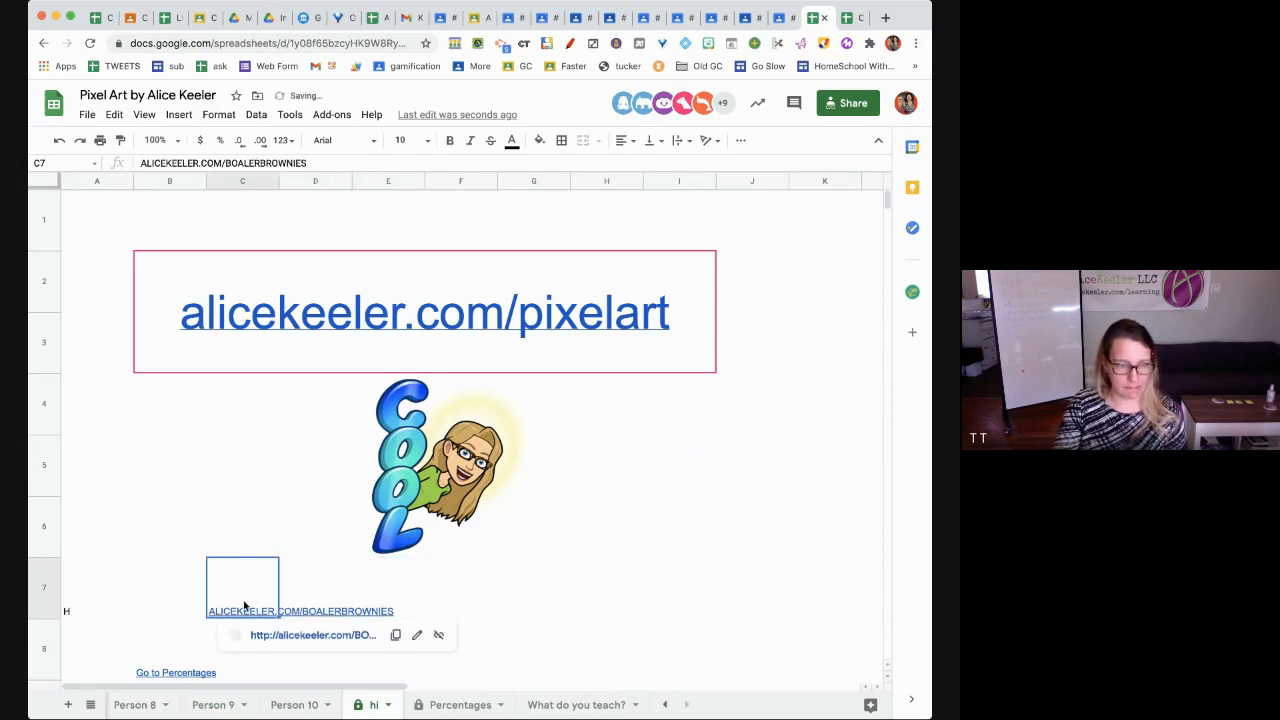
left_click(271, 638)
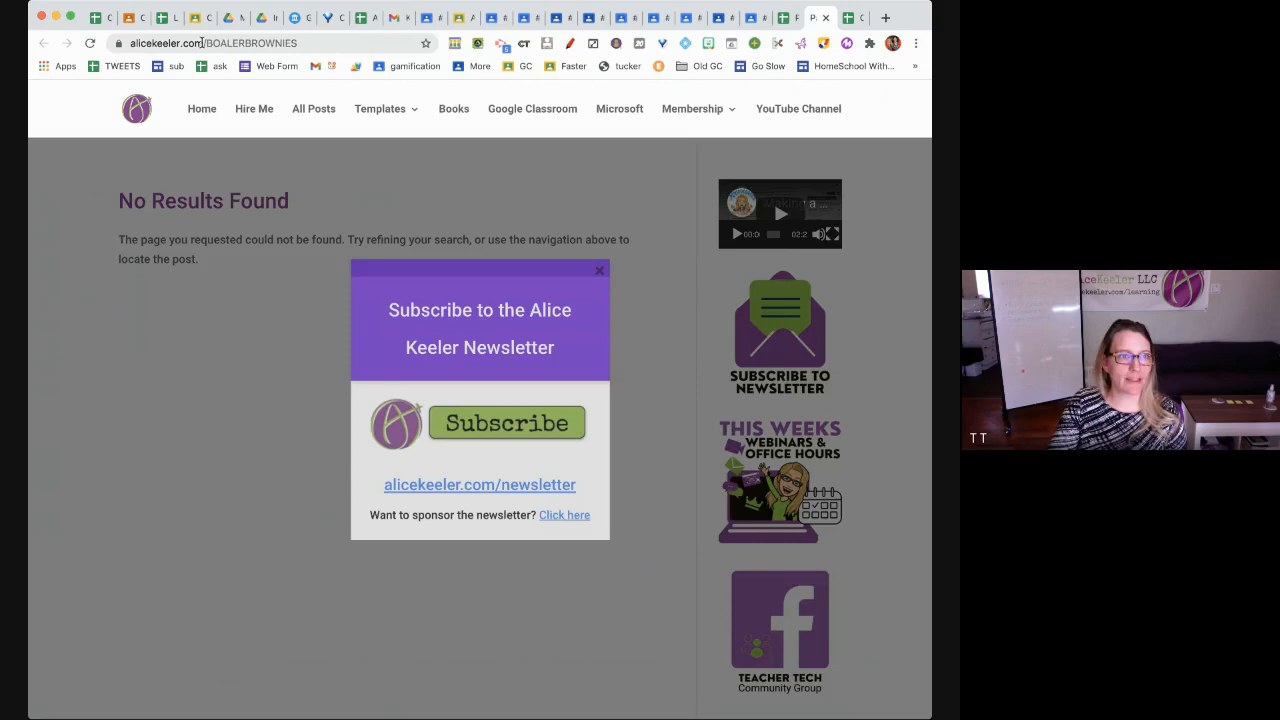
Change the end of the web address to lowercase "boalerbrownies", load it and make a copy of the Brownies spreadsheet
double_click(320, 44)
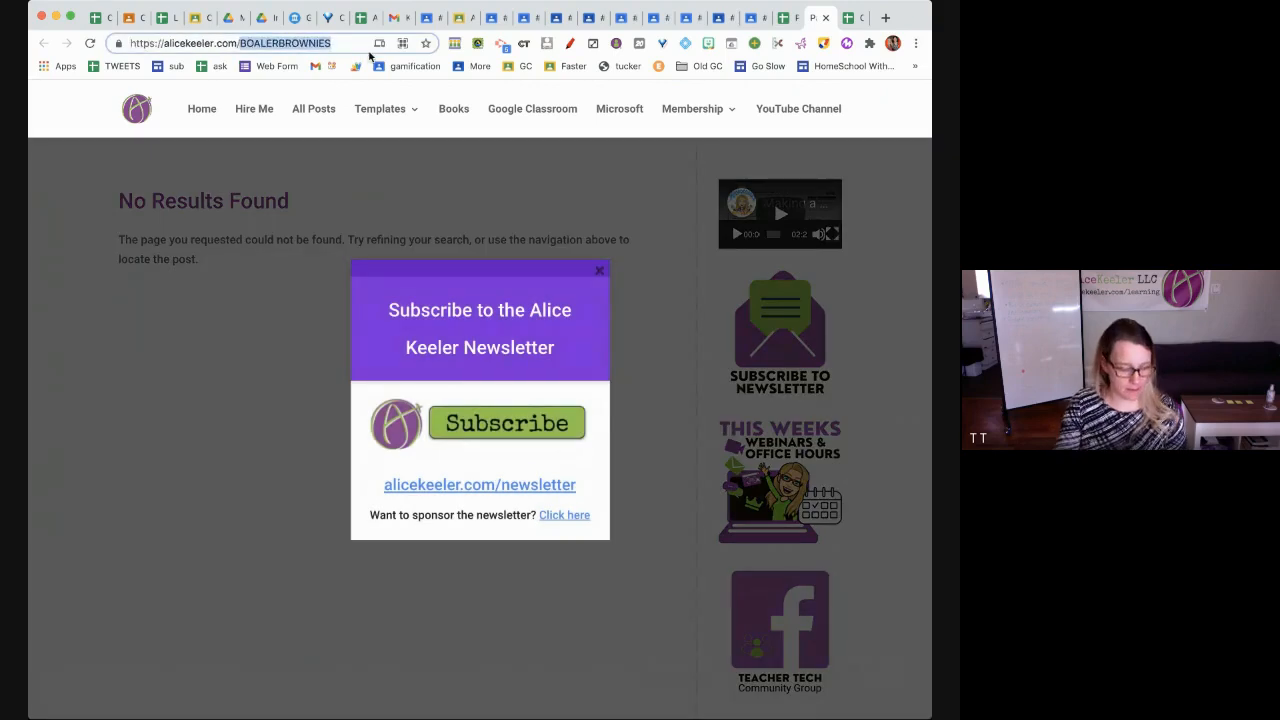
type("boalerbrownies")
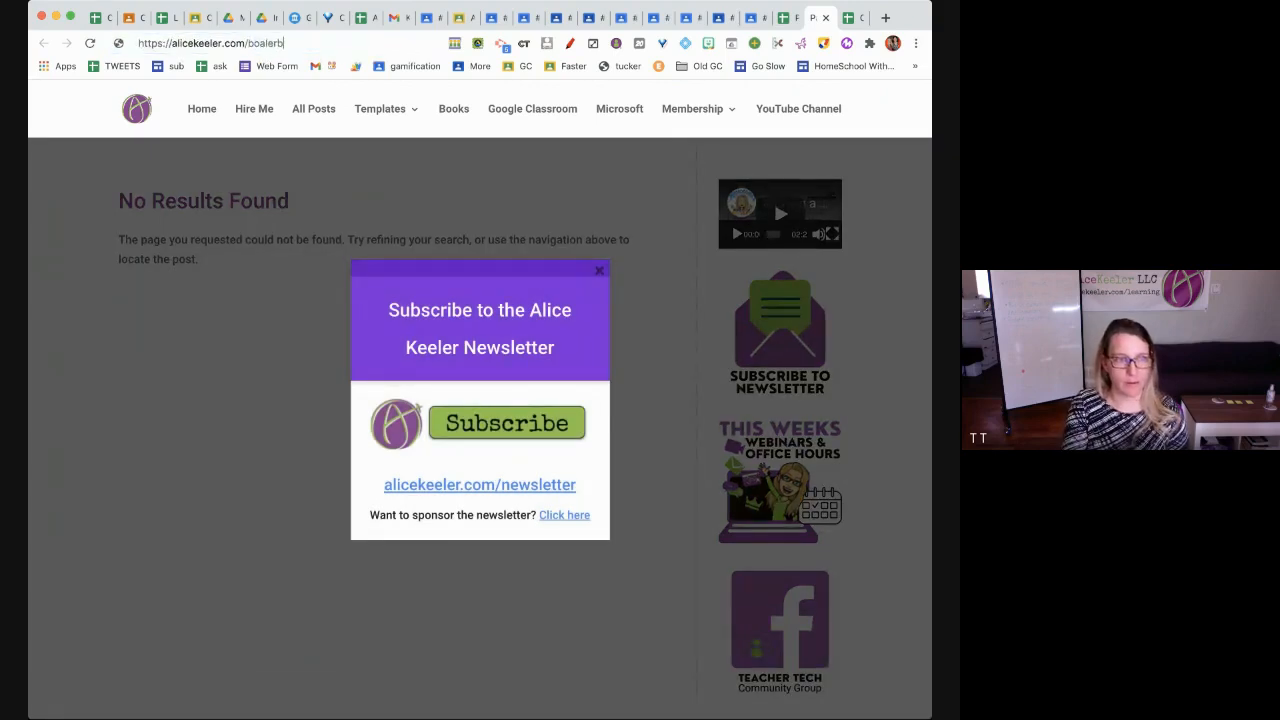
key("Return")
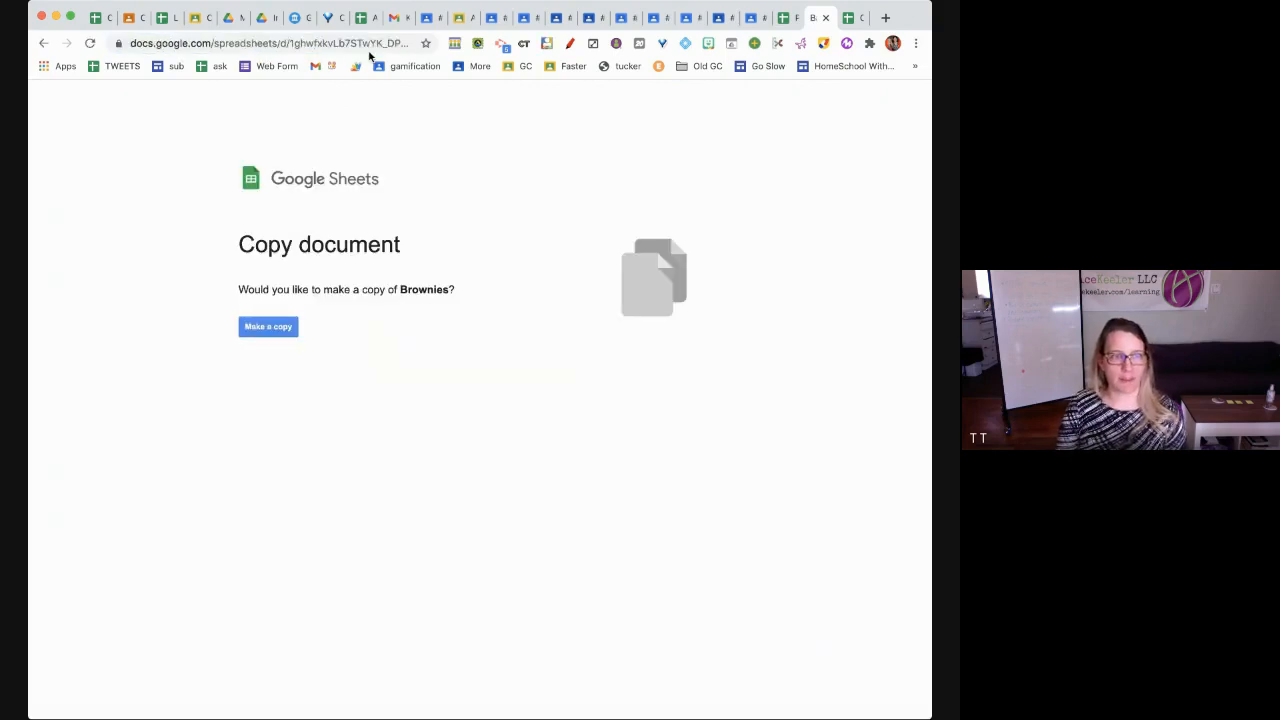
left_click(268, 328)
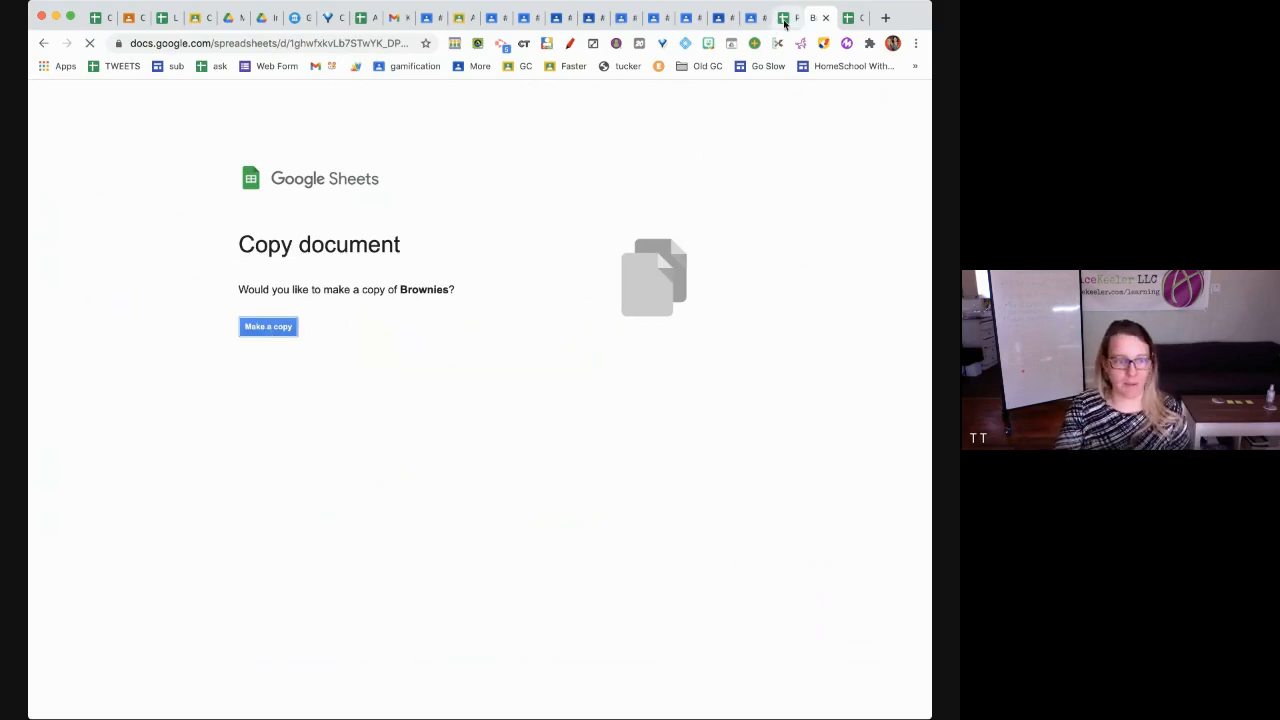
Back on the hi sheet of Pixel Art by Alice Keeler, replace cell C7's content with "alicekeeler.com/boalerbrownies"
left_click(226, 588)
key("BackSpace")
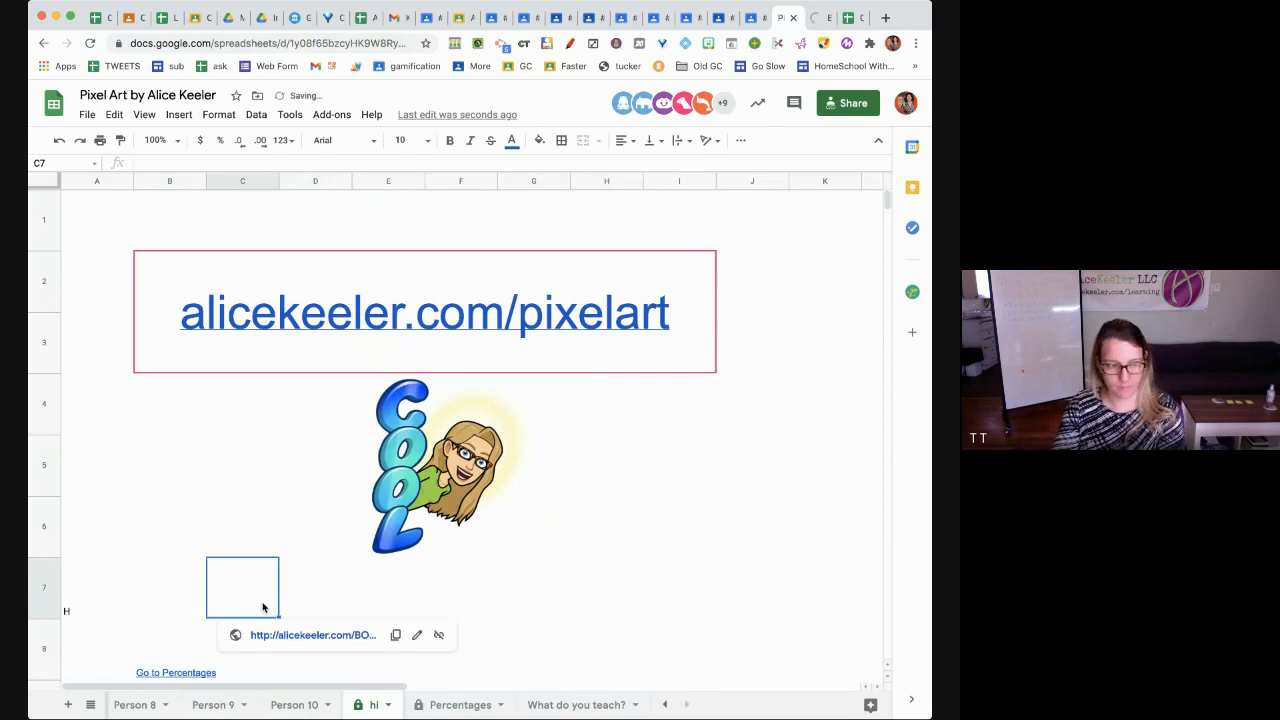
type("alice")
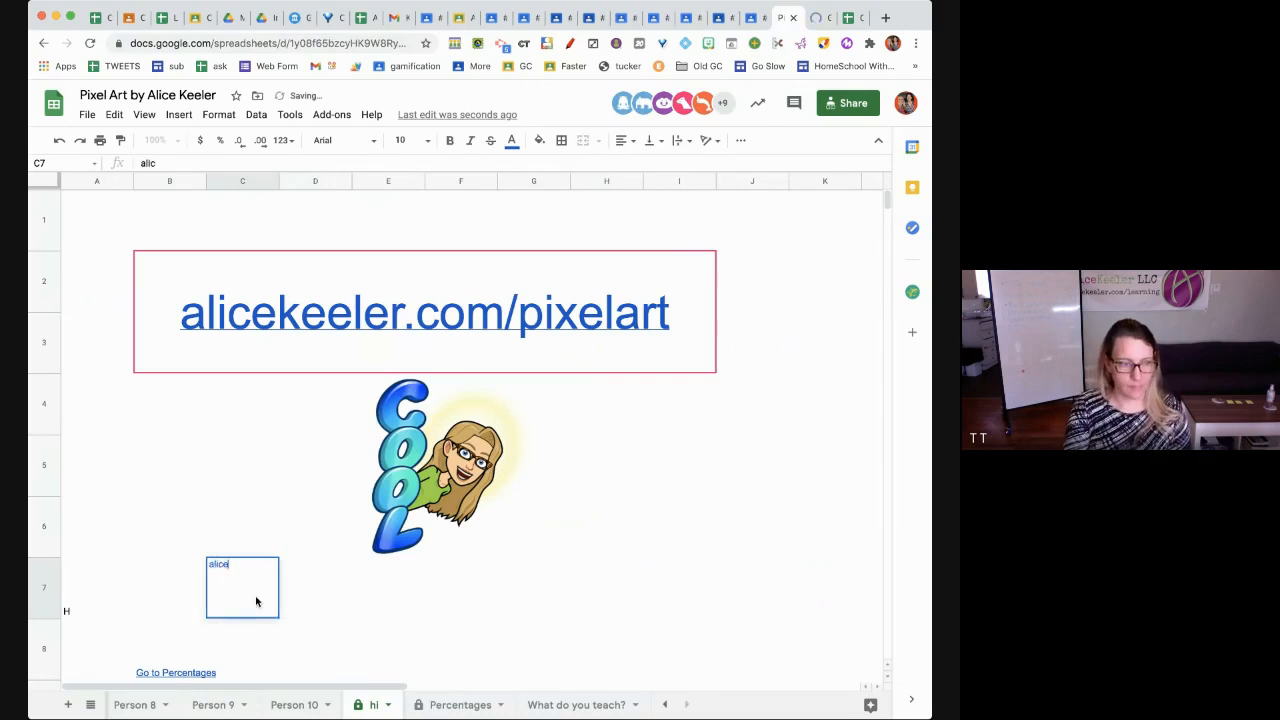
type("keeler.com/bo")
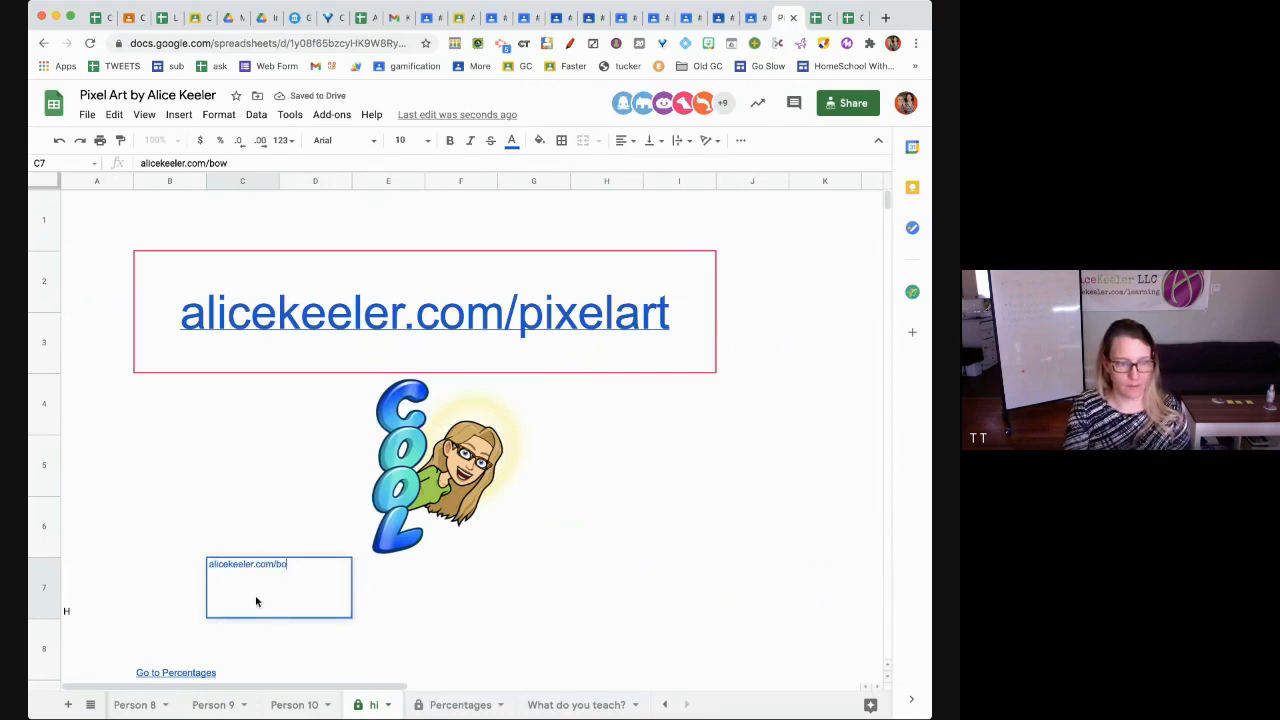
type("alerbrownies")
key("Return")
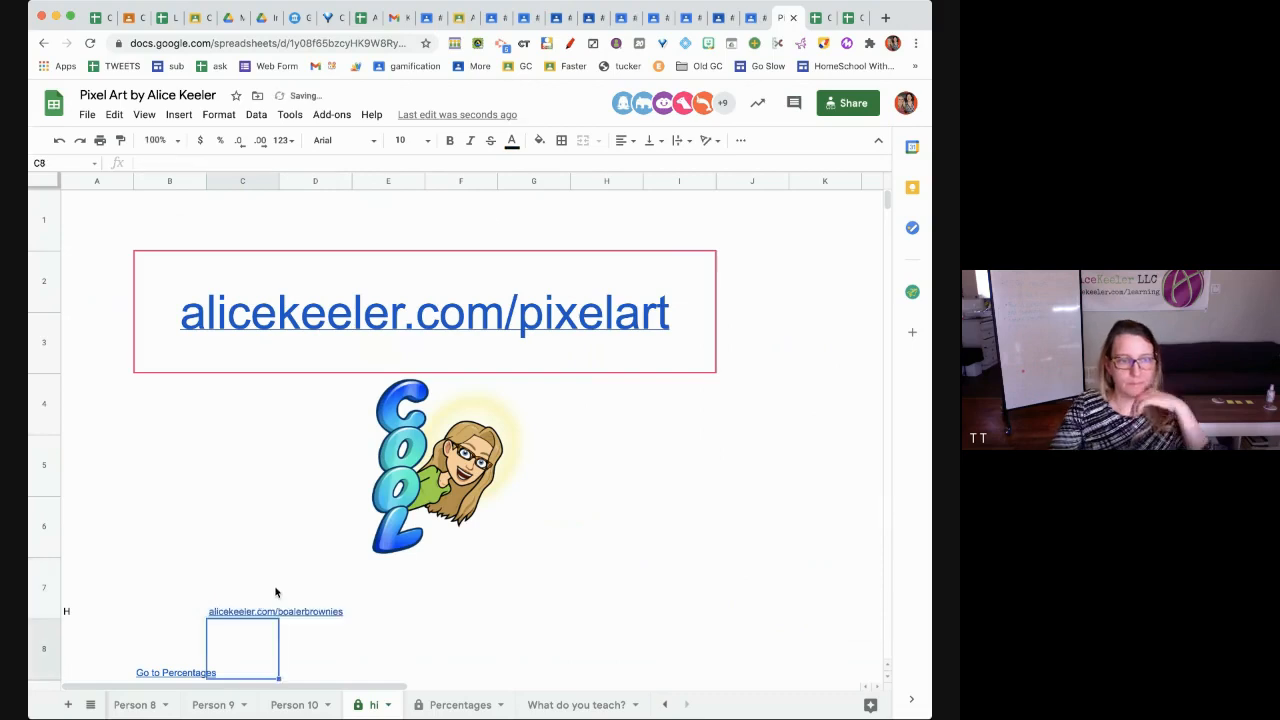
In the Copy of Brownies spreadsheet, enter 1 in cells C7 to C10 and D10 of the first pan
left_click(848, 17)
left_click(816, 19)
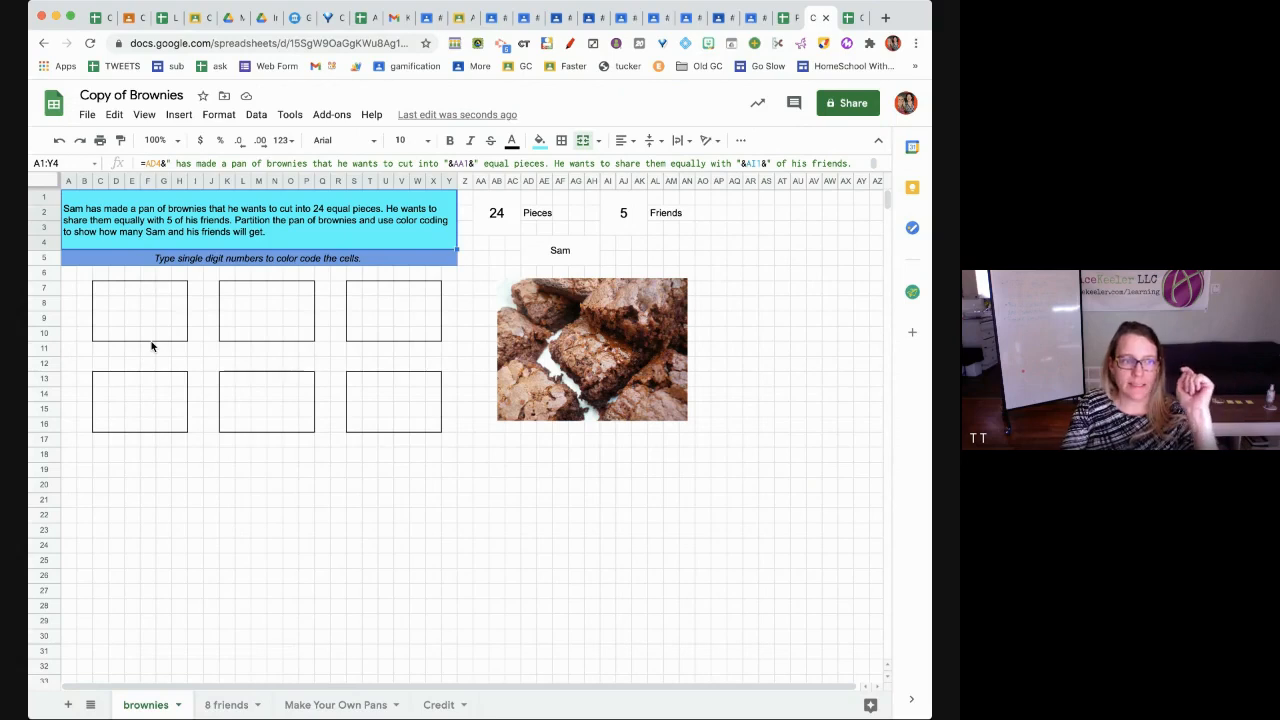
left_click(105, 290)
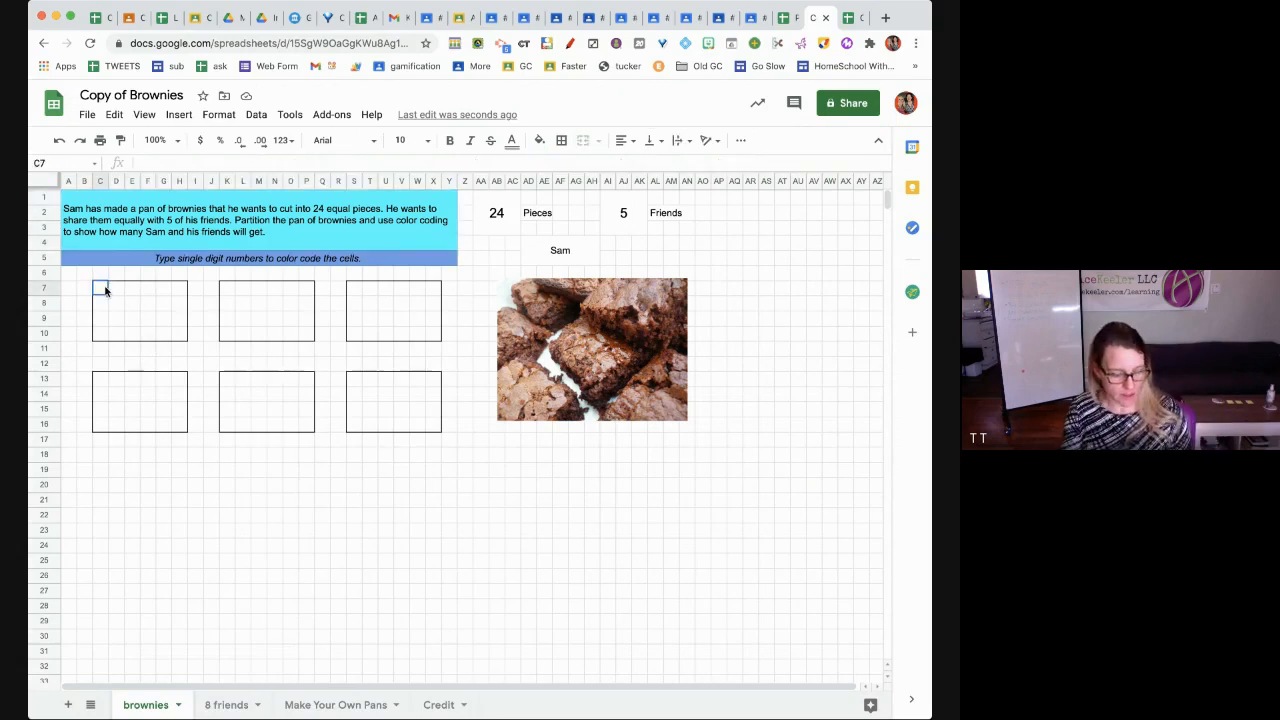
type("1")
key("Return")
type("1")
key("Return")
type("1")
key("Return")
type("1")
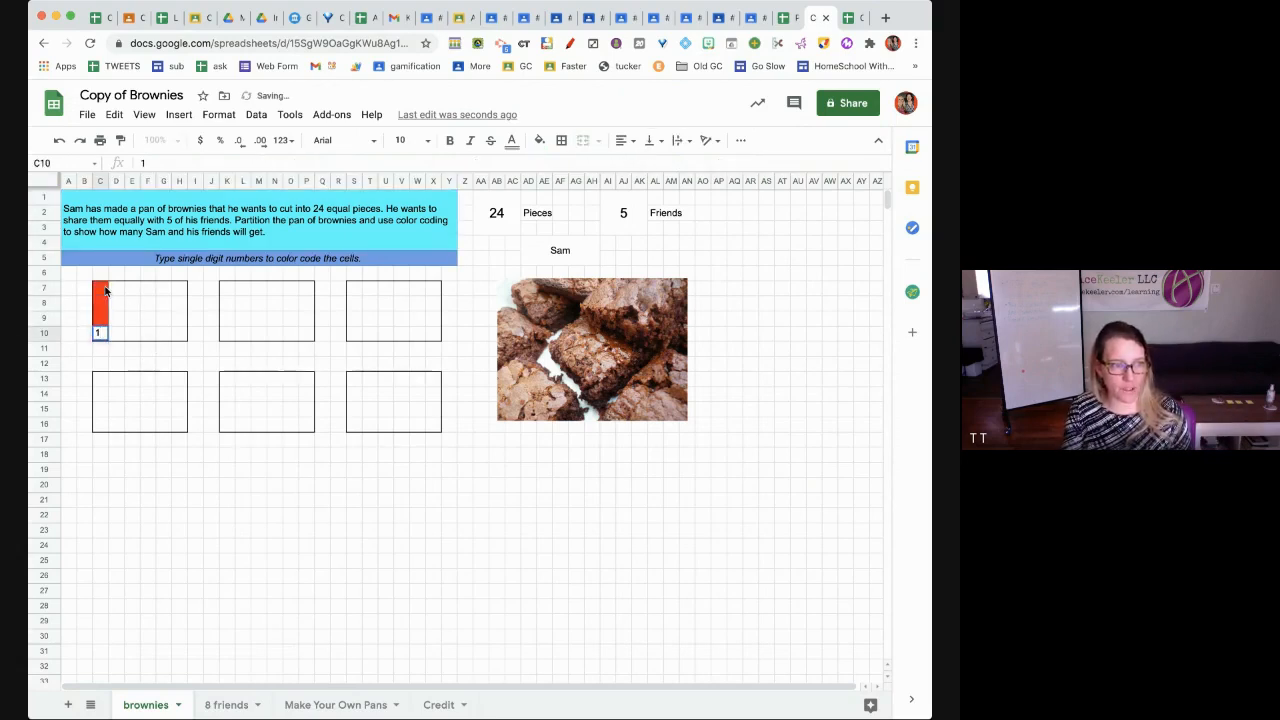
key("Tab")
type("1")
key("Tab")
Enter 2 in cells E10, E9, D9, D8 and D7 of the first pan to mark the second share
type("2")
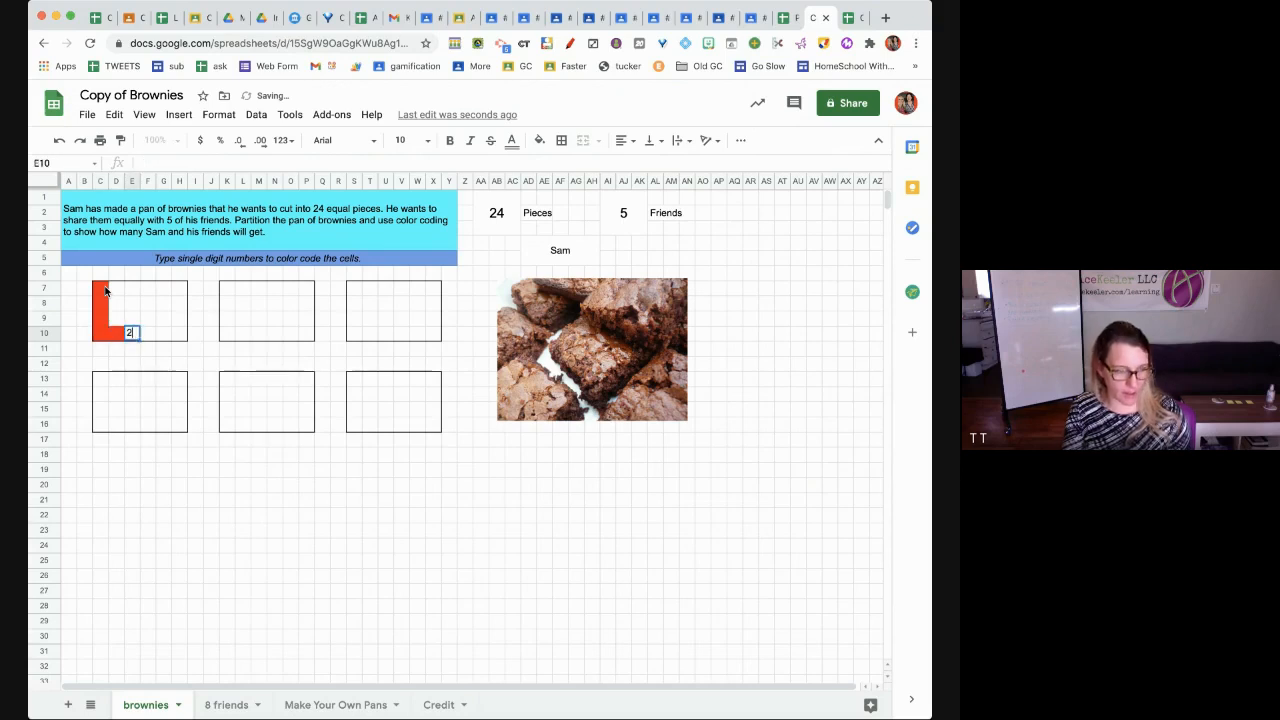
key("Up")
type("2")
key("Left")
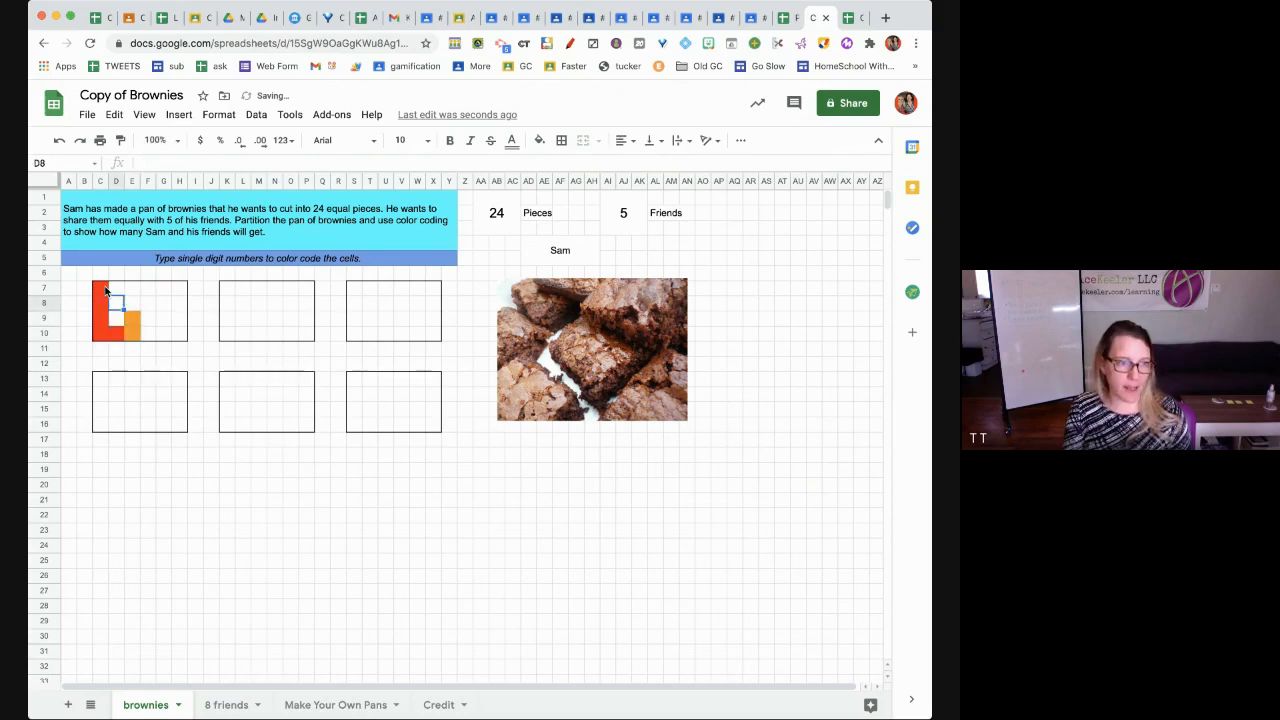
type("2")
key("Up")
type("2")
key("Up")
type("2")
key("Right")
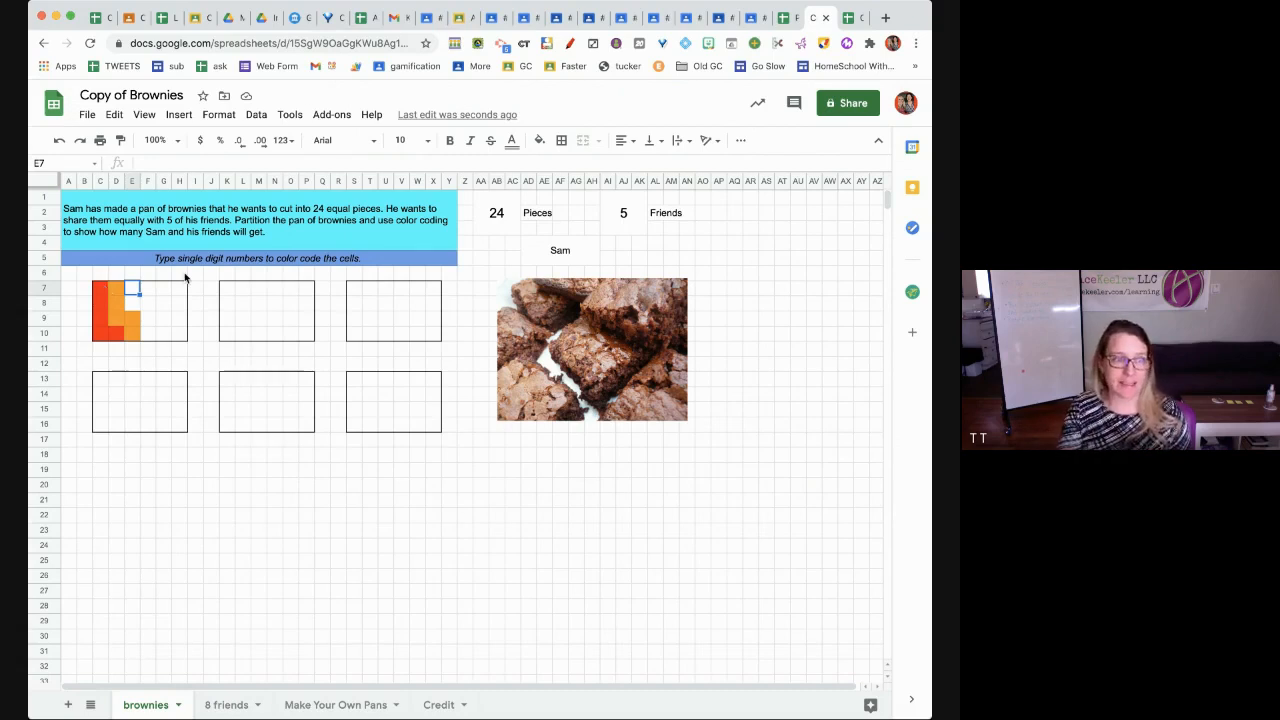
Enter 1 in cells K7 to O7 along the first row of the second pan
left_click(230, 289)
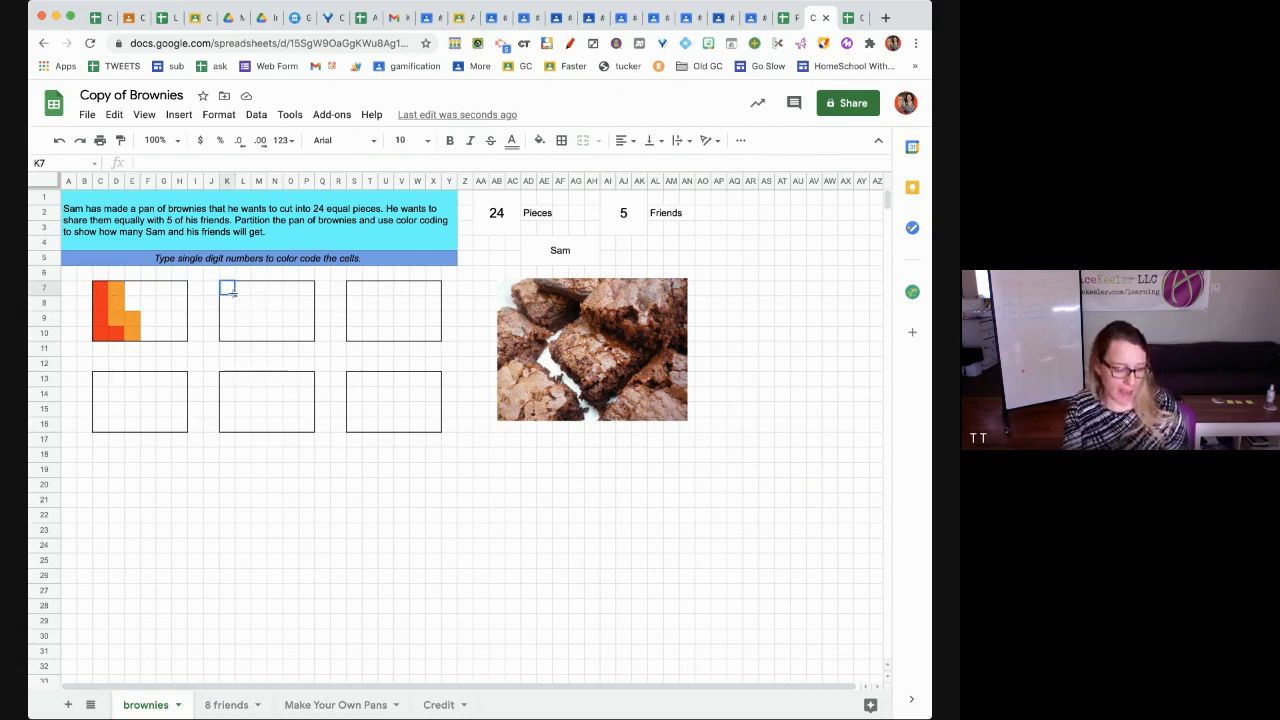
type("1")
key("Tab")
type("1")
key("Tab")
type("1")
key("Tab")
type("1")
key("Tab")
type("1")
key("Tab")
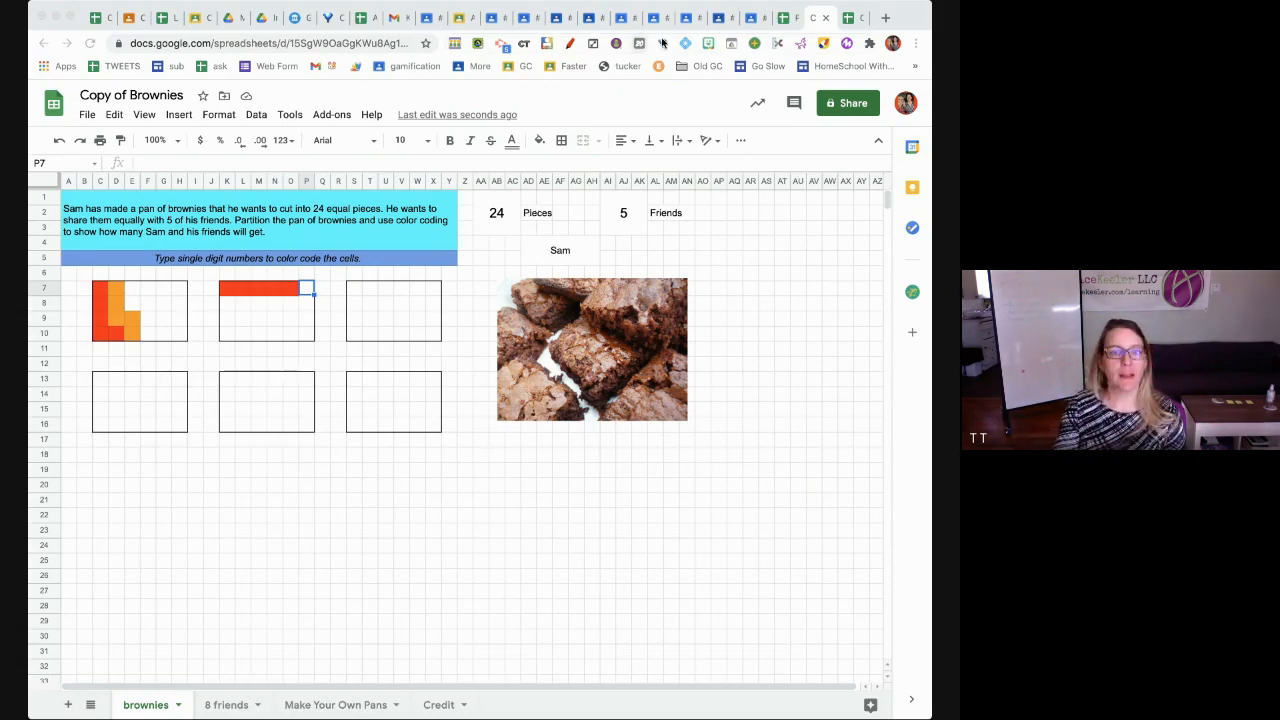
Return to the Pixel Art by Alice Keeler spreadsheet, show its Percentages sheet and select the page's web address for sharing
left_click(790, 17)
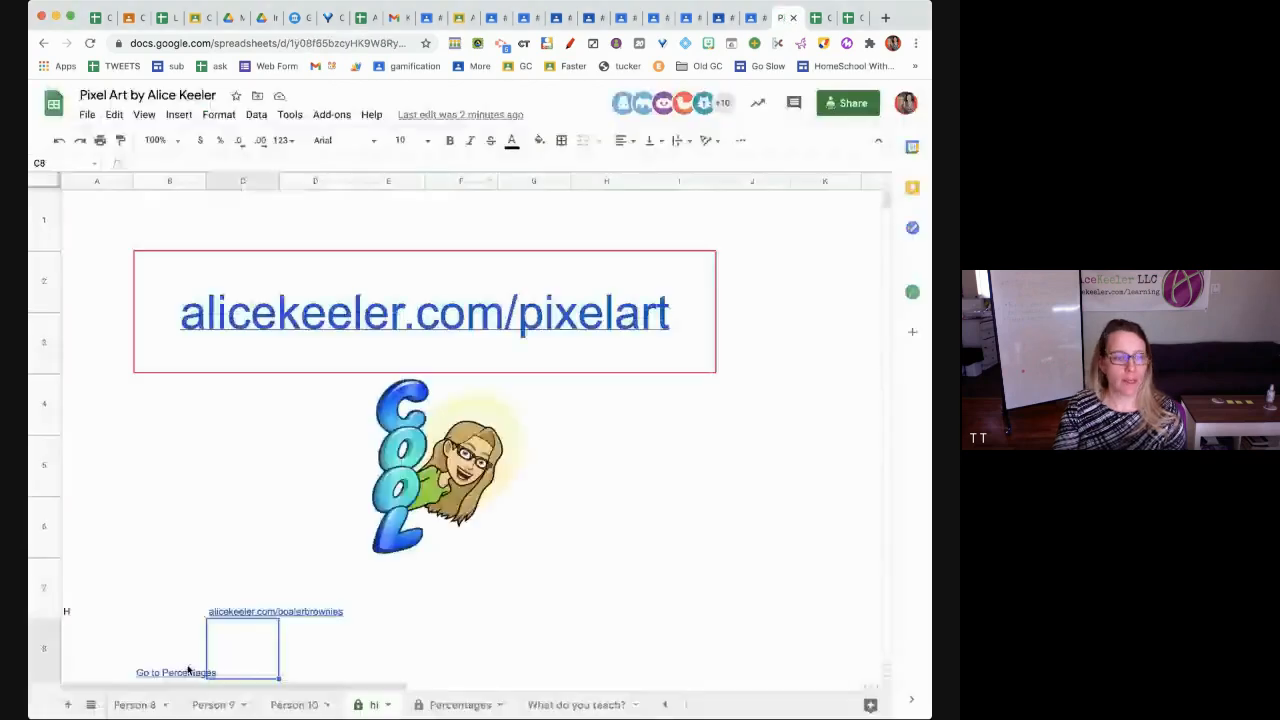
left_click(452, 705)
key("super+l")
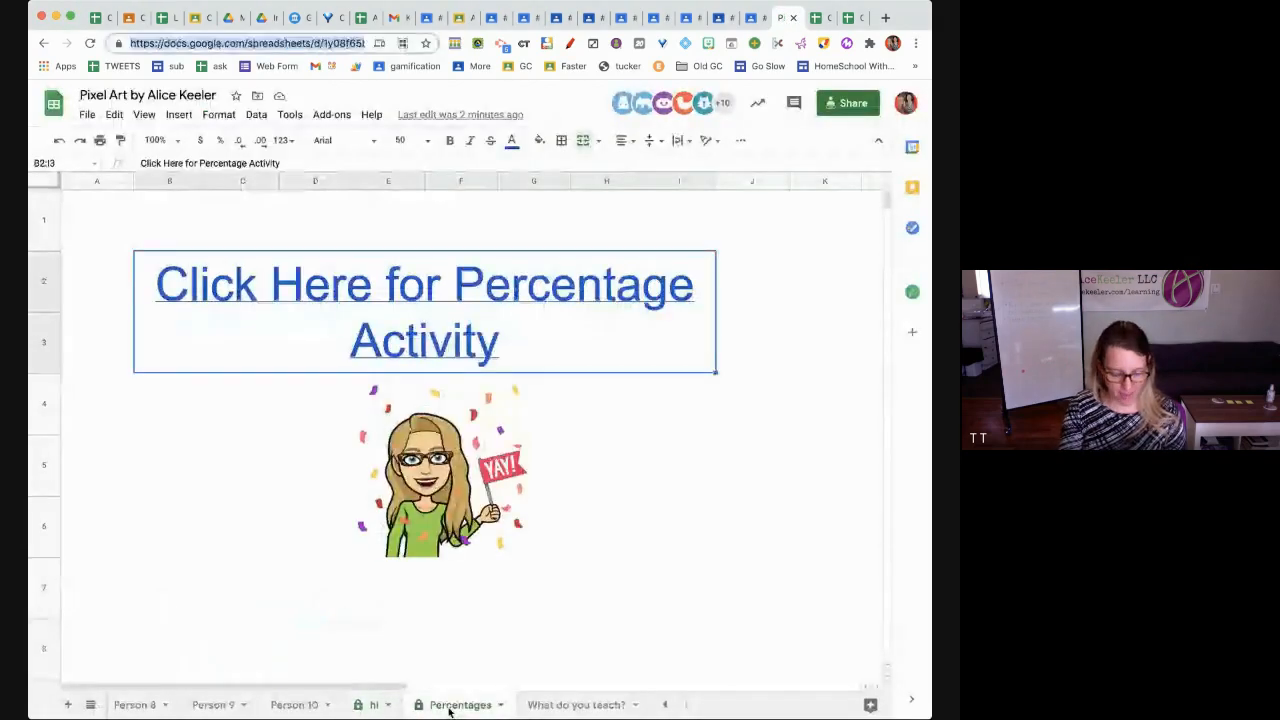
key("super+Tab")
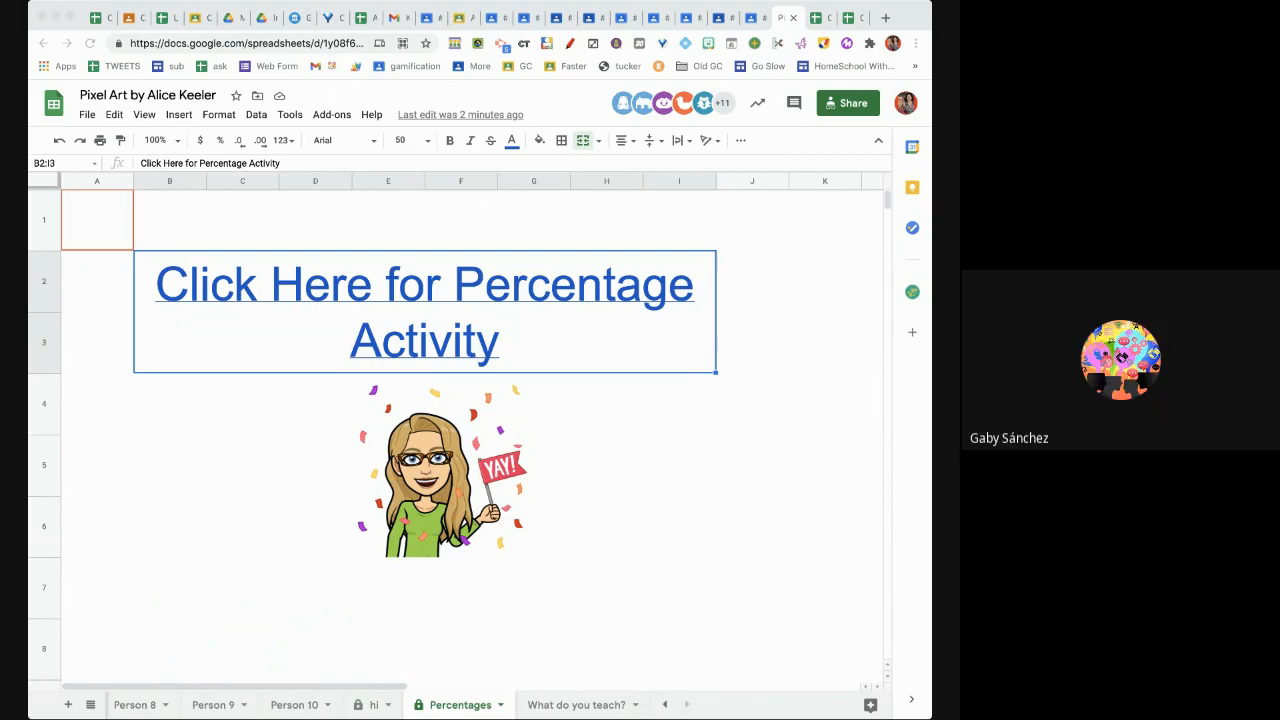
Open the copied link in a new browser tab and make a copy of the My design! spreadsheet
left_click(613, 605)
key("super+t")
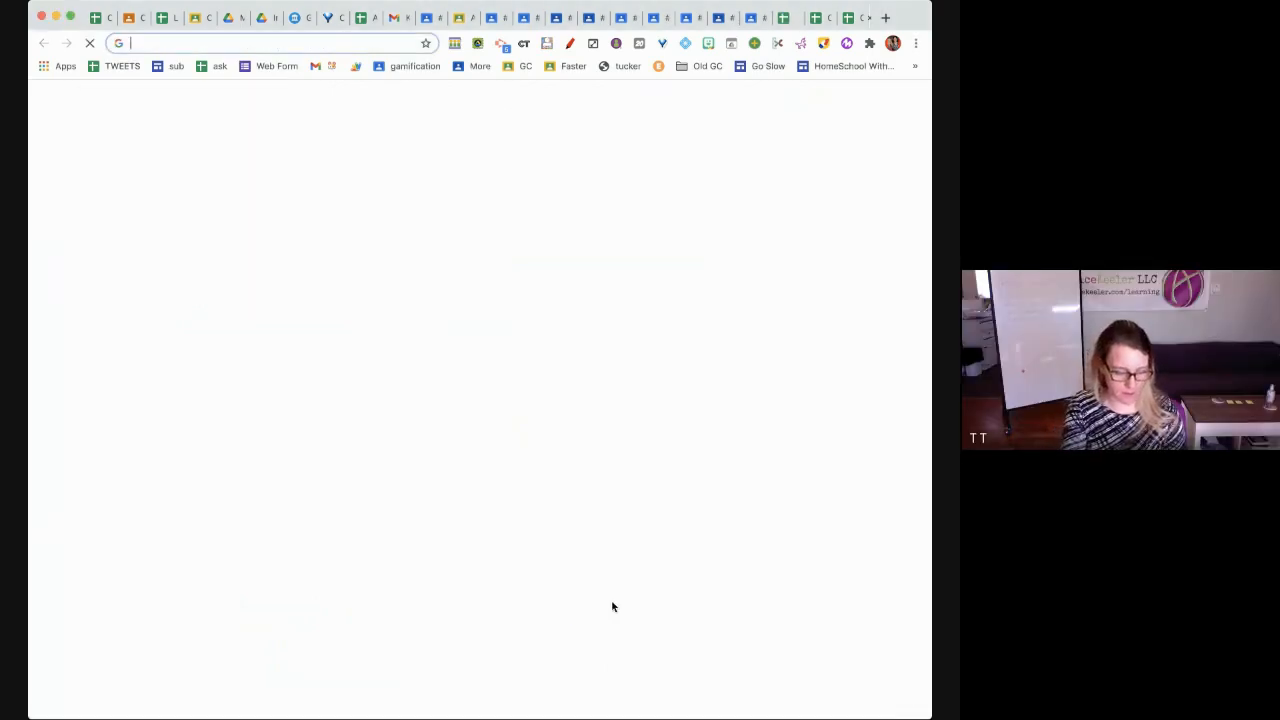
key("super+v")
key("Return")
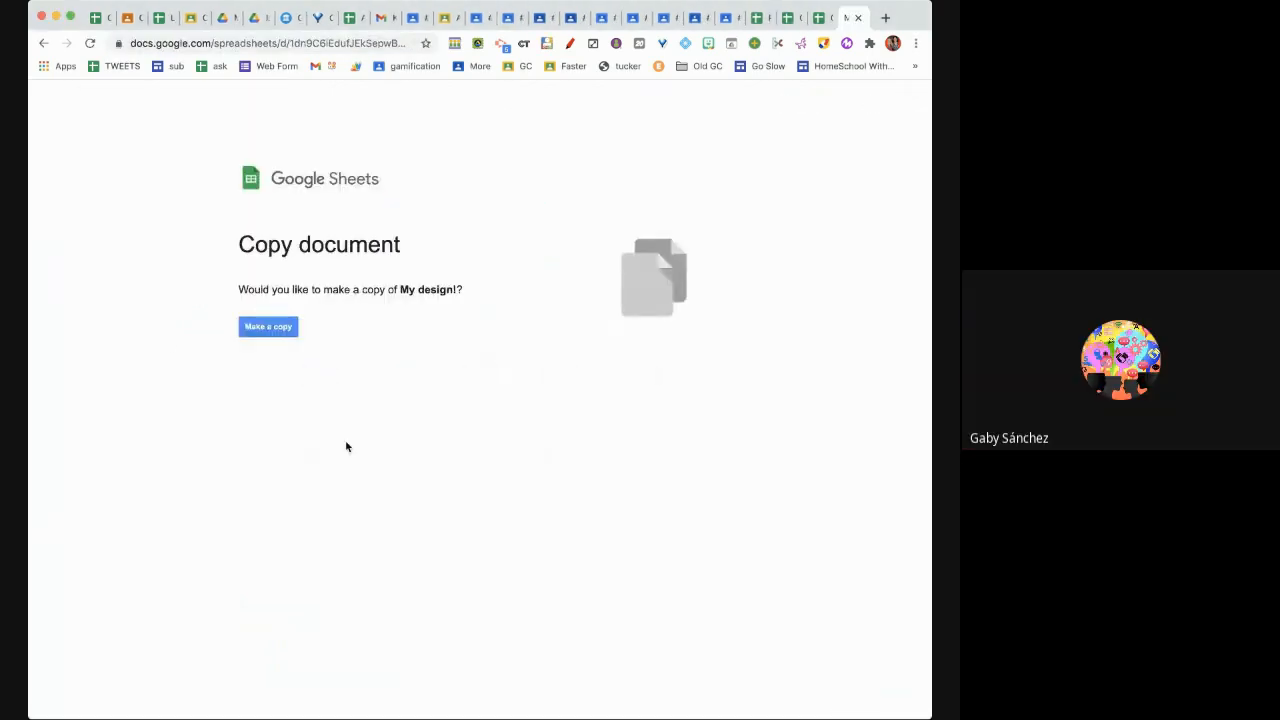
left_click(268, 330)
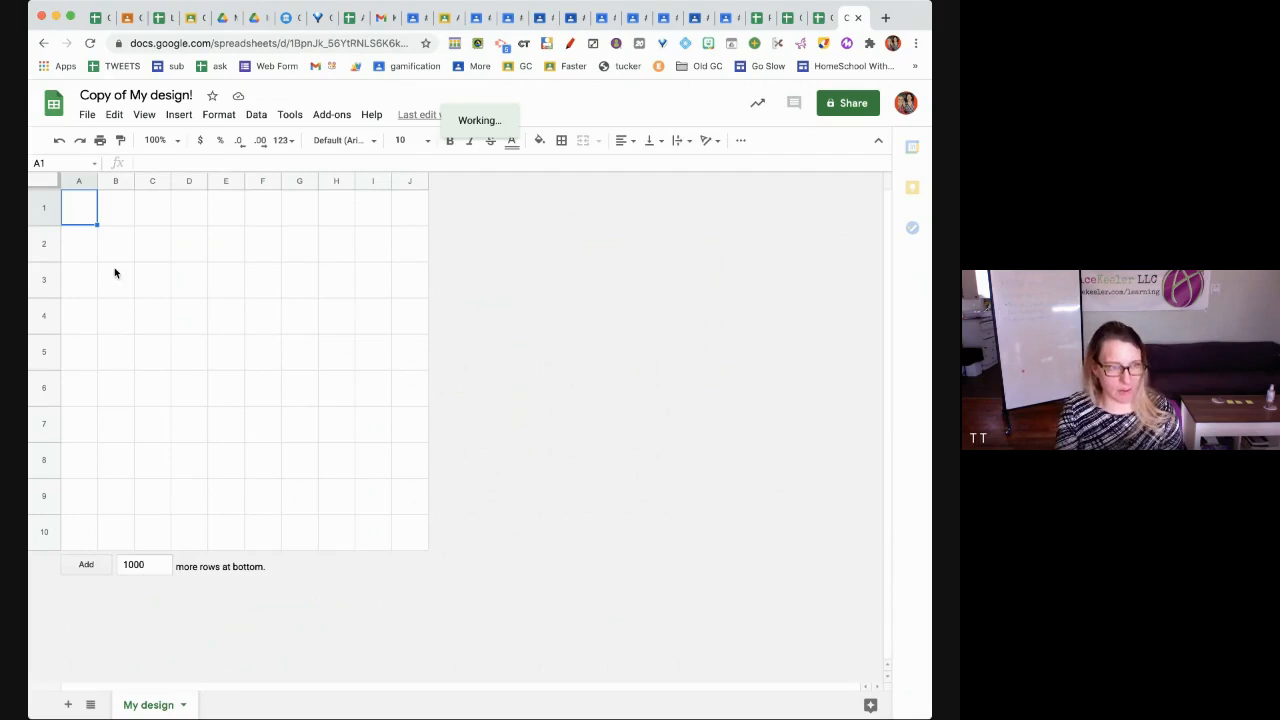
Enter 1 in cell A1 and 2 in cell A2 of the My design sheet, and dismiss the instruction dialog
type("1")
key("Return")
type("2")
key("Return")
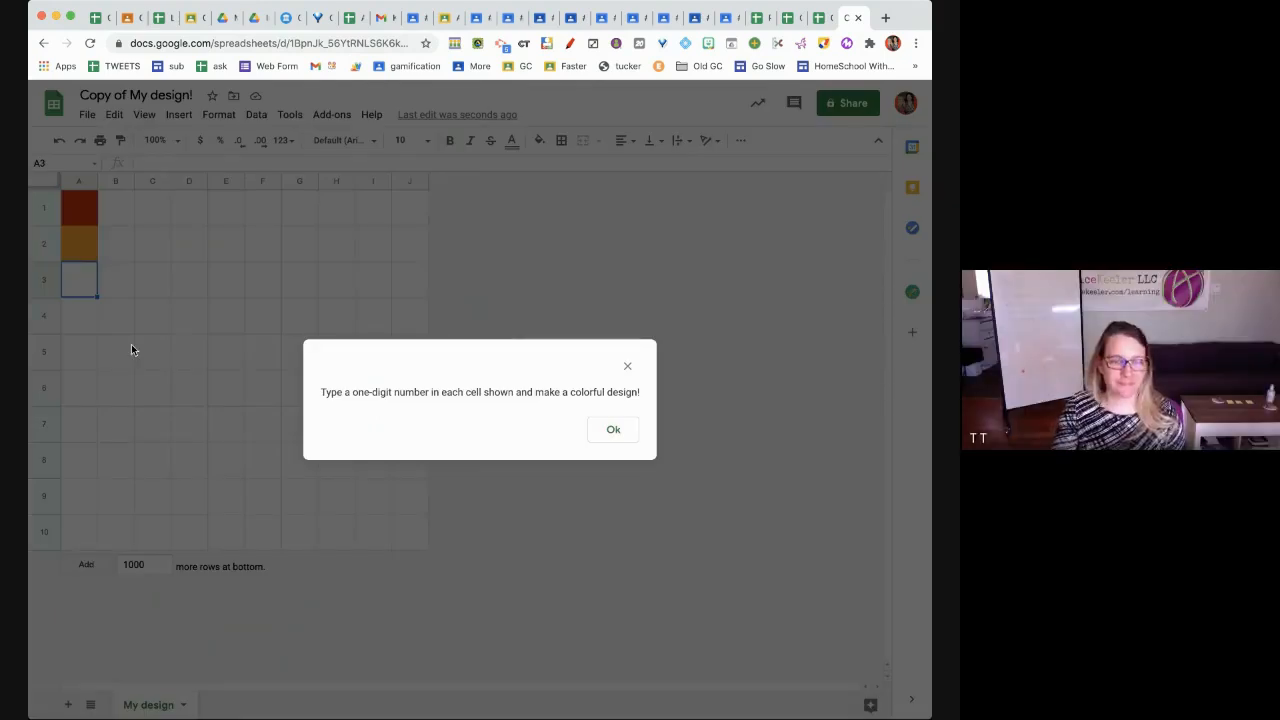
left_click(611, 438)
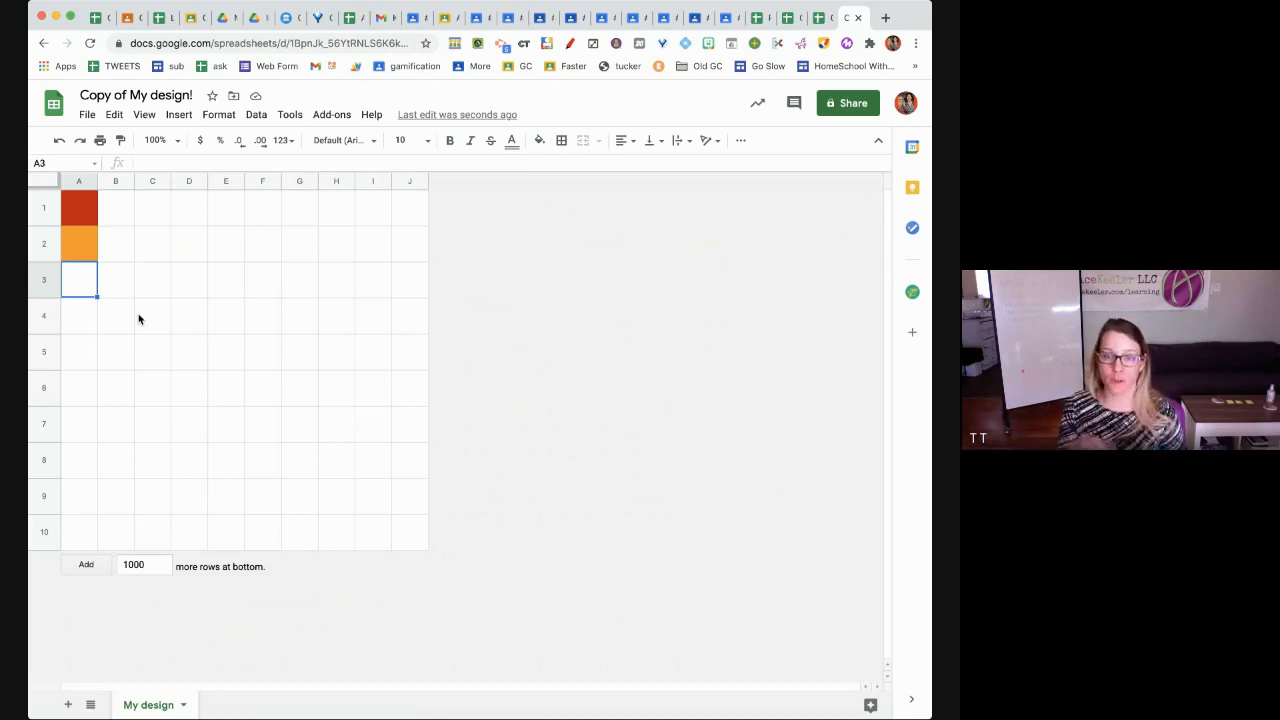
Fill the block C3:D5 with the number 1 to color a two-by-three rectangle
left_click(164, 288)
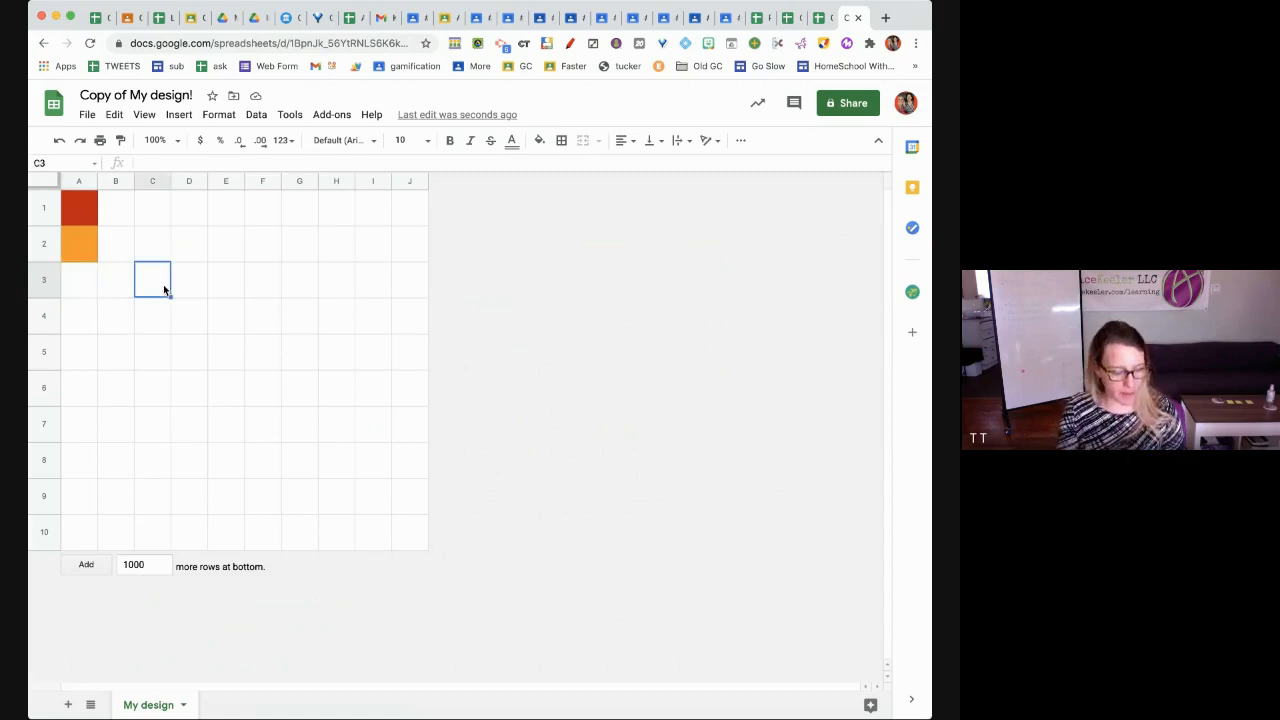
type("1")
key("Tab")
type("1")
key("Down")
type("1")
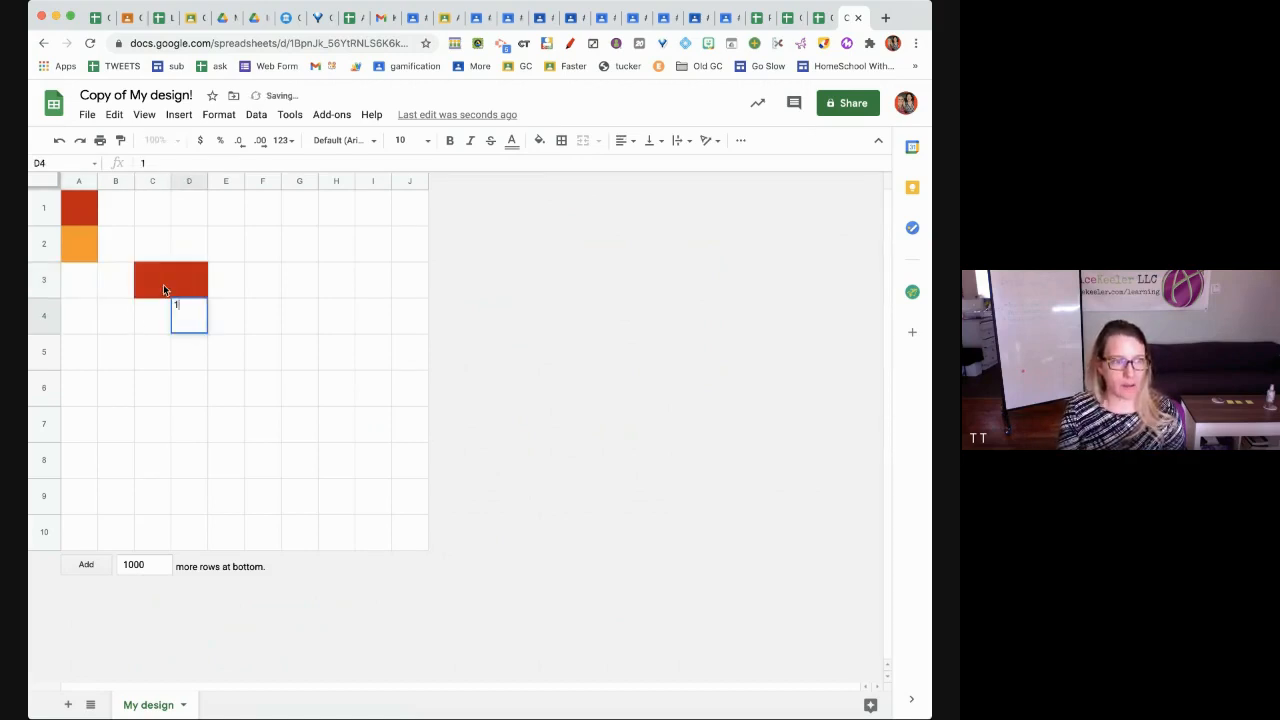
key("Left")
type("1")
key("Down")
type("1")
key("Tab")
type("1")
key("Tab")
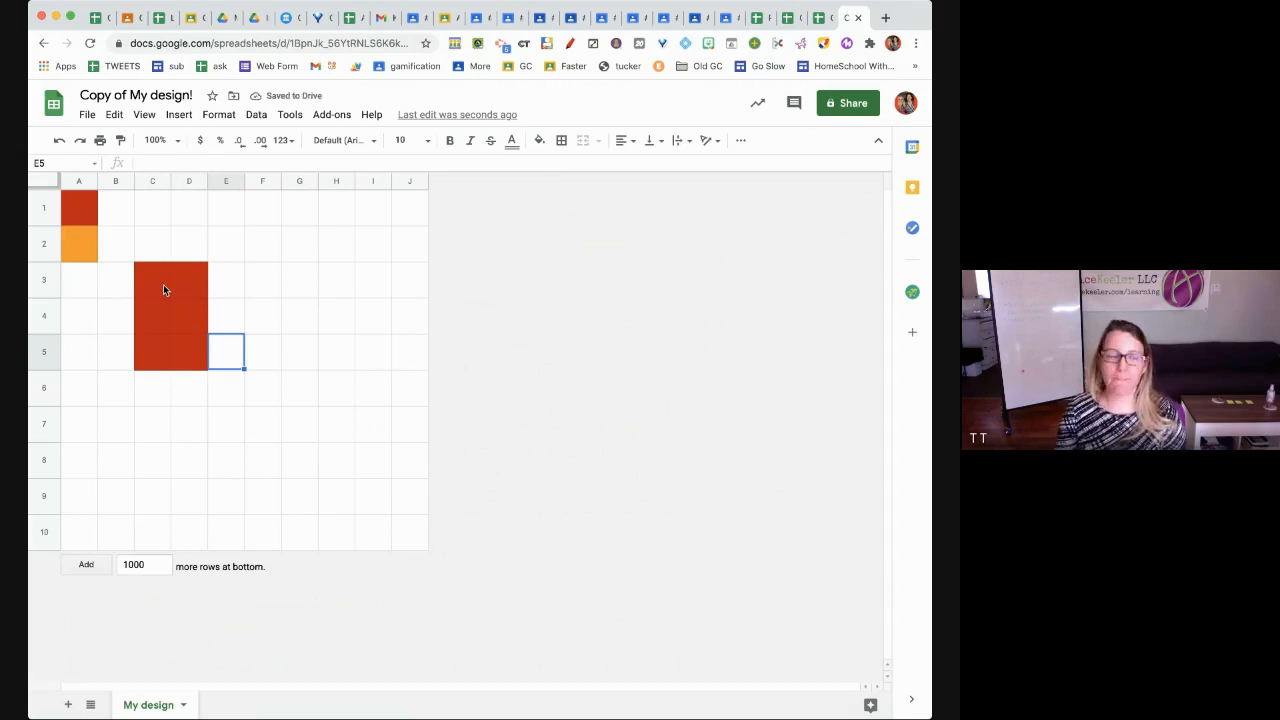
Enter 2 in cells F1 to F4 to color a vertical bar
left_click(251, 221)
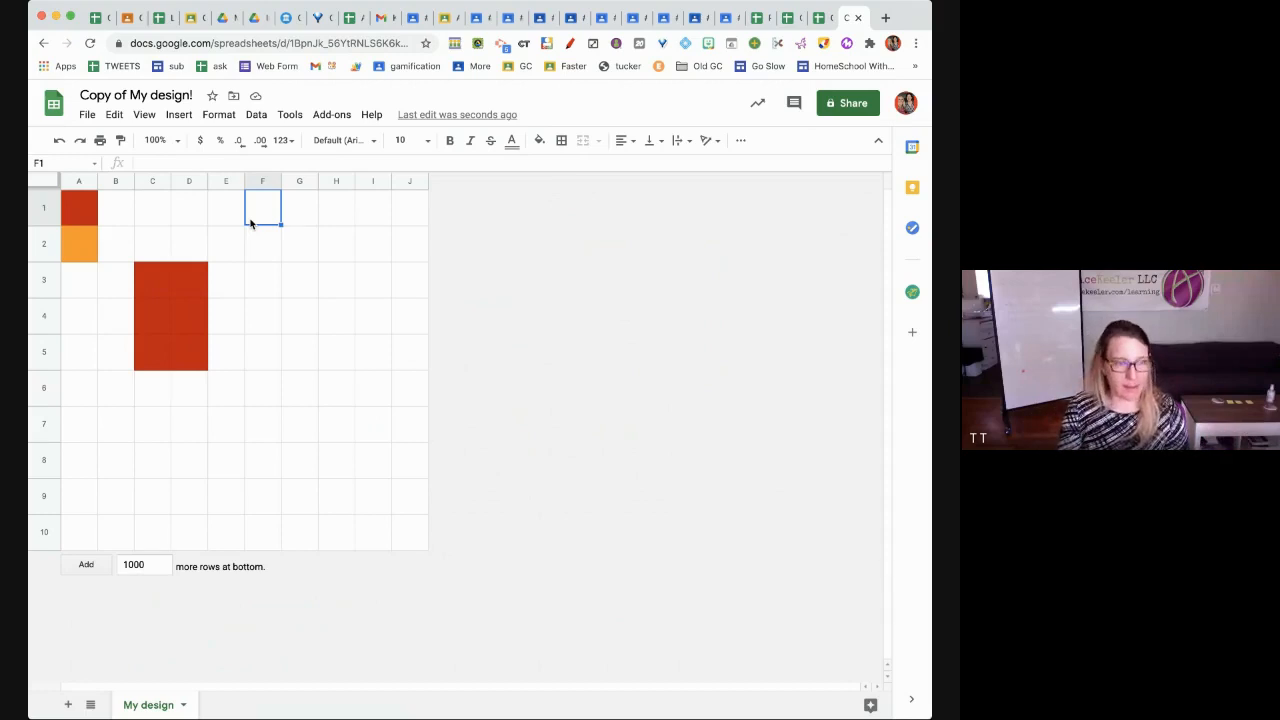
type("2")
key("Down")
type("2")
key("Down")
type("2")
key("Down")
type("2")
key("Right")
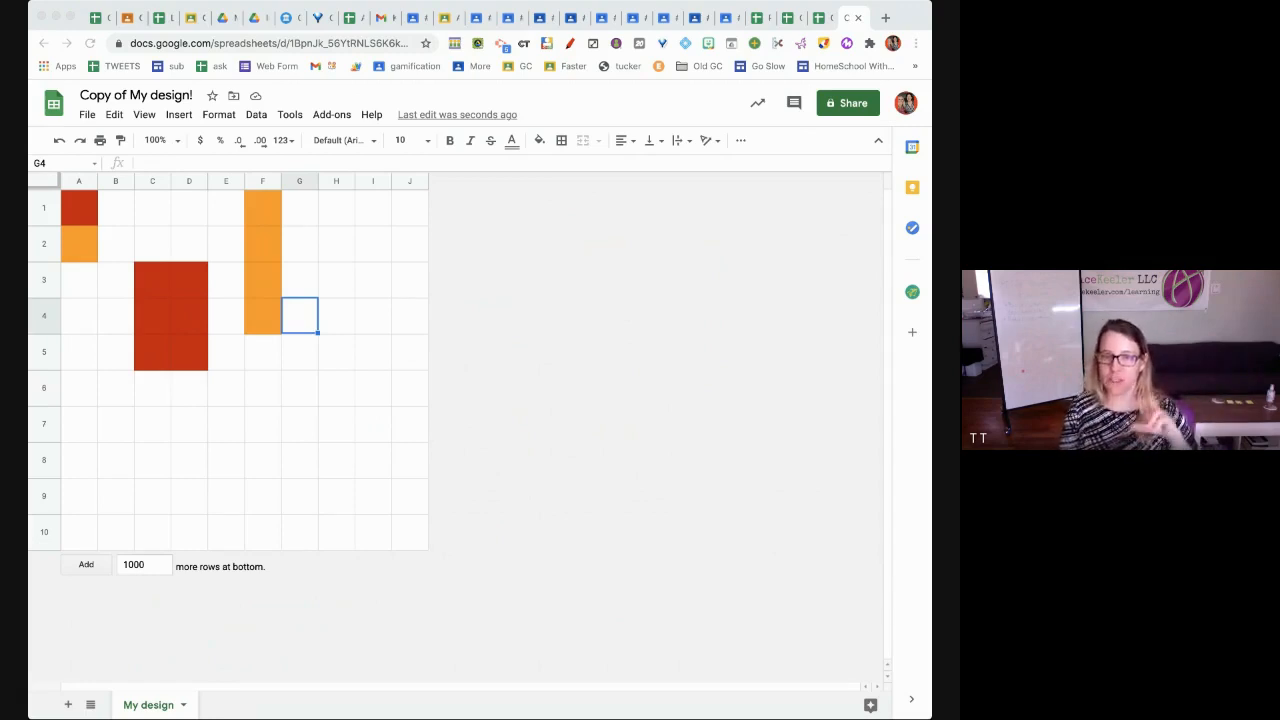
Add a new sheet to Copy of My design!, select all its cells and narrow every column to about two-thirds width
left_click(67, 707)
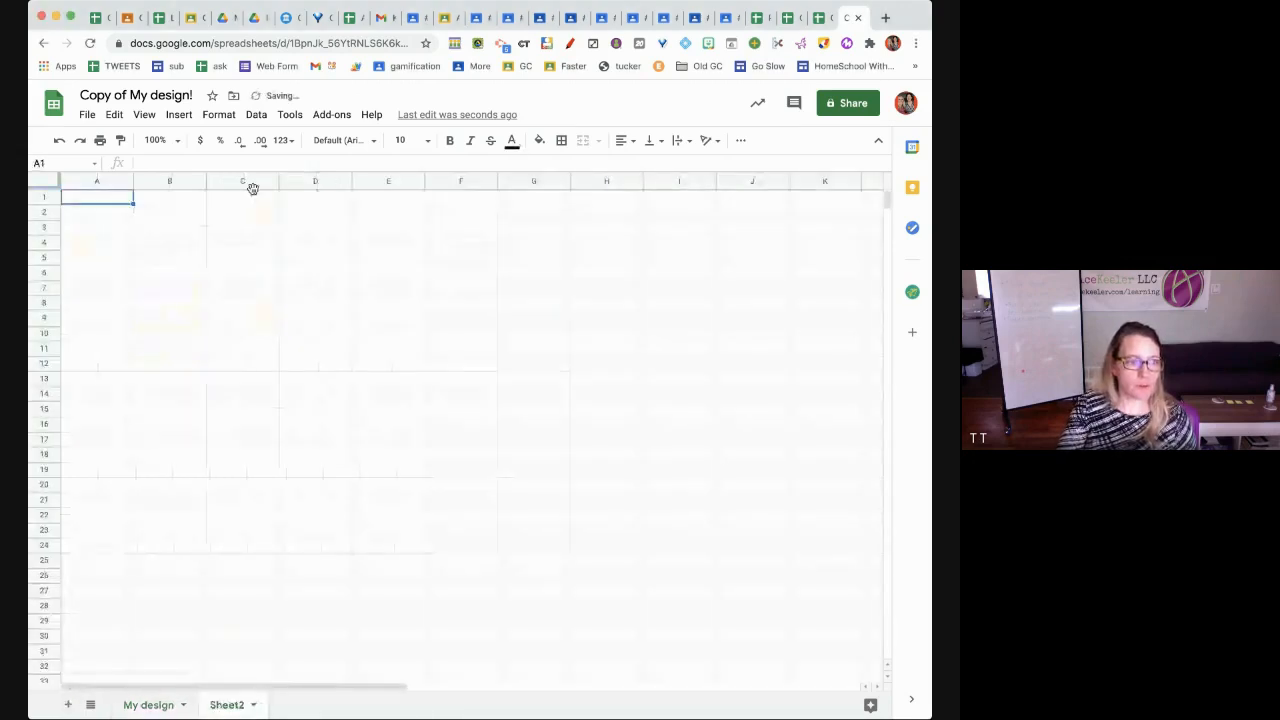
left_click(40, 182)
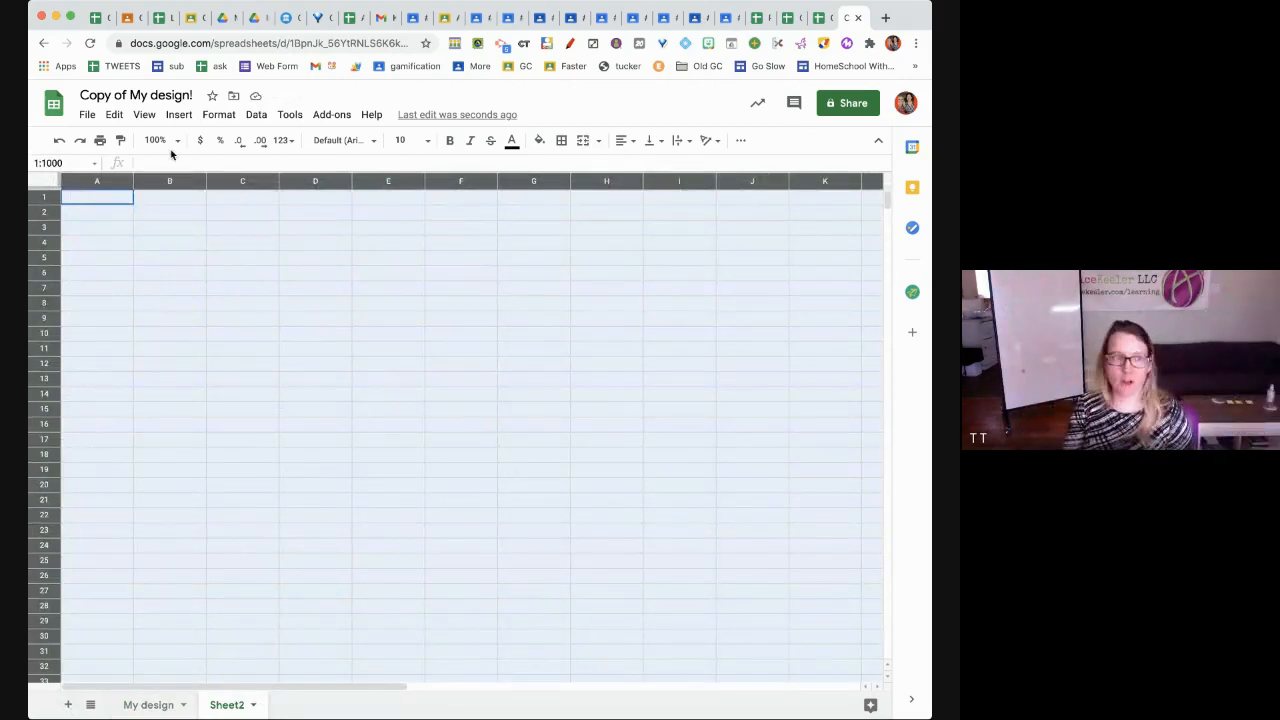
left_click_drag(351, 181, 326, 184)
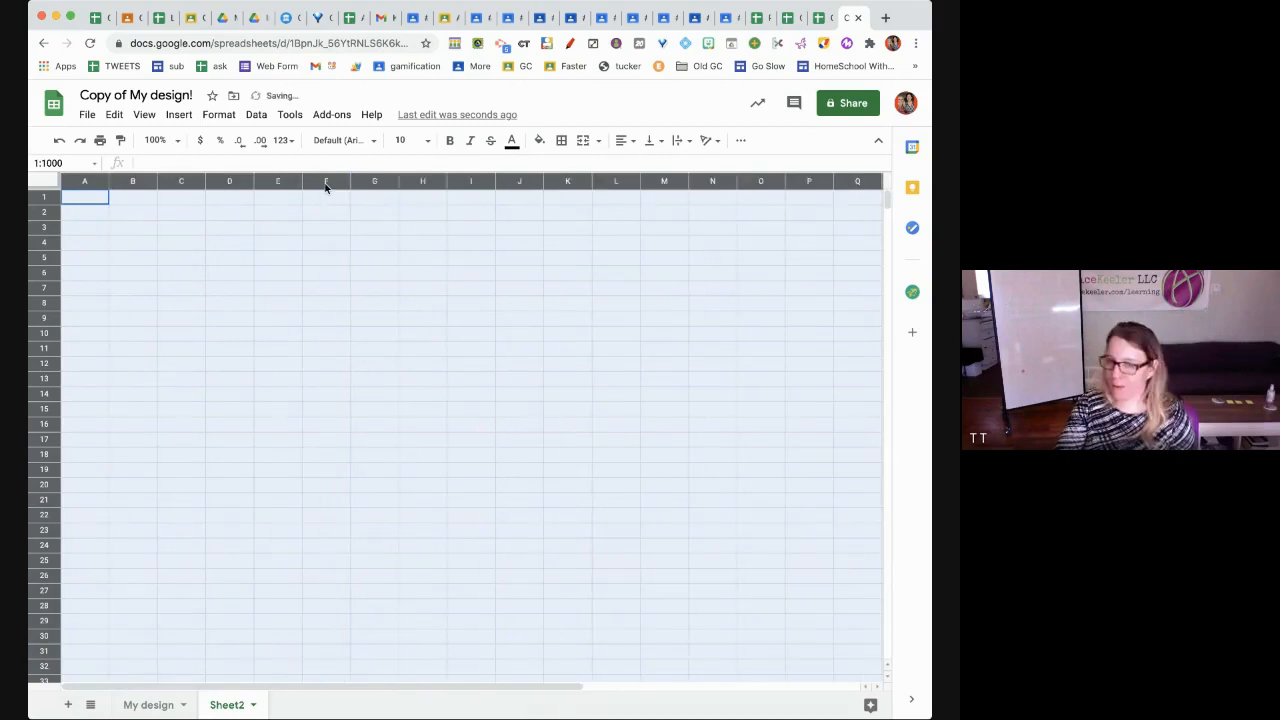
Increase the height of all rows in Sheet2 to about three times, roughly matching the column width for square cells
left_click_drag(53, 219, 52, 246)
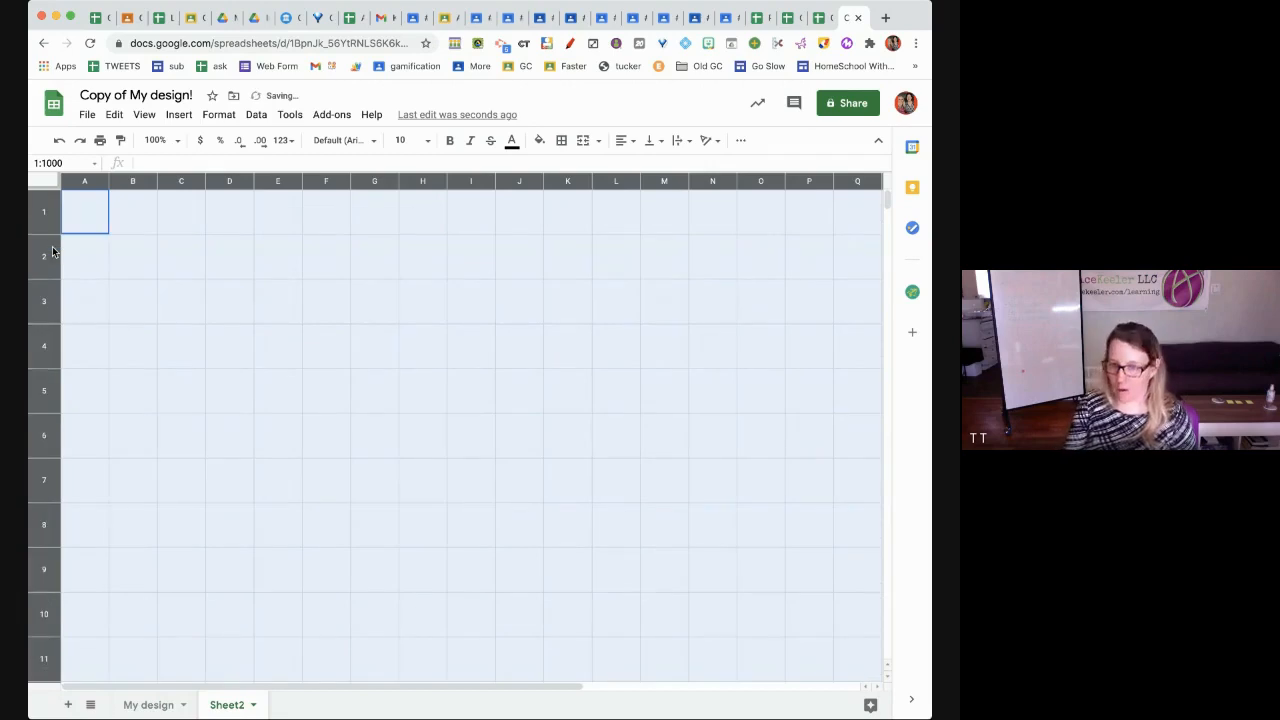
On the Person 10 sheet of the shared Pixel Art spreadsheet, enlarge all columns and rows to about twice their size, keeping the cells square
left_click(760, 17)
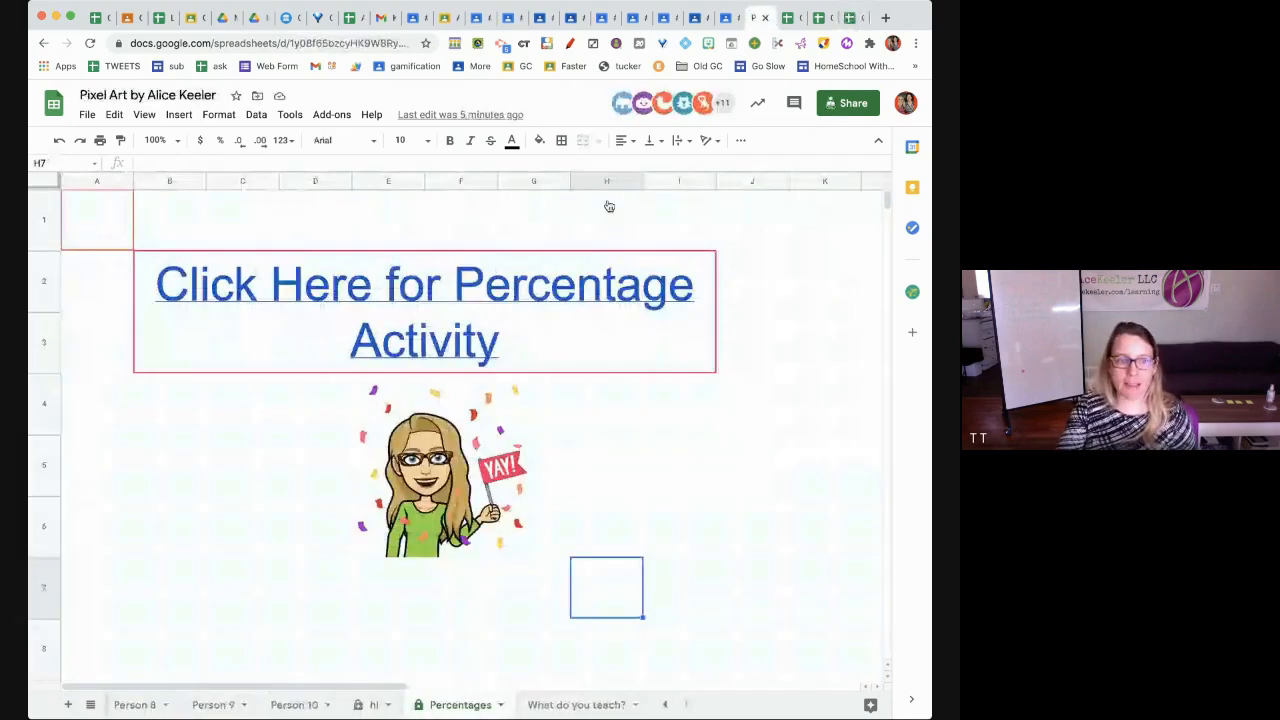
left_click(295, 705)
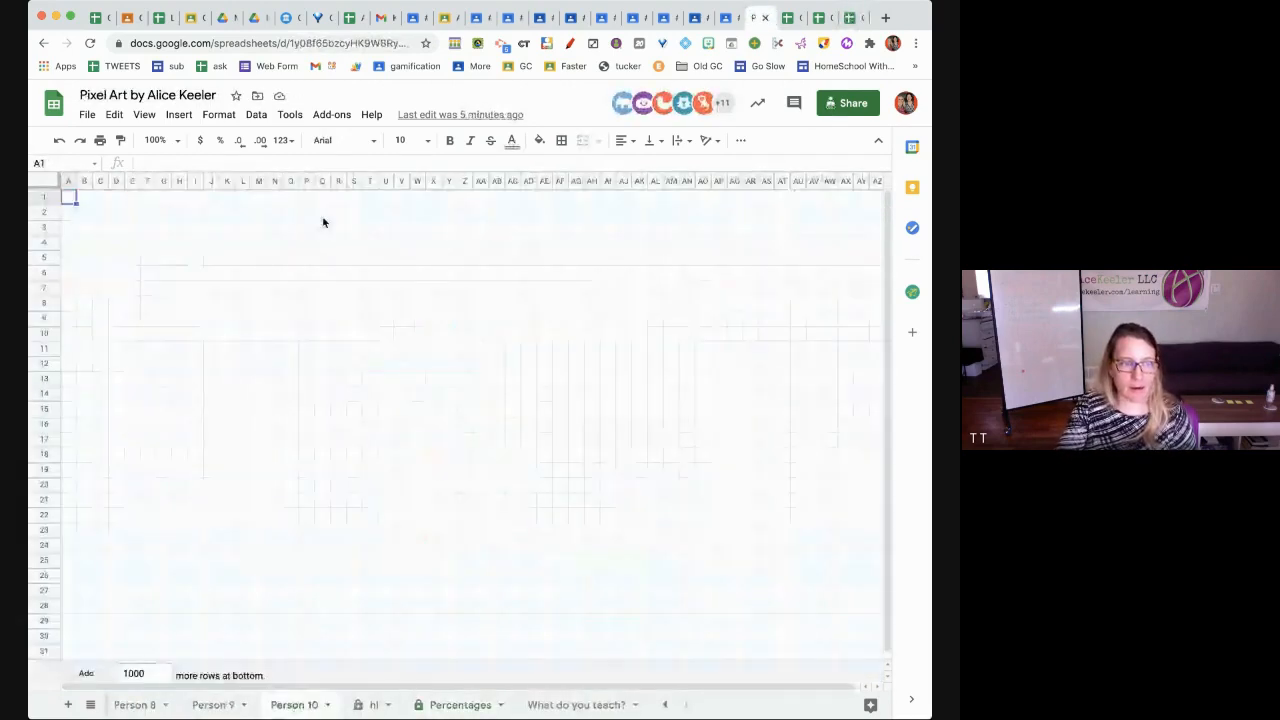
left_click(48, 180)
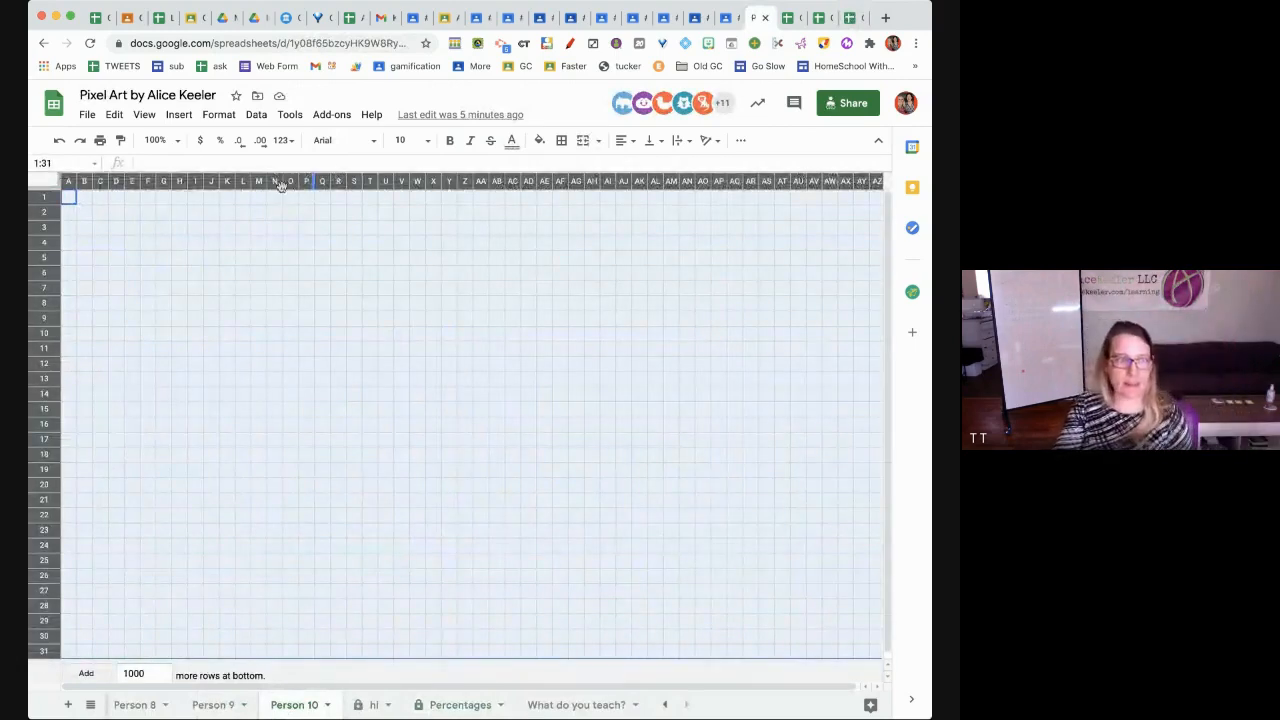
left_click_drag(282, 180, 298, 180)
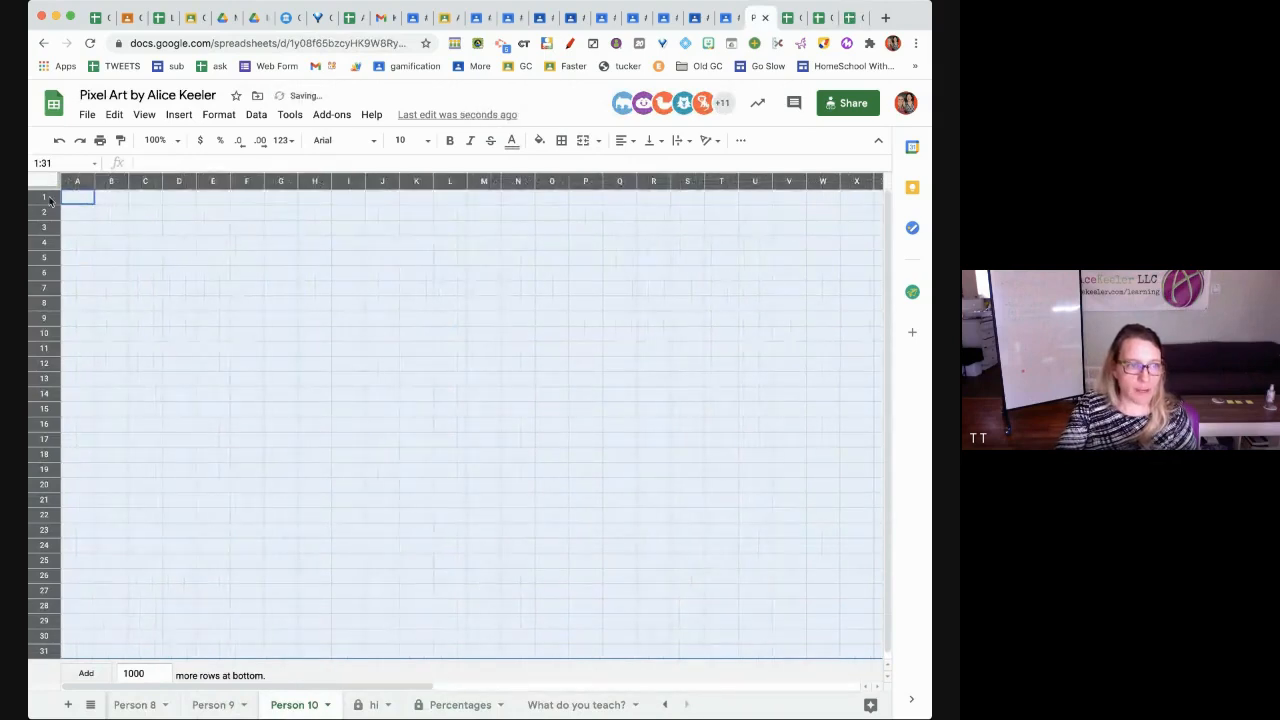
left_click_drag(46, 236, 50, 250)
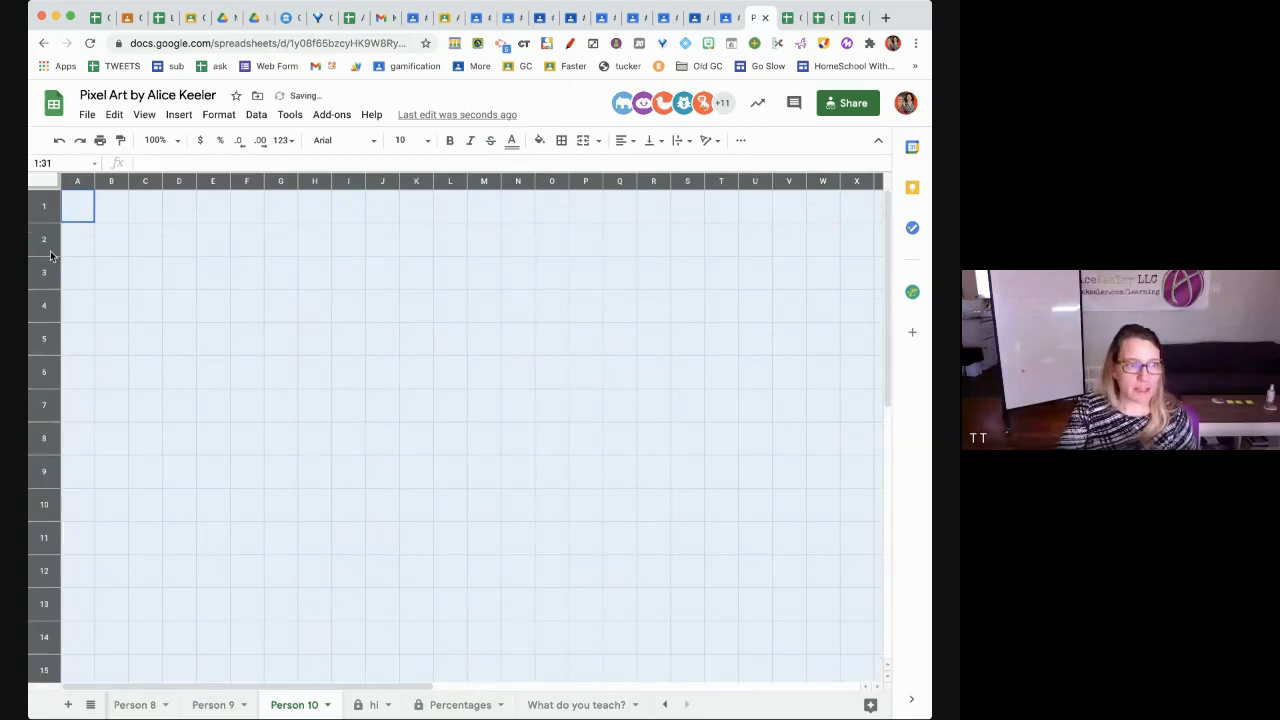
left_click(273, 373)
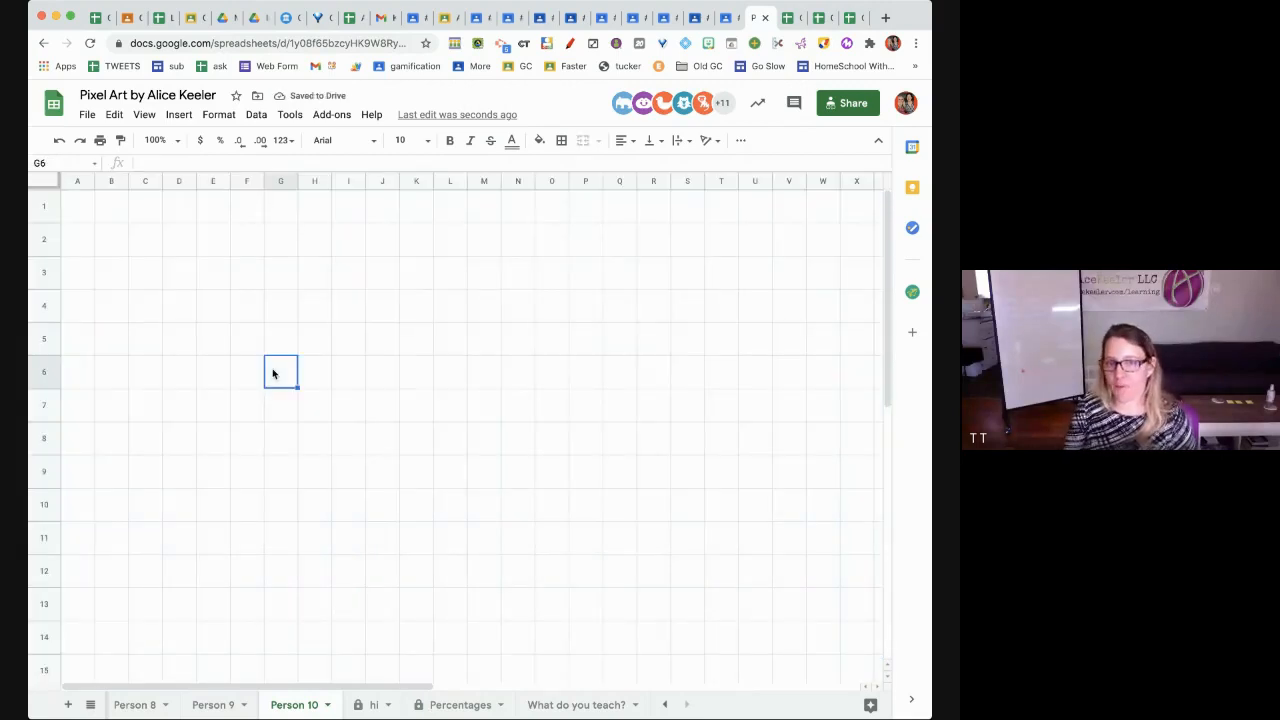